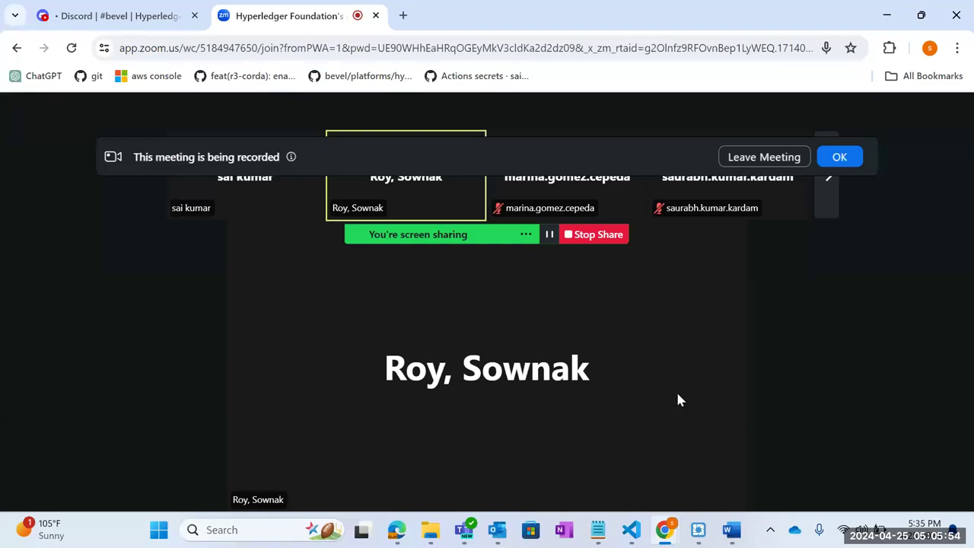
Dismiss the meeting recording notice and switch to the Hyperledger Bevel Project overview document in Word
{"action": "left_click", "coordinate": [840, 158]}
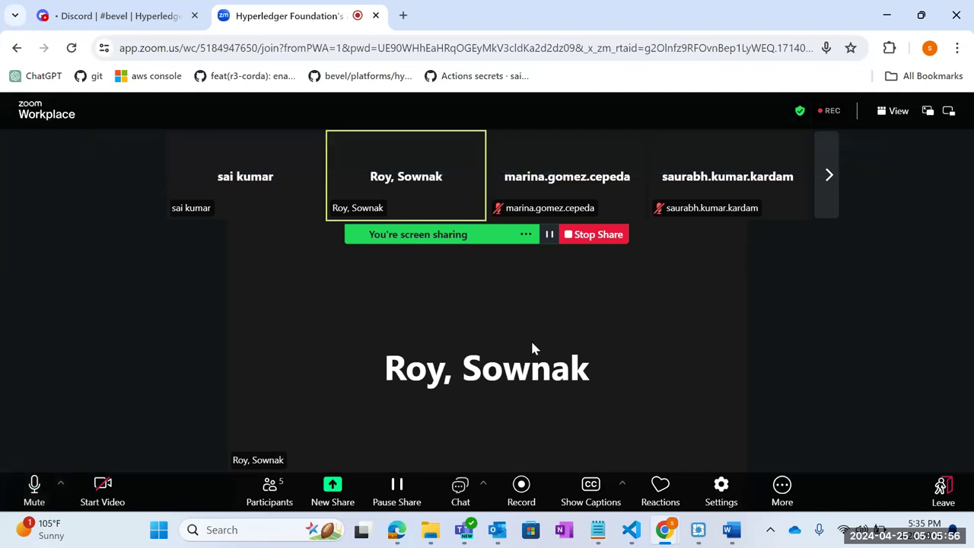
{"action": "left_click", "coordinate": [733, 538]}
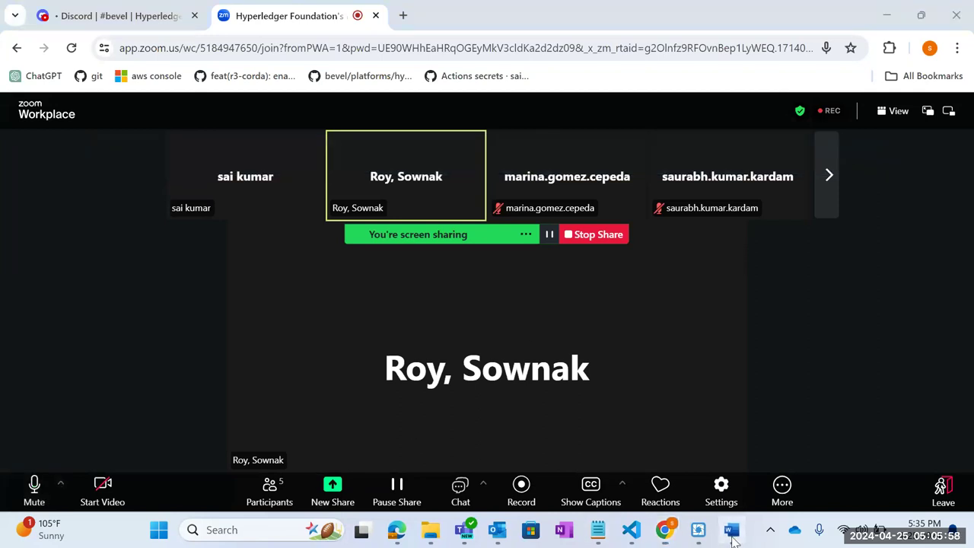
{"action": "left_click", "coordinate": [732, 536]}
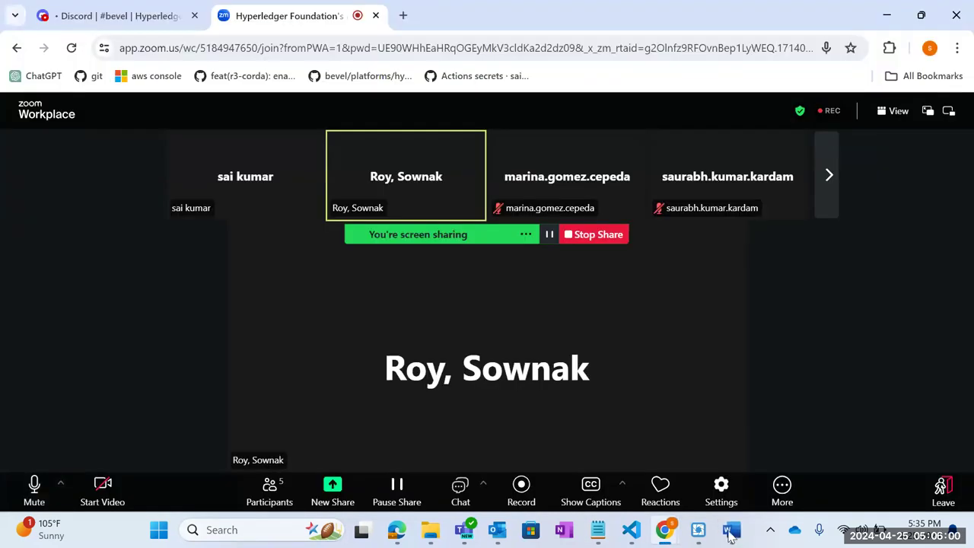
{"action": "left_click", "coordinate": [731, 536]}
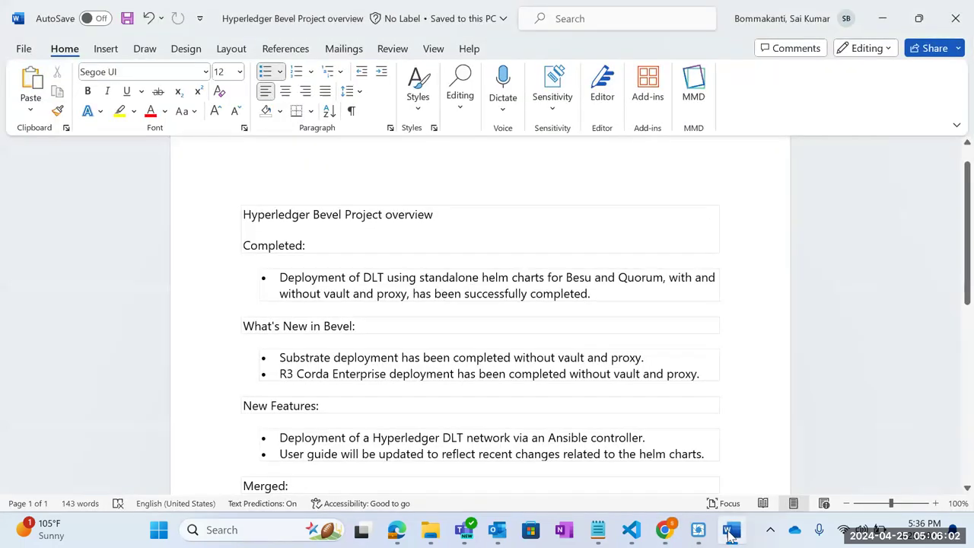
Read through the project overview from the Completed section to the TODO lists for R3 Corda Enterprise and Fabric
{"action": "scroll", "coordinate": [636, 354], "scroll_direction": "up", "scroll_amount": 1}
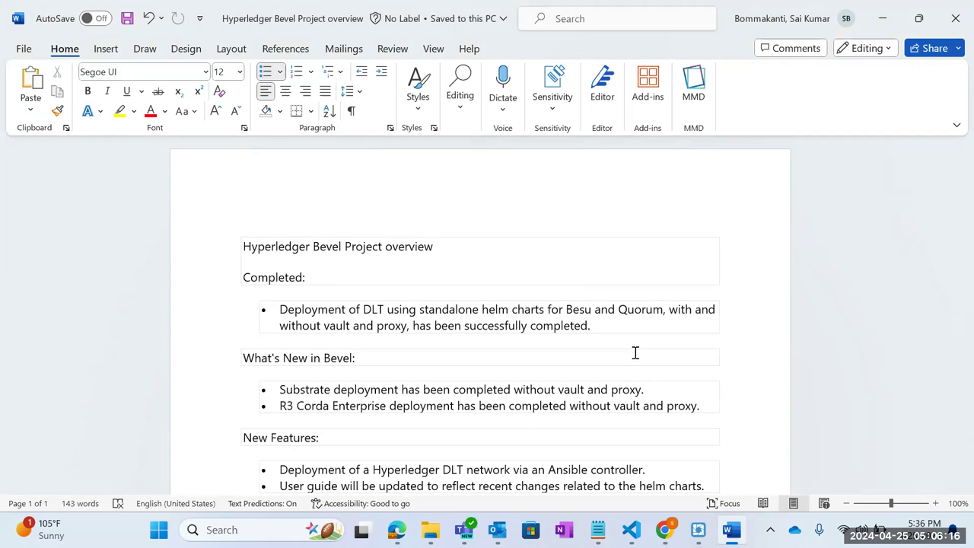
{"action": "scroll", "coordinate": [636, 352], "scroll_direction": "down", "scroll_amount": 1}
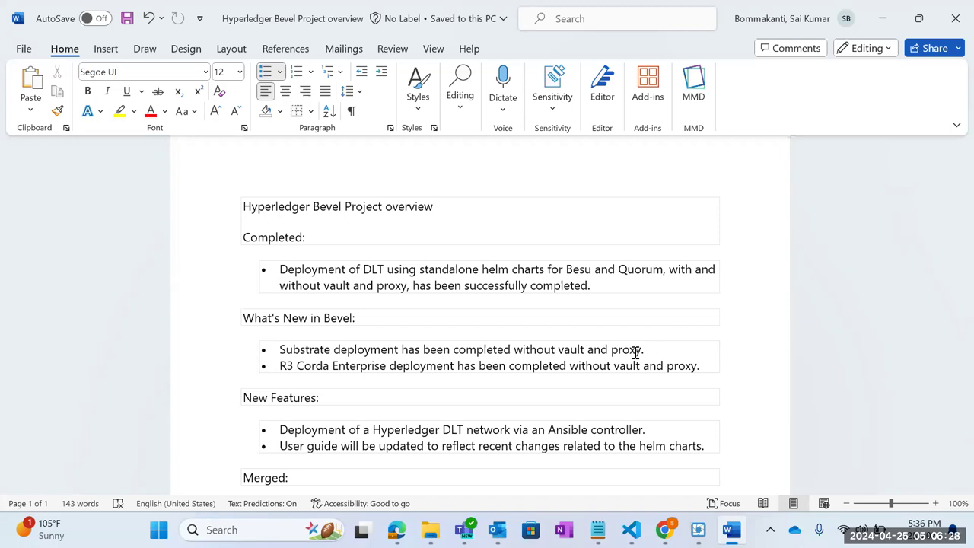
{"action": "scroll", "coordinate": [636, 353], "scroll_direction": "down", "scroll_amount": 2}
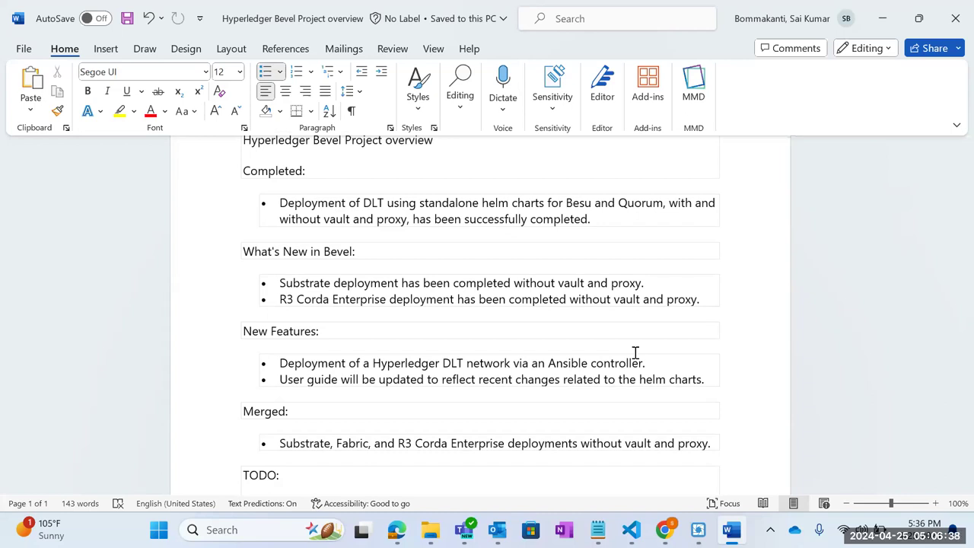
{"action": "scroll", "coordinate": [636, 353], "scroll_direction": "down", "scroll_amount": 1}
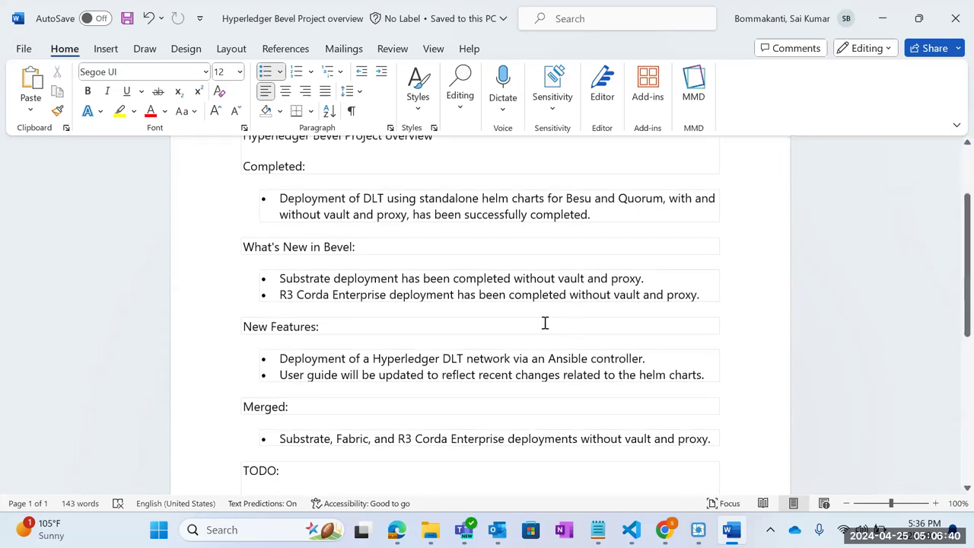
{"action": "scroll", "coordinate": [545, 323], "scroll_direction": "down", "scroll_amount": 3}
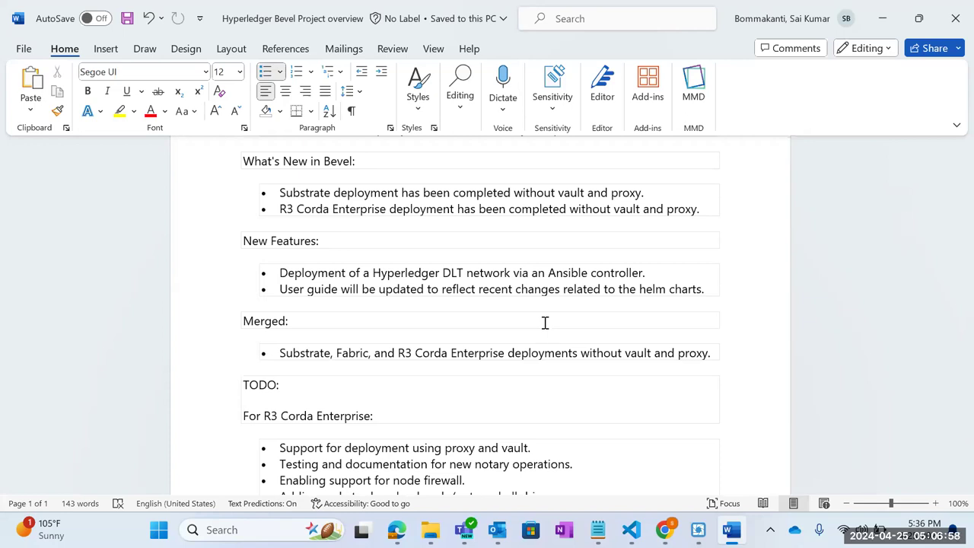
{"action": "scroll", "coordinate": [545, 323], "scroll_direction": "down", "scroll_amount": 1}
{"action": "scroll", "coordinate": [545, 323], "scroll_direction": "down", "scroll_amount": 1}
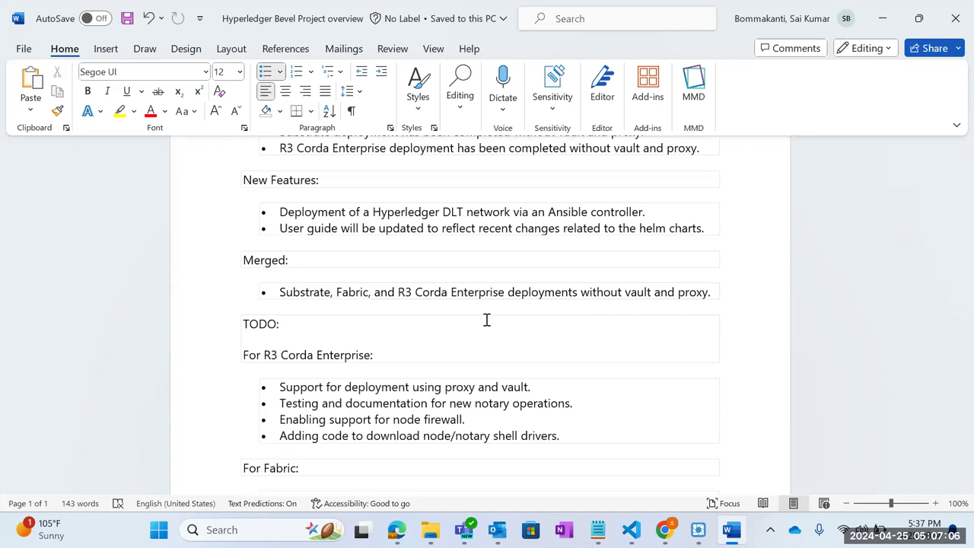
{"action": "scroll", "coordinate": [487, 320], "scroll_direction": "down", "scroll_amount": 1}
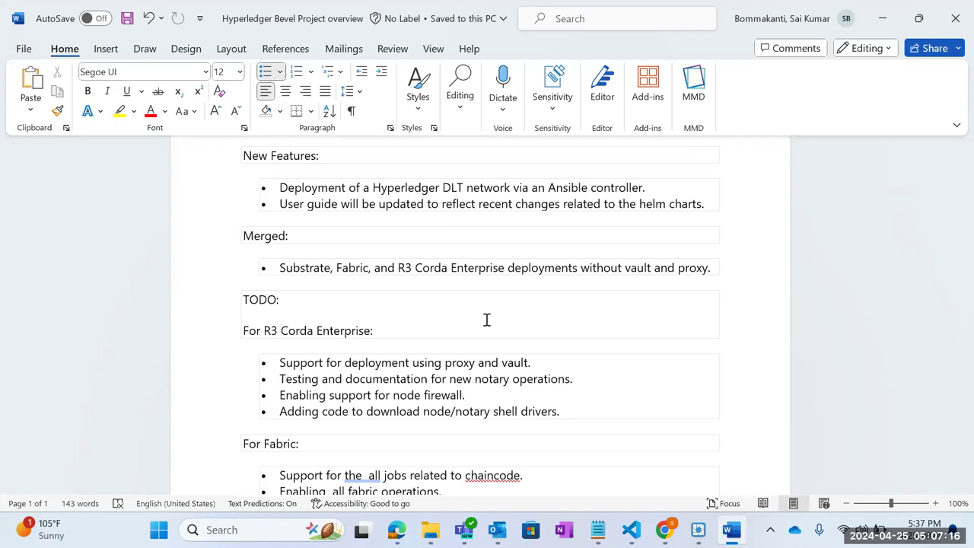
{"action": "scroll", "coordinate": [486, 319], "scroll_direction": "down", "scroll_amount": 3}
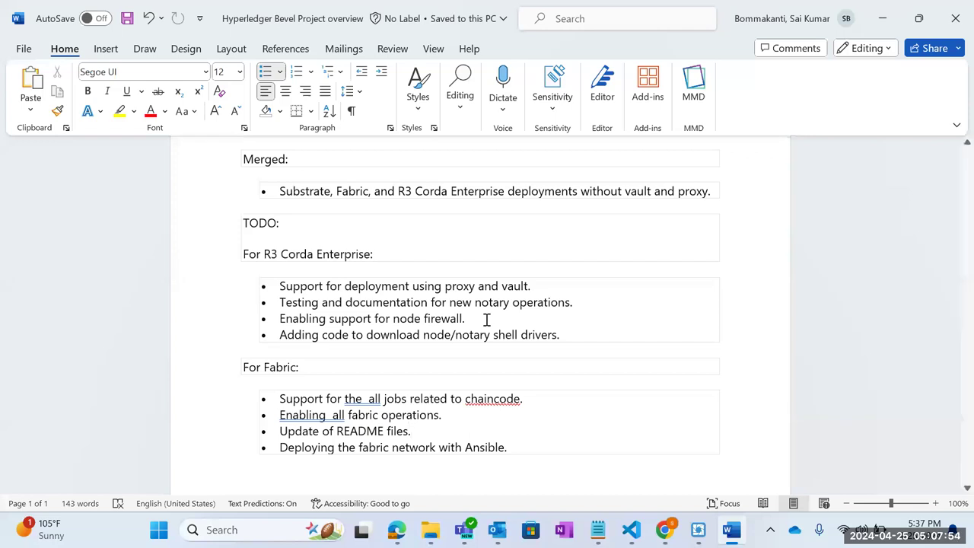
{"action": "scroll", "coordinate": [488, 320], "scroll_direction": "up", "scroll_amount": 2}
{"action": "scroll", "coordinate": [487, 320], "scroll_direction": "up", "scroll_amount": 3}
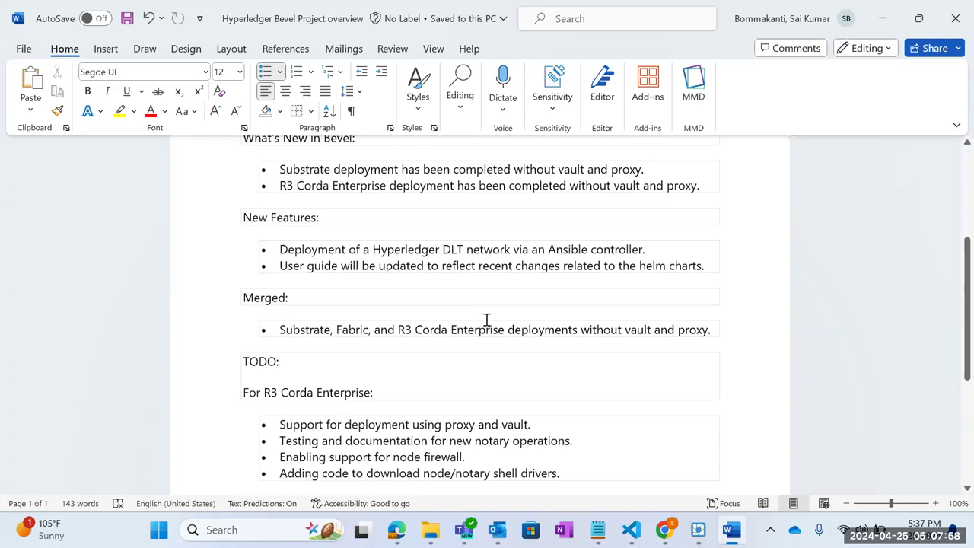
{"action": "scroll", "coordinate": [487, 320], "scroll_direction": "up", "scroll_amount": 2}
{"action": "scroll", "coordinate": [487, 319], "scroll_direction": "up", "scroll_amount": 1}
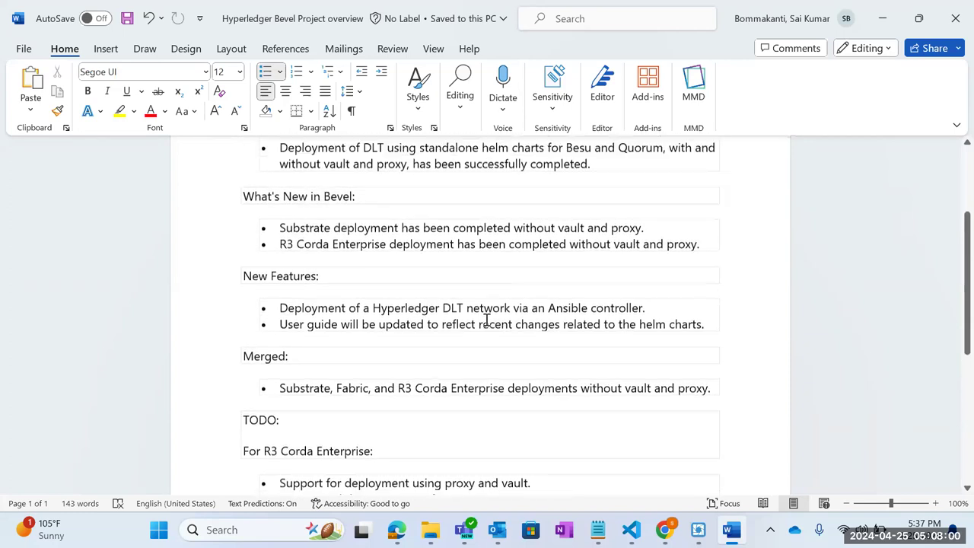
{"action": "scroll", "coordinate": [488, 320], "scroll_direction": "up", "scroll_amount": 1}
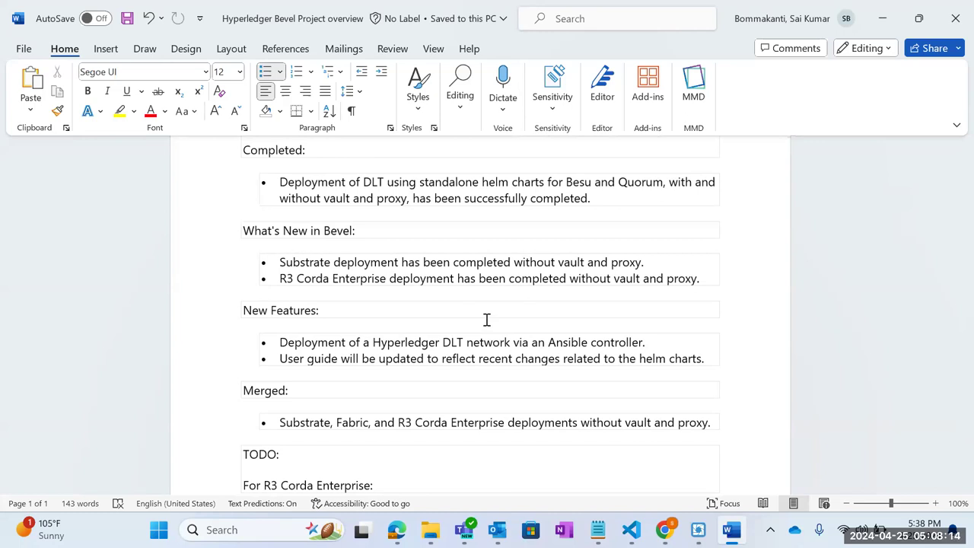
Minimize the project overview document and stop the screen share in the Zoom meeting
{"action": "left_click", "coordinate": [882, 18]}
{"action": "left_click", "coordinate": [595, 235]}
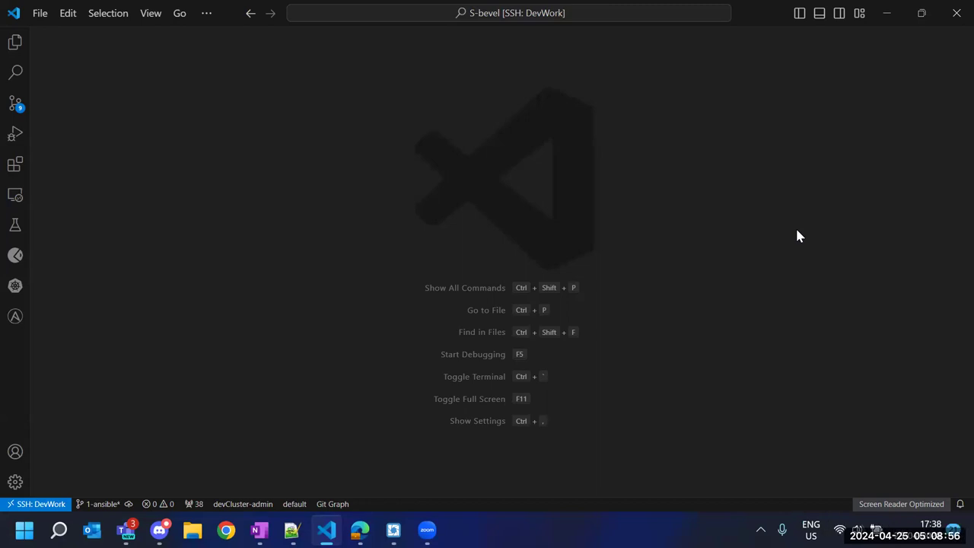
Open README.md from the platforms/substrate/charts folder and hide the file explorer
{"action": "left_click", "coordinate": [11, 47]}
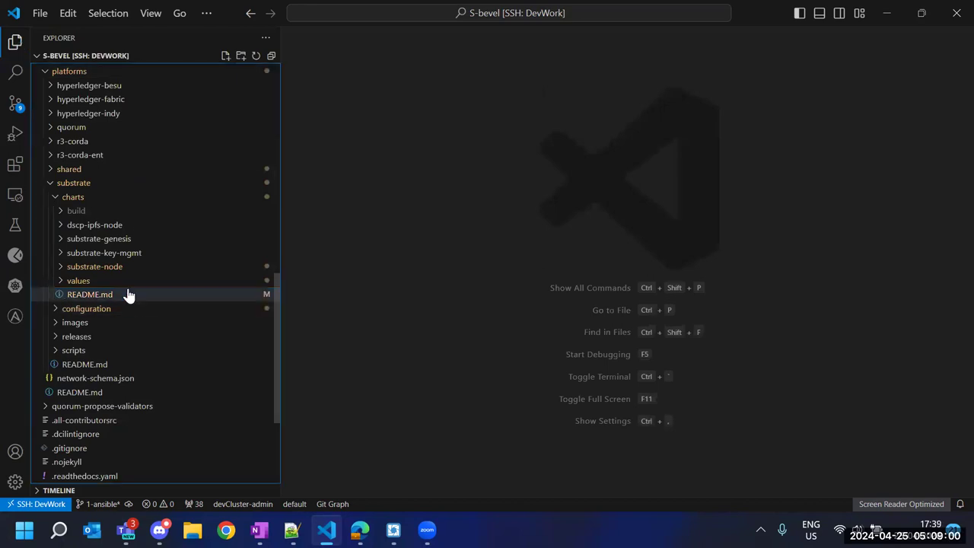
{"action": "left_click", "coordinate": [124, 294]}
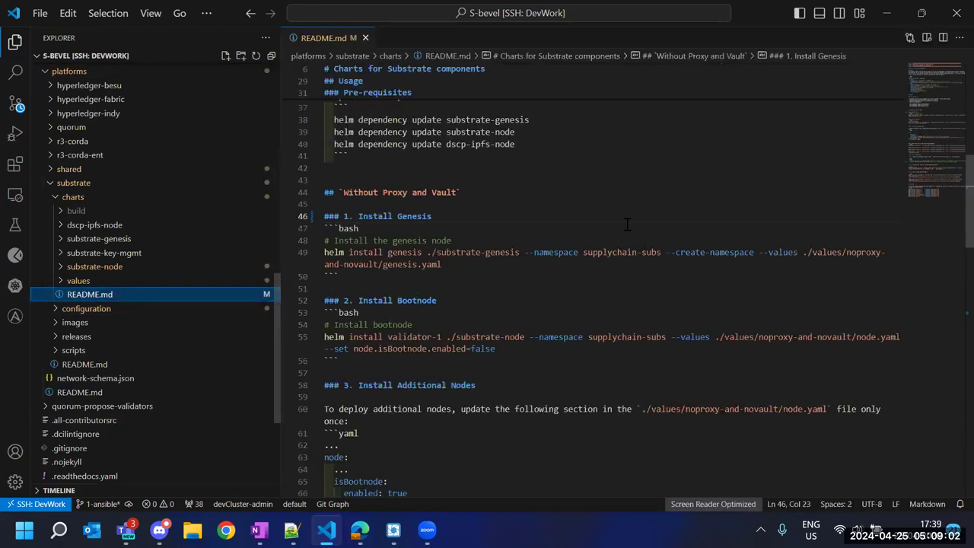
{"action": "left_click", "coordinate": [11, 47]}
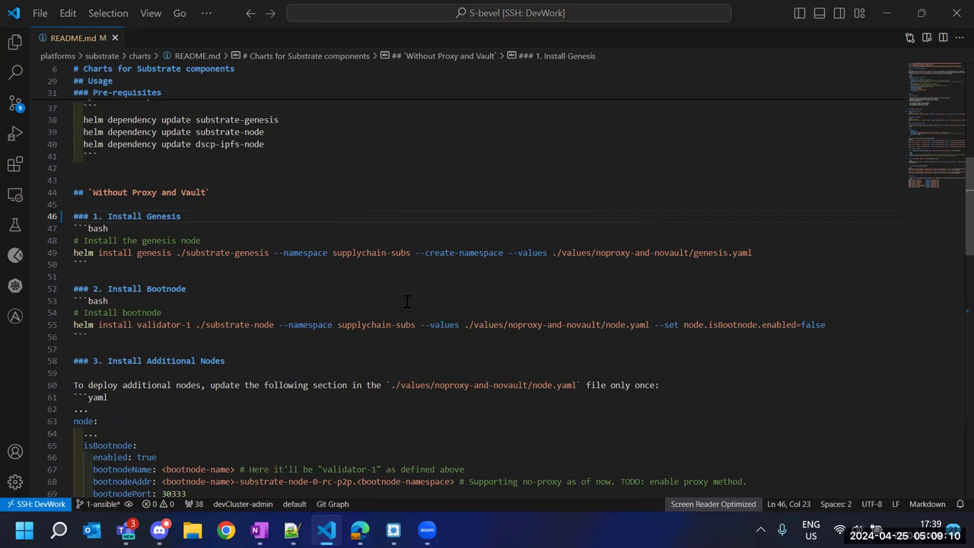
{"action": "scroll", "coordinate": [407, 302], "scroll_direction": "down", "scroll_amount": 2}
{"action": "scroll", "coordinate": [407, 302], "scroll_direction": "up", "scroll_amount": 2}
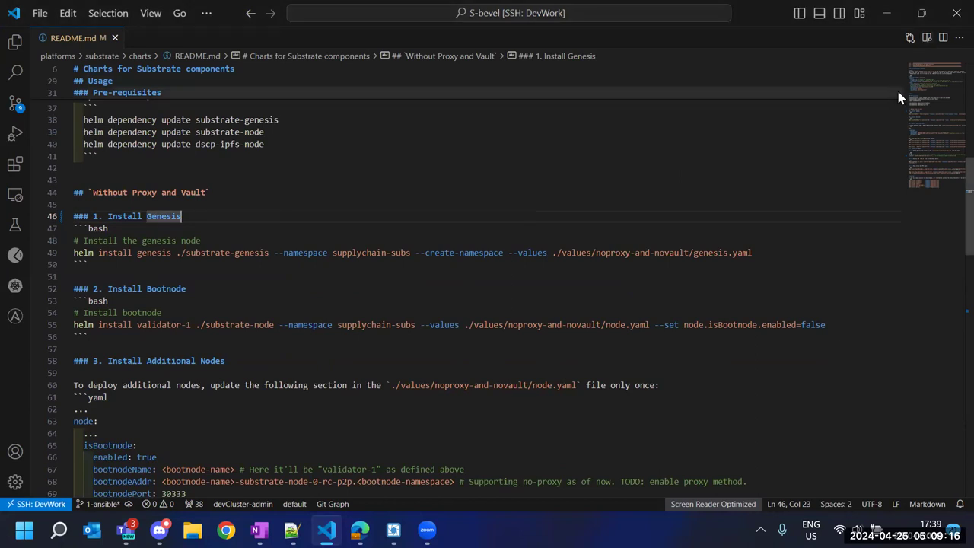
Show the rendered preview of README.md as a full-width tab next to its source, with the interface zoomed in two levels
{"action": "key", "text": "ctrl+k"}
{"action": "key", "text": "v"}
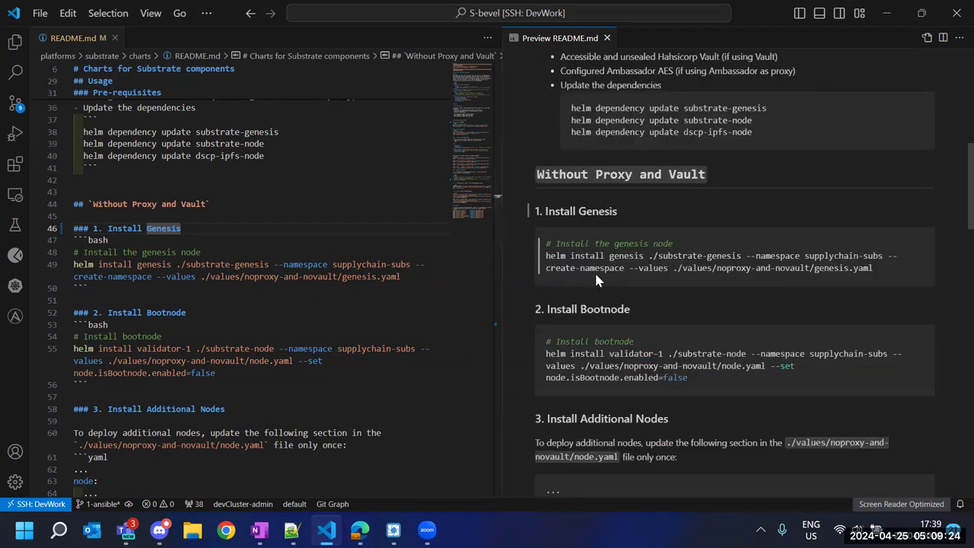
{"action": "key", "text": "ctrl+equal"}
{"action": "key", "text": "ctrl+equal"}
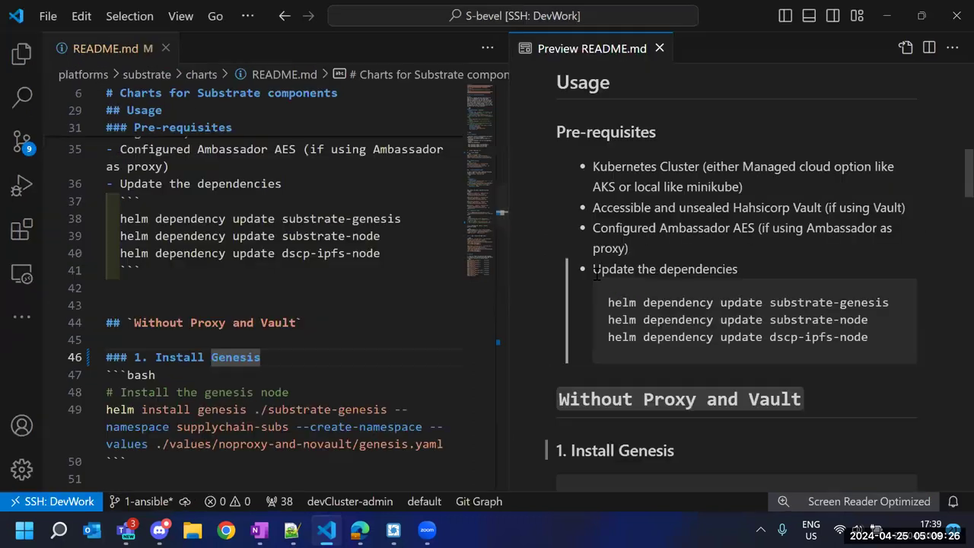
{"action": "scroll", "coordinate": [597, 274], "scroll_direction": "up", "scroll_amount": 2}
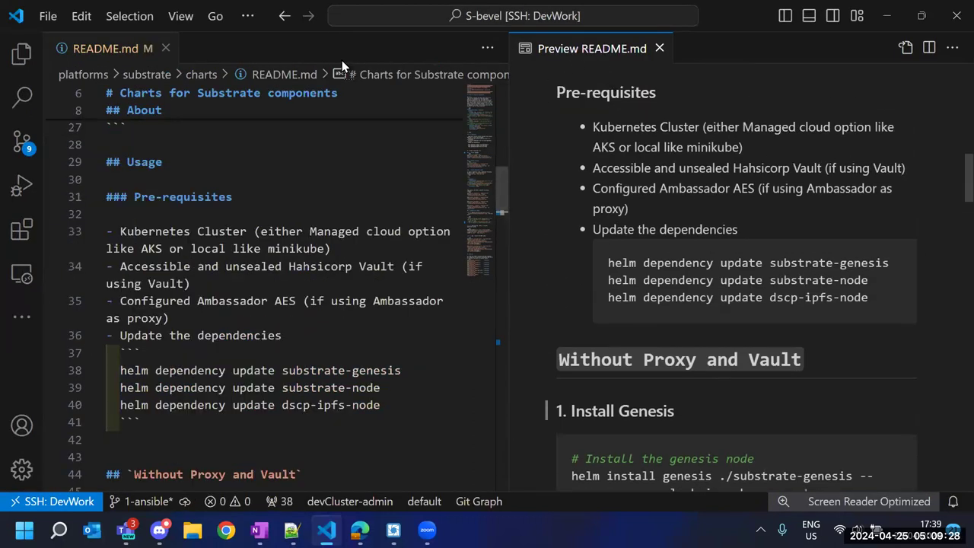
{"action": "left_click_drag", "start_coordinate": [281, 57], "coordinate": [282, 57]}
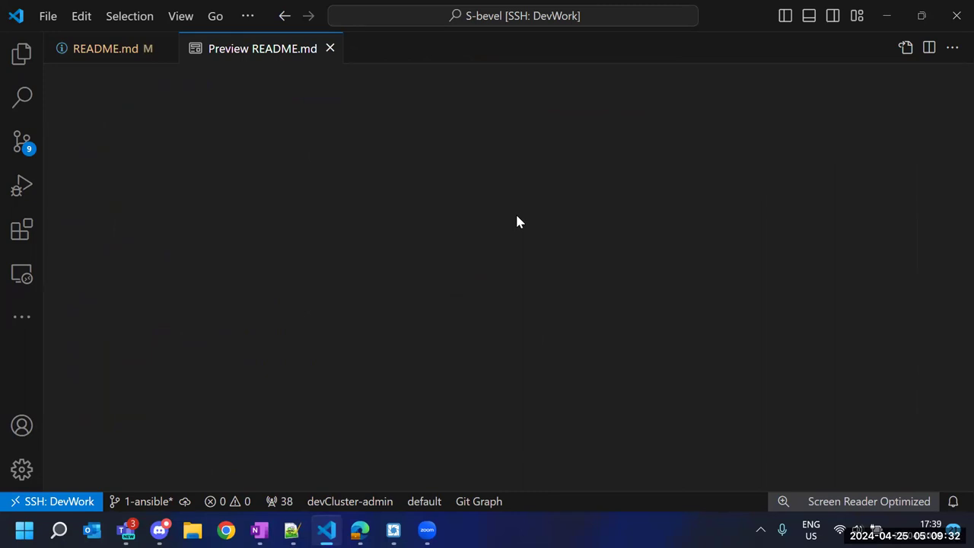
Review the Substrate charts README preview from the About section through the pre-requisites to the Without Proxy and Vault instructions
{"action": "scroll", "coordinate": [516, 217], "scroll_direction": "up", "scroll_amount": 15}
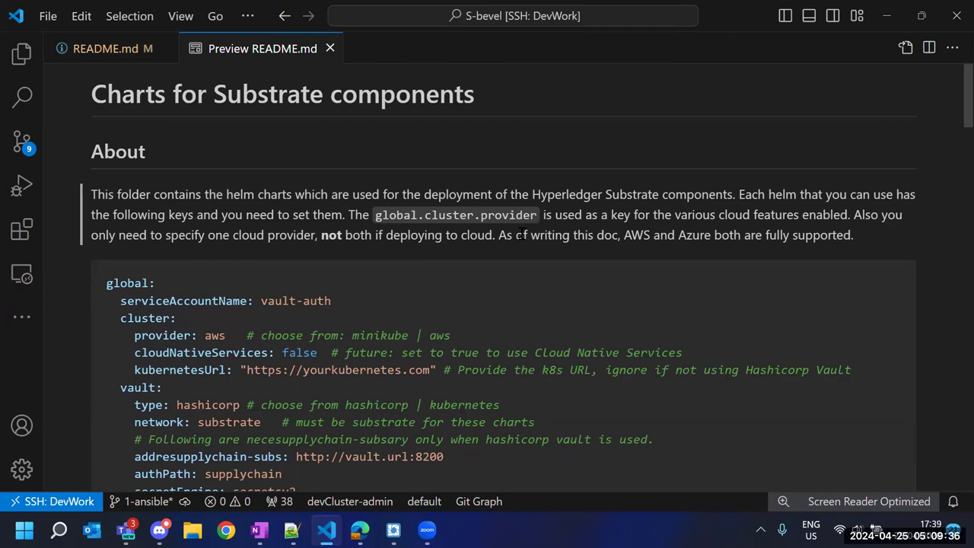
{"action": "scroll", "coordinate": [520, 234], "scroll_direction": "down", "scroll_amount": 3}
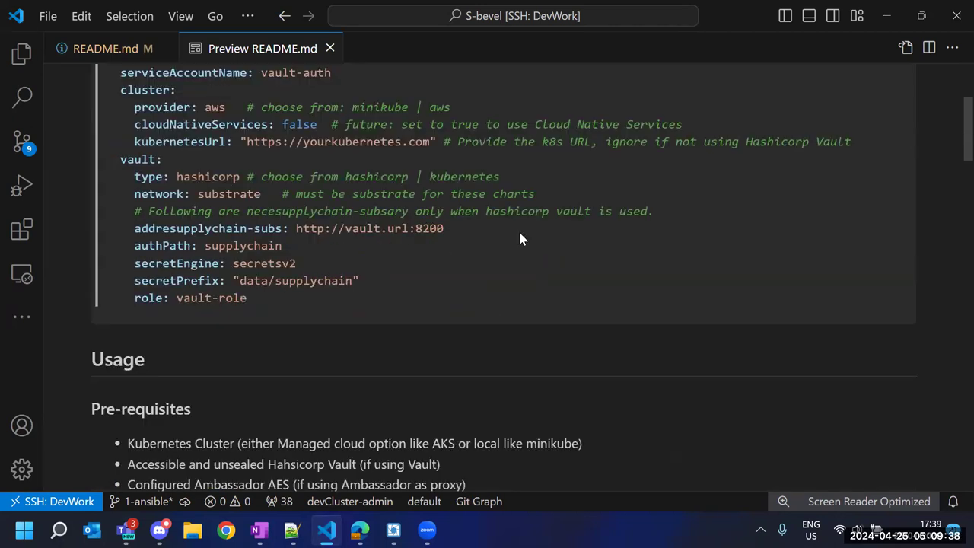
{"action": "scroll", "coordinate": [519, 233], "scroll_direction": "down", "scroll_amount": 3}
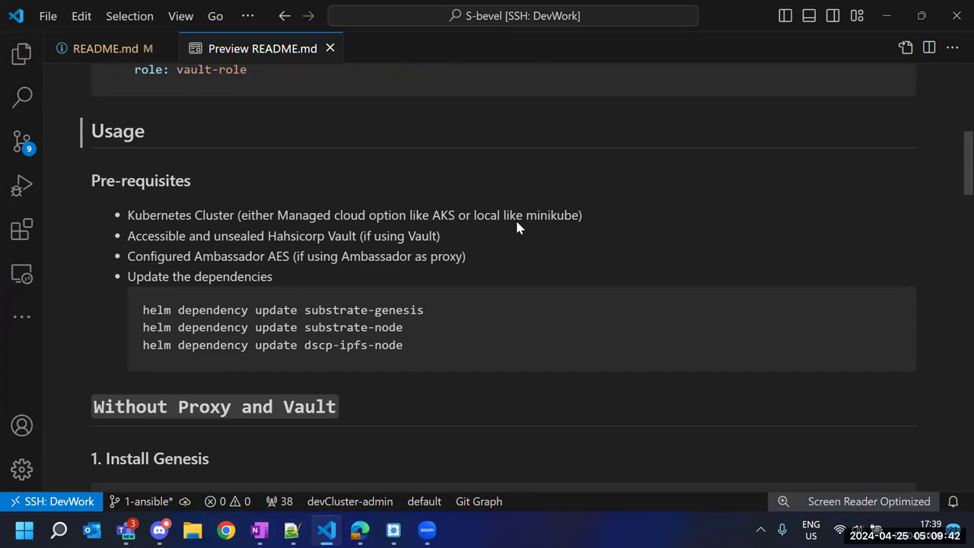
{"action": "scroll", "coordinate": [460, 251], "scroll_direction": "down", "scroll_amount": 4}
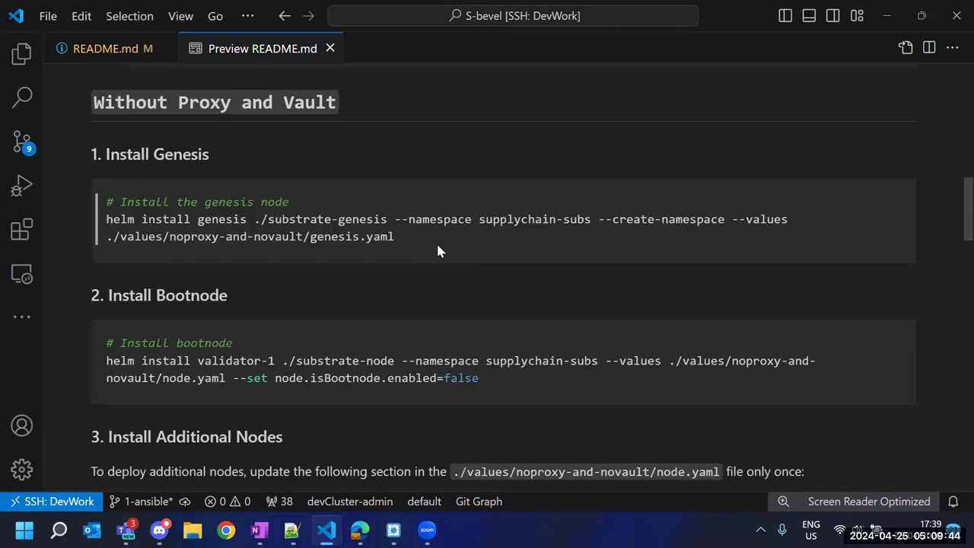
{"action": "scroll", "coordinate": [437, 250], "scroll_direction": "up", "scroll_amount": 1}
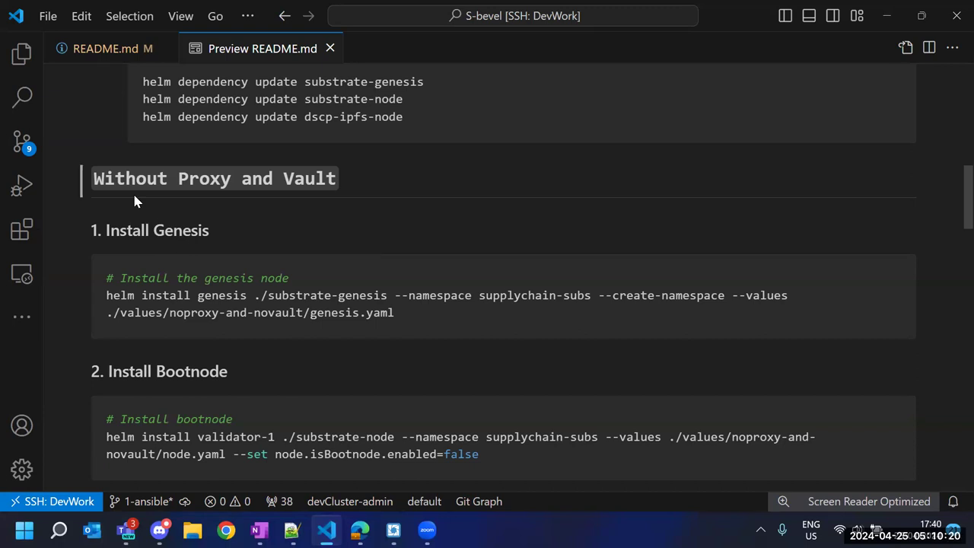
Highlight the Install Genesis heading, then the substrate-genesis chart path and namespace arguments in its helm install command
{"action": "triple_click", "coordinate": [209, 229]}
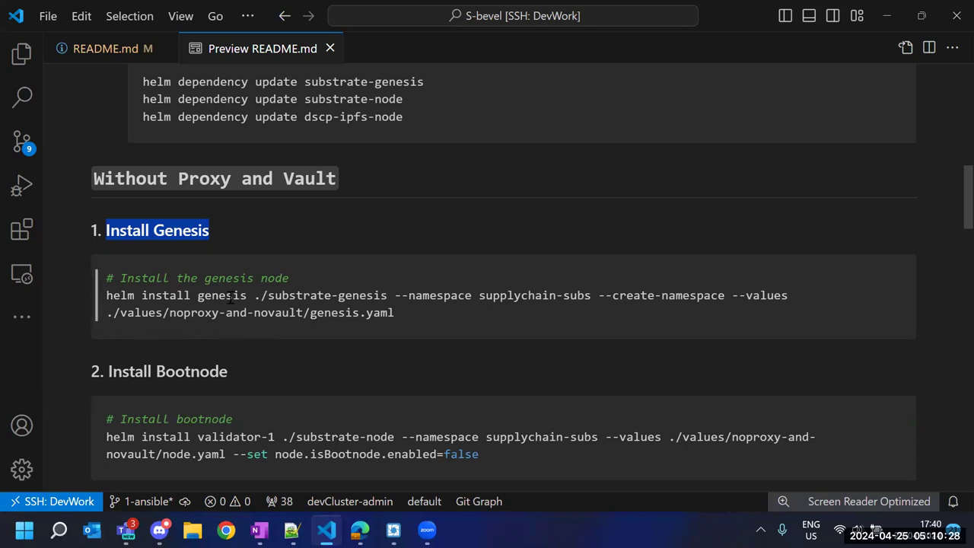
{"action": "left_click_drag", "start_coordinate": [261, 295], "coordinate": [368, 297]}
{"action": "left_click_drag", "start_coordinate": [480, 295], "coordinate": [661, 297]}
{"action": "left_click_drag", "start_coordinate": [389, 297], "coordinate": [281, 296]}
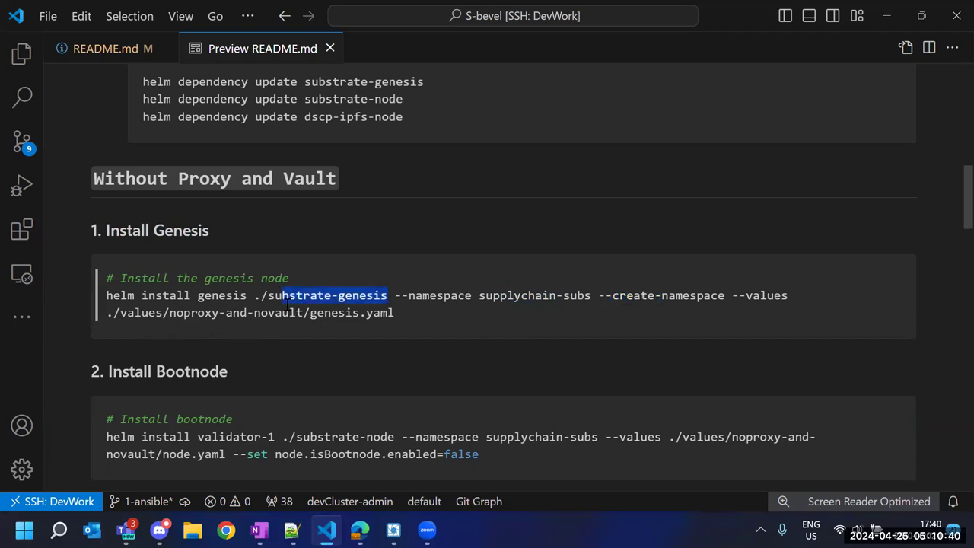
Show the file explorer and expand the substrate-genesis chart and its templates folder
{"action": "left_click", "coordinate": [22, 51]}
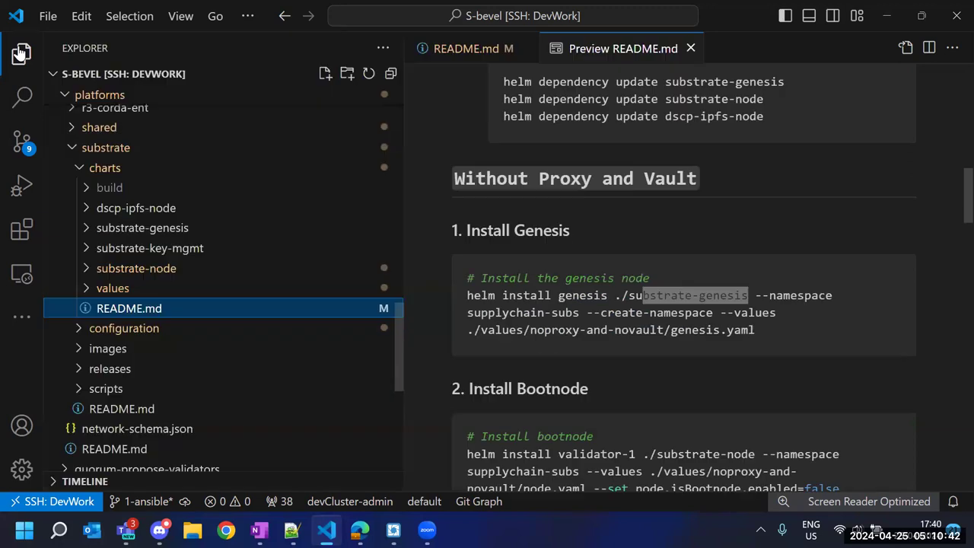
{"action": "key", "text": "Escape"}
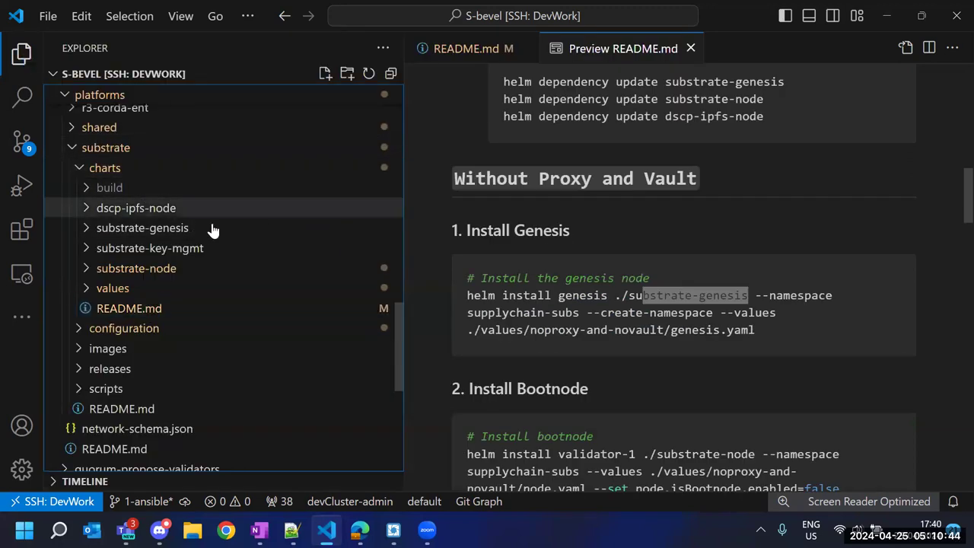
{"action": "left_click", "coordinate": [166, 235]}
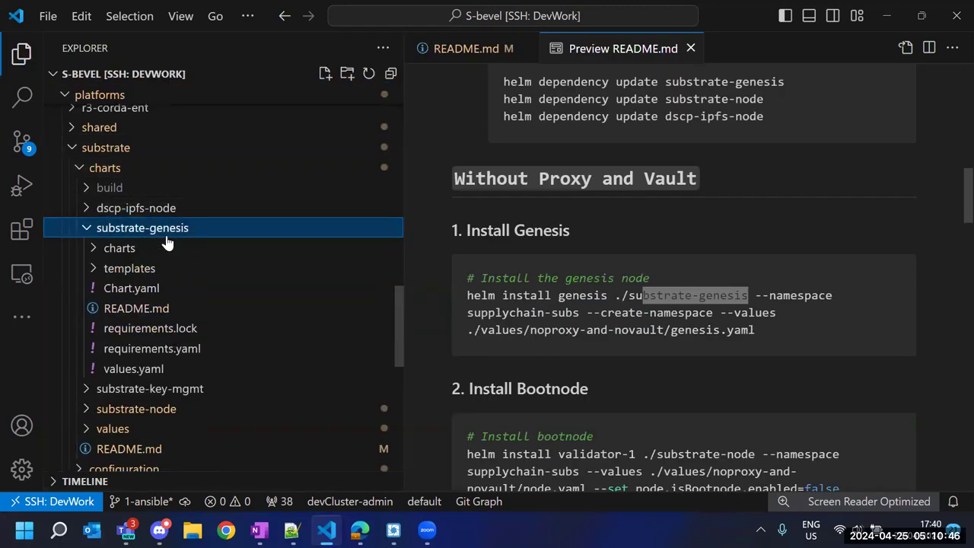
{"action": "left_click", "coordinate": [156, 269]}
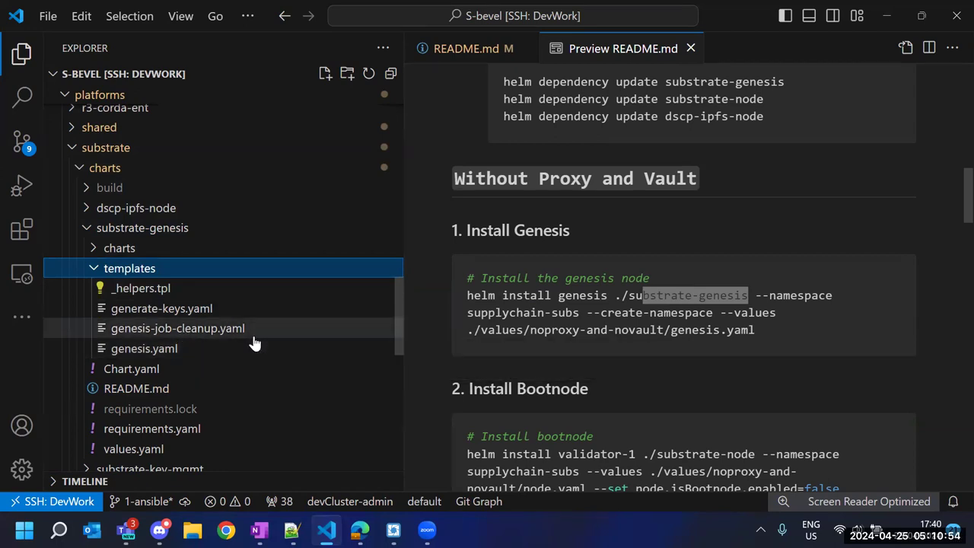
Open generate-keys.yaml and genesis.yaml from the substrate-genesis templates folder, and hide the file explorer
{"action": "left_click", "coordinate": [218, 312]}
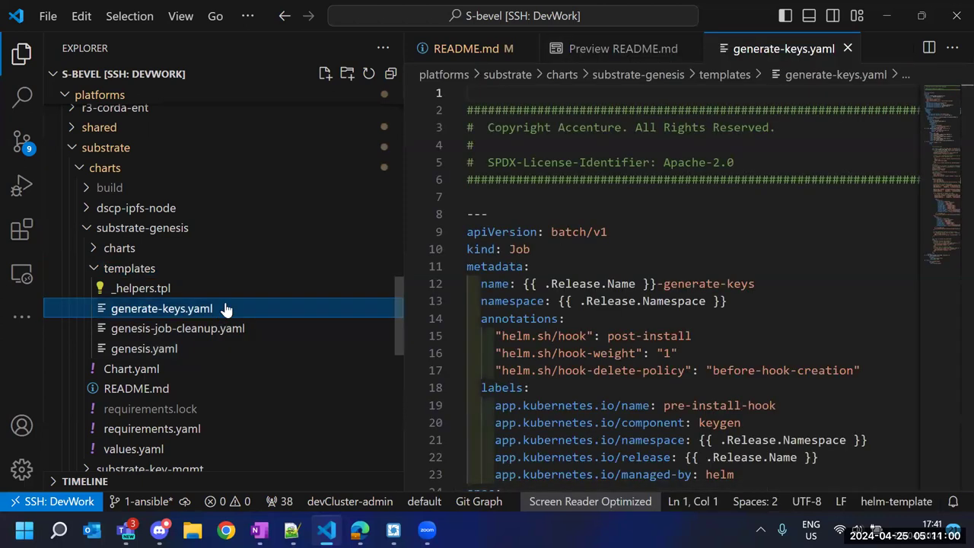
{"action": "left_click", "coordinate": [201, 351]}
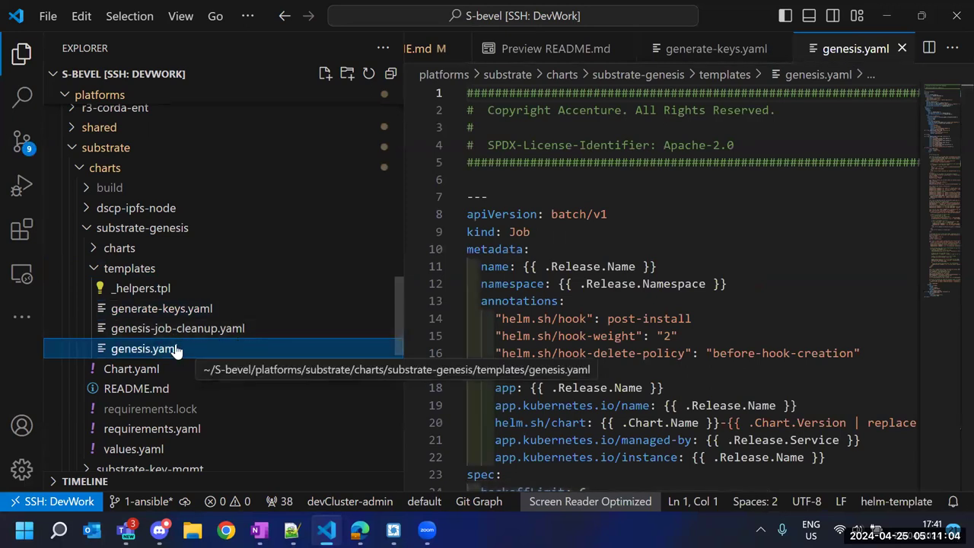
{"action": "key", "text": "ctrl+b"}
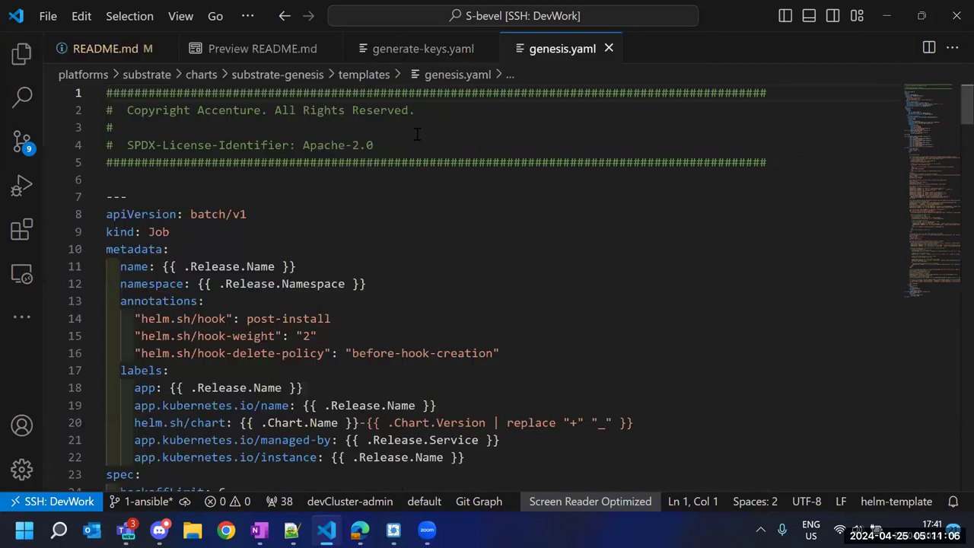
Review generate-keys.yaml down to Step 2 and select the key generate command line inside the generate_key function
{"action": "left_click", "coordinate": [391, 51]}
{"action": "scroll", "coordinate": [407, 145], "scroll_direction": "down", "scroll_amount": 3}
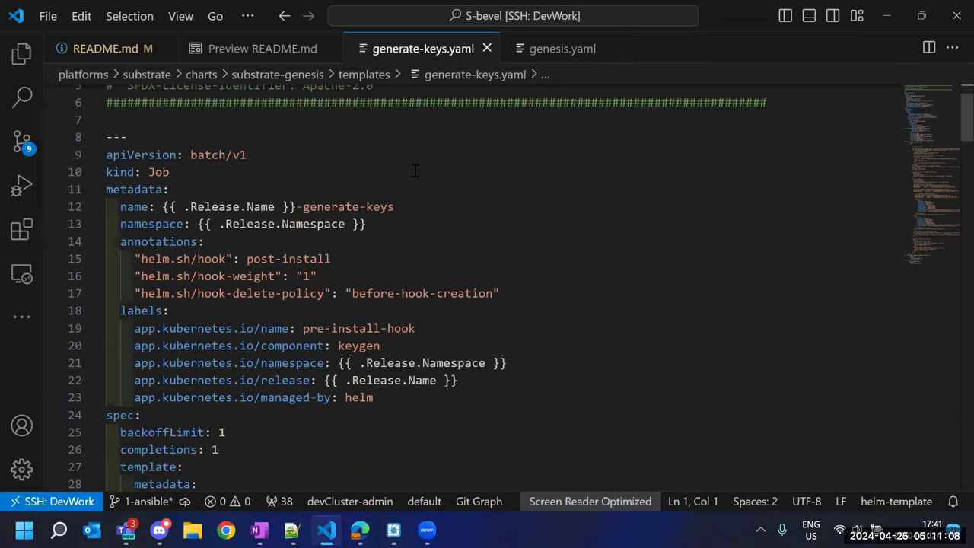
{"action": "scroll", "coordinate": [414, 170], "scroll_direction": "down", "scroll_amount": 10}
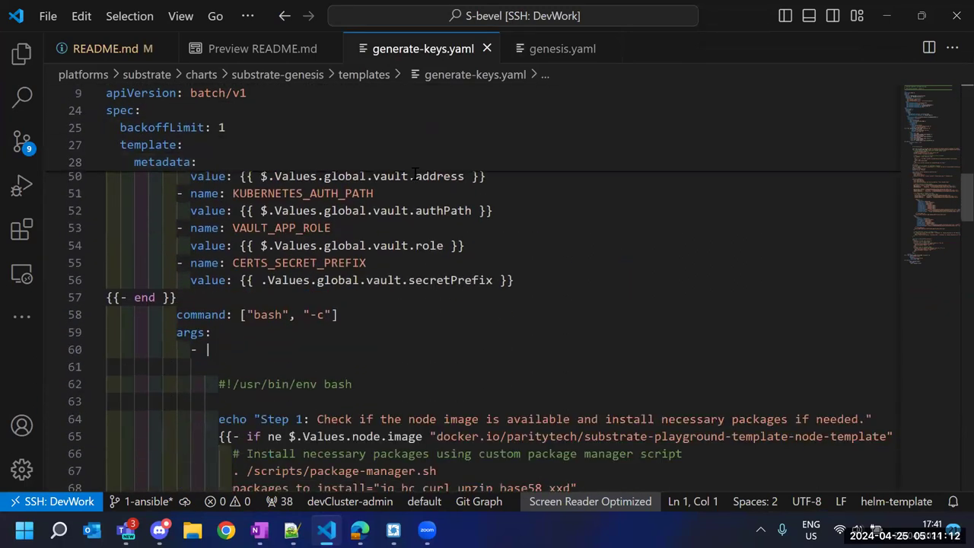
{"action": "scroll", "coordinate": [415, 176], "scroll_direction": "down", "scroll_amount": 3}
{"action": "scroll", "coordinate": [415, 174], "scroll_direction": "down", "scroll_amount": 2}
{"action": "scroll", "coordinate": [415, 173], "scroll_direction": "down", "scroll_amount": 2}
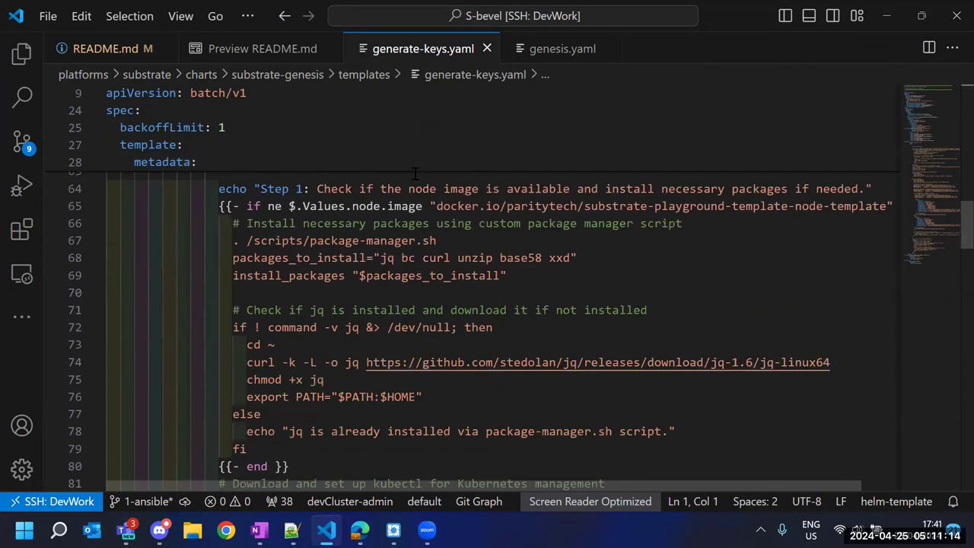
{"action": "scroll", "coordinate": [415, 176], "scroll_direction": "down", "scroll_amount": 2}
{"action": "scroll", "coordinate": [402, 216], "scroll_direction": "down", "scroll_amount": 3}
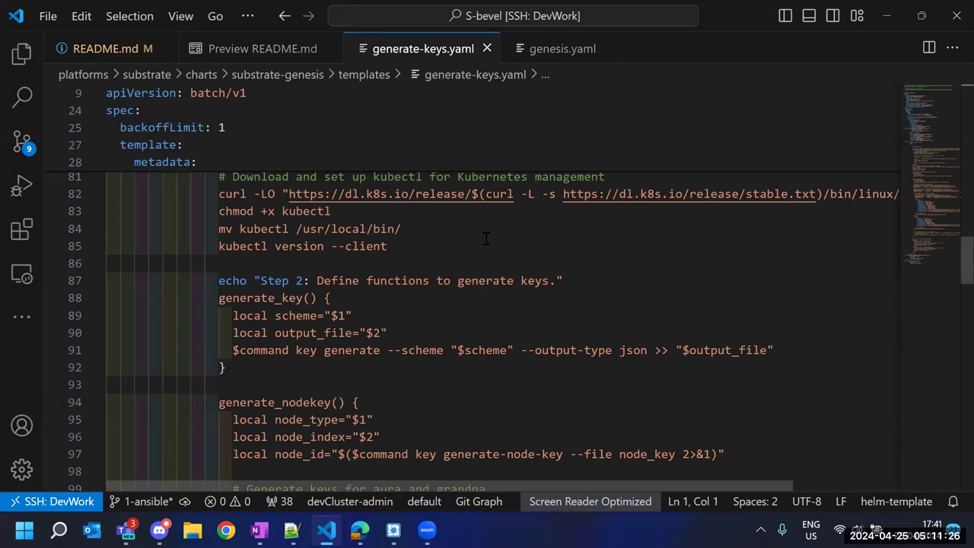
{"action": "left_click", "coordinate": [82, 351]}
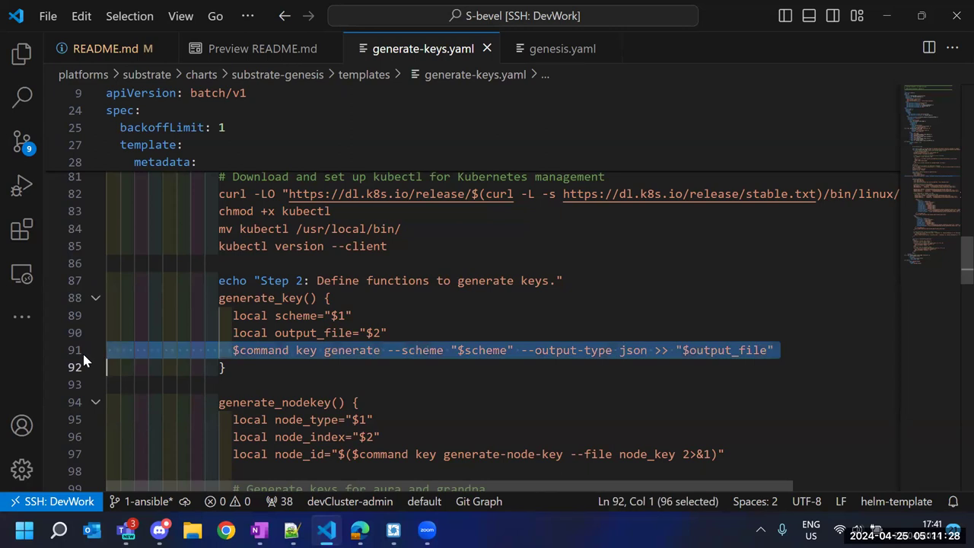
Highlight the member-node JSON block in generate-keys.yaml from the data key to the grandpa_seed entry
{"action": "scroll", "coordinate": [421, 380], "scroll_direction": "down", "scroll_amount": 2}
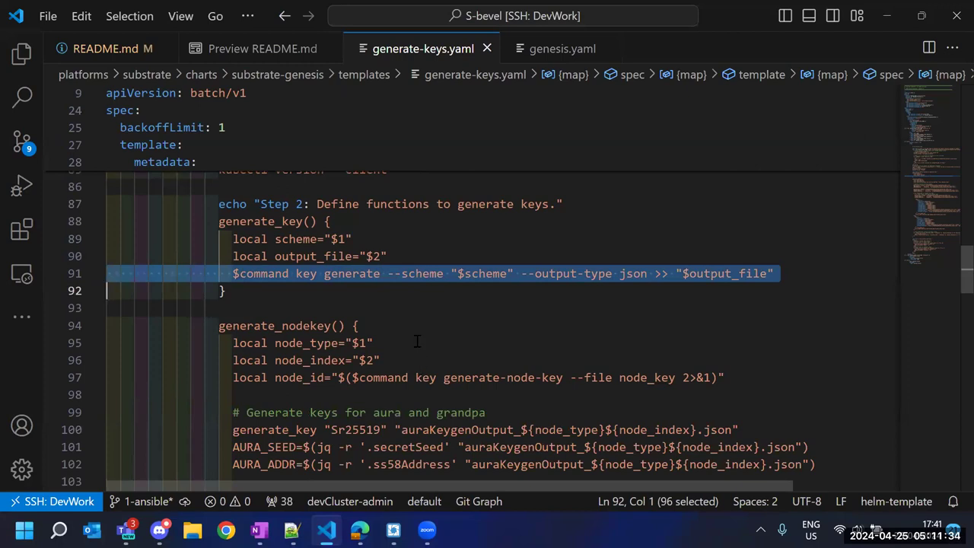
{"action": "scroll", "coordinate": [417, 342], "scroll_direction": "down", "scroll_amount": 2}
{"action": "scroll", "coordinate": [418, 341], "scroll_direction": "down", "scroll_amount": 6}
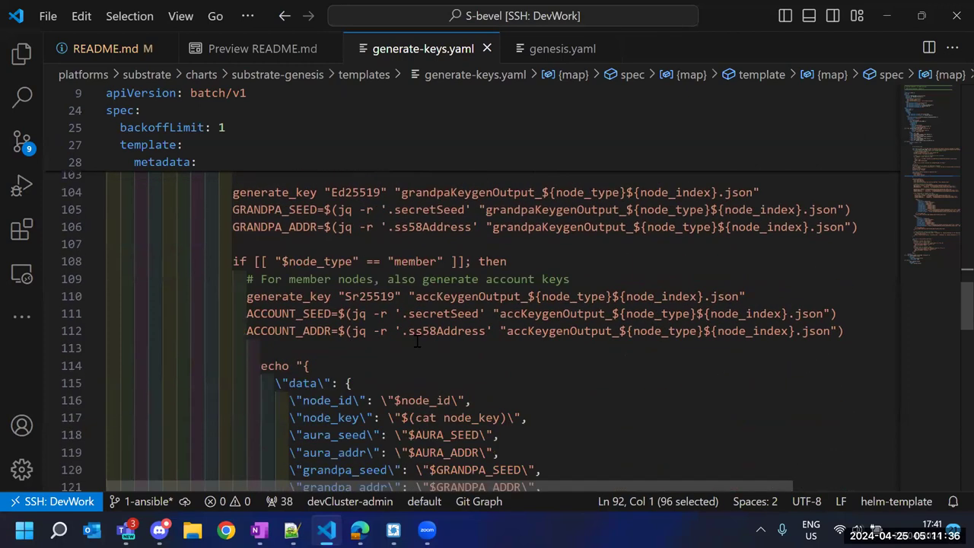
{"action": "scroll", "coordinate": [417, 342], "scroll_direction": "down", "scroll_amount": 3}
{"action": "left_click_drag", "start_coordinate": [295, 268], "coordinate": [346, 354]}
Find the kubectl create secret command in generate-keys.yaml and highlight part of its secret argument, then of its finalJSON.json source file
{"action": "scroll", "coordinate": [348, 358], "scroll_direction": "down", "scroll_amount": 4}
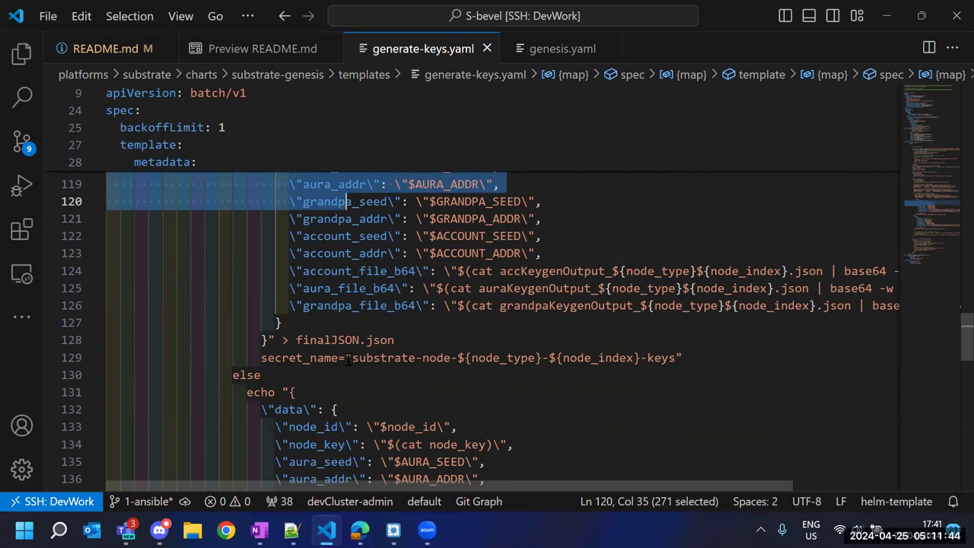
{"action": "scroll", "coordinate": [348, 359], "scroll_direction": "down", "scroll_amount": 4}
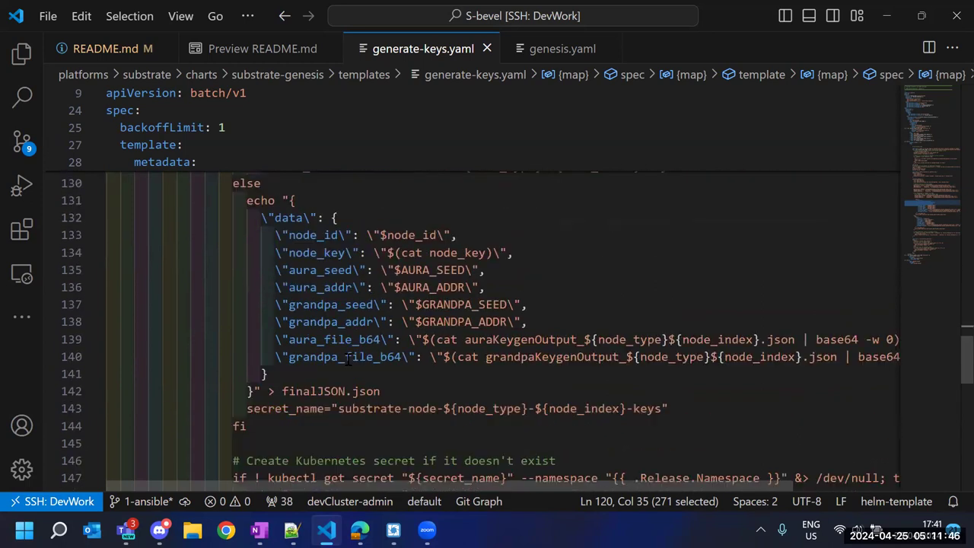
{"action": "scroll", "coordinate": [348, 358], "scroll_direction": "down", "scroll_amount": 2}
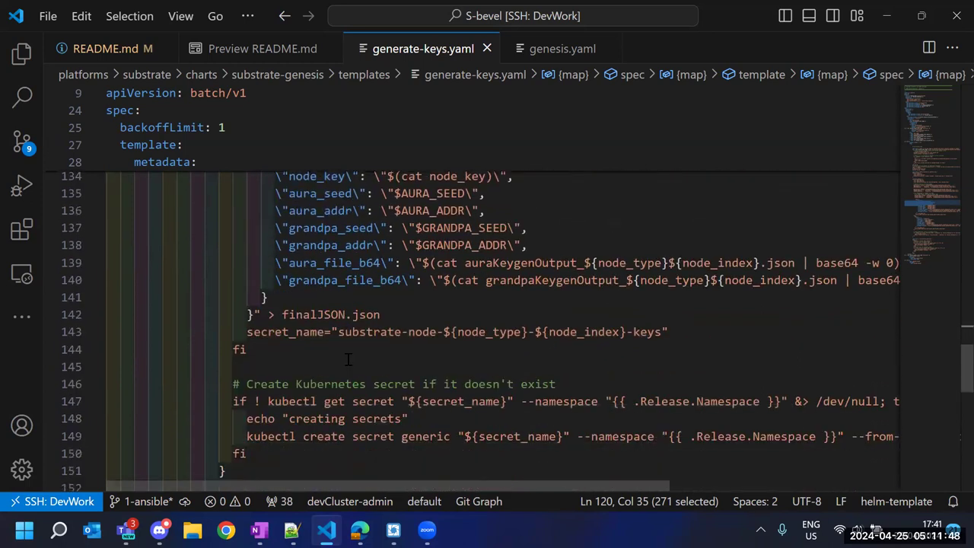
{"action": "scroll", "coordinate": [347, 359], "scroll_direction": "down", "scroll_amount": 3}
{"action": "left_click", "coordinate": [351, 323]}
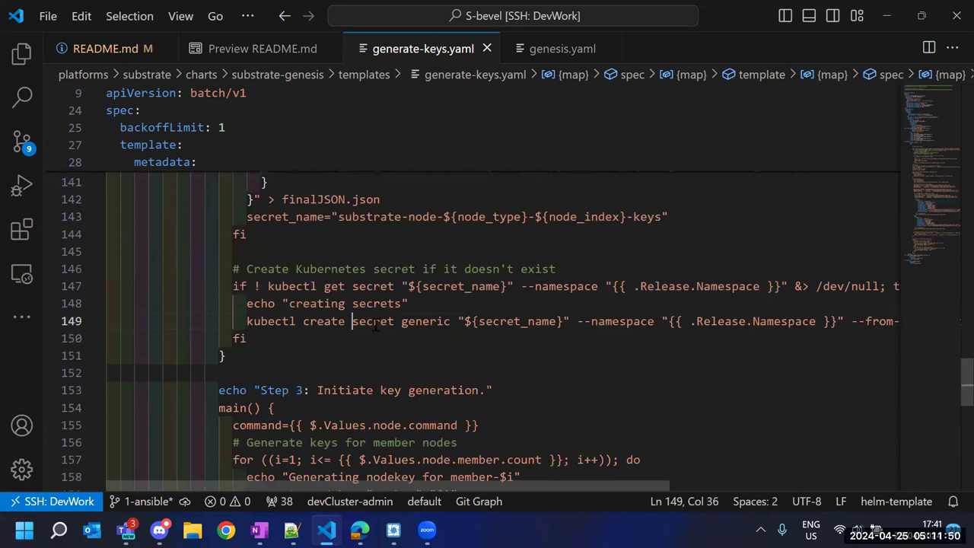
{"action": "left_click", "coordinate": [373, 325], "text": "shift"}
{"action": "scroll", "coordinate": [394, 335], "scroll_direction": "right", "scroll_amount": 5}
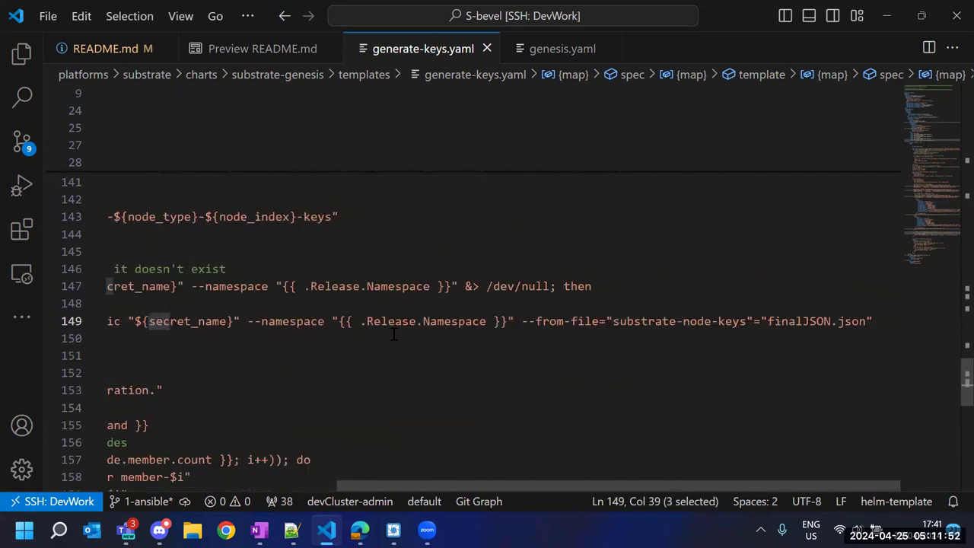
{"action": "left_click", "coordinate": [797, 321]}
{"action": "left_click", "coordinate": [838, 321], "text": "shift"}
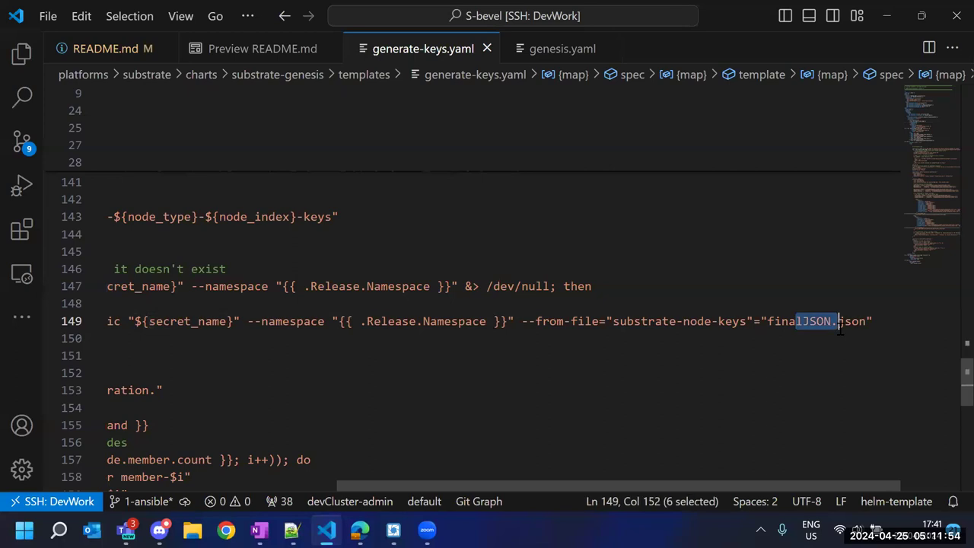
Return to the start of the kubectl create command line and select the whole word secret
{"action": "scroll", "coordinate": [490, 348], "scroll_direction": "left", "scroll_amount": 4}
{"action": "scroll", "coordinate": [491, 349], "scroll_direction": "left", "scroll_amount": 2}
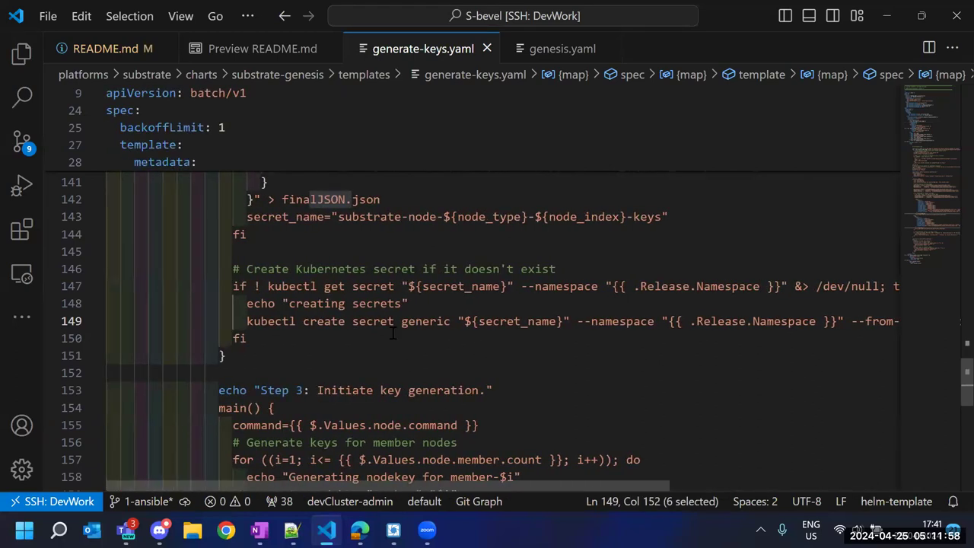
{"action": "scroll", "coordinate": [376, 320], "scroll_direction": "up", "scroll_amount": 1}
{"action": "double_click", "coordinate": [376, 360]}
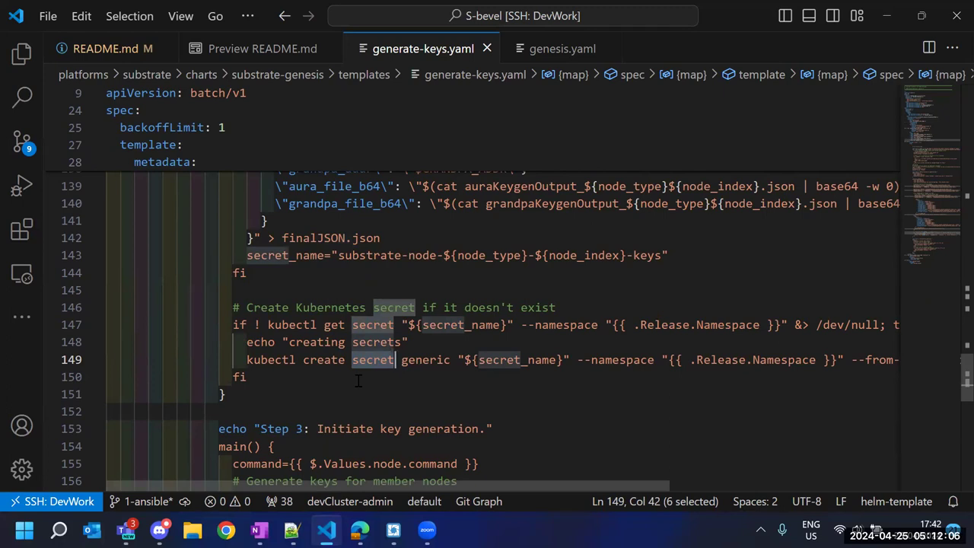
Review genesis.yaml from its metadata through the Step 1 section that installs packages and checks for jq
{"action": "left_click", "coordinate": [528, 46]}
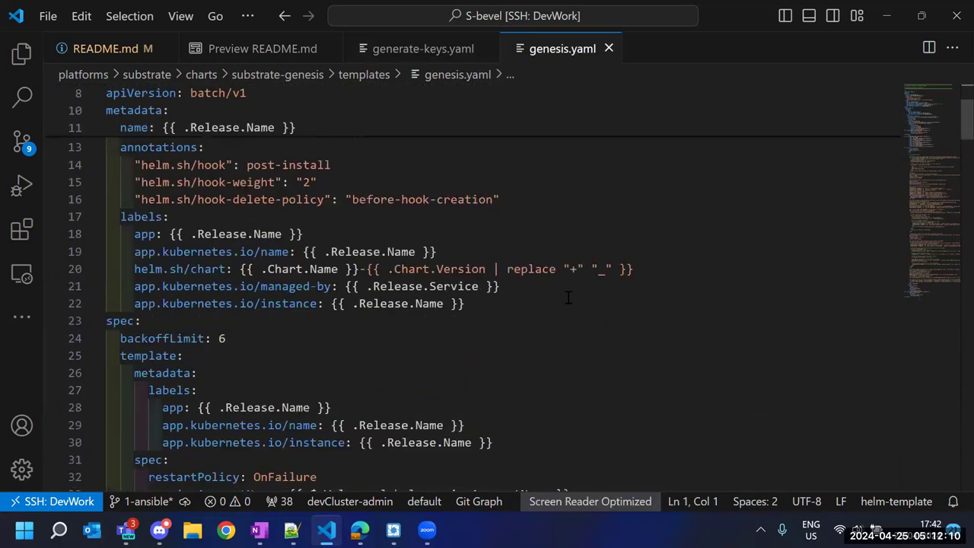
{"action": "scroll", "coordinate": [568, 297], "scroll_direction": "down", "scroll_amount": 9}
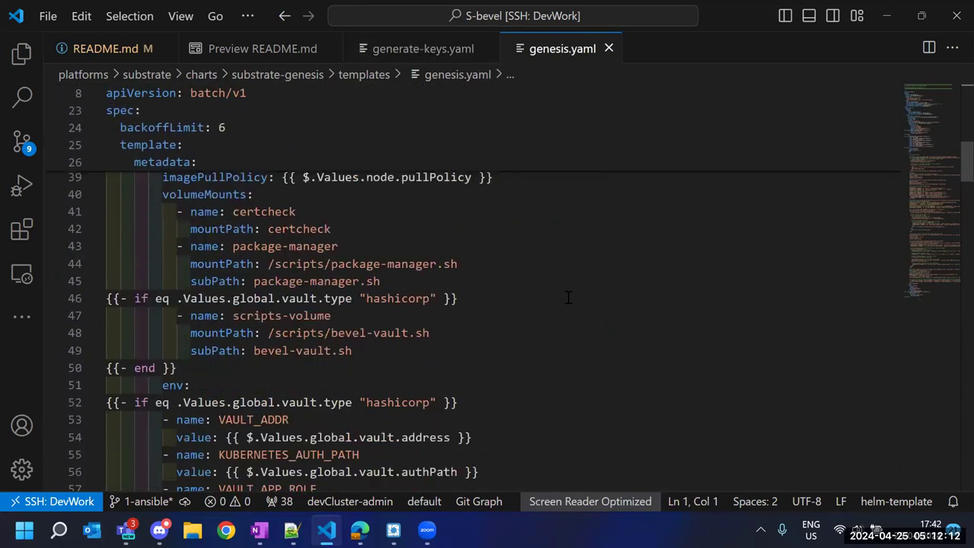
{"action": "scroll", "coordinate": [568, 297], "scroll_direction": "down", "scroll_amount": 6}
{"action": "scroll", "coordinate": [568, 297], "scroll_direction": "down", "scroll_amount": 3}
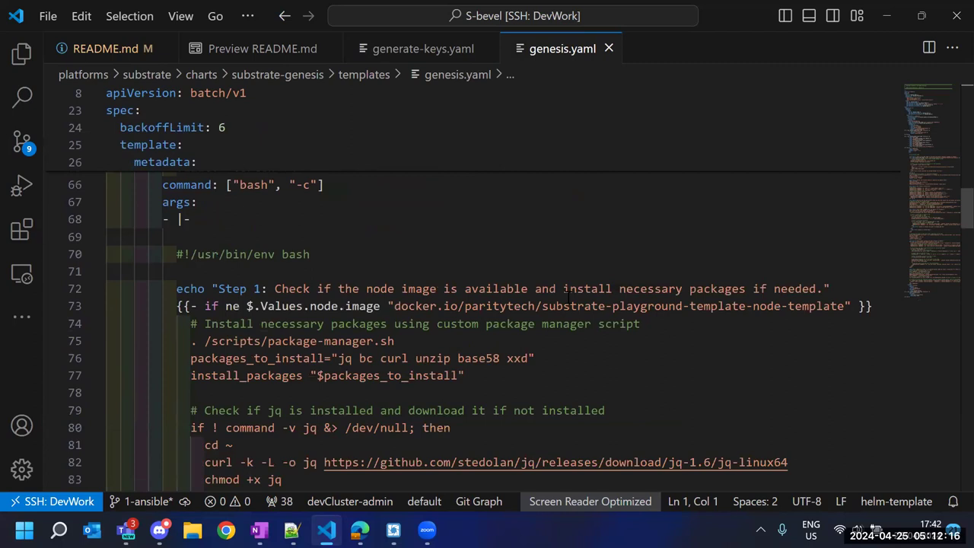
{"action": "scroll", "coordinate": [568, 297], "scroll_direction": "down", "scroll_amount": 2}
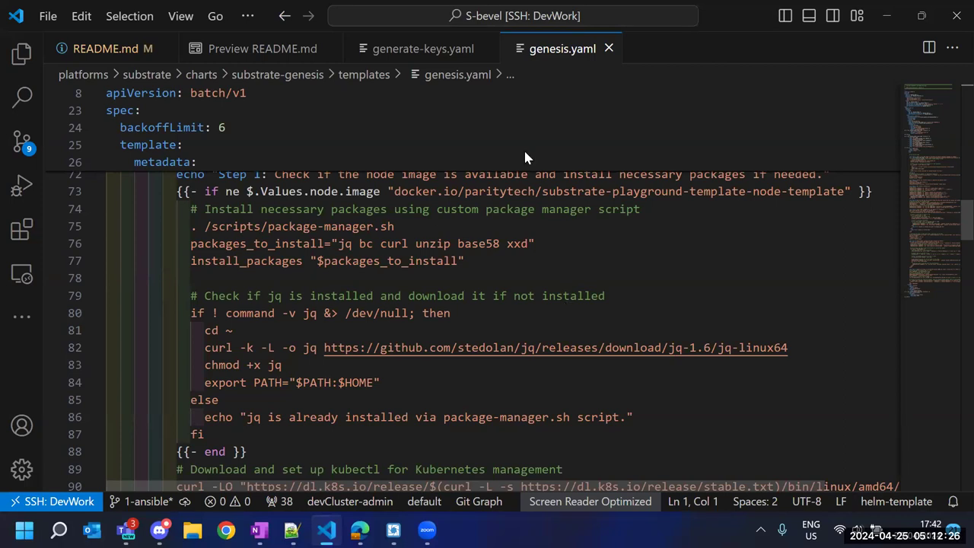
Go back to generate-keys.yaml and select the word member in the node_type condition above the account key generation
{"action": "left_click", "coordinate": [426, 48]}
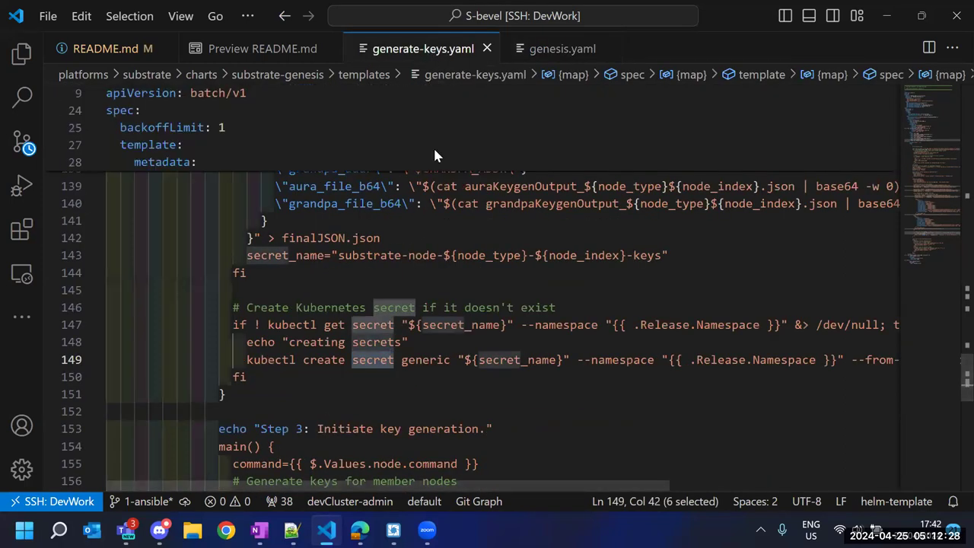
{"action": "scroll", "coordinate": [458, 271], "scroll_direction": "up", "scroll_amount": 2}
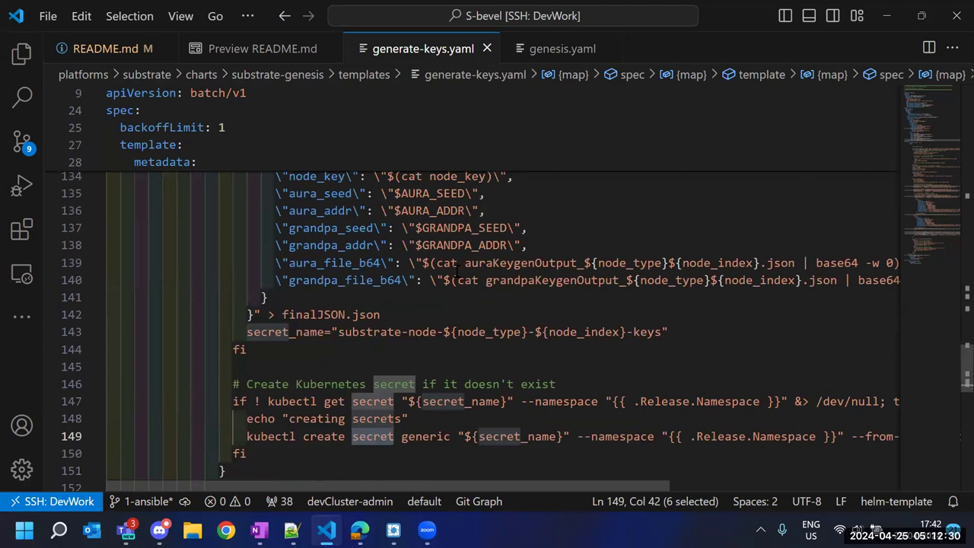
{"action": "scroll", "coordinate": [455, 292], "scroll_direction": "up", "scroll_amount": 2}
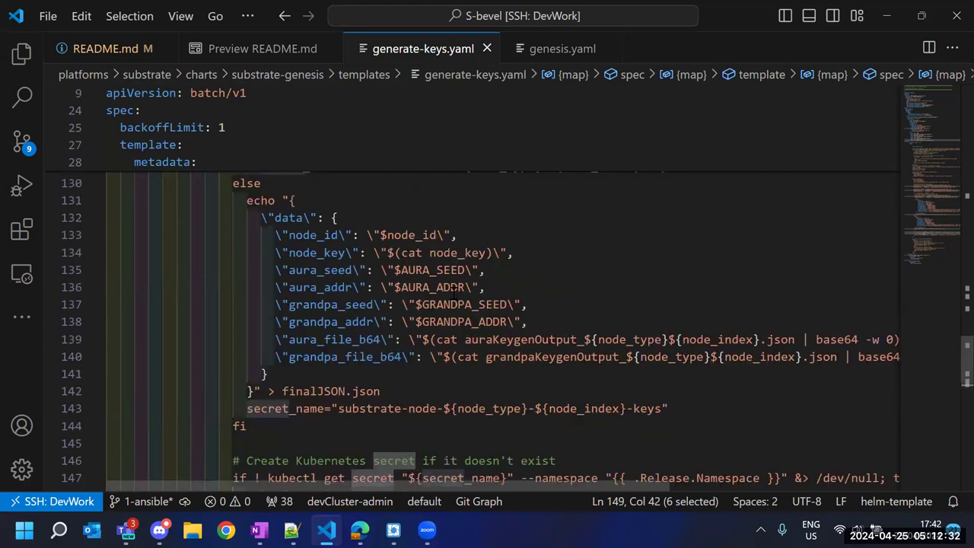
{"action": "scroll", "coordinate": [455, 292], "scroll_direction": "up", "scroll_amount": 4}
{"action": "scroll", "coordinate": [353, 336], "scroll_direction": "up", "scroll_amount": 6}
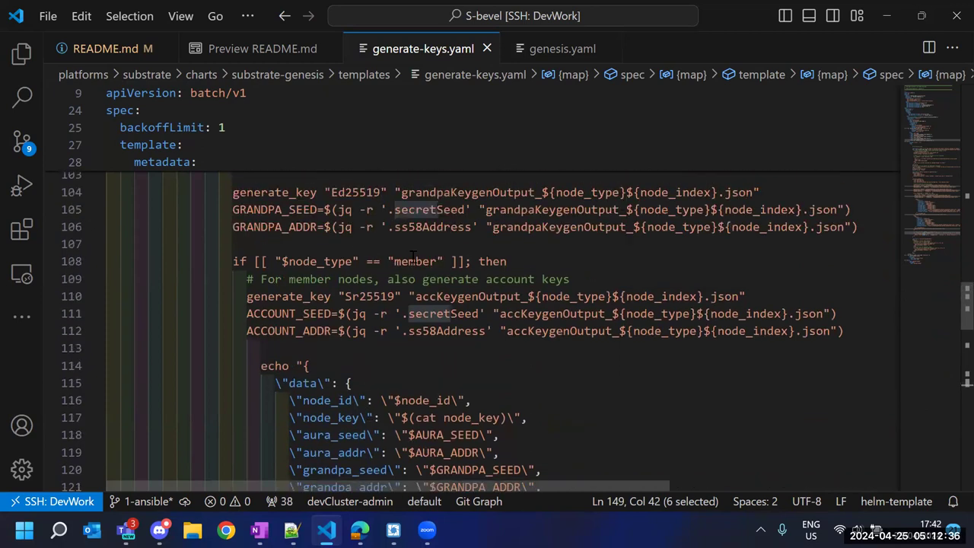
{"action": "double_click", "coordinate": [415, 261]}
Review genesis.yaml from the kubectl setup through genesis generation, configuration editing and sudo key creation to Step 5 for validator keys
{"action": "left_click", "coordinate": [556, 49]}
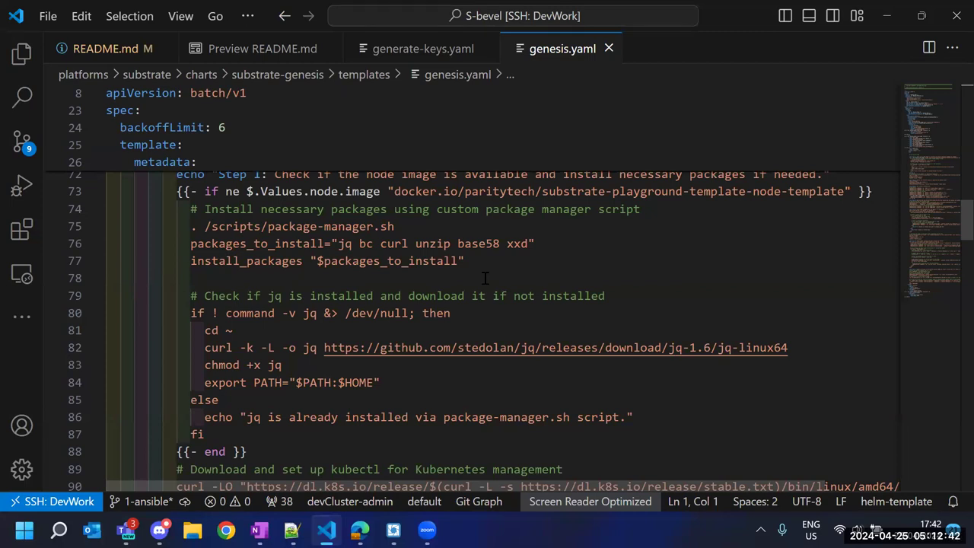
{"action": "scroll", "coordinate": [485, 278], "scroll_direction": "down", "scroll_amount": 1}
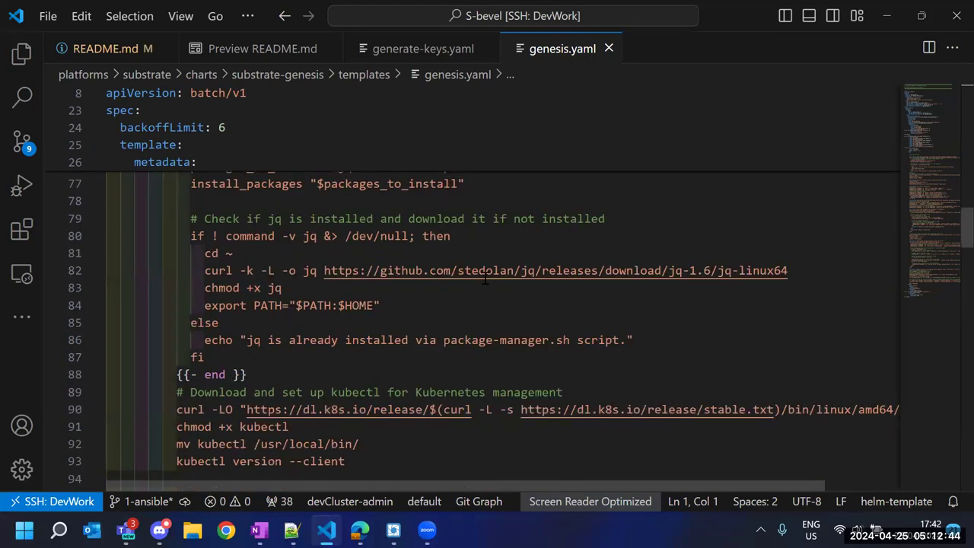
{"action": "scroll", "coordinate": [485, 278], "scroll_direction": "down", "scroll_amount": 1}
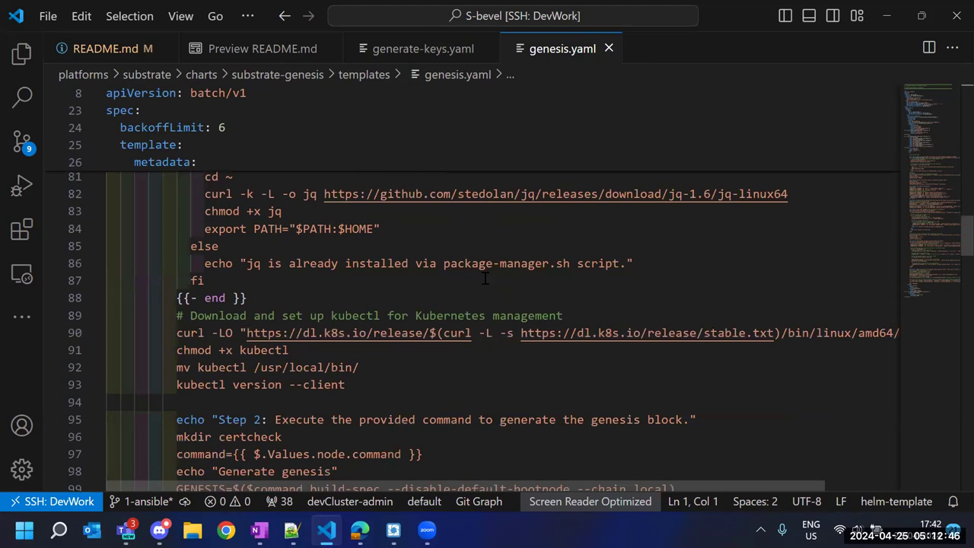
{"action": "scroll", "coordinate": [485, 278], "scroll_direction": "down", "scroll_amount": 4}
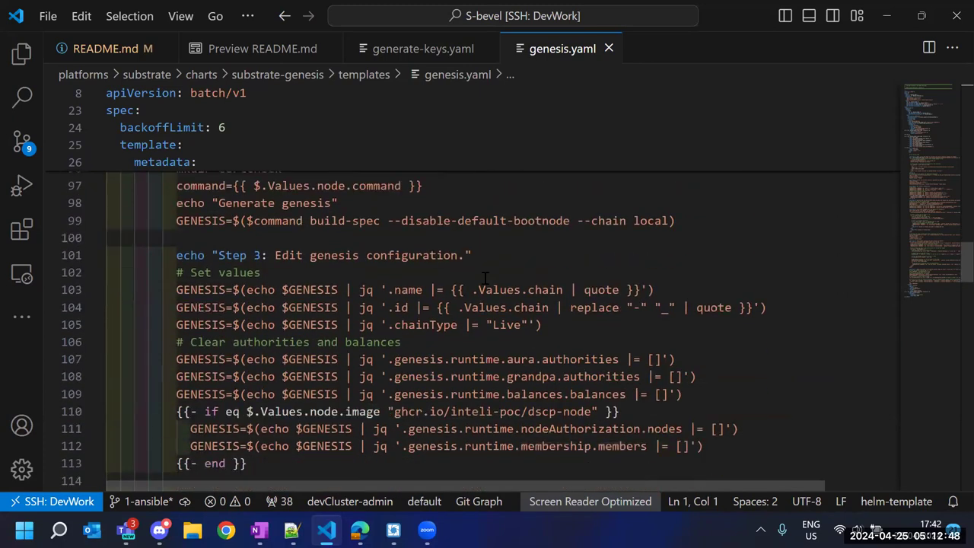
{"action": "scroll", "coordinate": [485, 278], "scroll_direction": "down", "scroll_amount": 1}
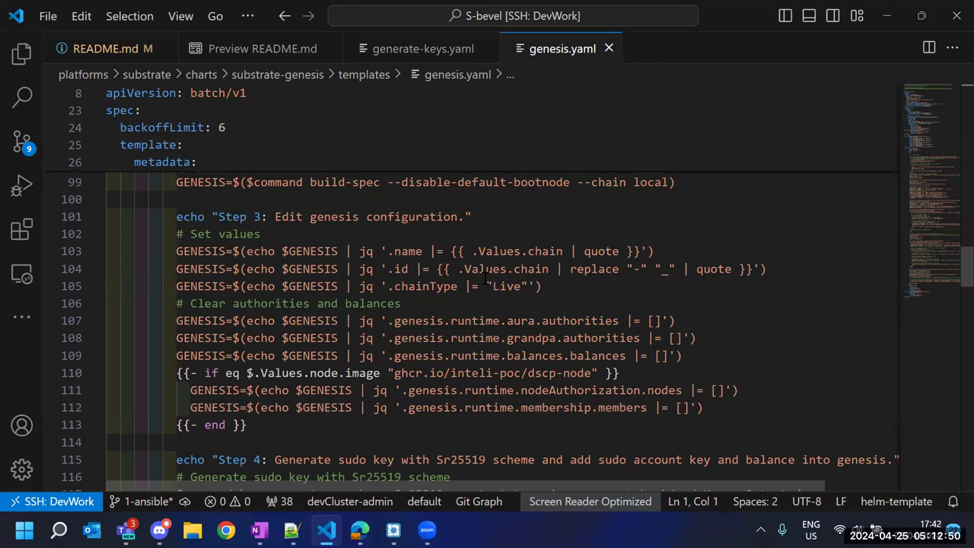
{"action": "scroll", "coordinate": [485, 278], "scroll_direction": "down", "scroll_amount": 3}
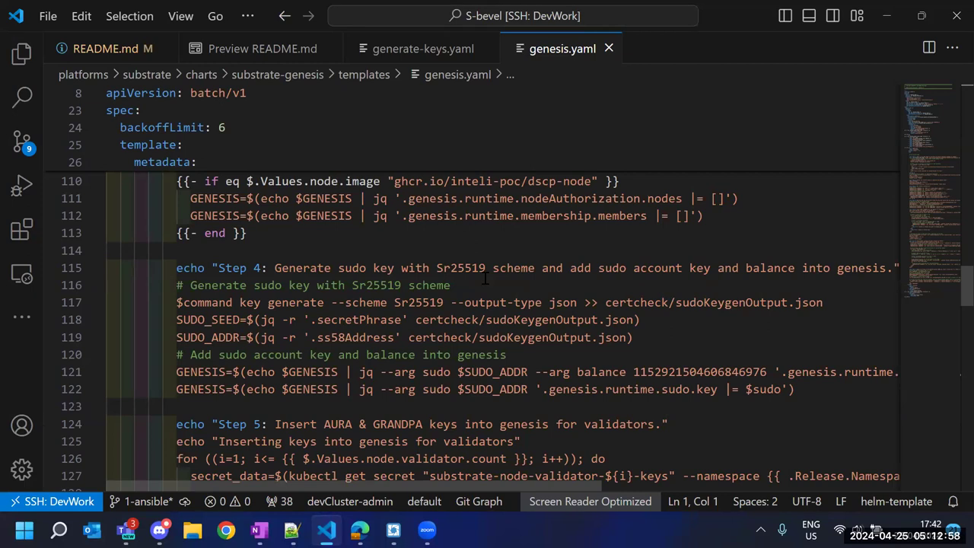
{"action": "scroll", "coordinate": [485, 278], "scroll_direction": "down", "scroll_amount": 1}
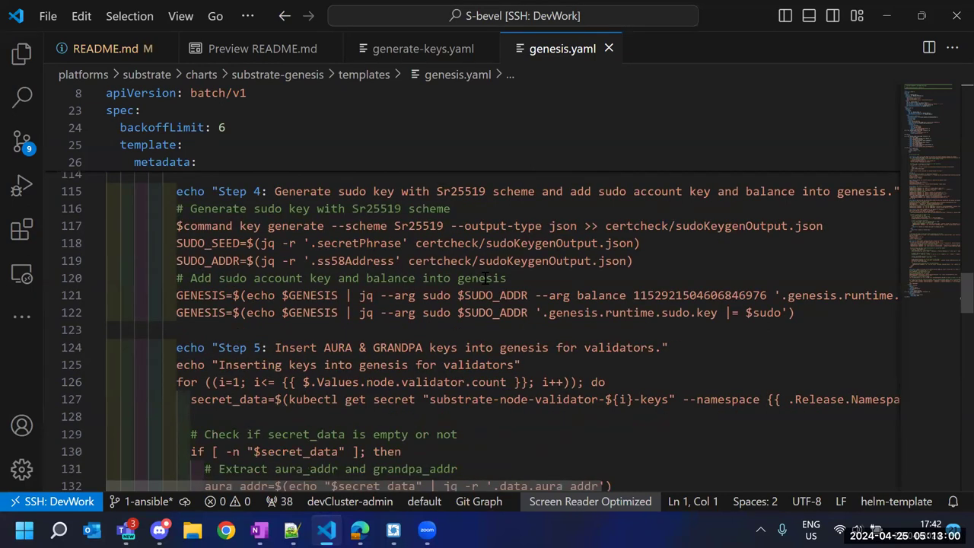
Show the README.md source at Install Genesis and highlight the substrate-genesis chart path in its helm install command
{"action": "left_click", "coordinate": [22, 54]}
{"action": "left_click", "coordinate": [21, 51]}
{"action": "left_click", "coordinate": [122, 48]}
{"action": "scroll", "coordinate": [287, 318], "scroll_direction": "down", "scroll_amount": 4}
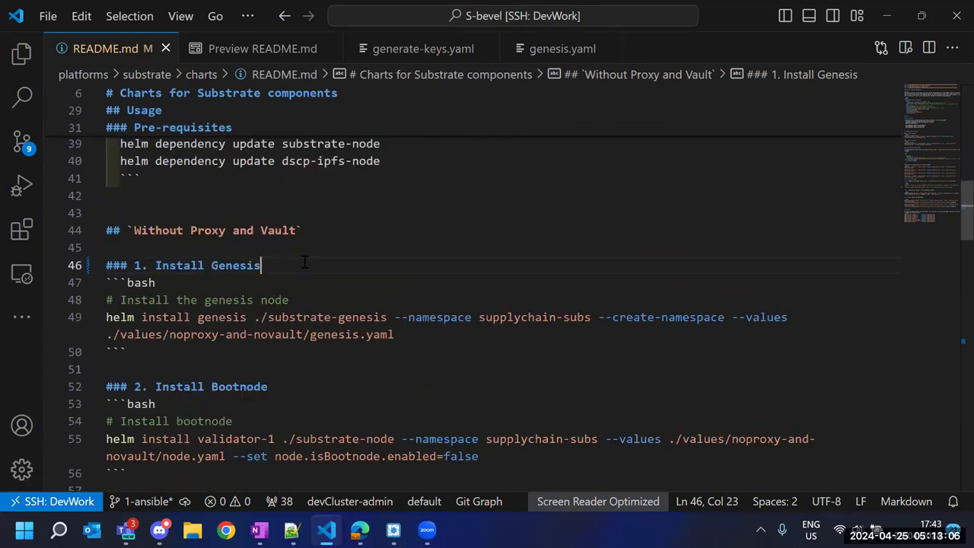
{"action": "left_click_drag", "start_coordinate": [274, 317], "coordinate": [358, 317]}
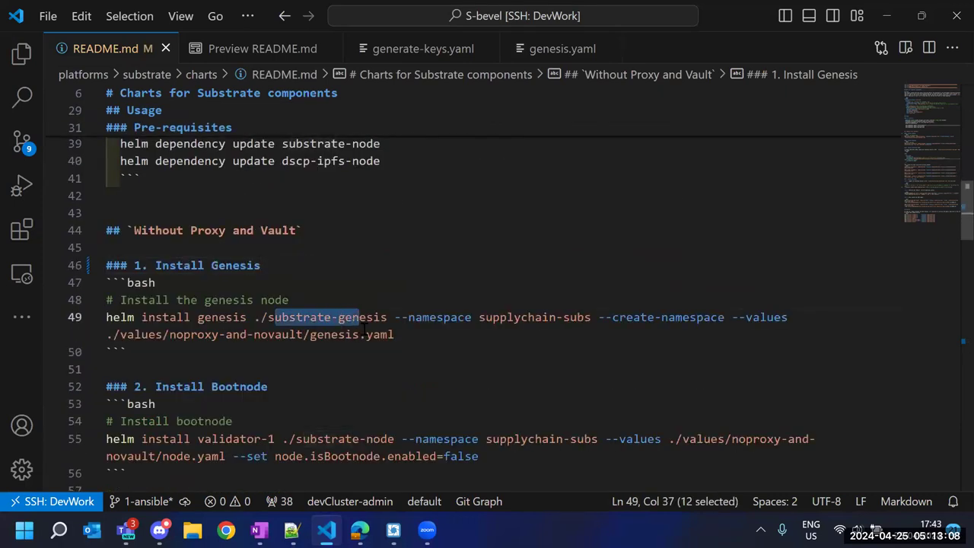
Highlight the values file path in README.md's genesis install command and open genesis.yaml from values/noproxy-and-novault
{"action": "left_click_drag", "start_coordinate": [407, 340], "coordinate": [113, 335]}
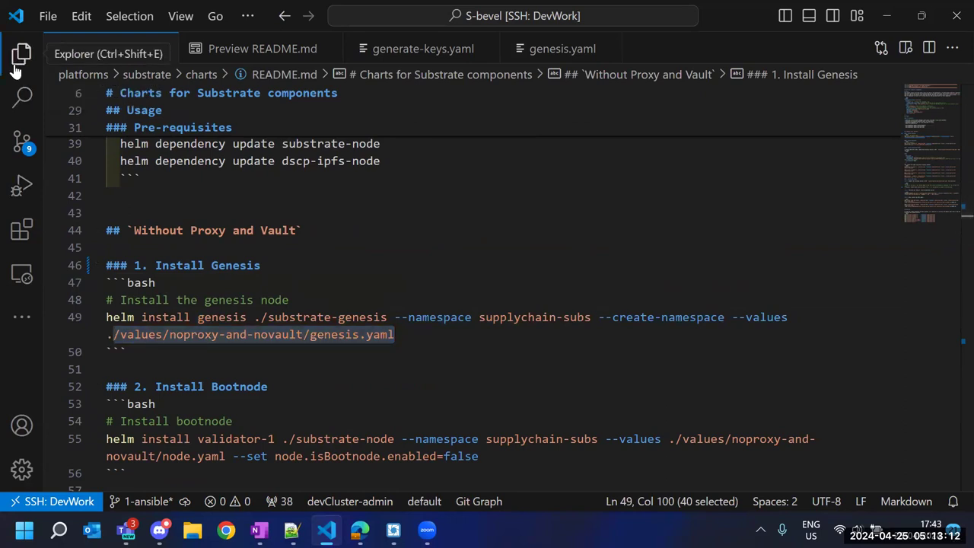
{"action": "key", "text": "ctrl+shift+e"}
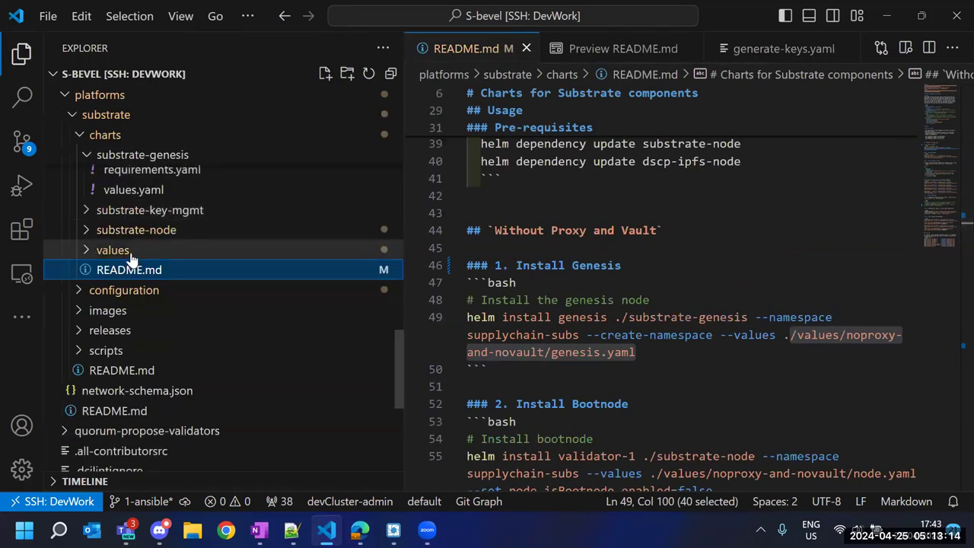
{"action": "left_click", "coordinate": [130, 256]}
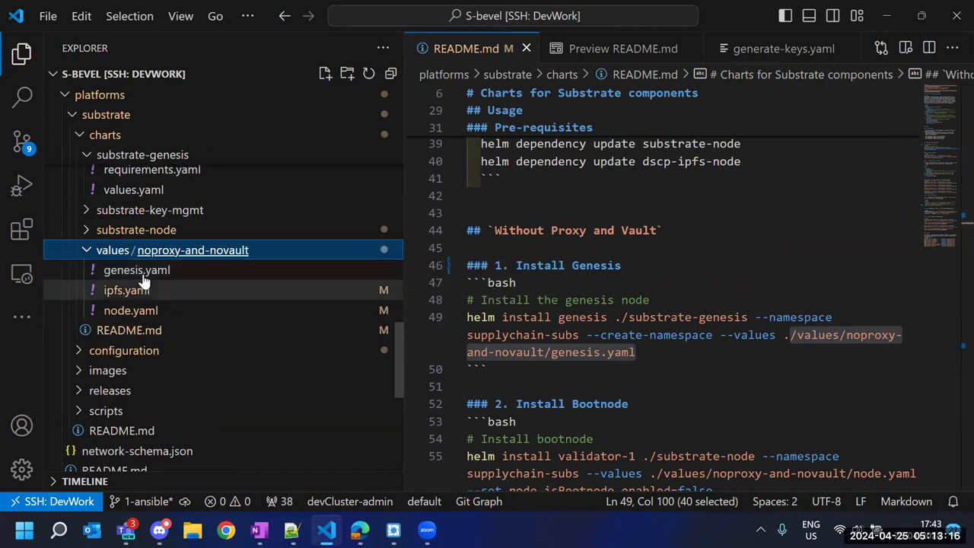
{"action": "left_click", "coordinate": [137, 270]}
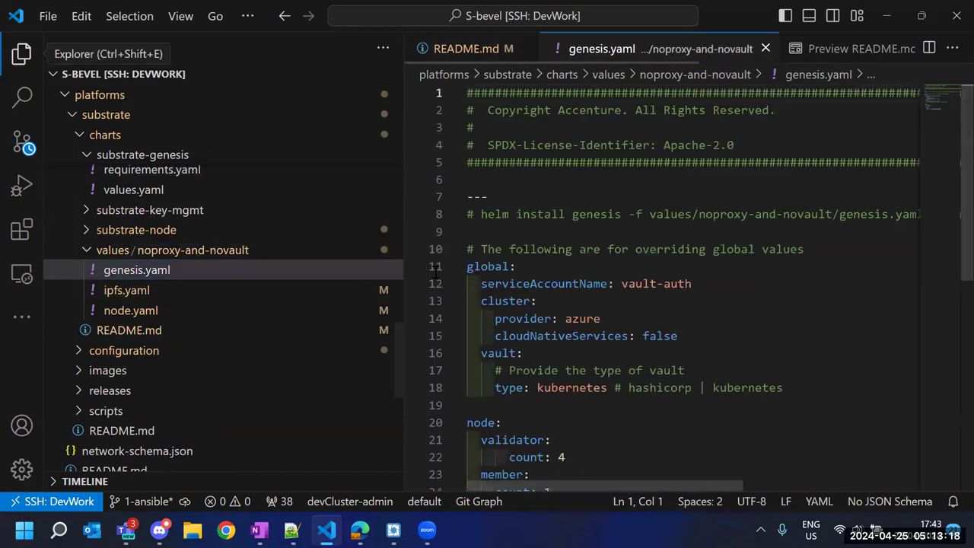
{"action": "left_click", "coordinate": [21, 57]}
{"action": "scroll", "coordinate": [436, 241], "scroll_direction": "down", "scroll_amount": 4}
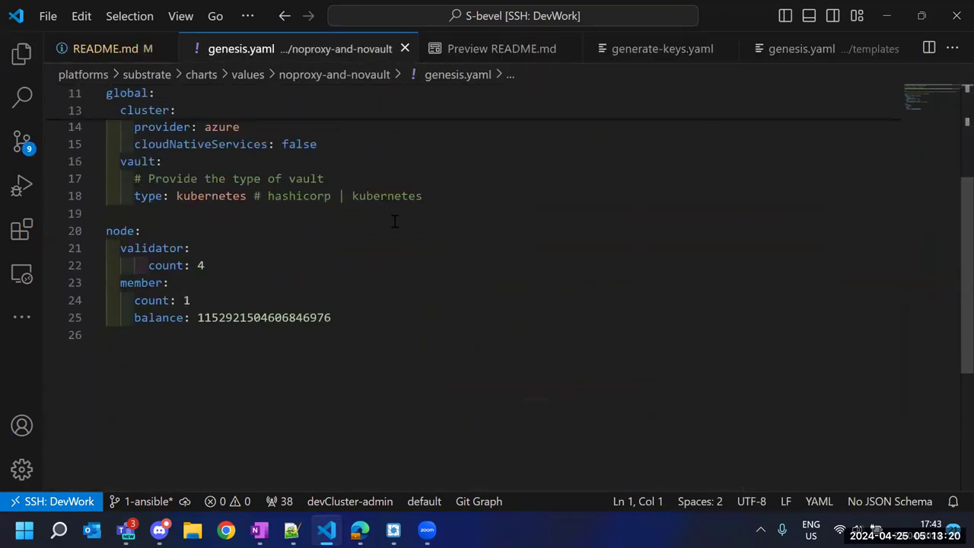
Highlight the global override block in the values file, including the vault type options hashicorp and kubernetes and the azure provider
{"action": "scroll", "coordinate": [398, 234], "scroll_direction": "up", "scroll_amount": 1}
{"action": "left_click_drag", "start_coordinate": [495, 232], "coordinate": [106, 113]}
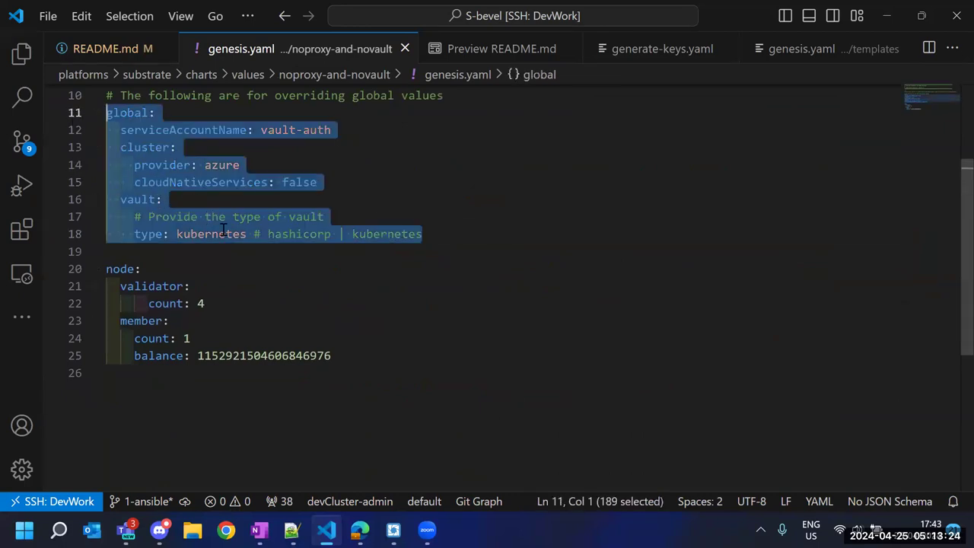
{"action": "left_click", "coordinate": [232, 268]}
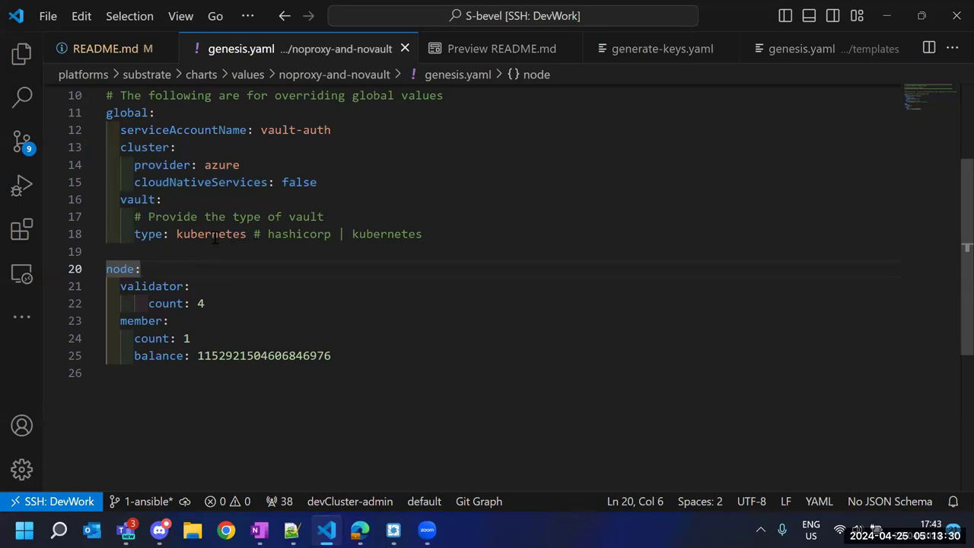
{"action": "double_click", "coordinate": [299, 233]}
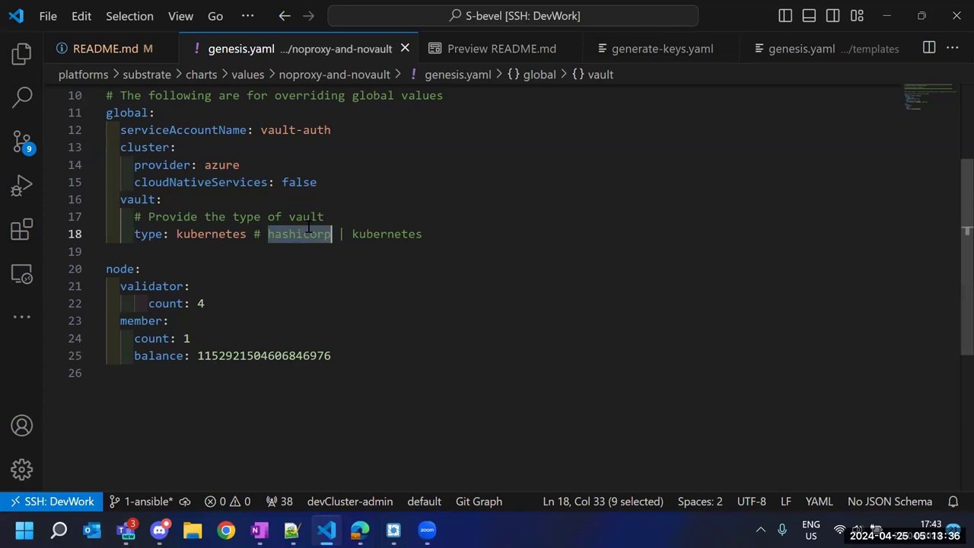
{"action": "double_click", "coordinate": [222, 238]}
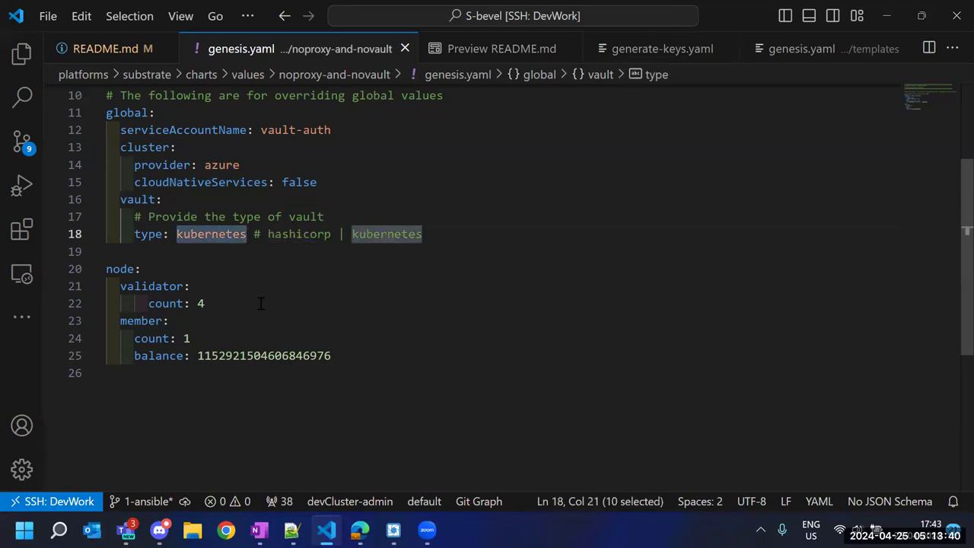
{"action": "double_click", "coordinate": [210, 166]}
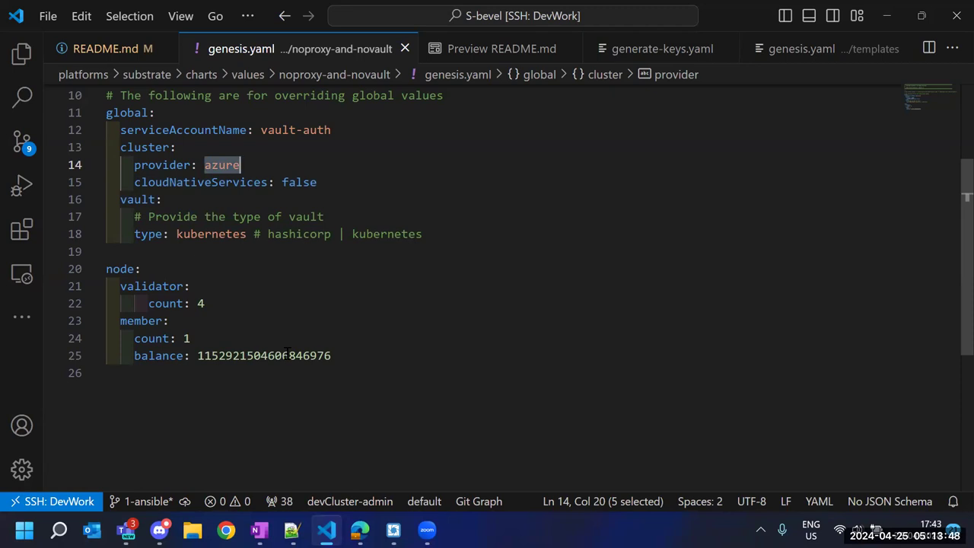
Highlight the whole node section, and select the member key together with its count line
{"action": "left_click", "coordinate": [155, 389]}
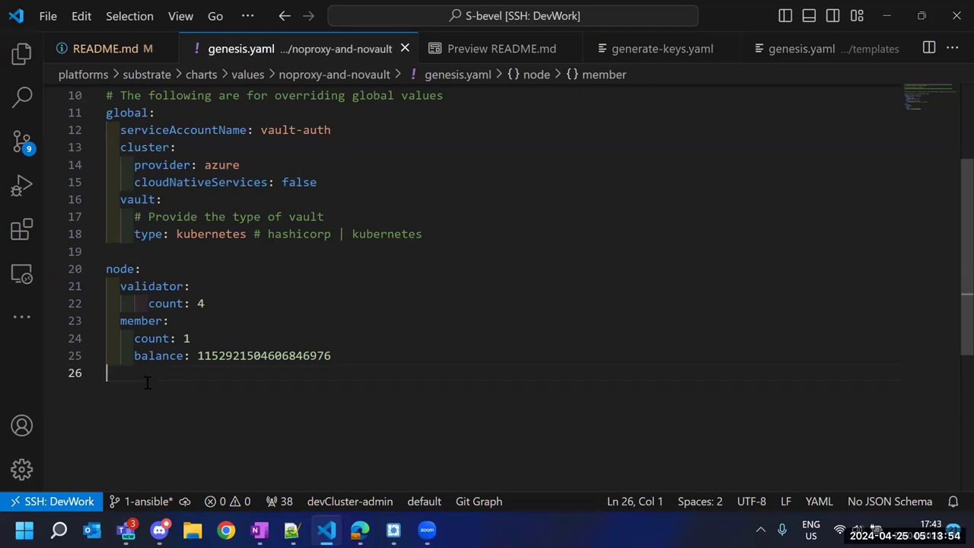
{"action": "left_click_drag", "start_coordinate": [141, 381], "coordinate": [96, 275]}
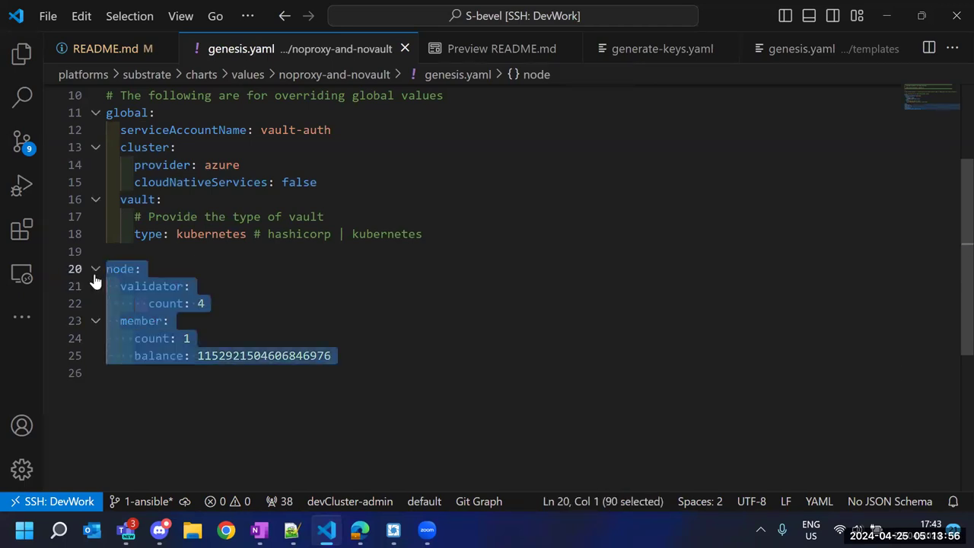
{"action": "left_click", "coordinate": [229, 302]}
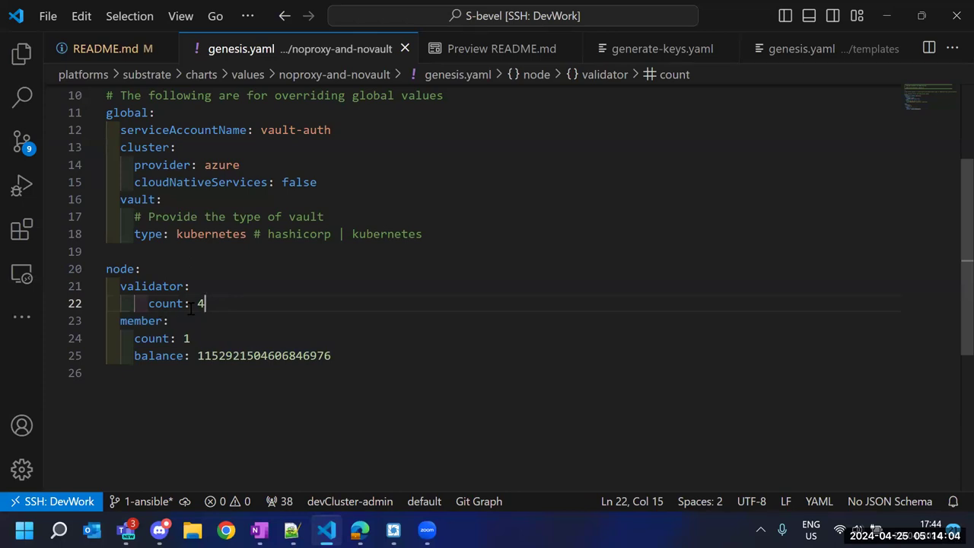
{"action": "key", "text": "Down"}
{"action": "key", "text": "Down"}
{"action": "key", "text": "shift+Home"}
{"action": "key", "text": "shift+Home"}
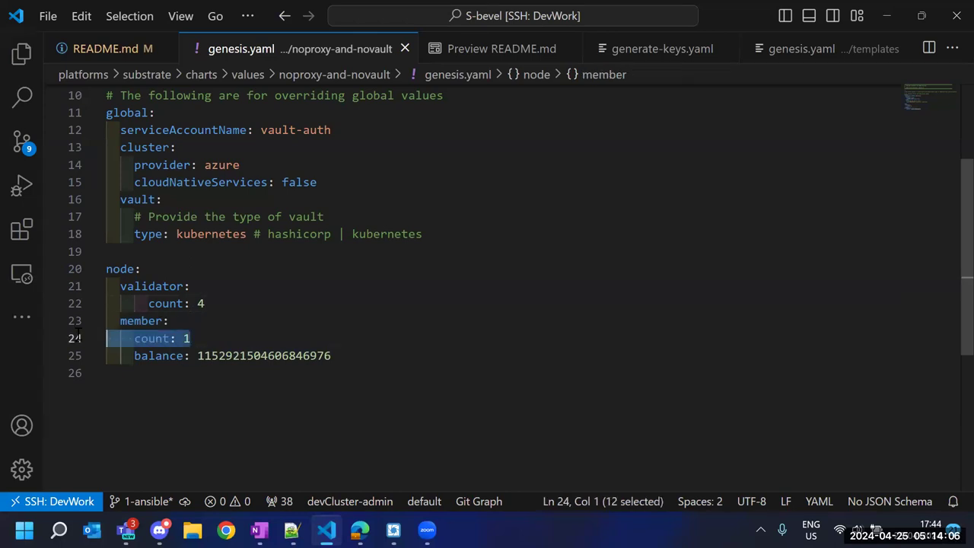
{"action": "key", "text": "shift+Up"}
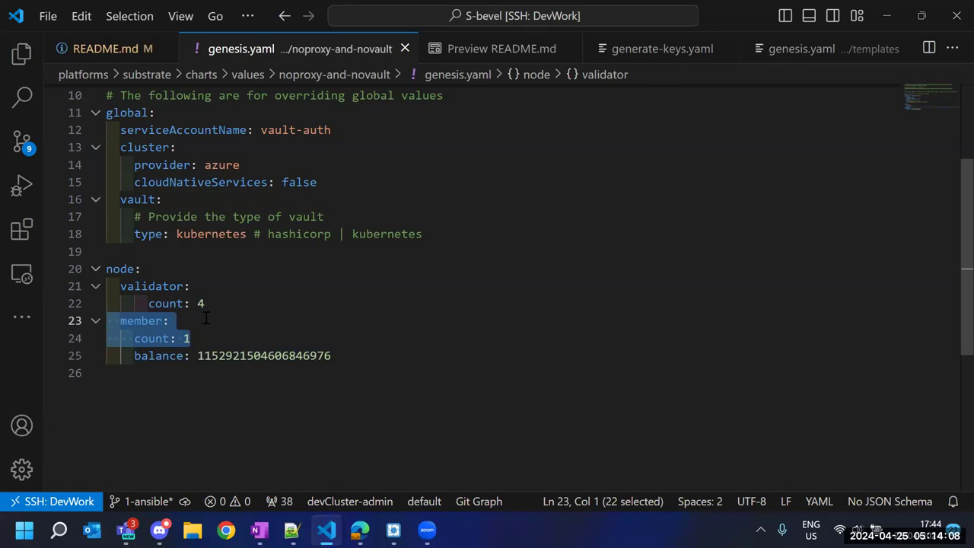
Delete the count value under validator in the node section
{"action": "left_click", "coordinate": [221, 303]}
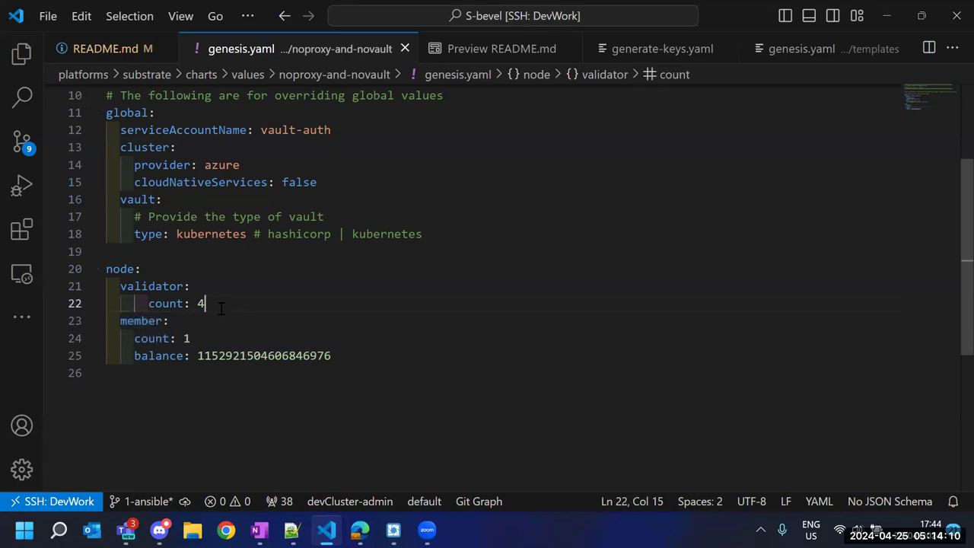
{"action": "key", "text": "BackSpace"}
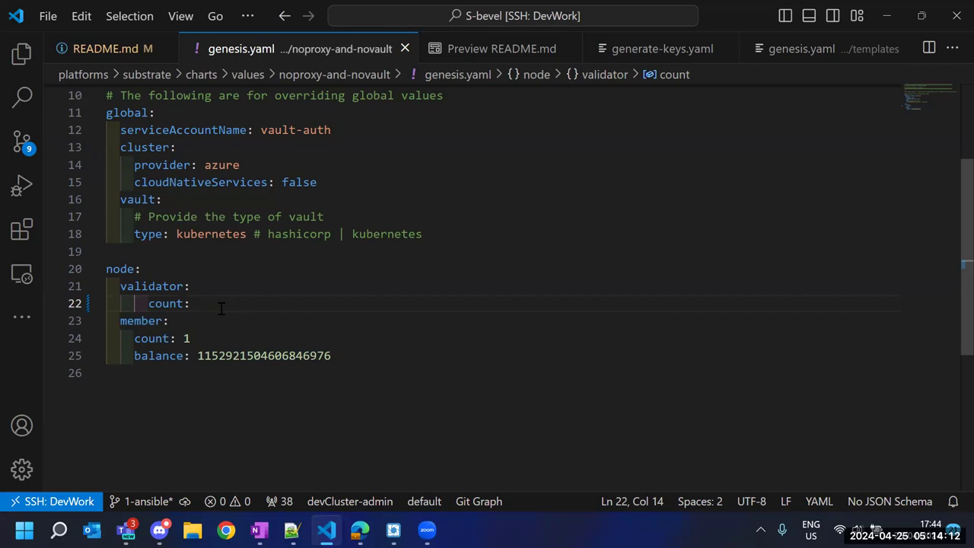
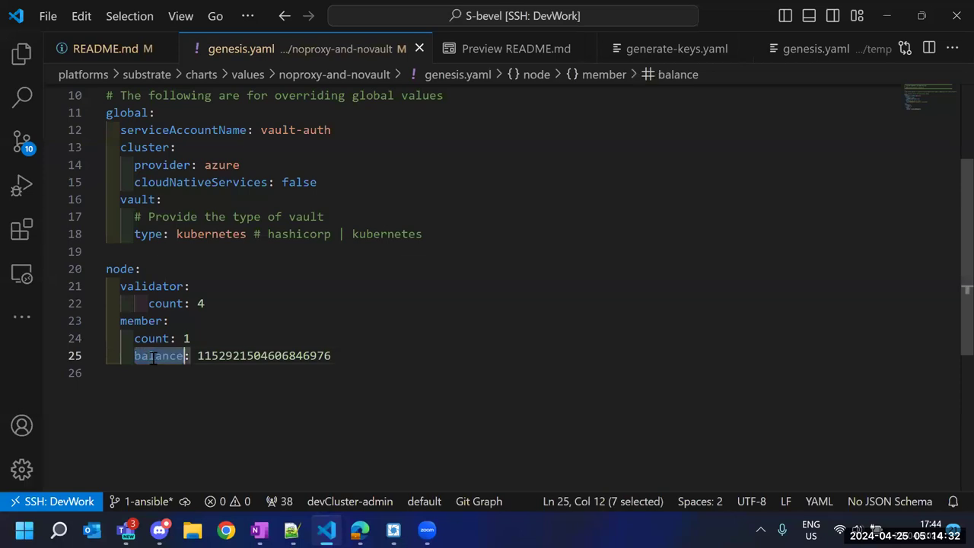
Highlight the member key and the balance value in the node section
{"action": "double_click", "coordinate": [136, 322]}
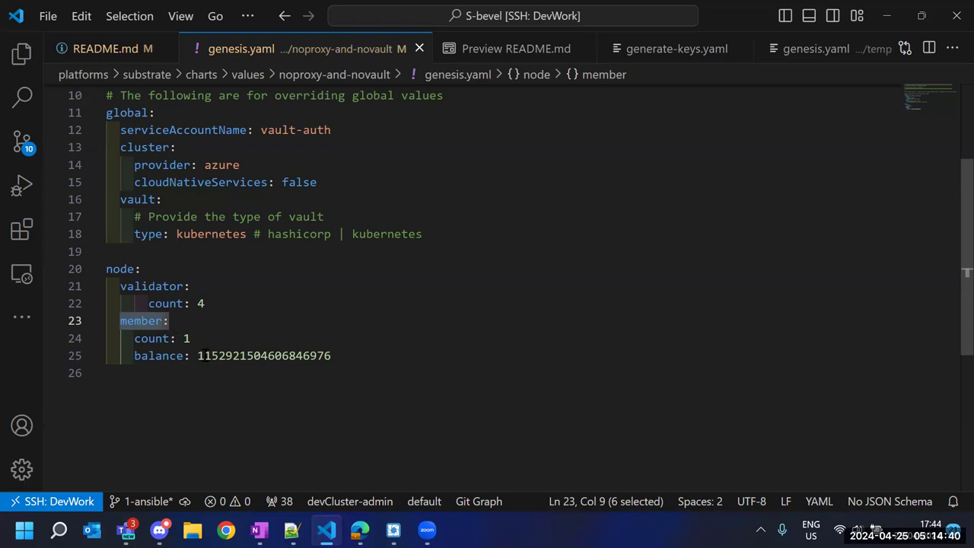
{"action": "left_click_drag", "start_coordinate": [197, 355], "coordinate": [347, 356]}
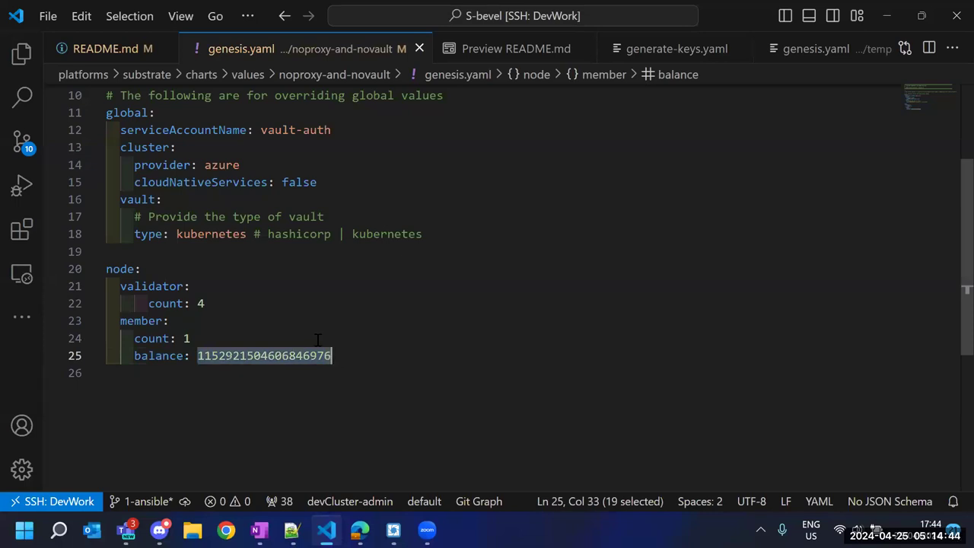
Show Step 7 in the genesis.yaml template and highlight certcheck/genesis.json as the file the modified genesis is written to
{"action": "left_click", "coordinate": [628, 55]}
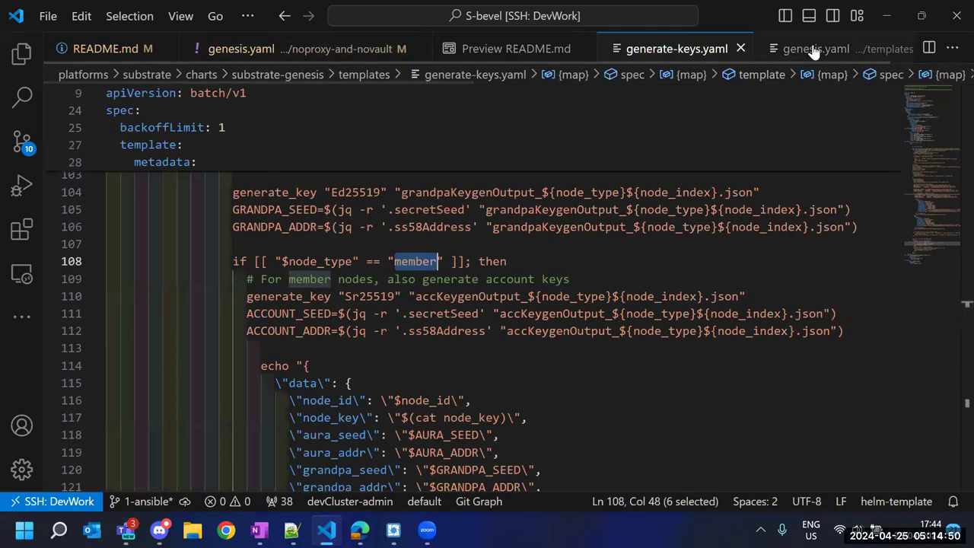
{"action": "left_click", "coordinate": [809, 50]}
{"action": "scroll", "coordinate": [431, 244], "scroll_direction": "down", "scroll_amount": 10}
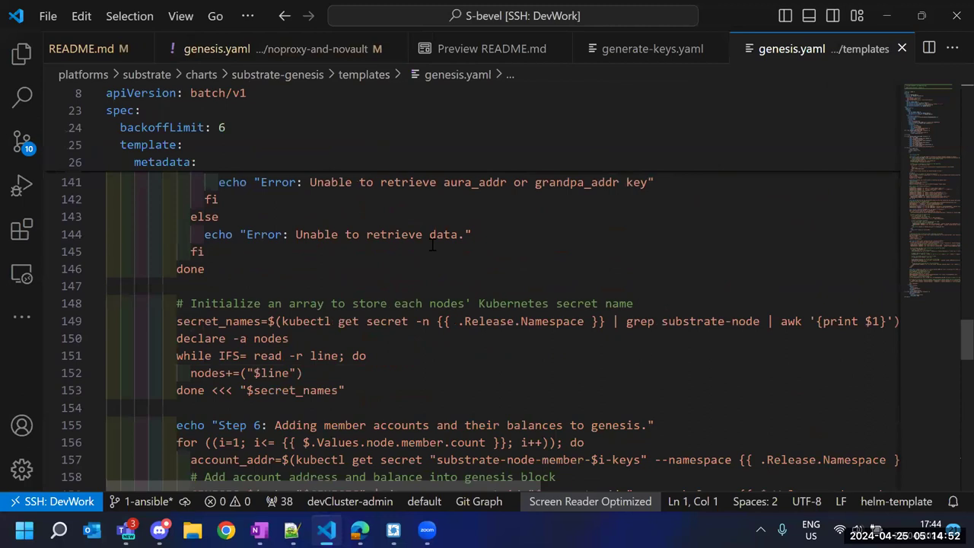
{"action": "scroll", "coordinate": [432, 243], "scroll_direction": "down", "scroll_amount": 10}
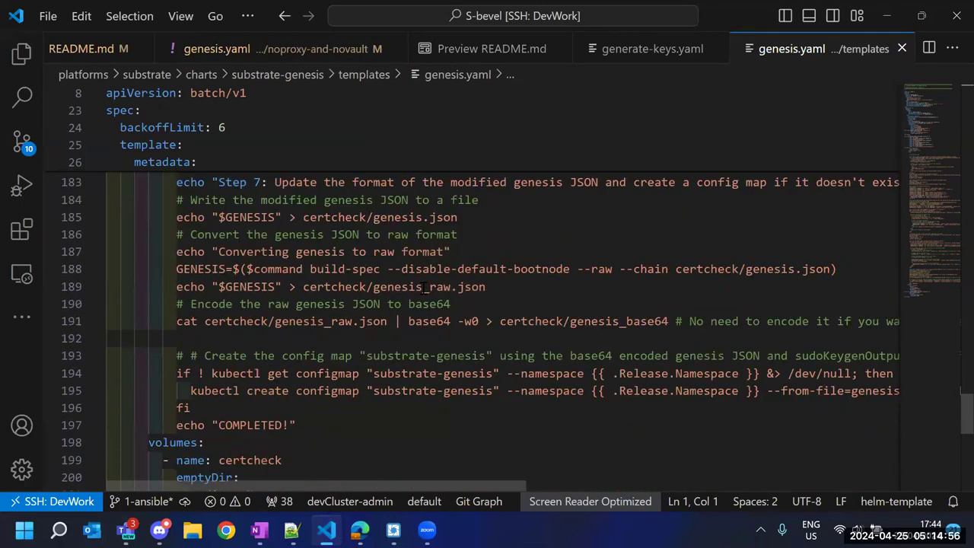
{"action": "scroll", "coordinate": [425, 287], "scroll_direction": "up", "scroll_amount": 1}
{"action": "left_click_drag", "start_coordinate": [458, 256], "coordinate": [303, 256]}
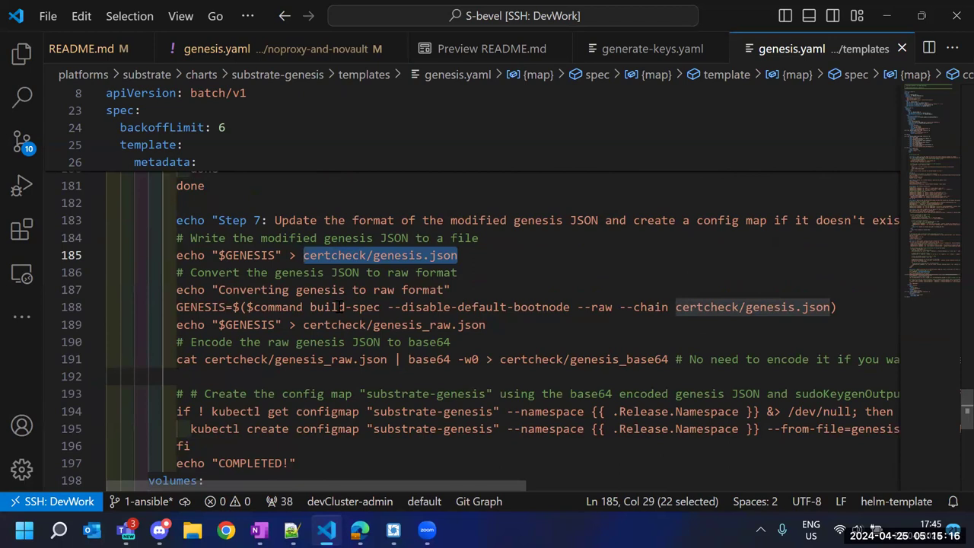
Examine the raw genesis conversion, highlighting the disable-default-bootnode option, the base64 encoding and the configmap creation
{"action": "left_click_drag", "start_coordinate": [388, 307], "coordinate": [502, 306]}
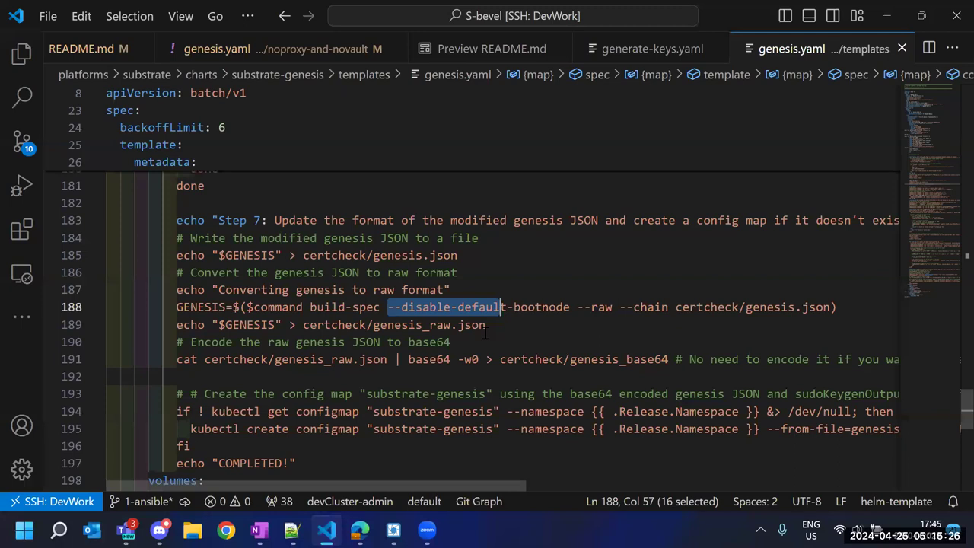
{"action": "double_click", "coordinate": [430, 359]}
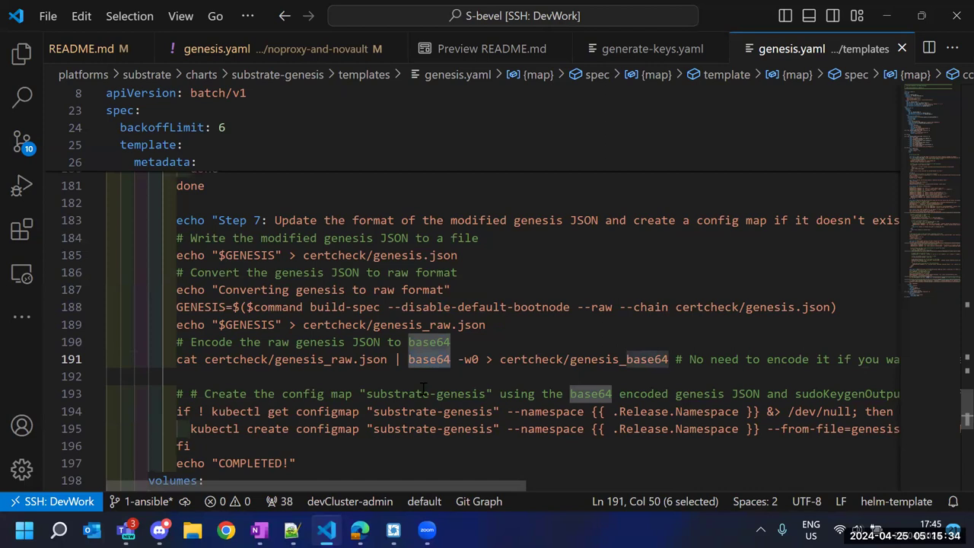
{"action": "scroll", "coordinate": [403, 354], "scroll_direction": "down", "scroll_amount": 1}
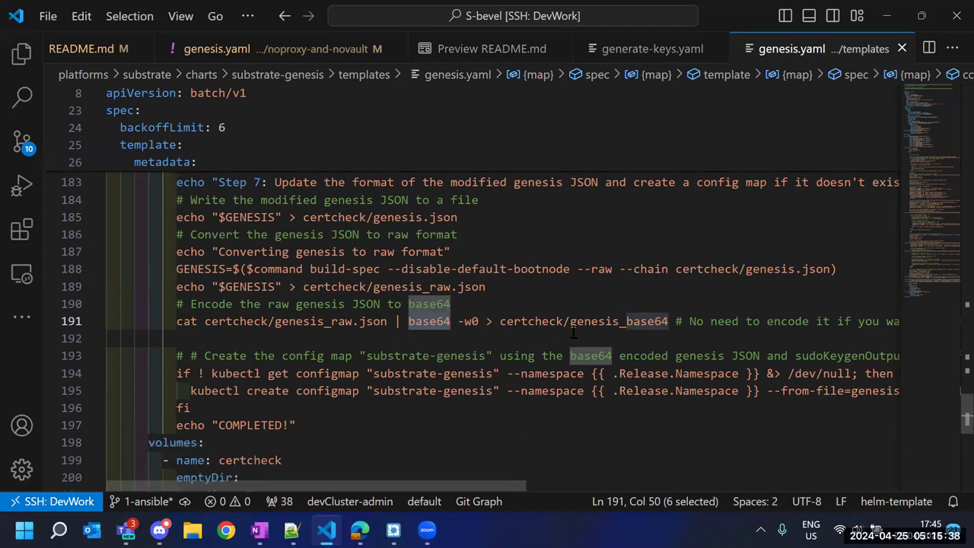
{"action": "scroll", "coordinate": [343, 403], "scroll_direction": "right", "scroll_amount": 3}
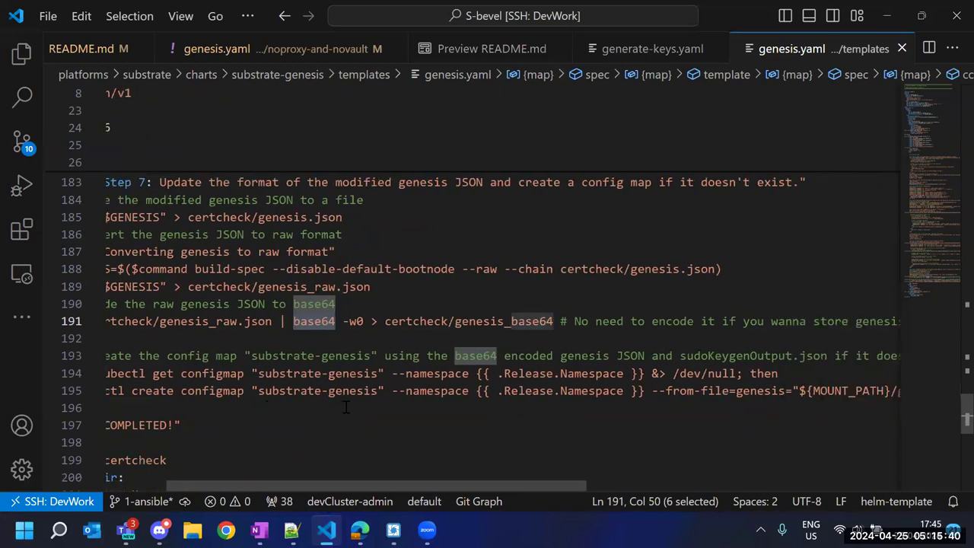
{"action": "double_click", "coordinate": [228, 392]}
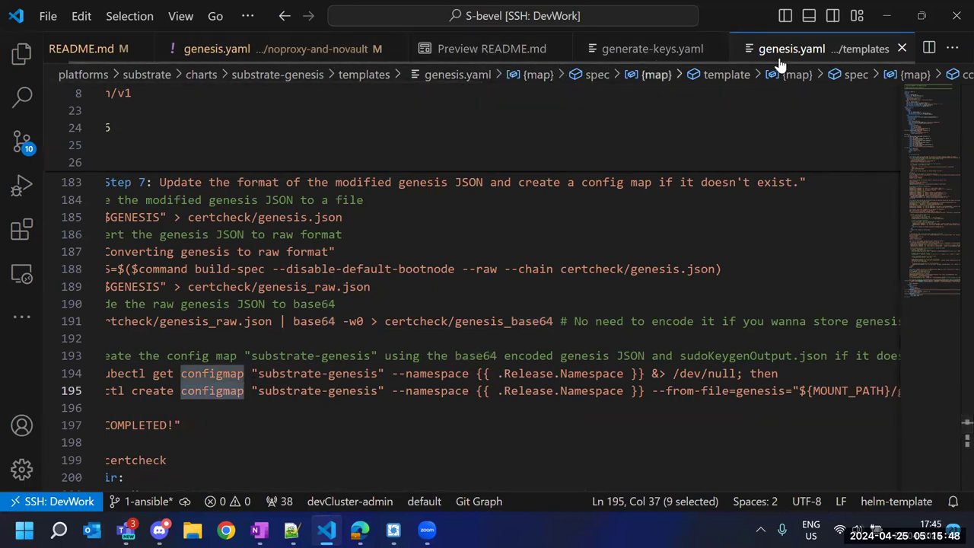
Go back to the noproxy-and-novault genesis.yaml values file with the file explorer hidden
{"action": "scroll", "coordinate": [723, 57], "scroll_direction": "up", "scroll_amount": 1}
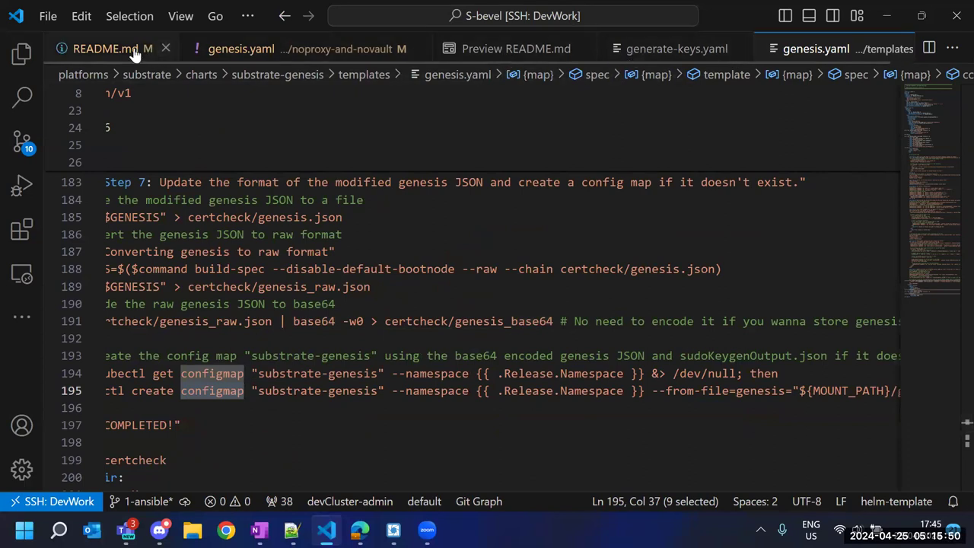
{"action": "left_click", "coordinate": [21, 54]}
{"action": "scroll", "coordinate": [138, 304], "scroll_direction": "down", "scroll_amount": 3}
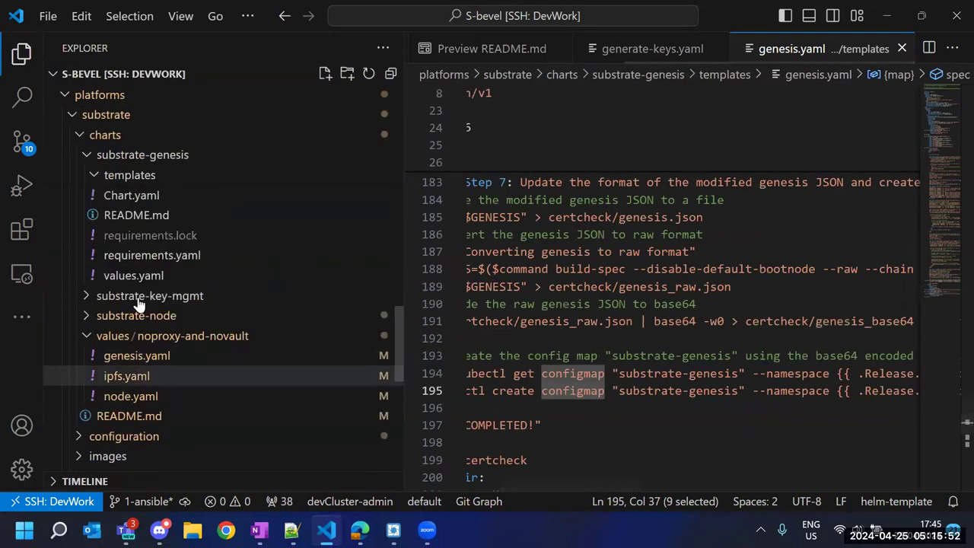
{"action": "left_click", "coordinate": [124, 362]}
{"action": "left_click", "coordinate": [22, 54]}
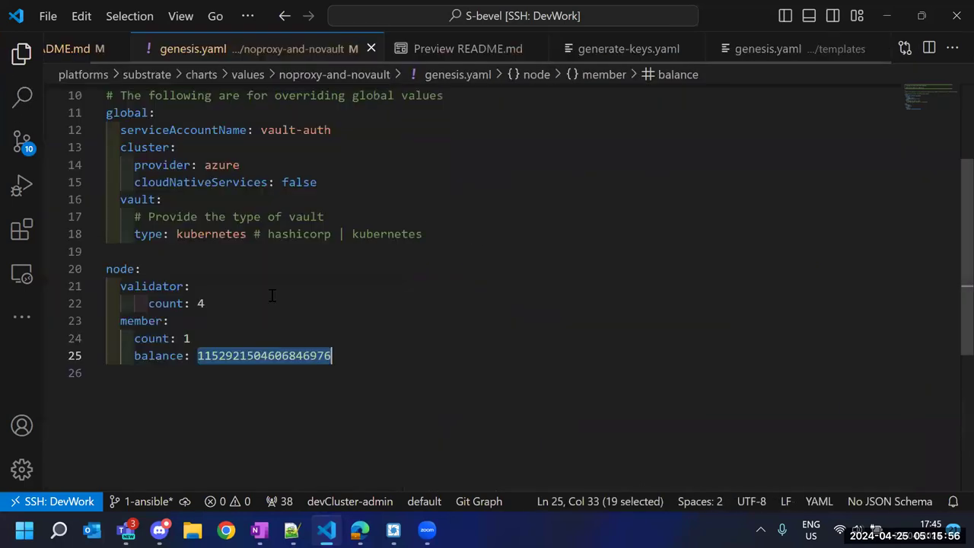
Highlight the validator and member counts and the balance under node, and return to README.md at Install Genesis
{"action": "left_click", "coordinate": [243, 337]}
{"action": "left_click_drag", "start_coordinate": [223, 305], "coordinate": [106, 286]}
{"action": "left_click_drag", "start_coordinate": [202, 338], "coordinate": [92, 287]}
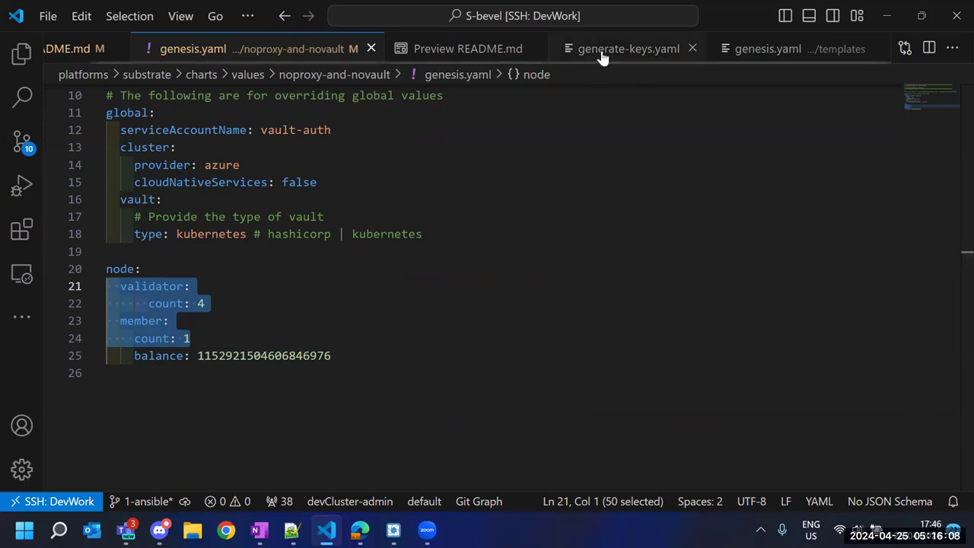
{"action": "left_click_drag", "start_coordinate": [368, 356], "coordinate": [107, 287]}
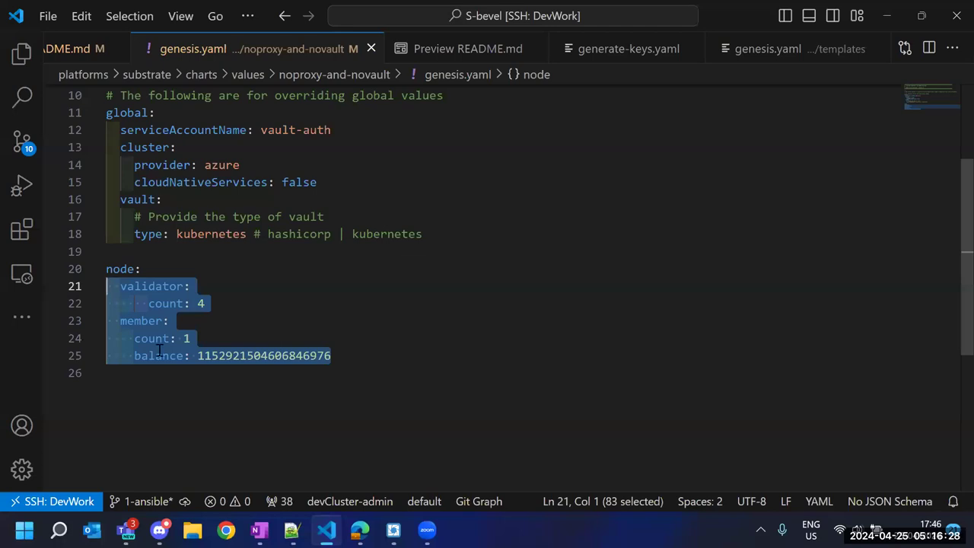
{"action": "left_click", "coordinate": [92, 49]}
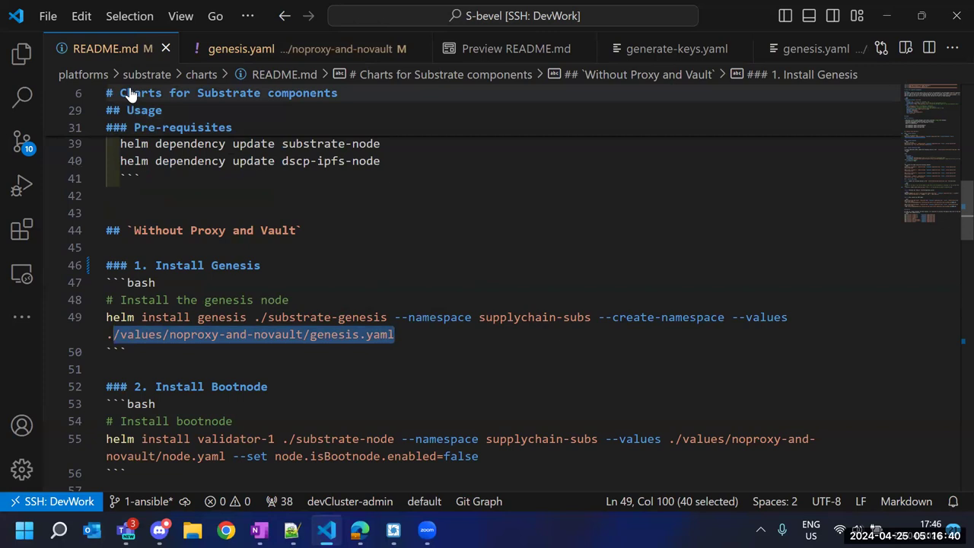
Highlight the full helm install genesis command under Install Genesis in README.md, including its noproxy-and-novault values path
{"action": "left_click", "coordinate": [406, 335]}
{"action": "left_click_drag", "start_coordinate": [406, 335], "coordinate": [89, 323]}
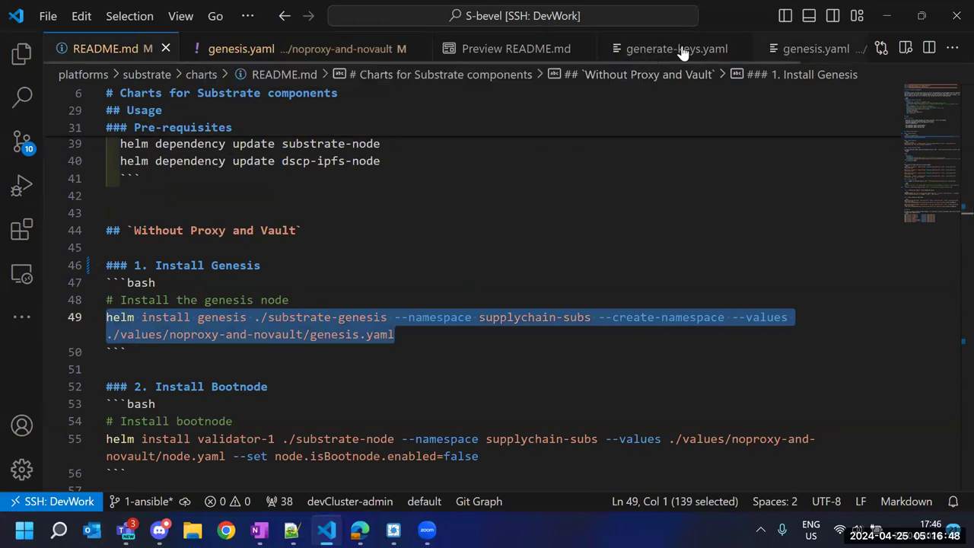
{"action": "left_click", "coordinate": [413, 347]}
Copy helm dependency update substrate-genesis from the README prerequisites and run it in the charts terminal, with that terminal pane widened
{"action": "scroll", "coordinate": [411, 346], "scroll_direction": "up", "scroll_amount": 3}
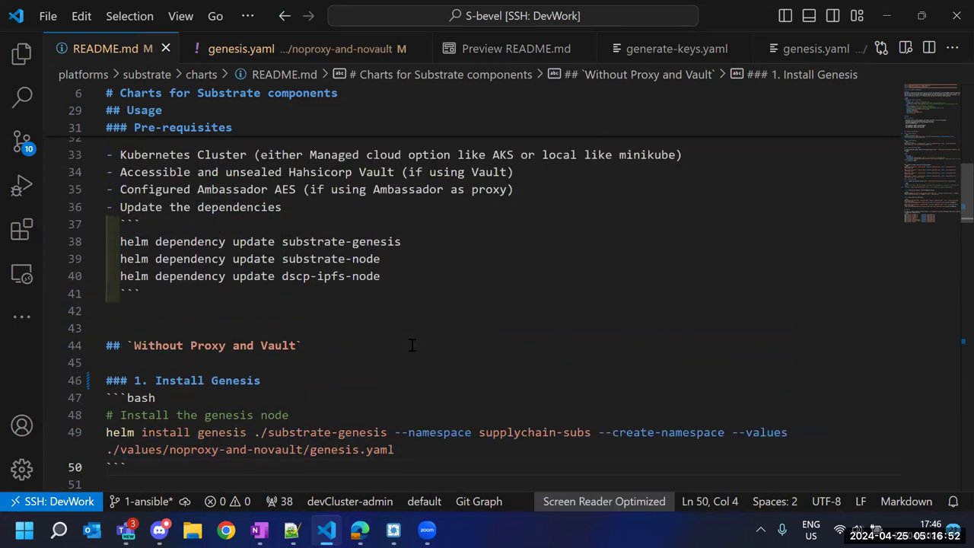
{"action": "left_click_drag", "start_coordinate": [409, 246], "coordinate": [119, 243]}
{"action": "key", "text": "ctrl+c"}
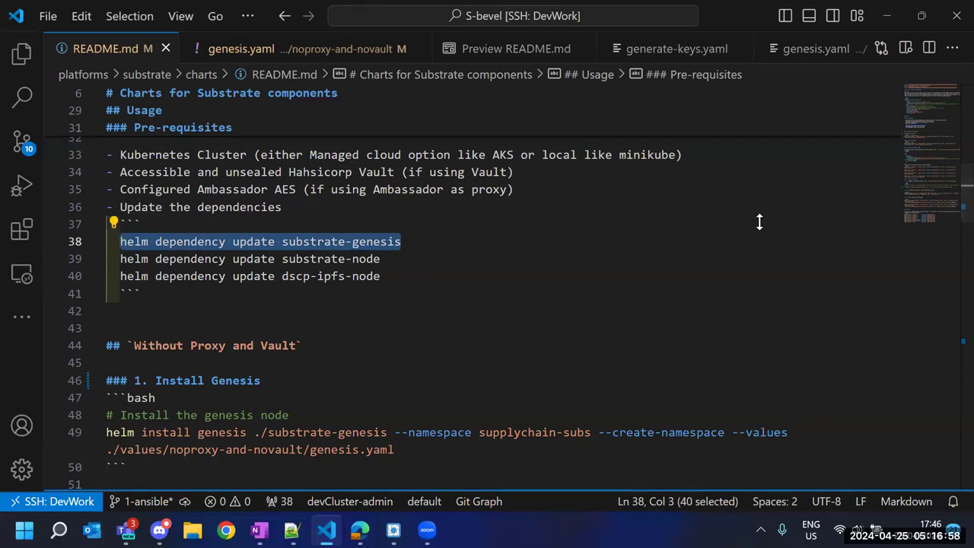
{"action": "key", "text": "ctrl+grave"}
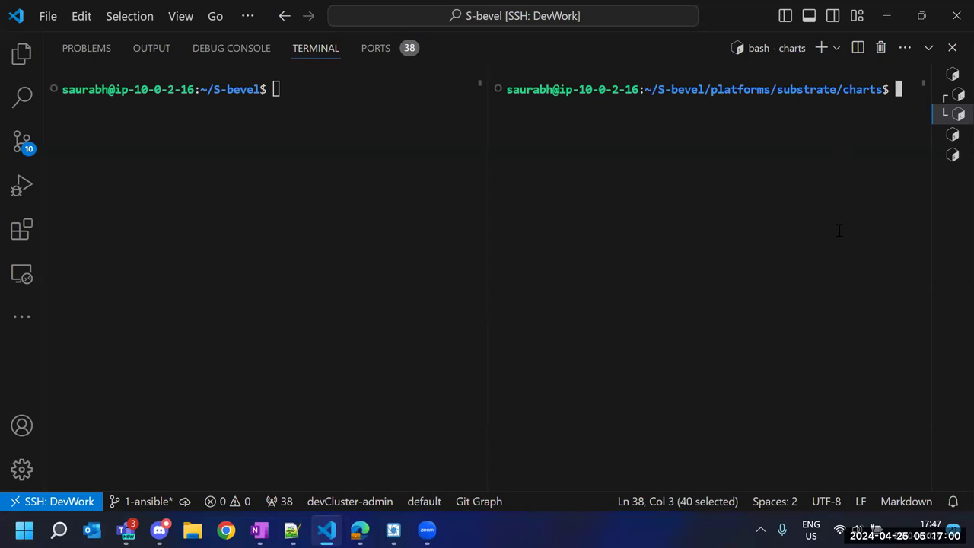
{"action": "key", "text": "ctrl+v"}
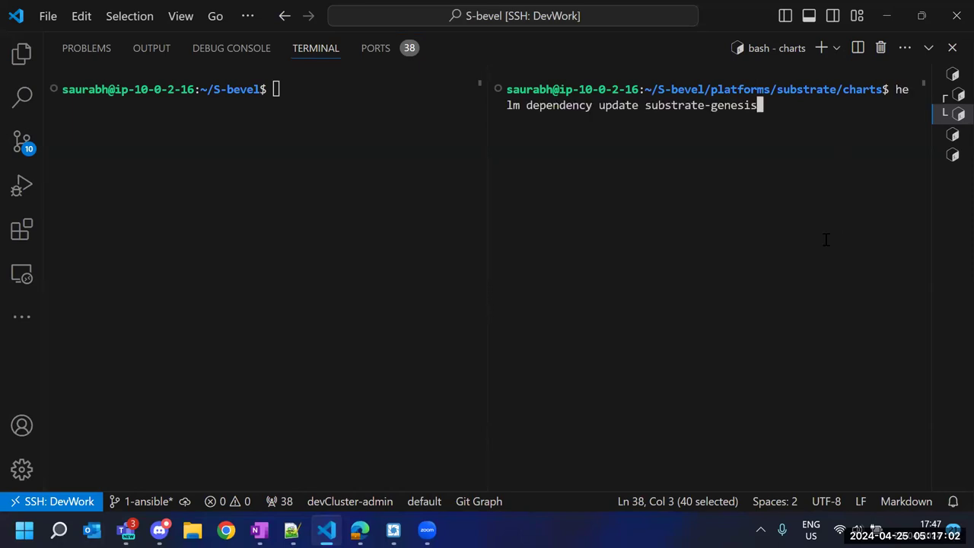
{"action": "left_click_drag", "start_coordinate": [487, 203], "coordinate": [126, 130]}
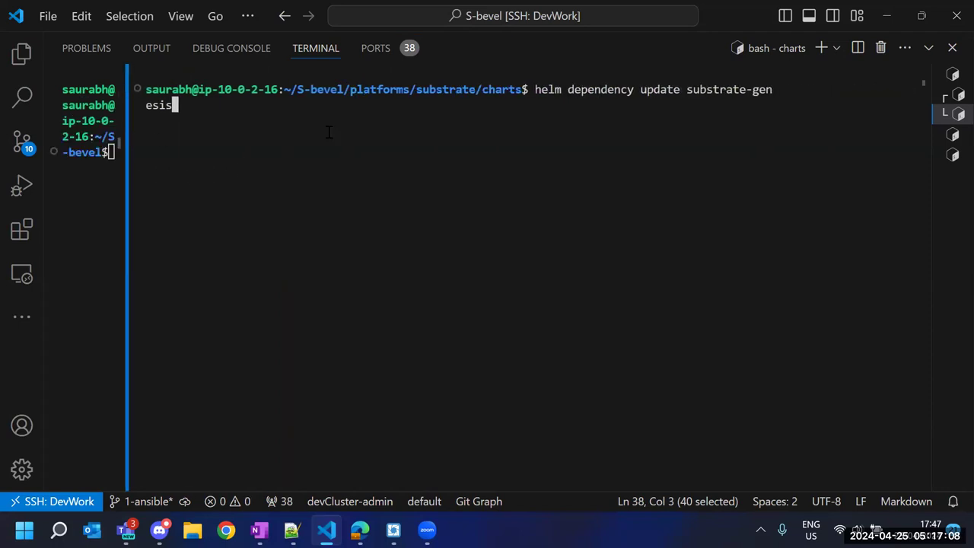
{"action": "key", "text": "Return"}
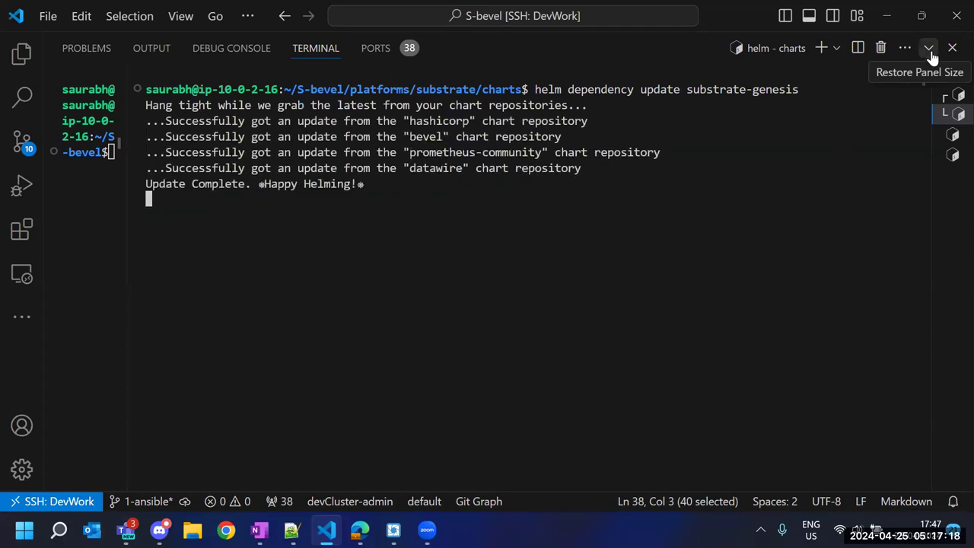
Run the README's helm dependency update commands for substrate-node and dscp-ipfs-node in the charts terminal, reduce the zoom and clear the output
{"action": "left_click", "coordinate": [931, 49]}
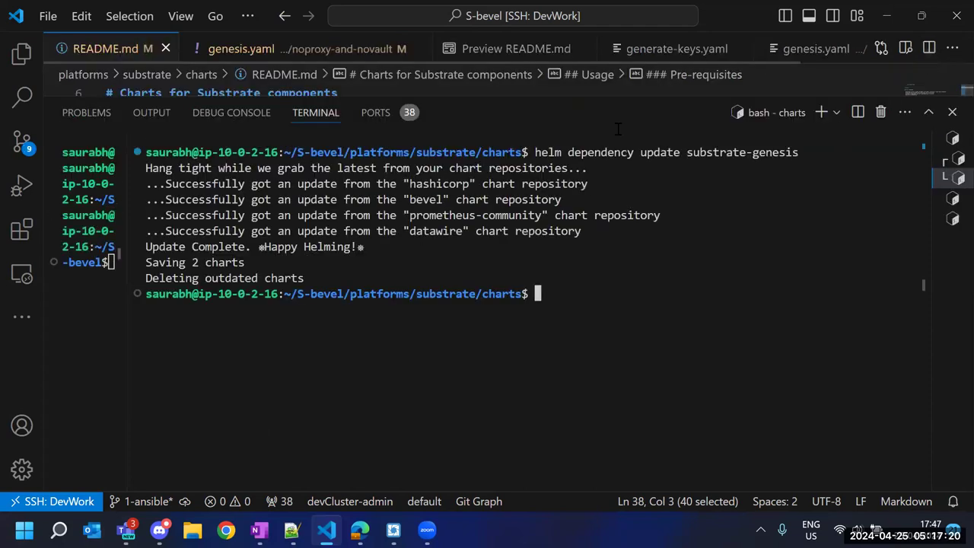
{"action": "left_click_drag", "start_coordinate": [581, 99], "coordinate": [623, 297]}
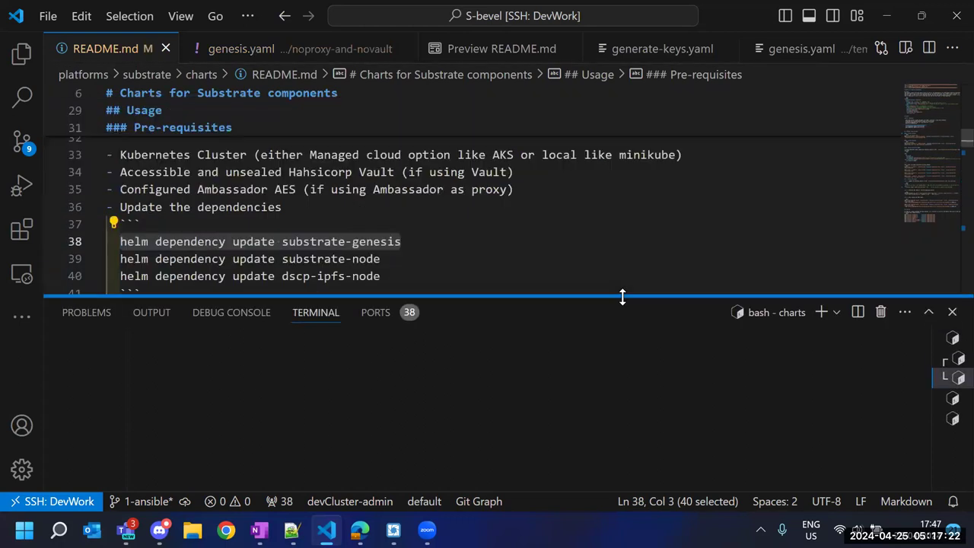
{"action": "scroll", "coordinate": [381, 228], "scroll_direction": "down", "scroll_amount": 1}
{"action": "left_click_drag", "start_coordinate": [381, 237], "coordinate": [221, 237]}
{"action": "left_click_drag", "start_coordinate": [141, 237], "coordinate": [23, 227]}
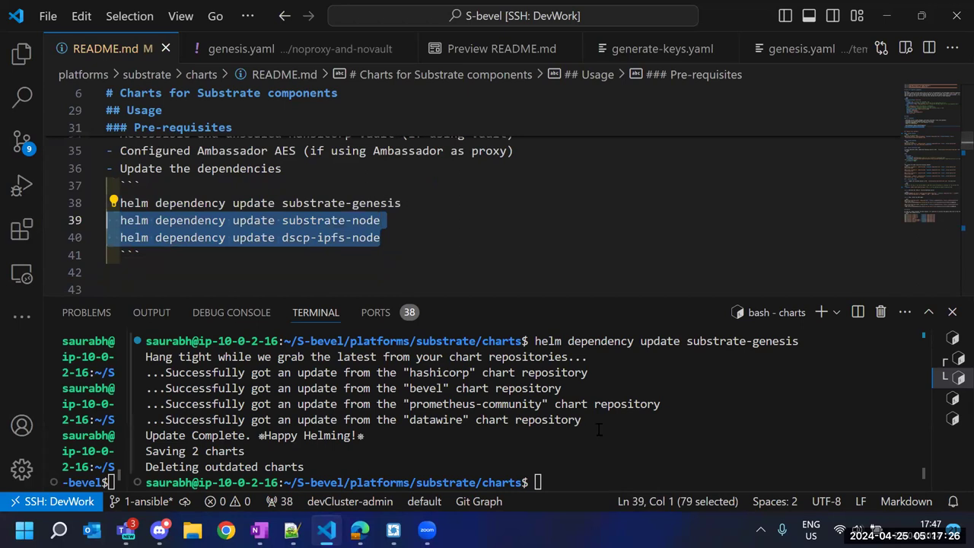
{"action": "left_click", "coordinate": [929, 312]}
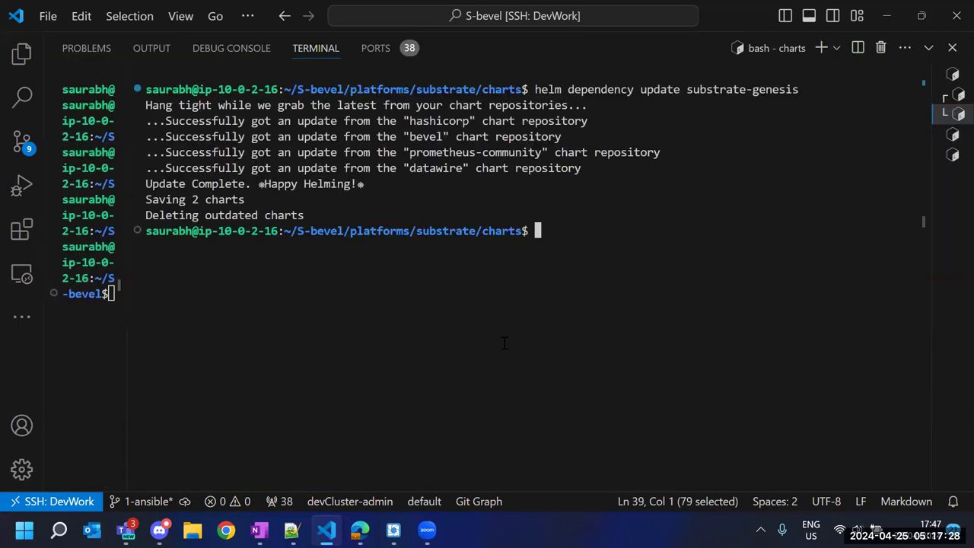
{"action": "key", "text": "ctrl+v"}
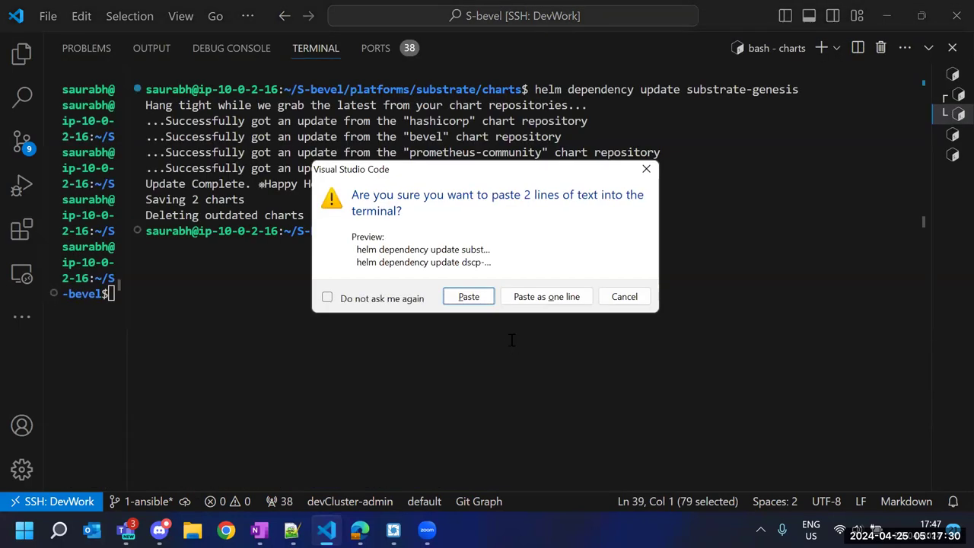
{"action": "key", "text": "Return"}
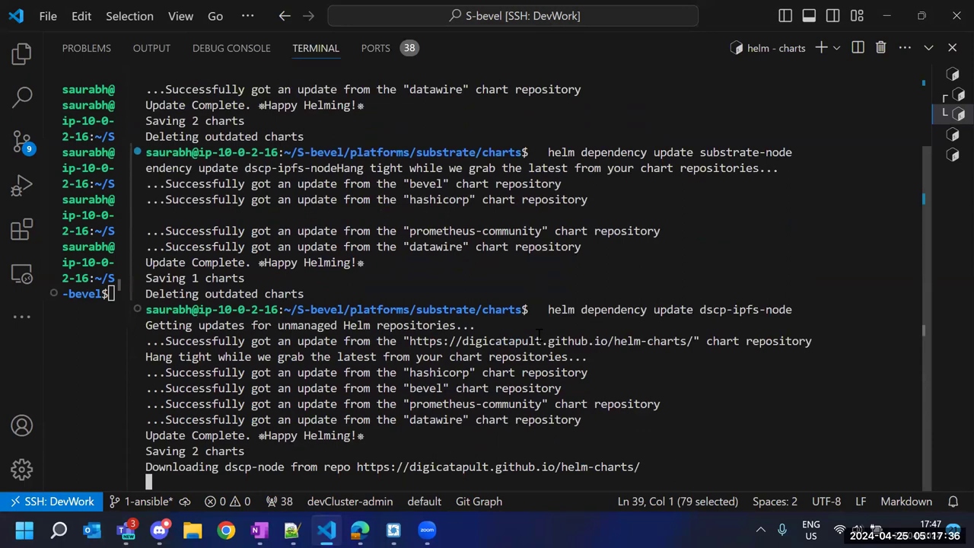
{"action": "key", "text": "ctrl+minus"}
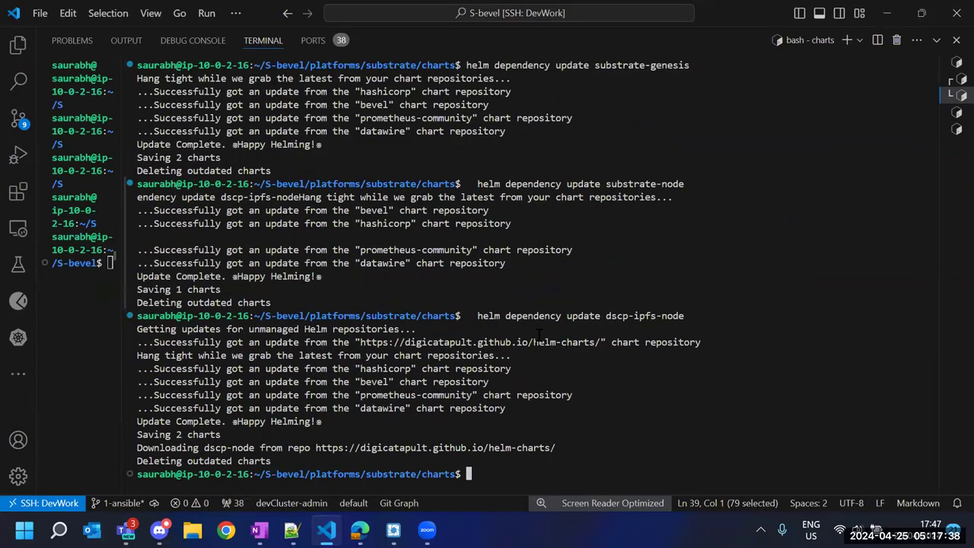
{"action": "key", "text": "ctrl+l"}
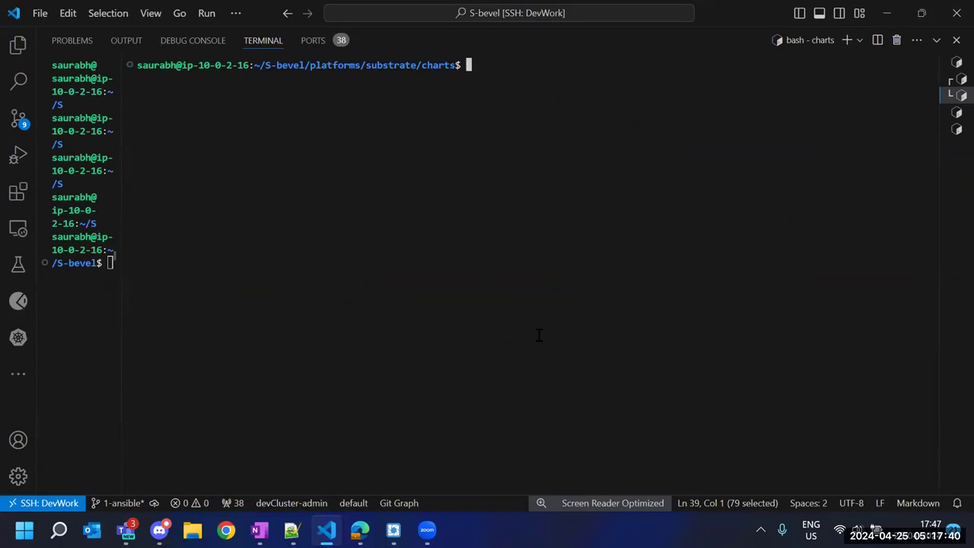
Run the README's helm install genesis command for ./substrate-genesis in namespace supplychain-subs with ./values/noproxy-and-novault/genesis.yaml, using the charts terminal
{"action": "left_click", "coordinate": [938, 40]}
{"action": "scroll", "coordinate": [487, 221], "scroll_direction": "down", "scroll_amount": 3}
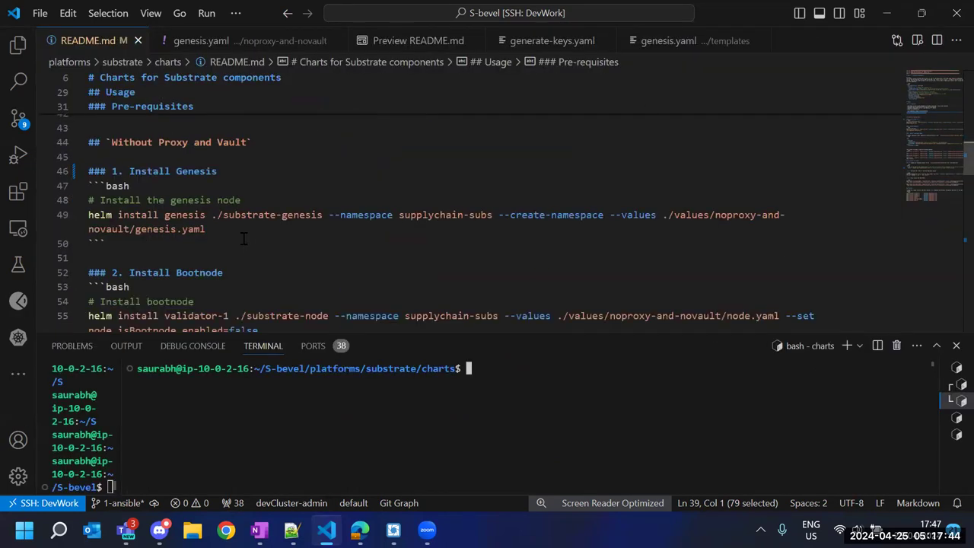
{"action": "left_click_drag", "start_coordinate": [207, 229], "coordinate": [74, 212]}
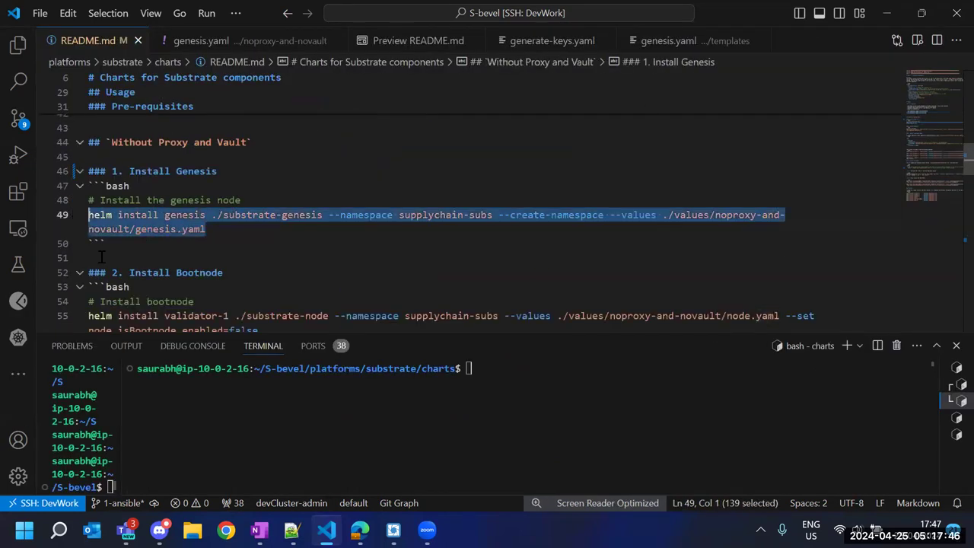
{"action": "left_click", "coordinate": [649, 400]}
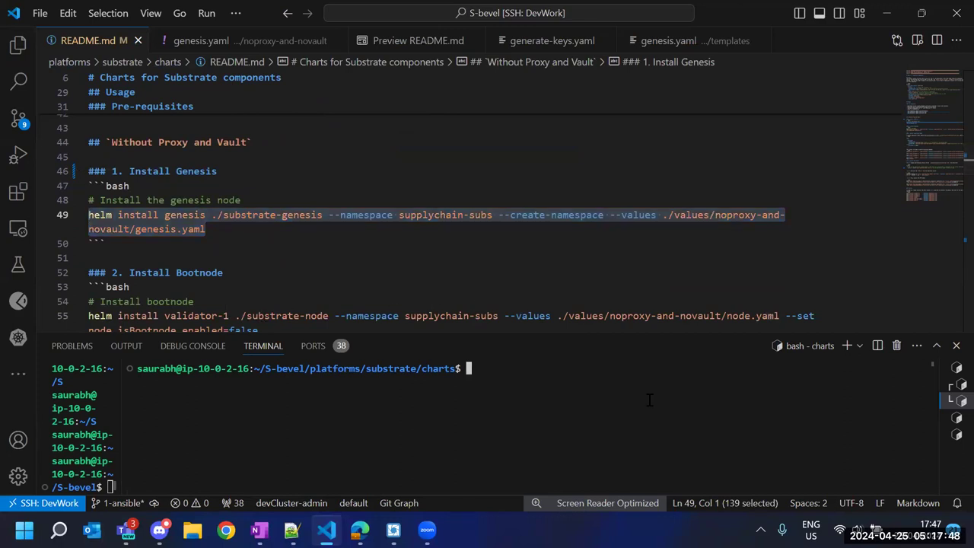
{"action": "type", "text": "helm install genesis ./substrate-genesis --namespace supplychain-subs --create-namespace --values ./values/noproxy-and-novault/genesis.yaml"}
{"action": "left_click_drag", "start_coordinate": [567, 335], "coordinate": [547, 8]}
{"action": "key", "text": "Return"}
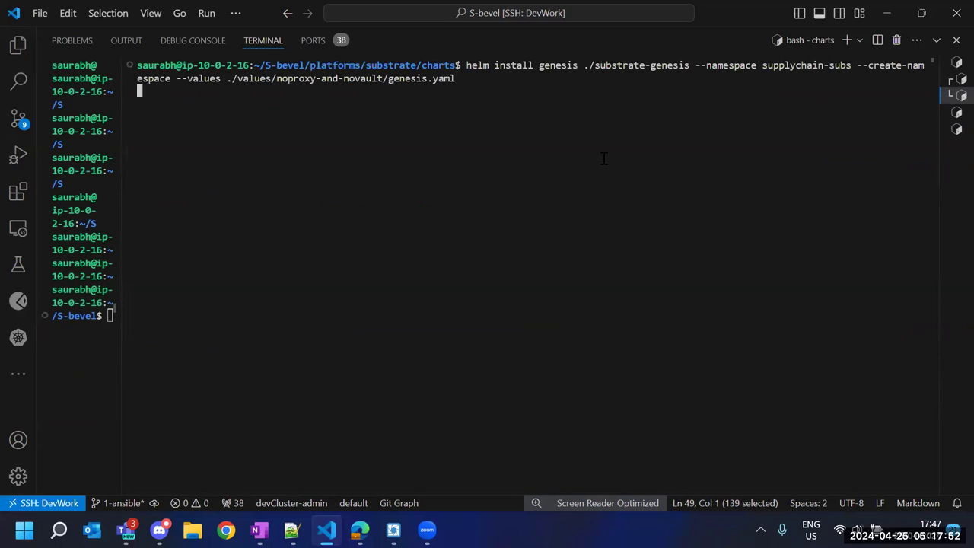
Watch the pods in the other terminal with wp supplychain-subs, widening its pane so the pod table fits
{"action": "left_click_drag", "start_coordinate": [124, 181], "coordinate": [379, 181]}
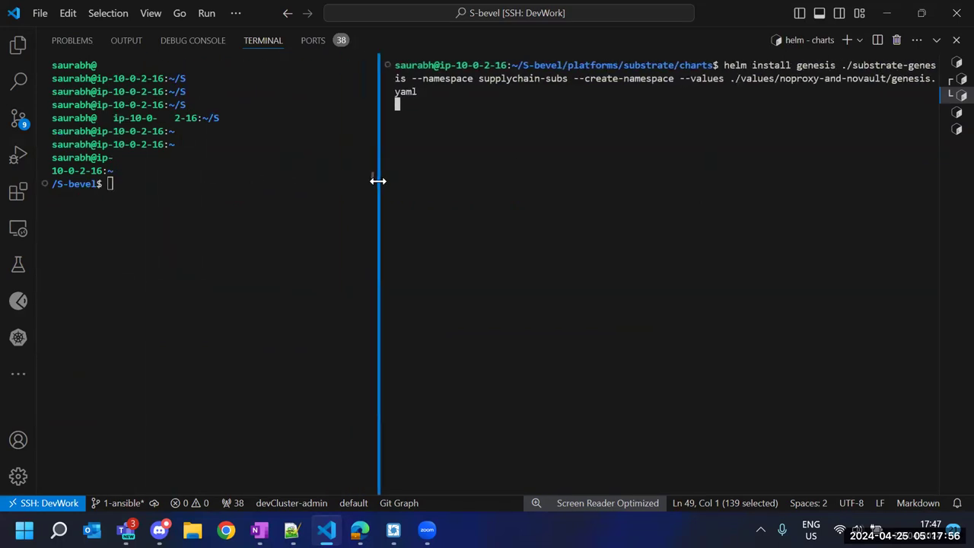
{"action": "left_click", "coordinate": [283, 247]}
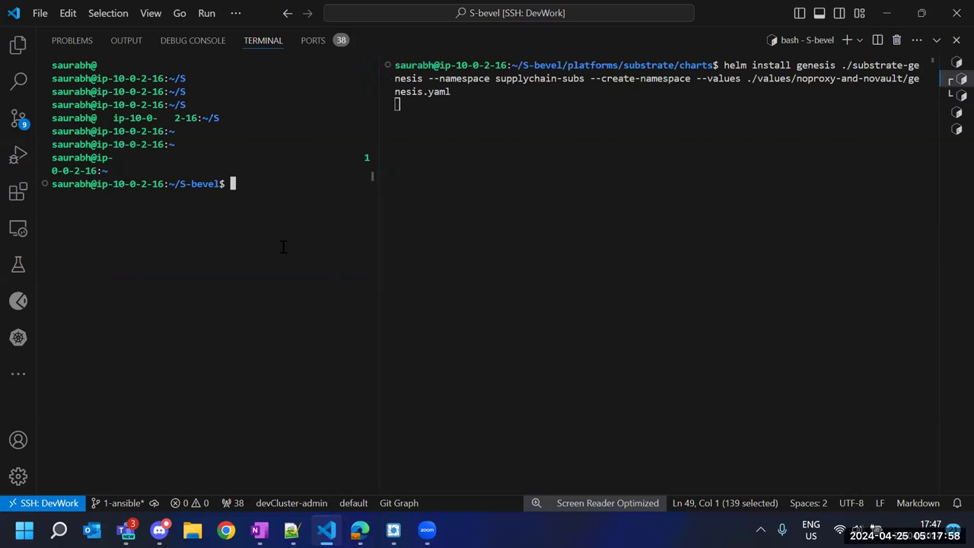
{"action": "key", "text": "ctrl+l"}
{"action": "type", "text": "wp supplychain-subs"}
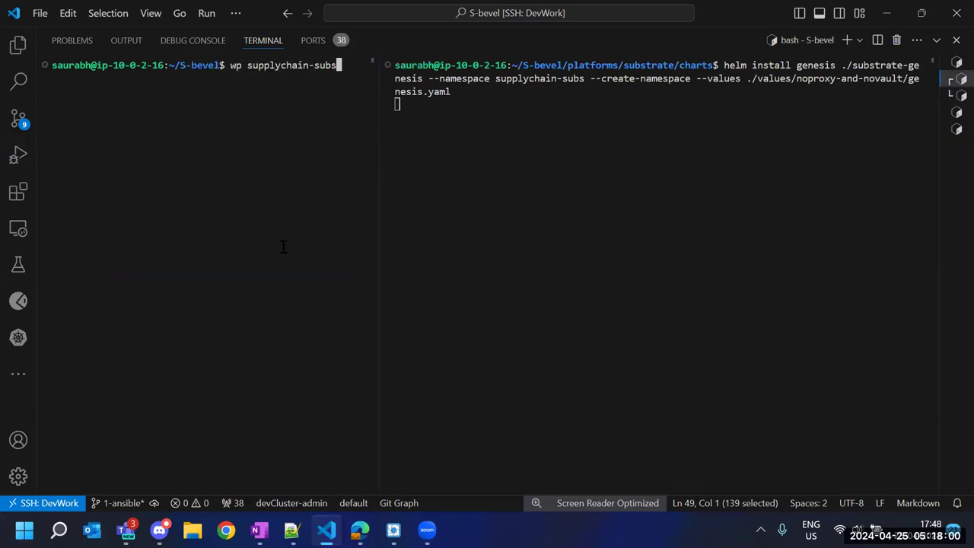
{"action": "key", "text": "Return"}
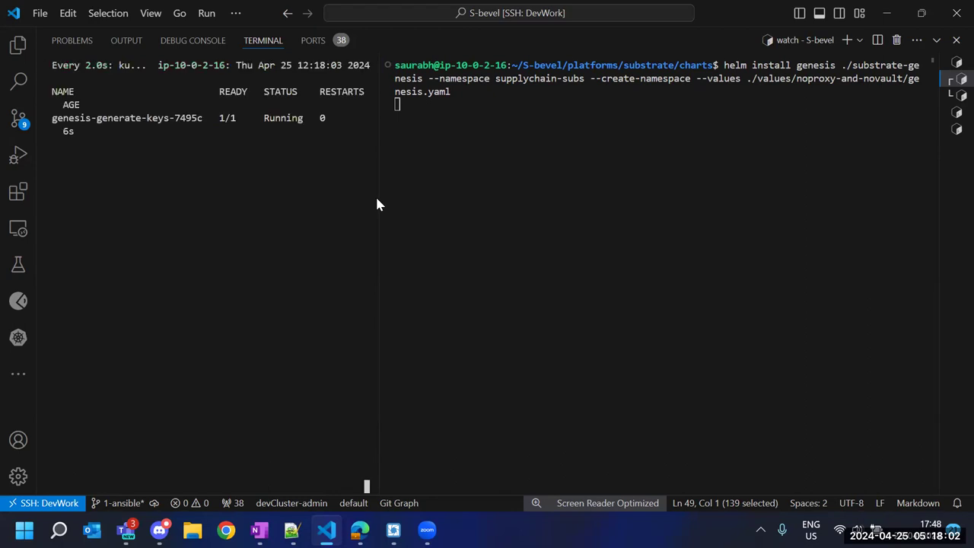
{"action": "left_click_drag", "start_coordinate": [379, 197], "coordinate": [470, 218]}
{"action": "left_click", "coordinate": [498, 283]}
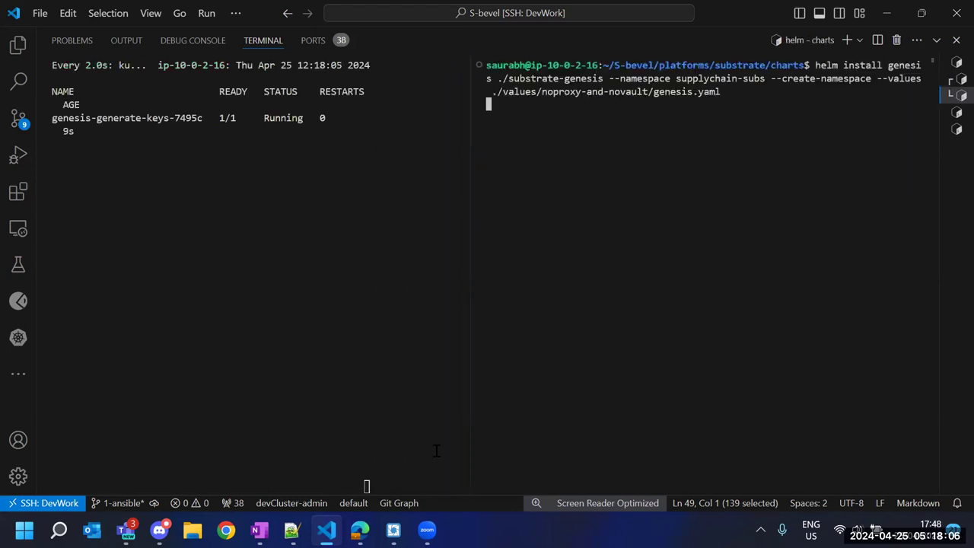
Switch to Lens and inspect the Secrets and the Config Maps of the supplychain-subs namespace
{"action": "left_click", "coordinate": [393, 530]}
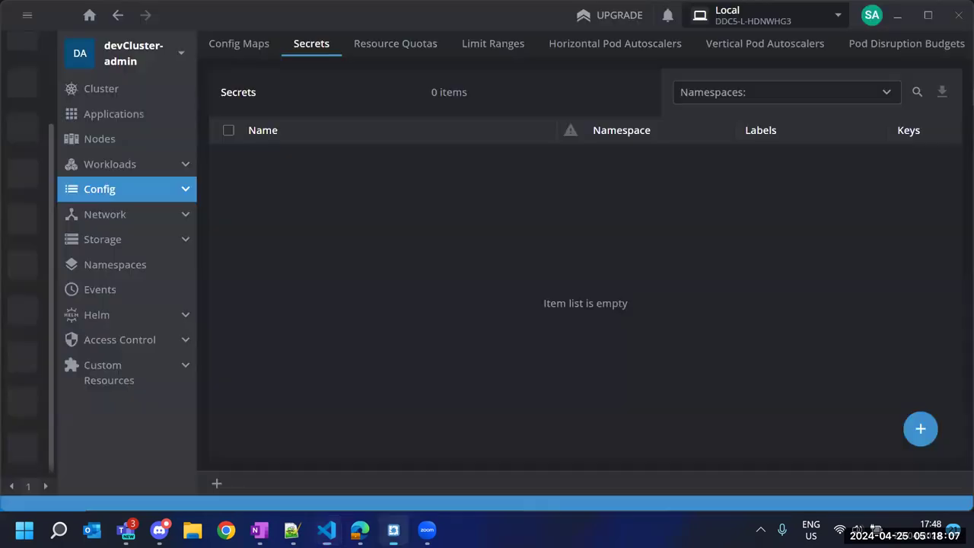
{"action": "left_click", "coordinate": [149, 248]}
{"action": "left_click", "coordinate": [130, 244]}
{"action": "left_click", "coordinate": [130, 190]}
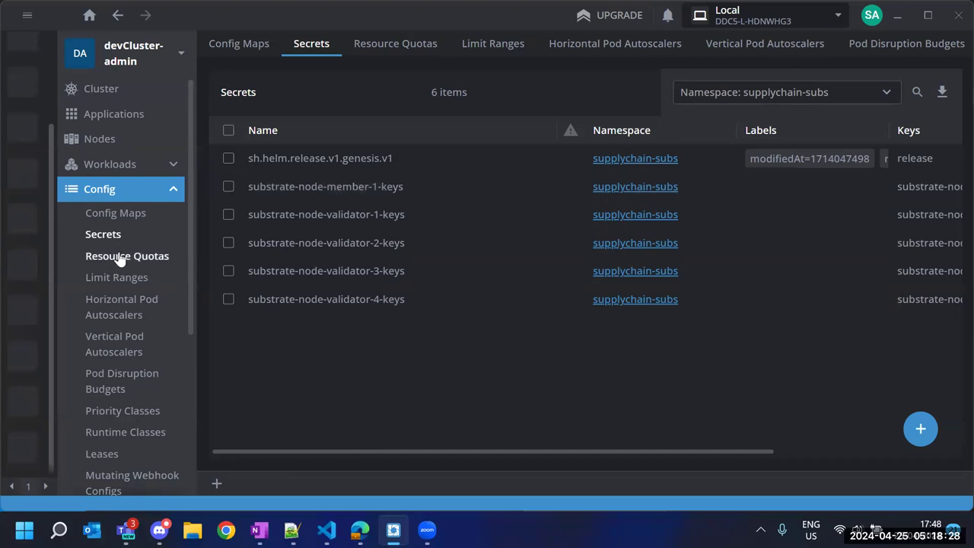
{"action": "left_click", "coordinate": [140, 228]}
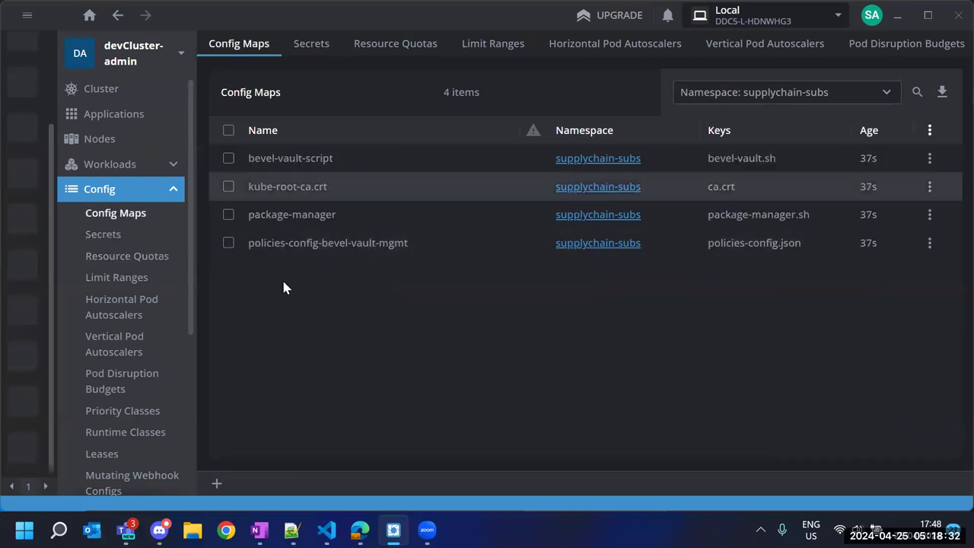
Return to VS Code and highlight the genesis pod in the pod watch while the install runs
{"action": "left_click", "coordinate": [326, 531]}
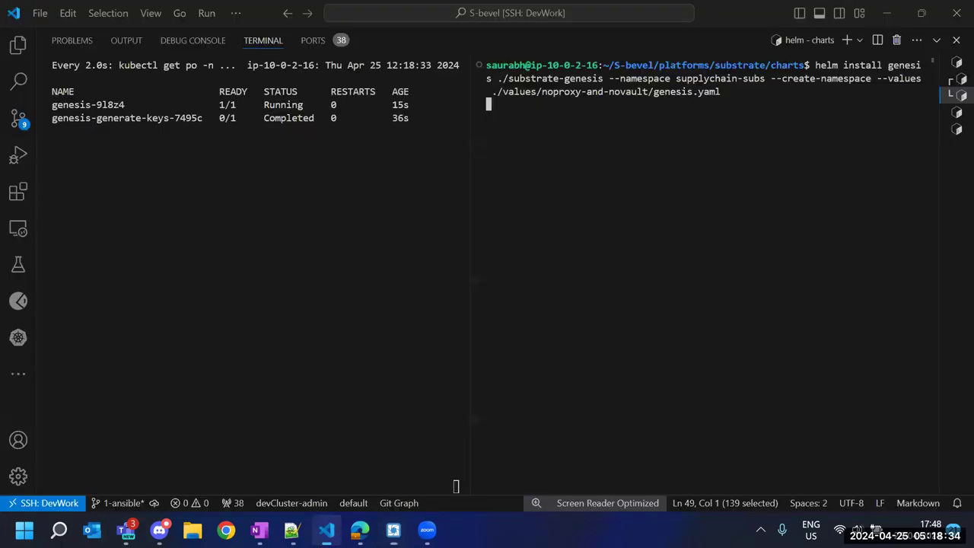
{"action": "left_click_drag", "start_coordinate": [98, 105], "coordinate": [248, 105]}
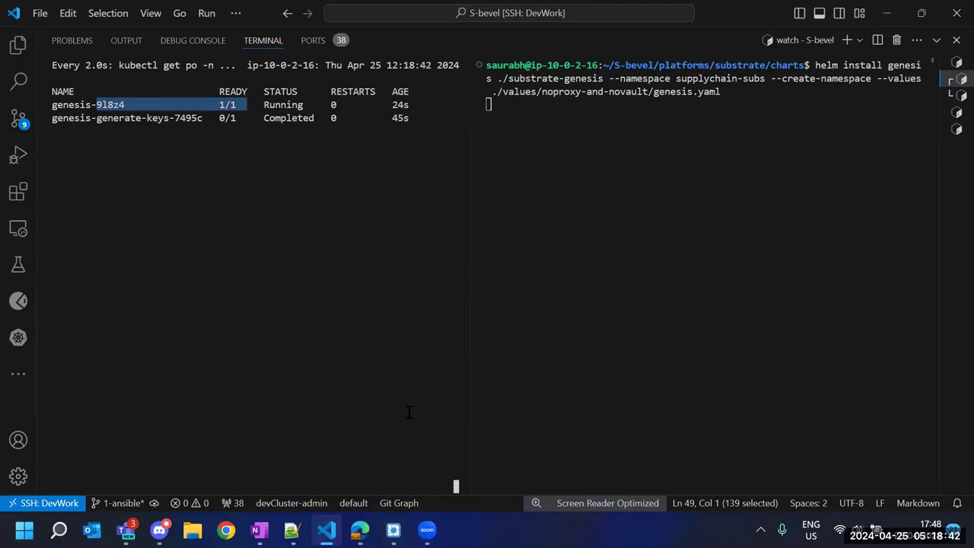
{"action": "key", "text": "alt+Right"}
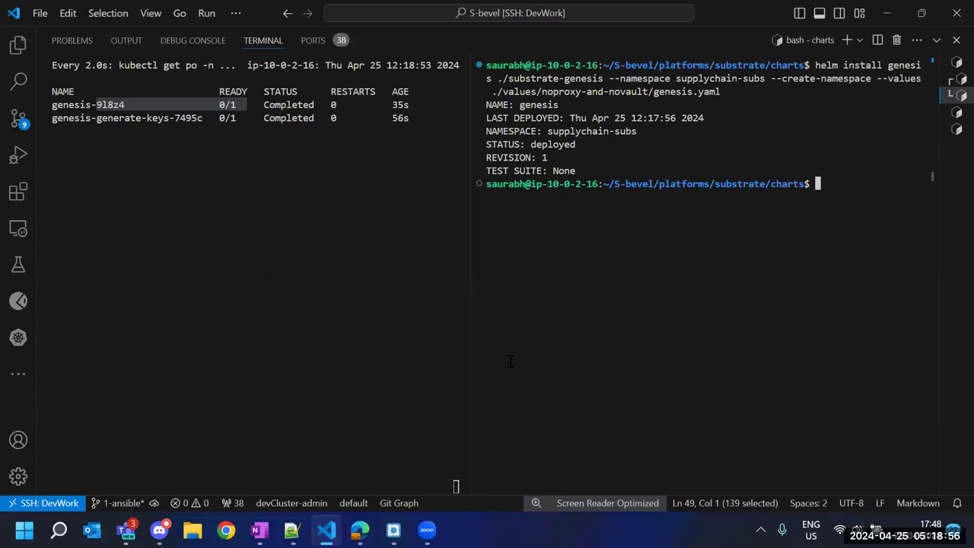
Examine the substrate-genesis ConfigMap in Lens, scrolling through the encoded genesis value and highlighting the sudoKeygenOutput data
{"action": "key", "text": "alt+Tab"}
{"action": "scroll", "coordinate": [620, 185], "scroll_direction": "down", "scroll_amount": 3}
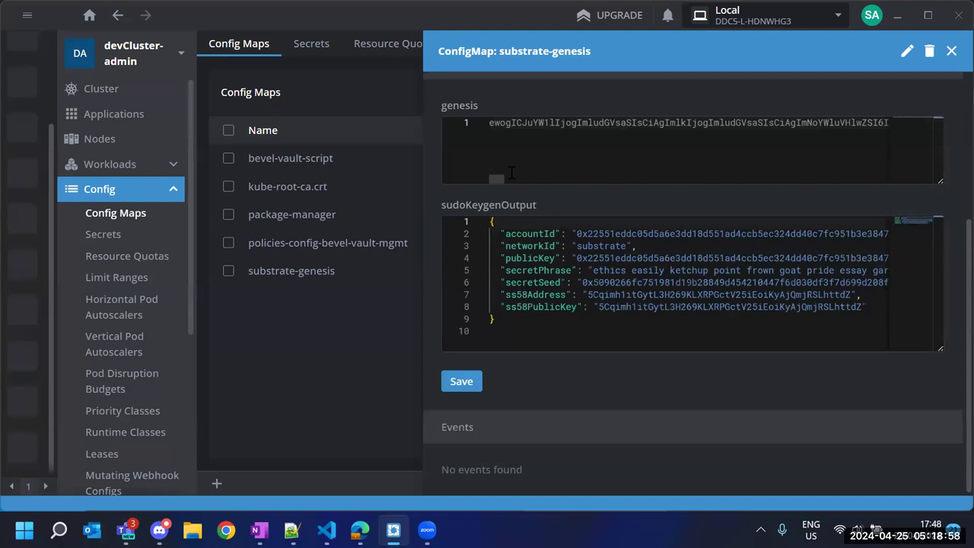
{"action": "left_click_drag", "start_coordinate": [493, 178], "coordinate": [522, 183]}
{"action": "left_click_drag", "start_coordinate": [511, 326], "coordinate": [452, 216]}
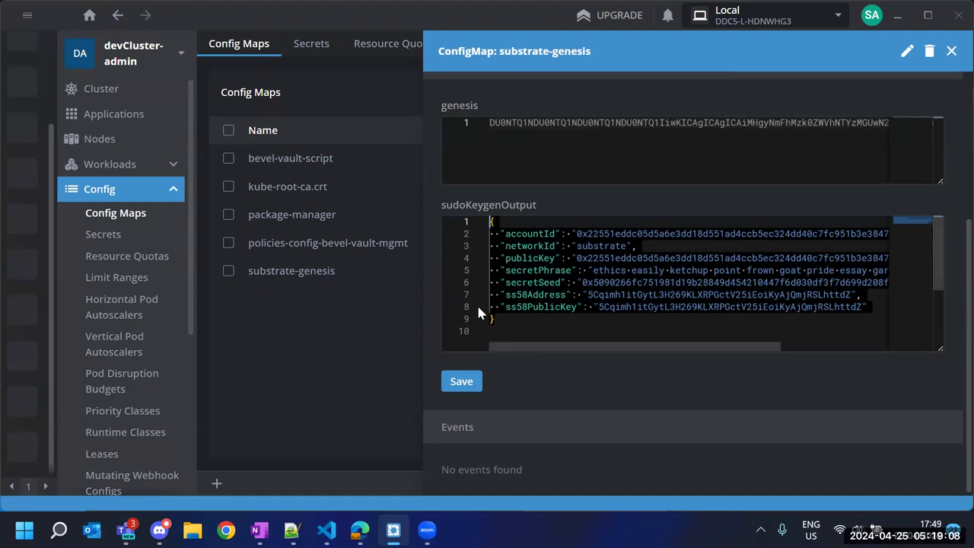
Show the supplychain-subs Secrets again, return to VS Code and clear the charts terminal
{"action": "left_click", "coordinate": [101, 236]}
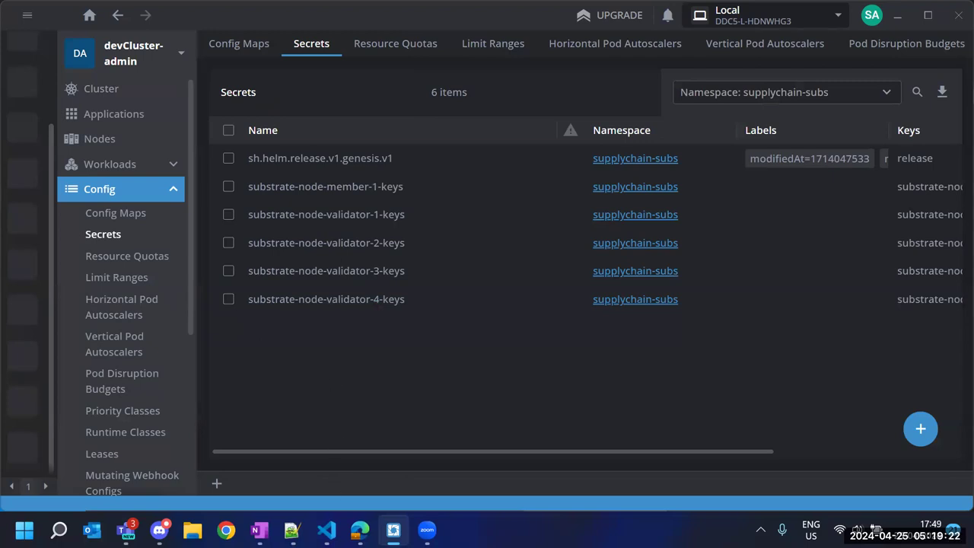
{"action": "left_click", "coordinate": [341, 522]}
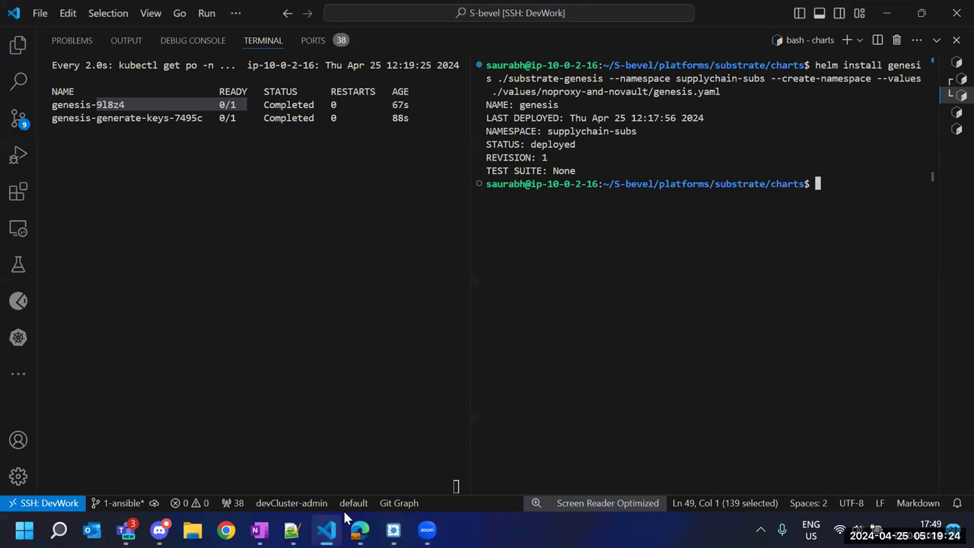
{"action": "key", "text": "ctrl+l"}
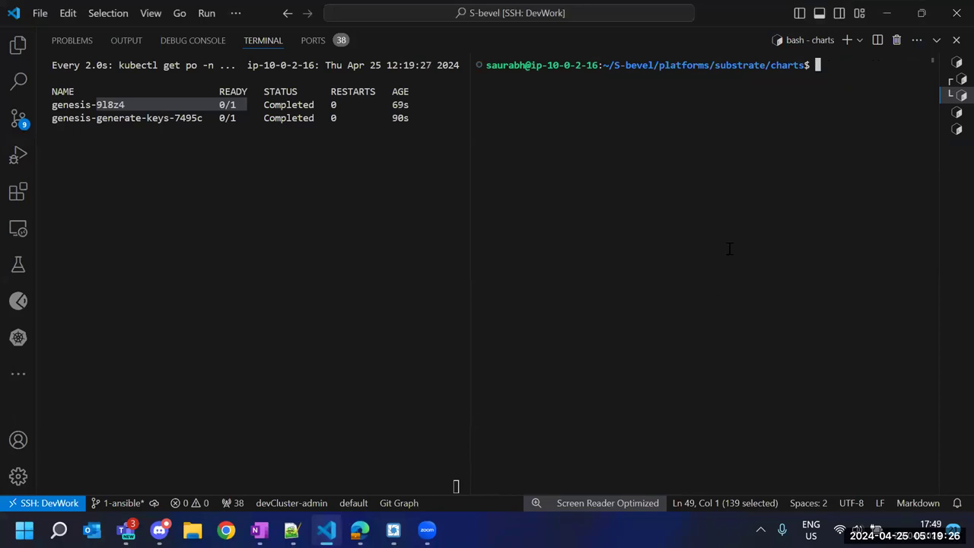
Open the README.md preview full height without the terminal, go to the Install Bootnode section and highlight ./substrate-node in its helm command
{"action": "key", "text": "ctrl+1"}
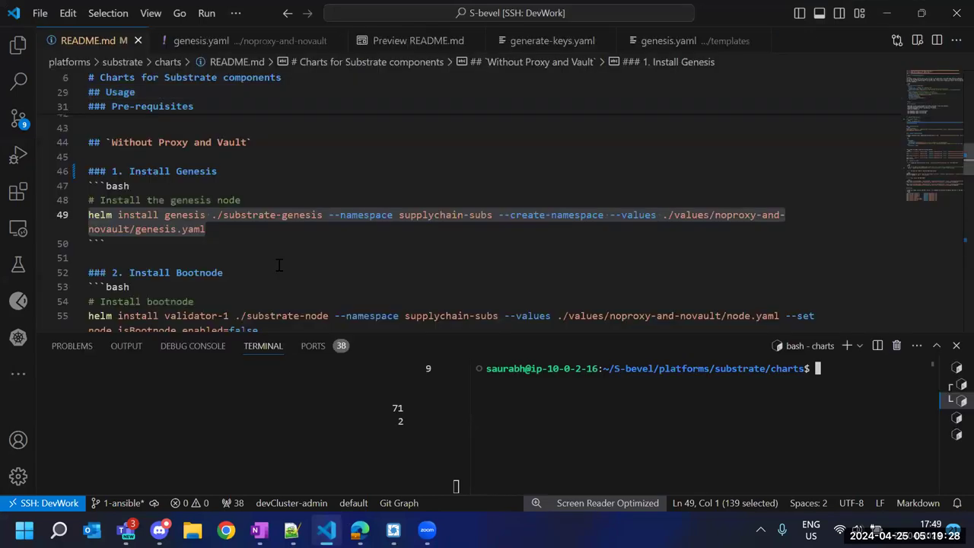
{"action": "scroll", "coordinate": [216, 232], "scroll_direction": "down", "scroll_amount": 2}
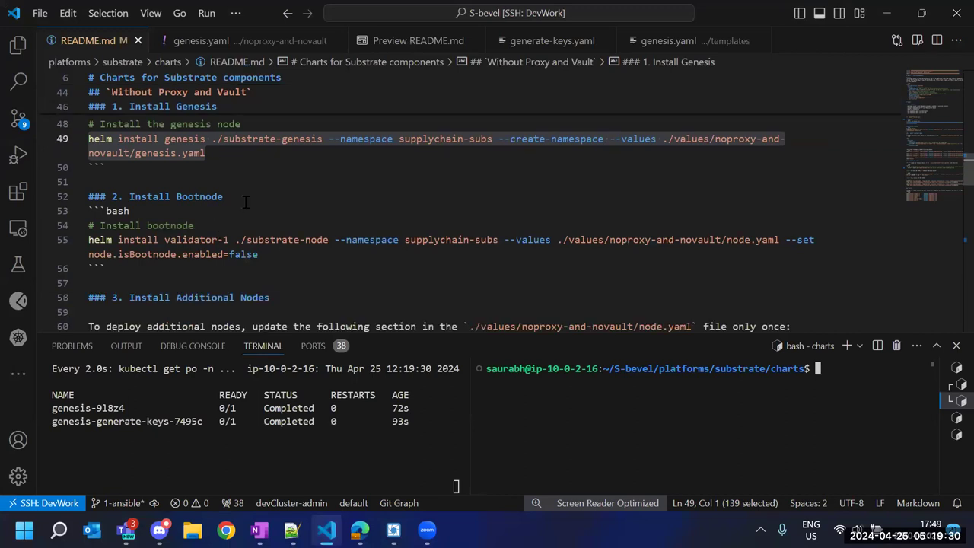
{"action": "left_click", "coordinate": [426, 40]}
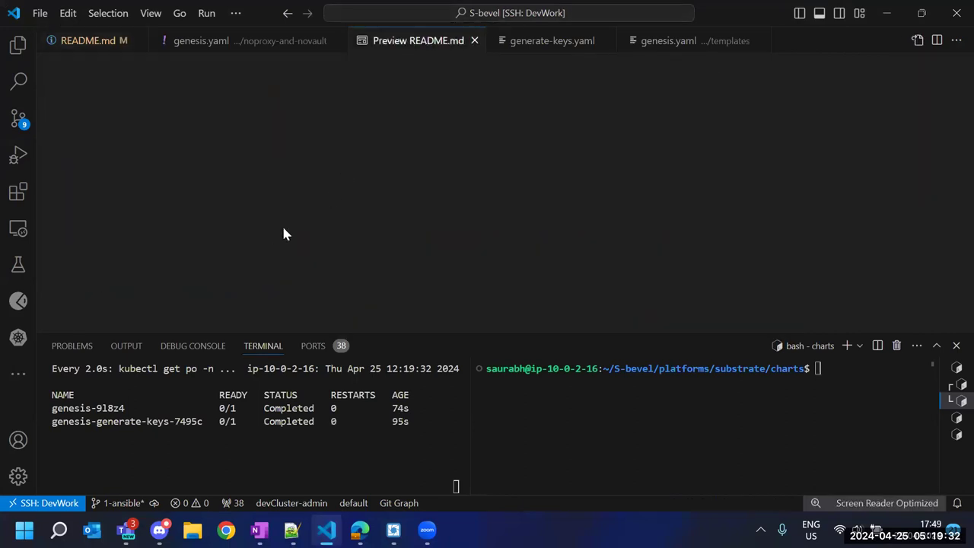
{"action": "left_click", "coordinate": [956, 347]}
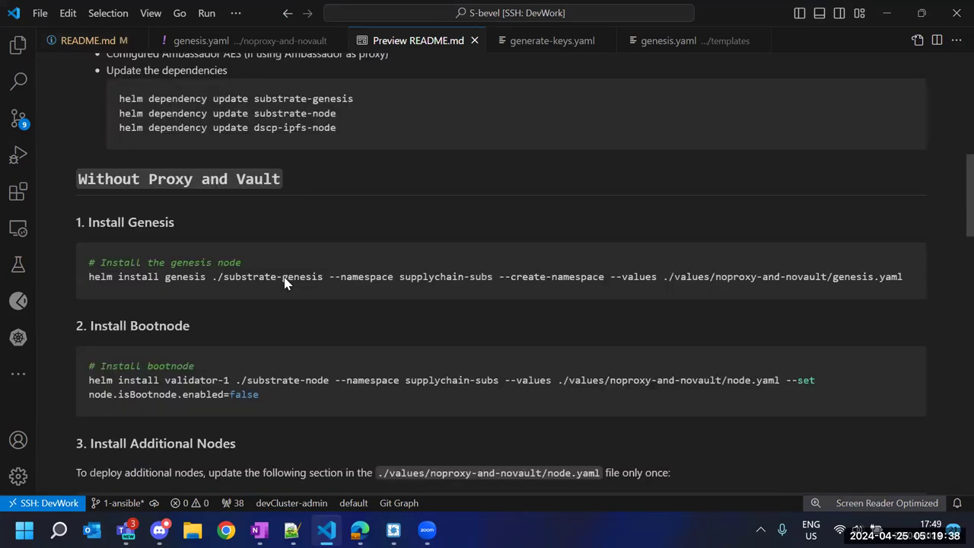
{"action": "scroll", "coordinate": [149, 286], "scroll_direction": "down", "scroll_amount": 2}
{"action": "scroll", "coordinate": [146, 286], "scroll_direction": "down", "scroll_amount": 2}
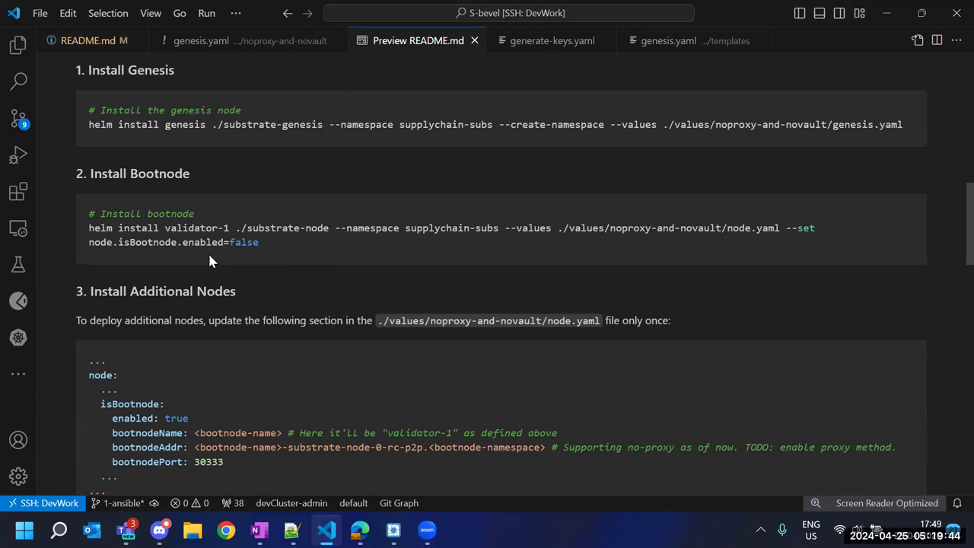
{"action": "left_click_drag", "start_coordinate": [236, 229], "coordinate": [326, 232]}
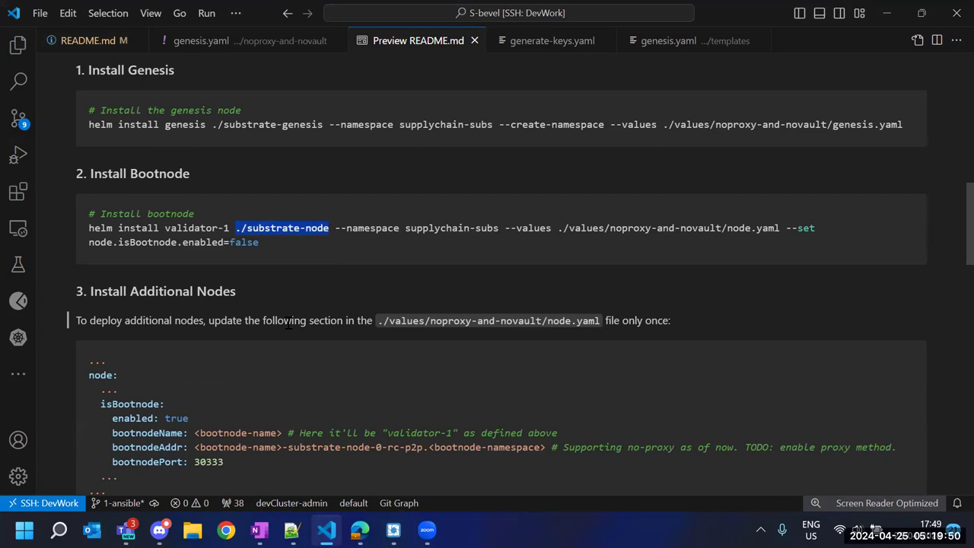
Close the open generate-keys.yaml file and both genesis.yaml files
{"action": "left_click", "coordinate": [608, 41]}
{"action": "left_click", "coordinate": [626, 40]}
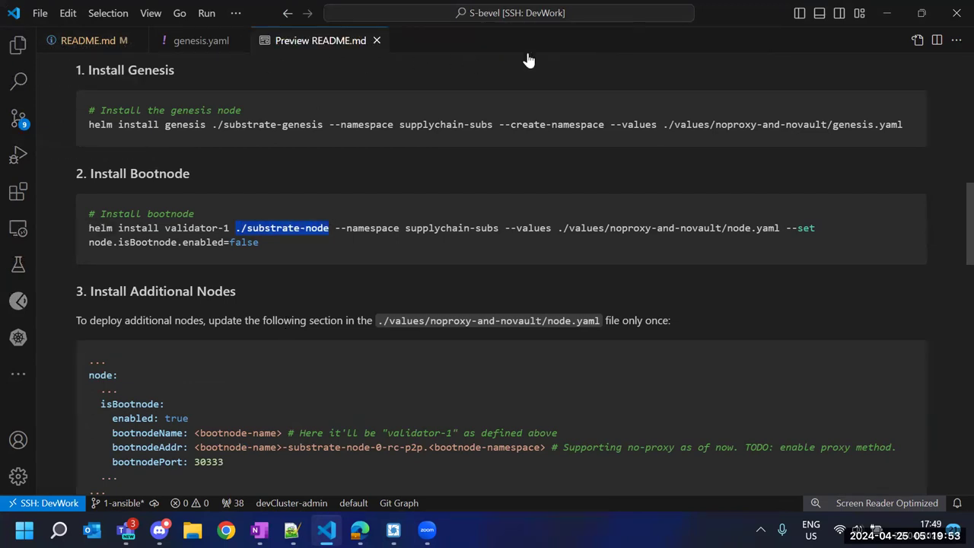
{"action": "left_click", "coordinate": [240, 41]}
In the file explorer, collapse the substrate-genesis and values/noproxy-and-novault folders and expand the templates folder of the substrate-node chart
{"action": "left_click", "coordinate": [19, 44]}
{"action": "left_click", "coordinate": [121, 312]}
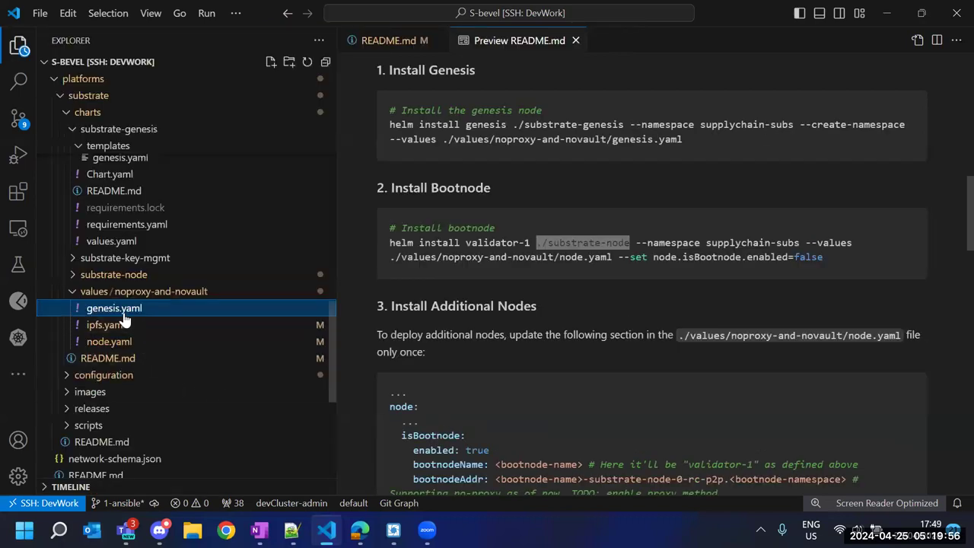
{"action": "scroll", "coordinate": [125, 320], "scroll_direction": "up", "scroll_amount": 3}
{"action": "scroll", "coordinate": [125, 274], "scroll_direction": "down", "scroll_amount": 3}
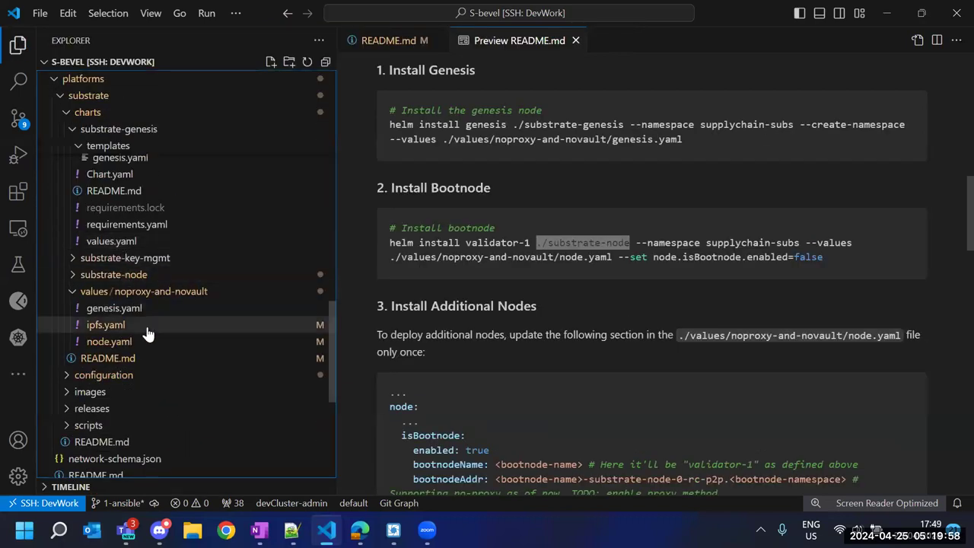
{"action": "scroll", "coordinate": [149, 335], "scroll_direction": "up", "scroll_amount": 3}
{"action": "left_click", "coordinate": [122, 248]}
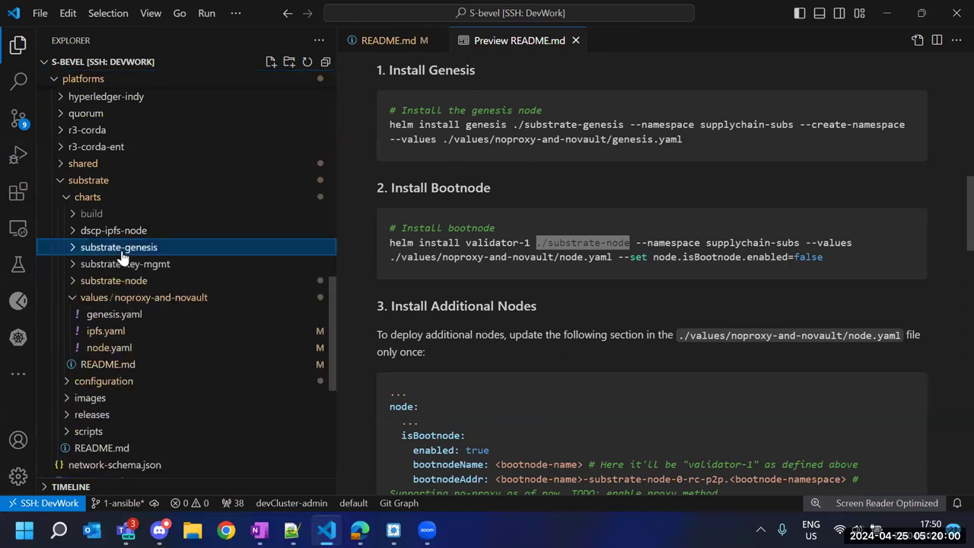
{"action": "left_click", "coordinate": [84, 297]}
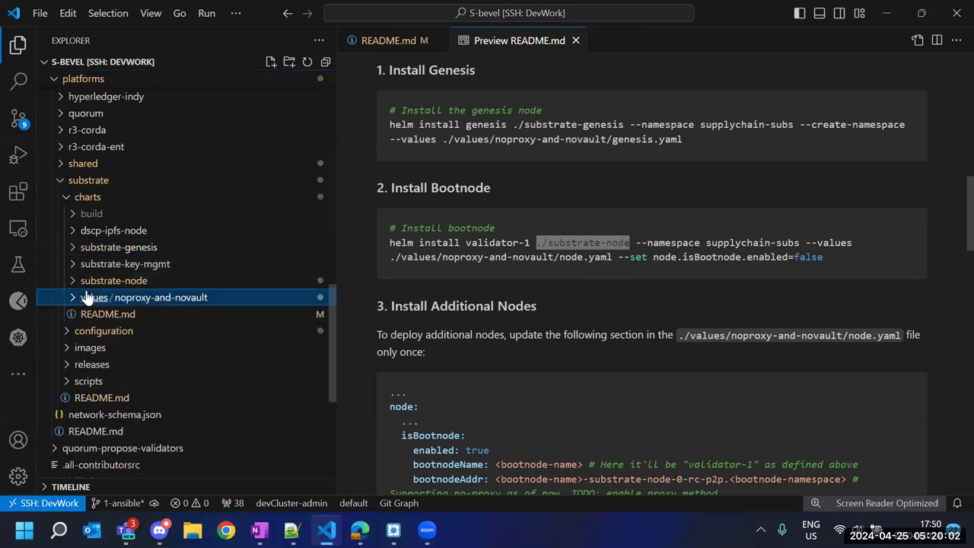
{"action": "left_click", "coordinate": [139, 280]}
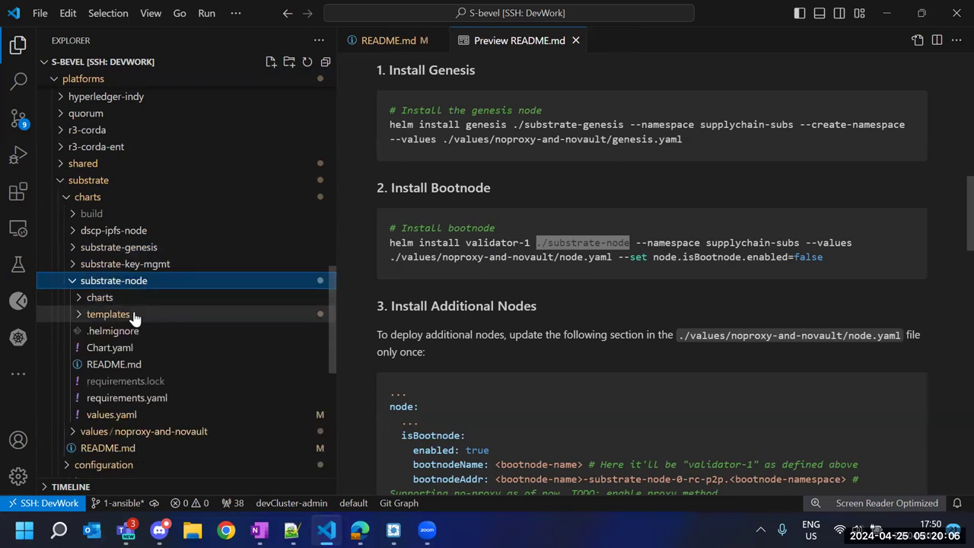
{"action": "left_click", "coordinate": [133, 315]}
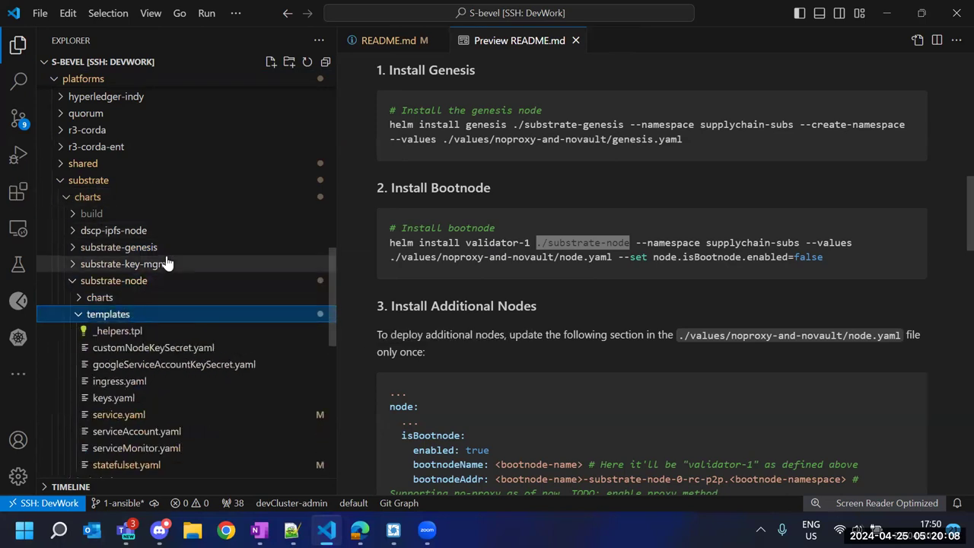
{"action": "scroll", "coordinate": [167, 263], "scroll_direction": "down", "scroll_amount": 3}
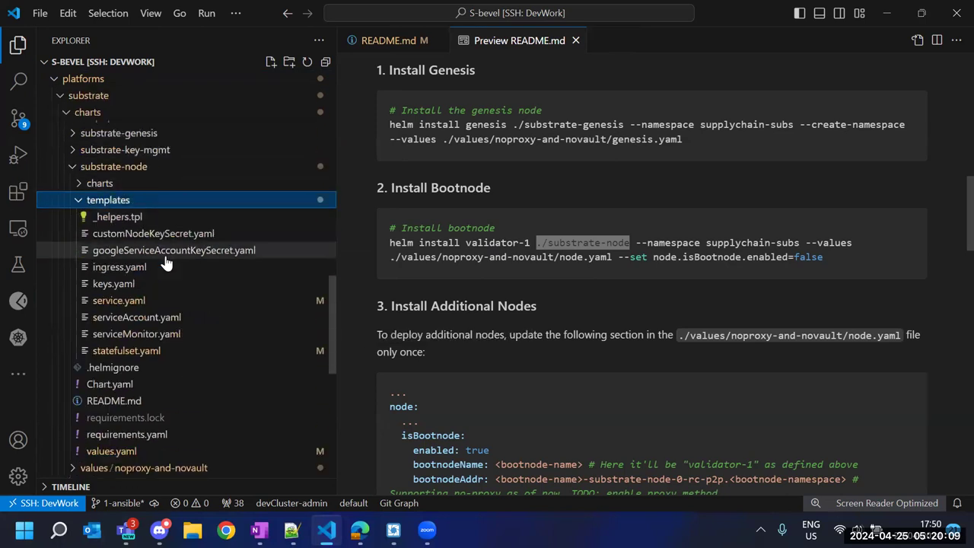
Open service.yaml from the substrate-node templates, hide the file explorer and review the service definitions through to the Ambassador Listener and TCPMapping
{"action": "left_click", "coordinate": [143, 301]}
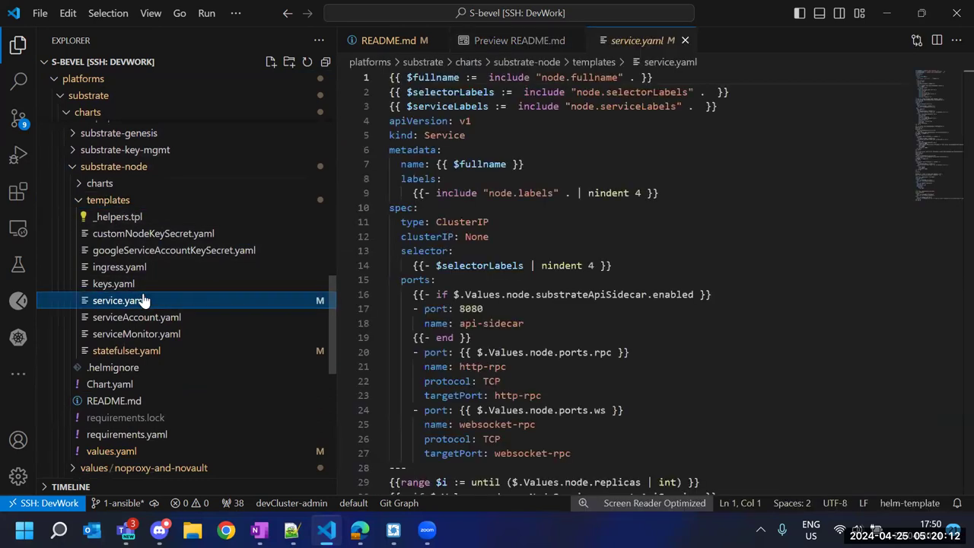
{"action": "left_click", "coordinate": [18, 47]}
{"action": "scroll", "coordinate": [274, 272], "scroll_direction": "down", "scroll_amount": 3}
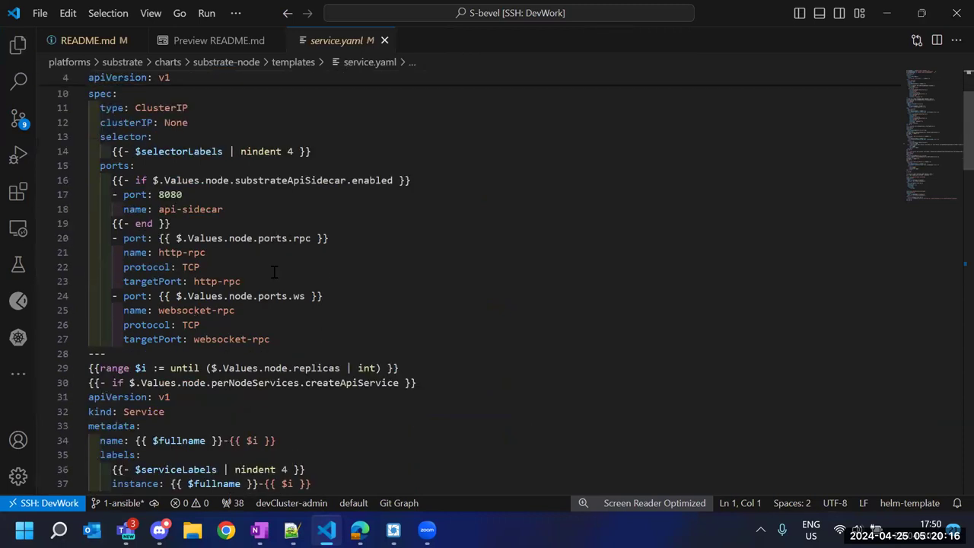
{"action": "scroll", "coordinate": [274, 272], "scroll_direction": "down", "scroll_amount": 2}
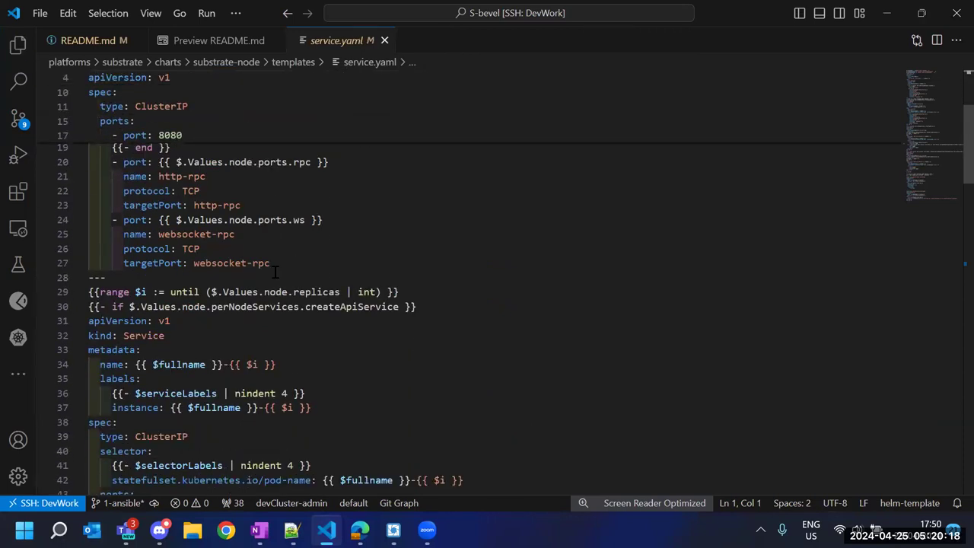
{"action": "scroll", "coordinate": [365, 273], "scroll_direction": "down", "scroll_amount": 15}
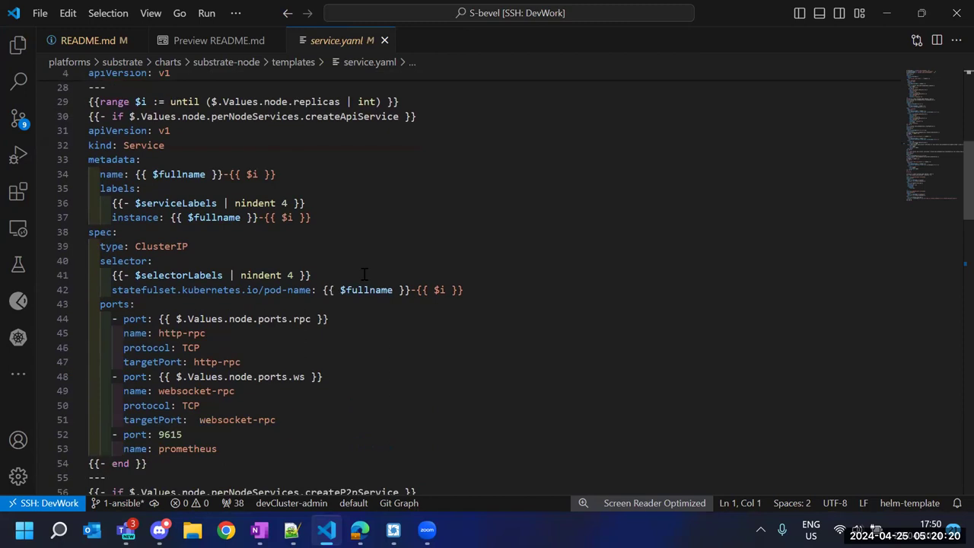
{"action": "scroll", "coordinate": [366, 272], "scroll_direction": "down", "scroll_amount": 17}
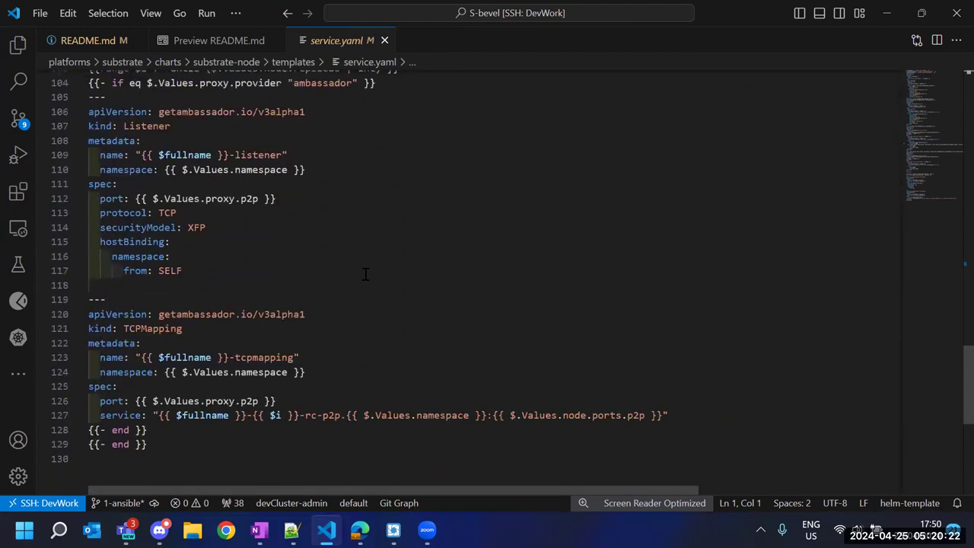
{"action": "scroll", "coordinate": [365, 272], "scroll_direction": "up", "scroll_amount": 5}
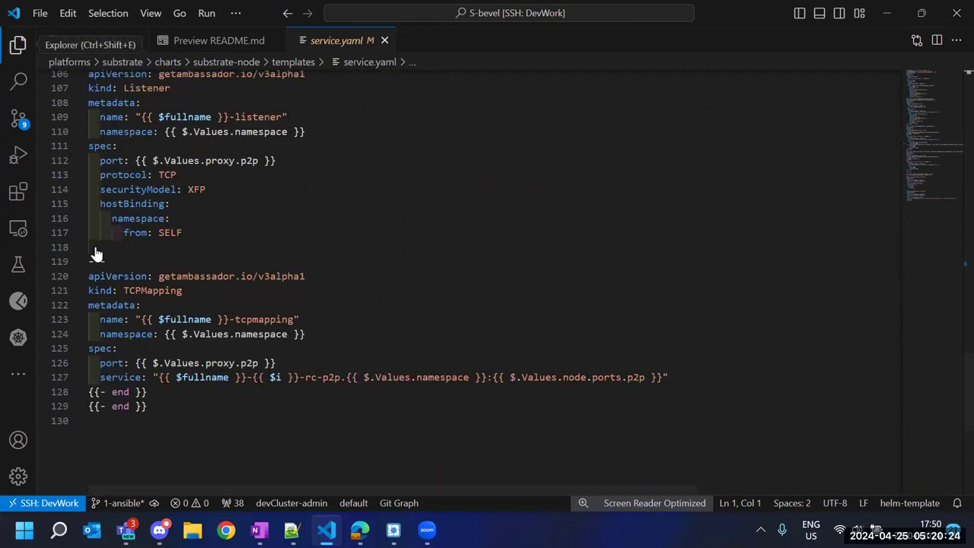
Open statefulset.yaml from the substrate-node templates, hide the file explorer and review it from the end back to the node start arguments
{"action": "left_click", "coordinate": [18, 45]}
{"action": "left_click", "coordinate": [121, 367]}
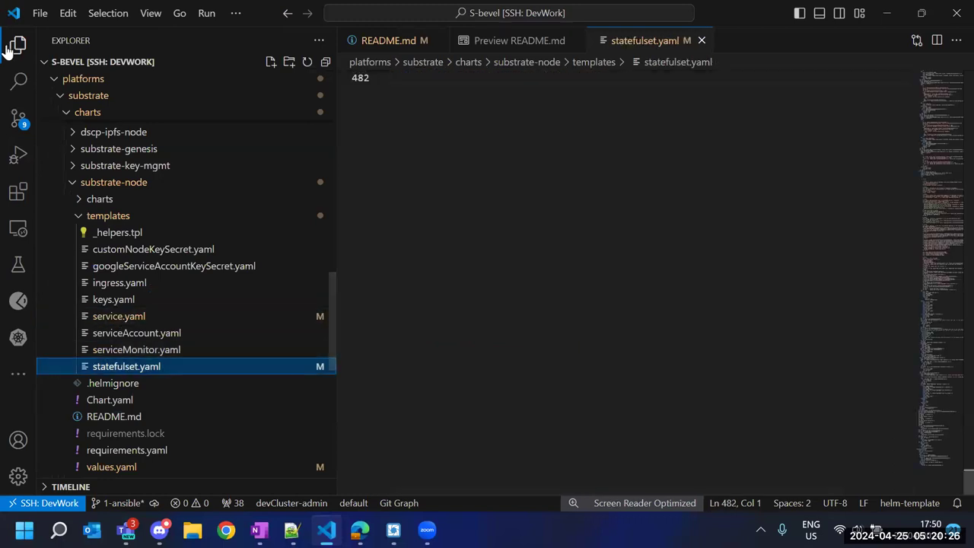
{"action": "left_click", "coordinate": [11, 43]}
{"action": "scroll", "coordinate": [318, 244], "scroll_direction": "up", "scroll_amount": 20}
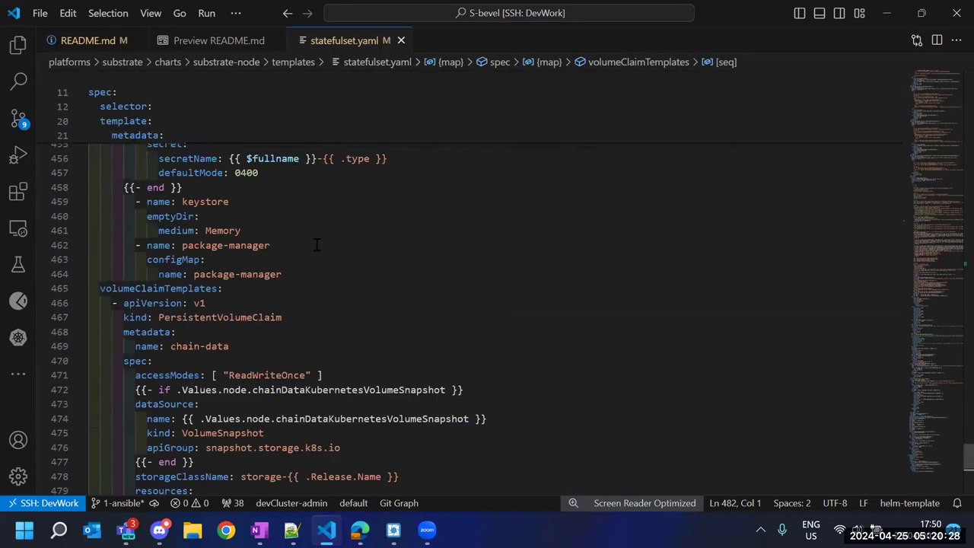
{"action": "scroll", "coordinate": [317, 244], "scroll_direction": "up", "scroll_amount": 20}
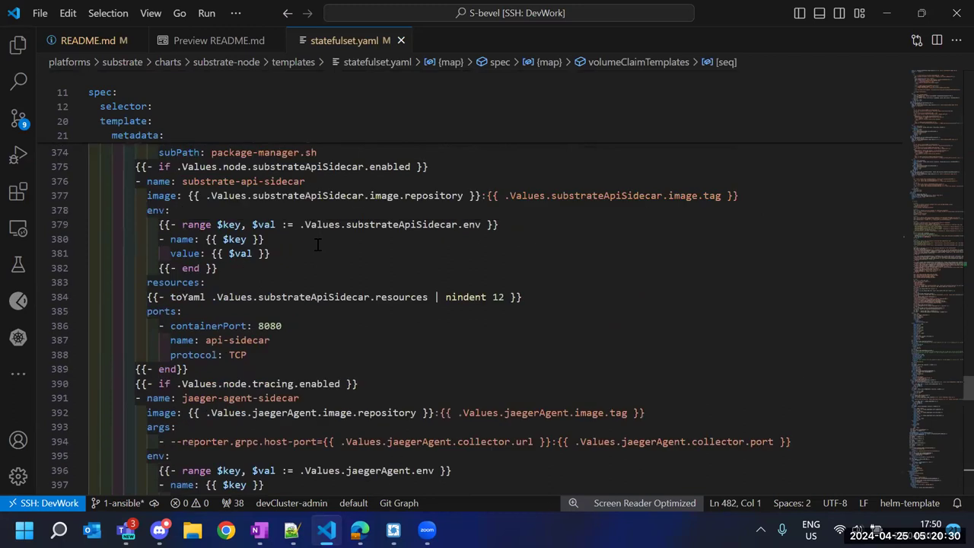
{"action": "scroll", "coordinate": [318, 244], "scroll_direction": "up", "scroll_amount": 20}
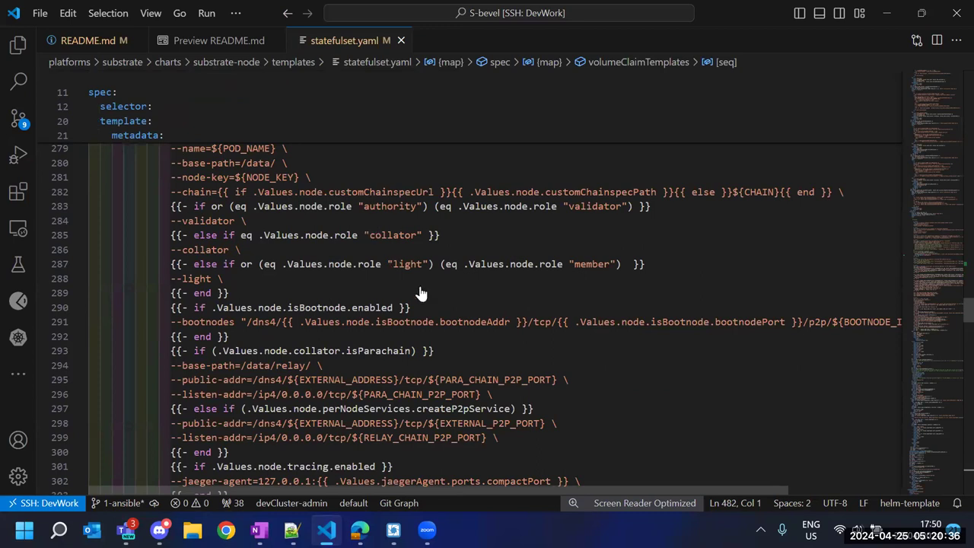
Check the supplychain-subs Secrets in Lens, return to VS Code and examine the Step 7 block of statefulset.yaml
{"action": "key", "text": "alt+Tab"}
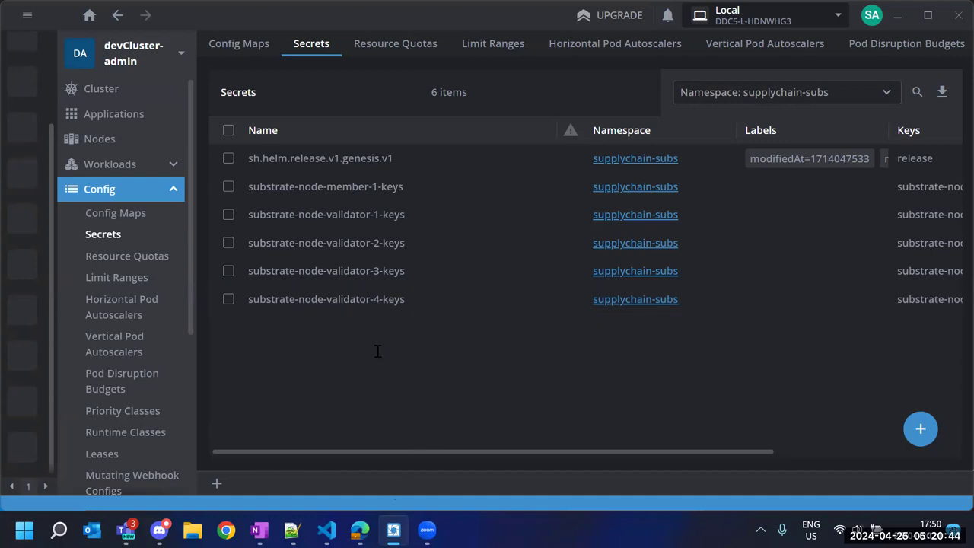
{"action": "key", "text": "alt+Tab"}
{"action": "scroll", "coordinate": [152, 254], "scroll_direction": "down", "scroll_amount": 5}
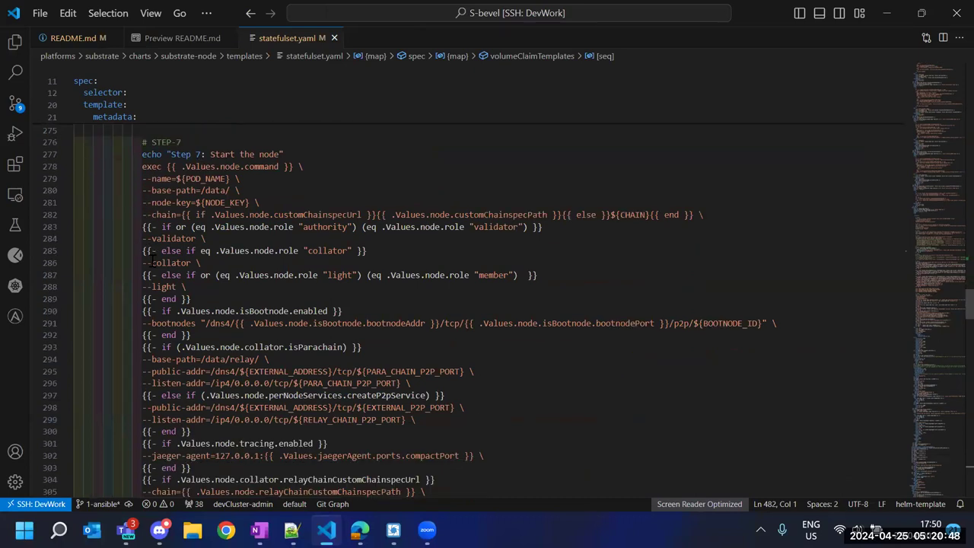
{"action": "scroll", "coordinate": [153, 259], "scroll_direction": "up", "scroll_amount": 1}
{"action": "scroll", "coordinate": [151, 261], "scroll_direction": "up", "scroll_amount": 2}
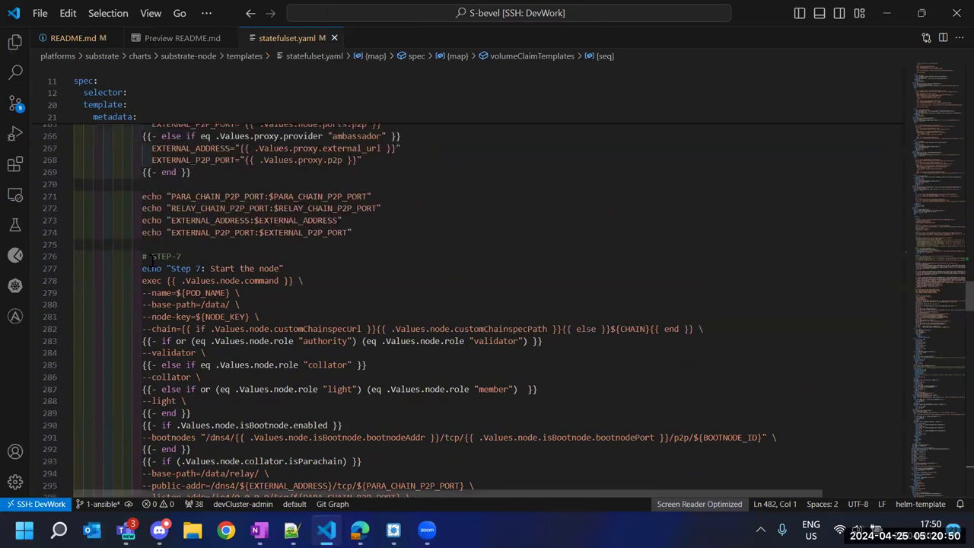
{"action": "scroll", "coordinate": [151, 259], "scroll_direction": "up", "scroll_amount": 1}
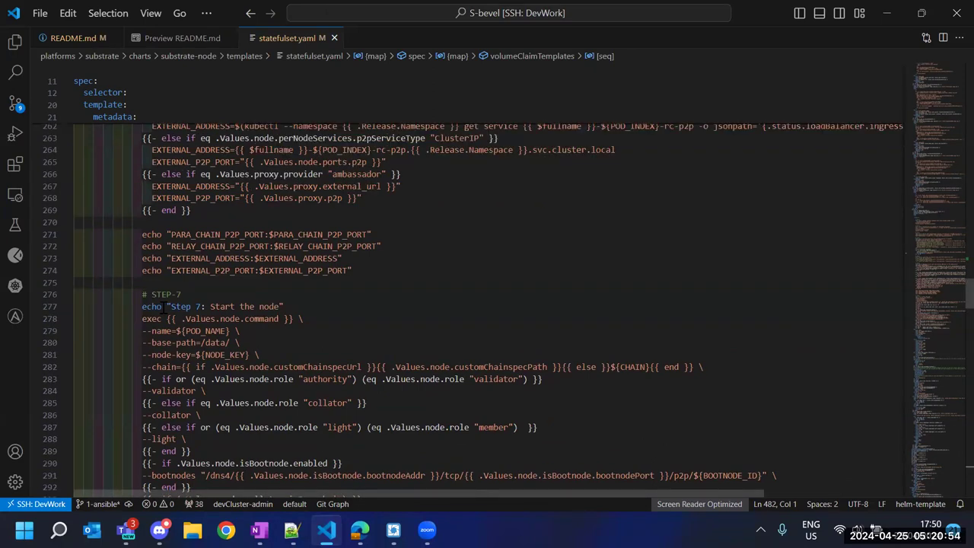
Highlight the "Step 7: Start the node" message and the NODE_KEY variable in statefulset.yaml, and examine the surrounding startup script
{"action": "left_click_drag", "start_coordinate": [164, 306], "coordinate": [285, 306]}
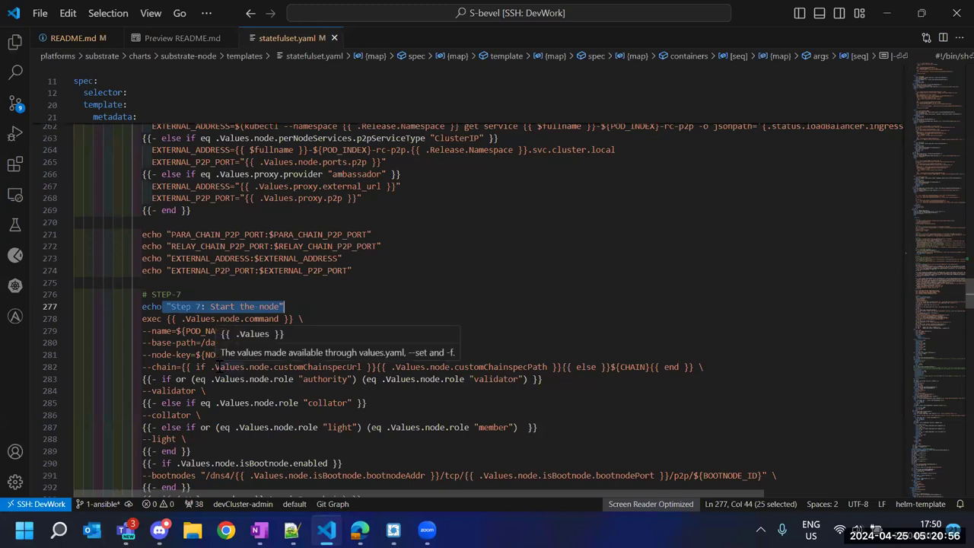
{"action": "left_click", "coordinate": [411, 265]}
{"action": "scroll", "coordinate": [363, 266], "scroll_direction": "down", "scroll_amount": 2}
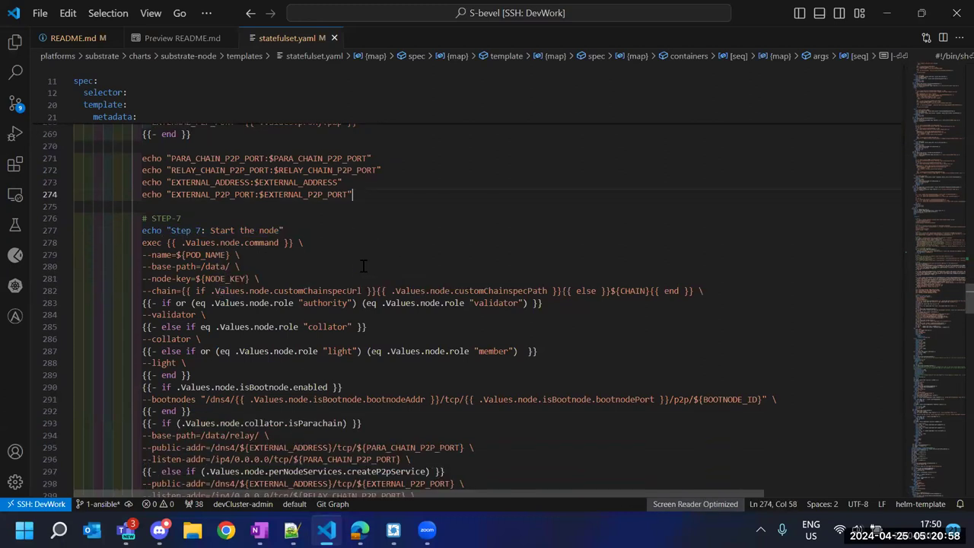
{"action": "double_click", "coordinate": [219, 279]}
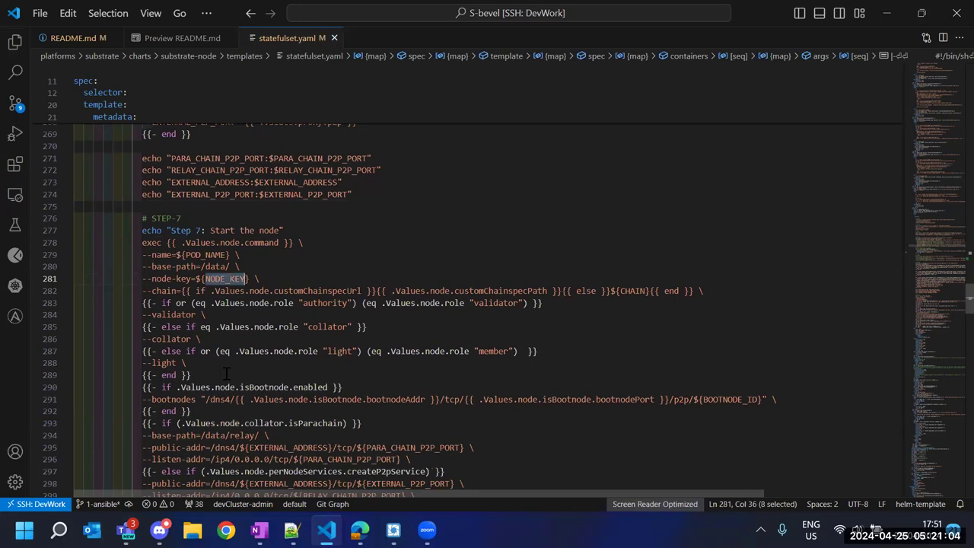
{"action": "scroll", "coordinate": [226, 373], "scroll_direction": "up", "scroll_amount": 1}
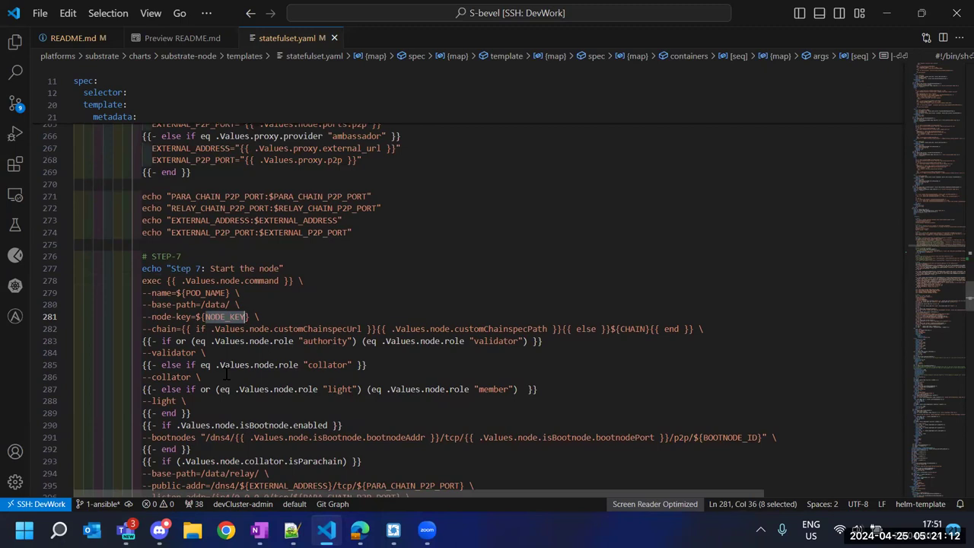
{"action": "scroll", "coordinate": [225, 373], "scroll_direction": "up", "scroll_amount": 3}
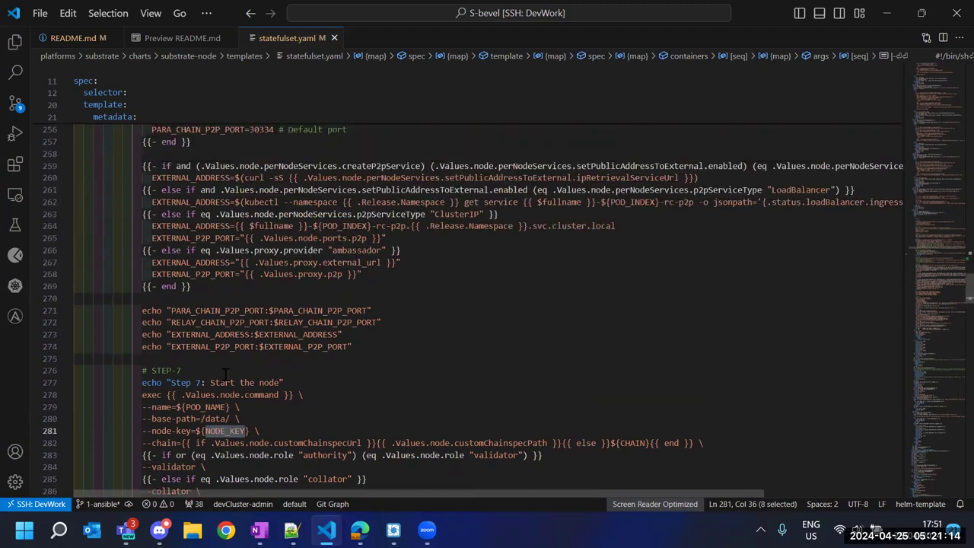
{"action": "scroll", "coordinate": [225, 374], "scroll_direction": "down", "scroll_amount": 2}
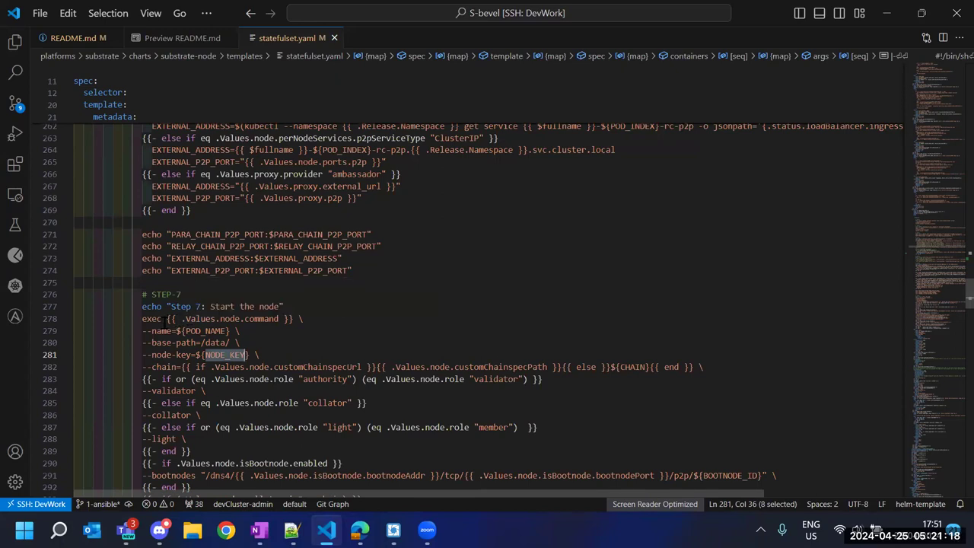
{"action": "scroll", "coordinate": [187, 335], "scroll_direction": "down", "scroll_amount": 1}
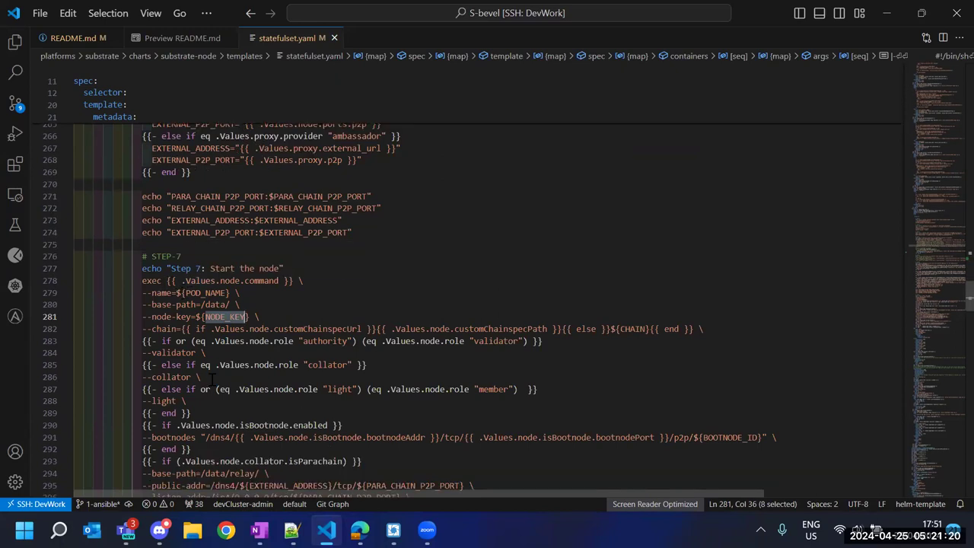
Review the startup script in statefulset.yaml from the Step 1 package installation through to the Step 7 node start
{"action": "scroll", "coordinate": [228, 404], "scroll_direction": "up", "scroll_amount": 4}
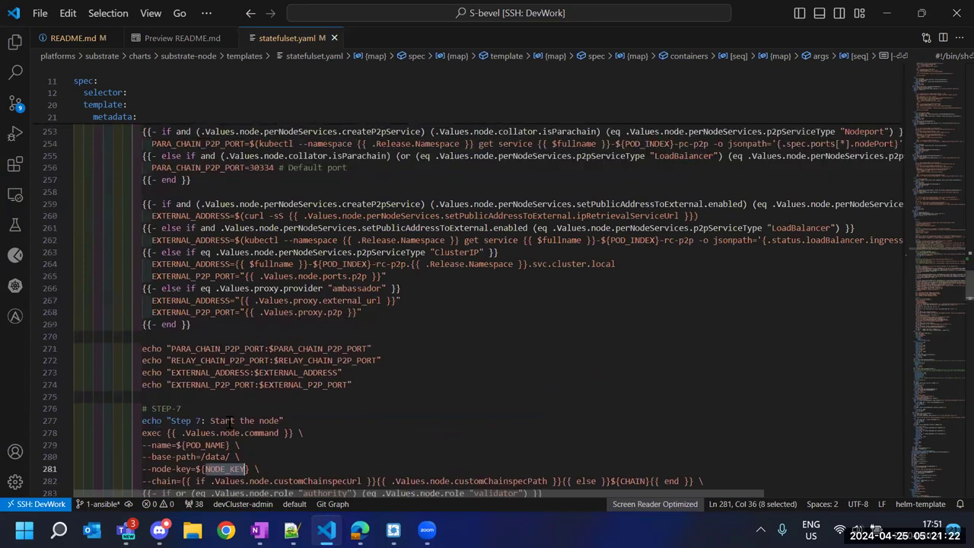
{"action": "scroll", "coordinate": [229, 420], "scroll_direction": "up", "scroll_amount": 2}
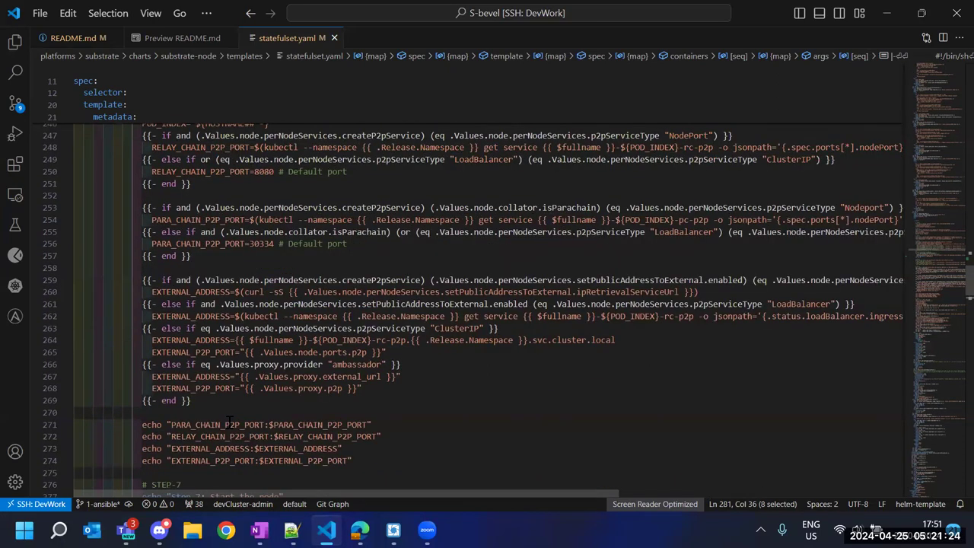
{"action": "scroll", "coordinate": [229, 422], "scroll_direction": "up", "scroll_amount": 19}
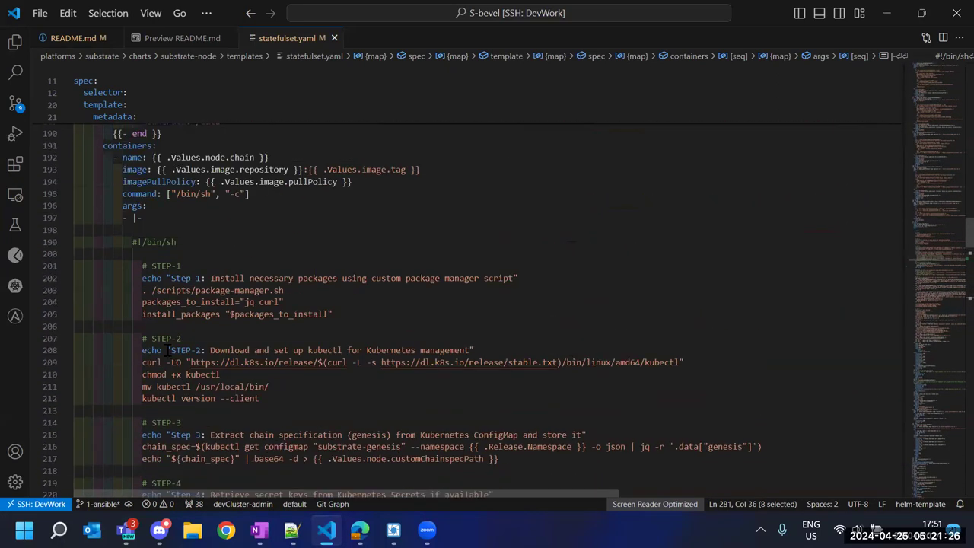
{"action": "scroll", "coordinate": [167, 350], "scroll_direction": "down", "scroll_amount": 4}
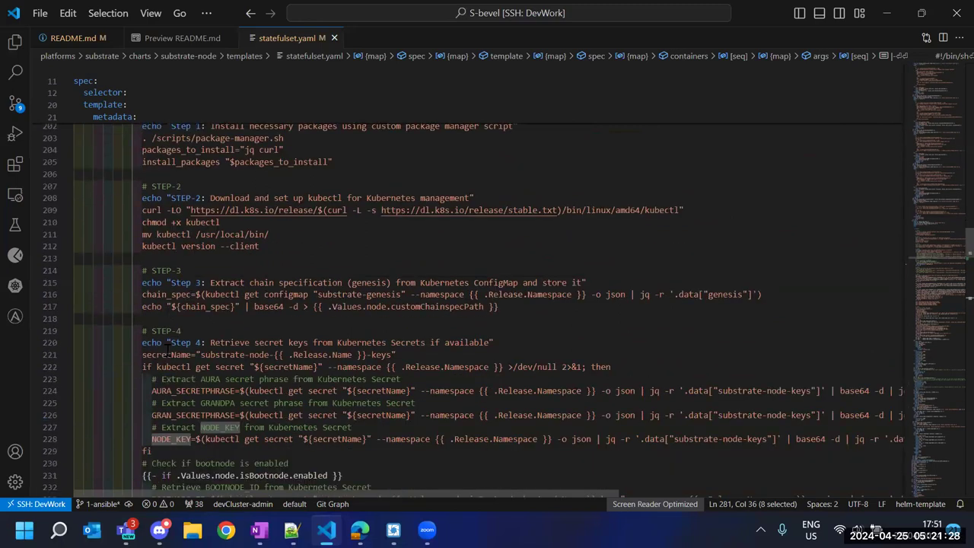
{"action": "scroll", "coordinate": [168, 350], "scroll_direction": "down", "scroll_amount": 4}
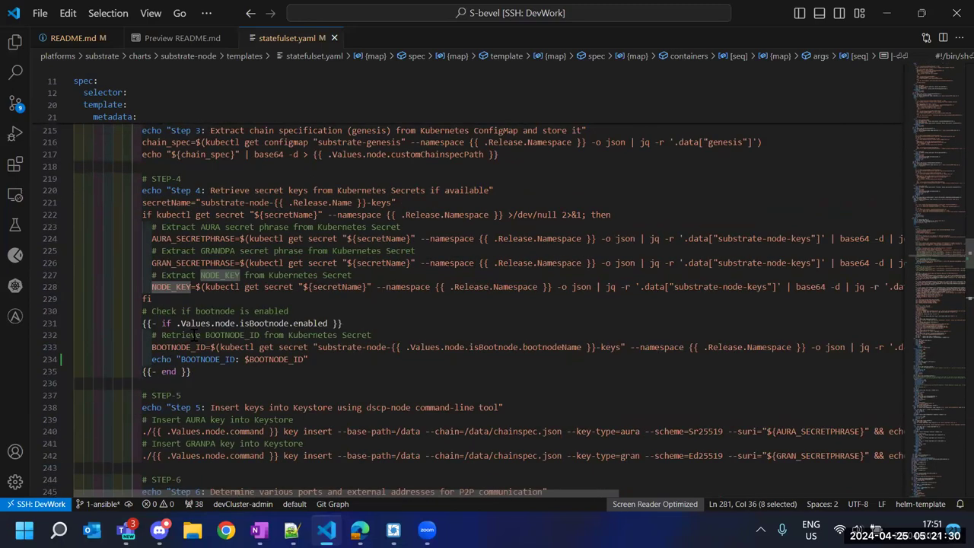
{"action": "scroll", "coordinate": [196, 335], "scroll_direction": "down", "scroll_amount": 12}
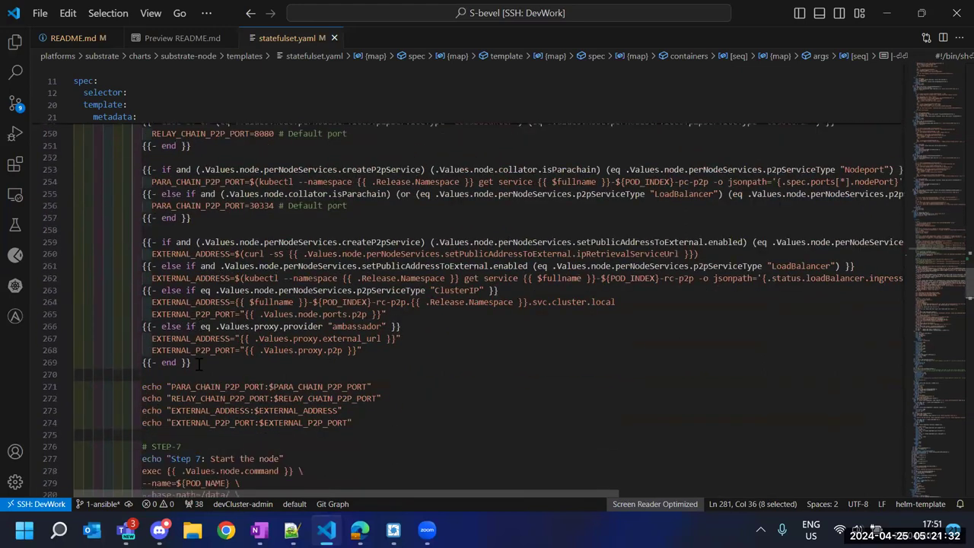
{"action": "scroll", "coordinate": [196, 363], "scroll_direction": "down", "scroll_amount": 3}
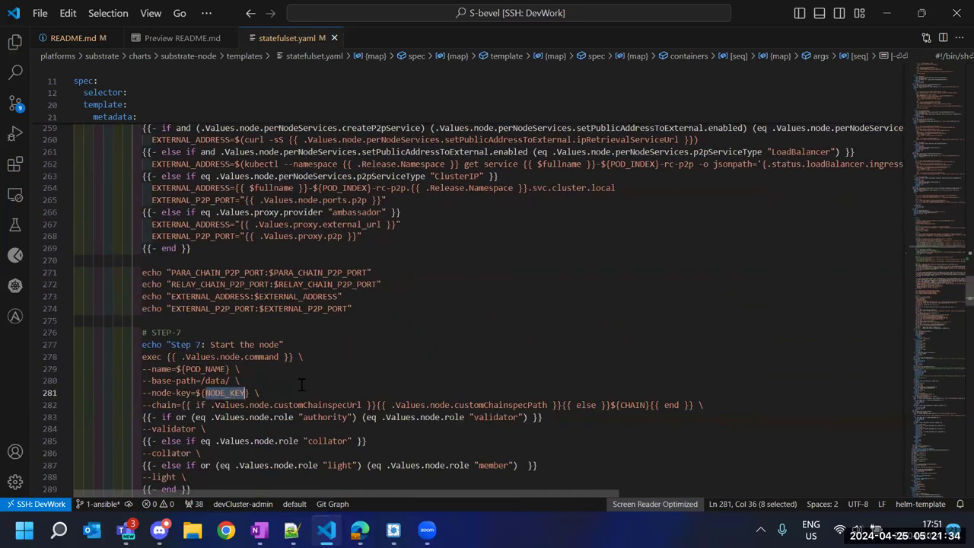
Highlight the NODE_KEY variable where Step 4 extracts it from the Kubernetes Secret, and examine the full length of that line
{"action": "scroll", "coordinate": [343, 378], "scroll_direction": "up", "scroll_amount": 11}
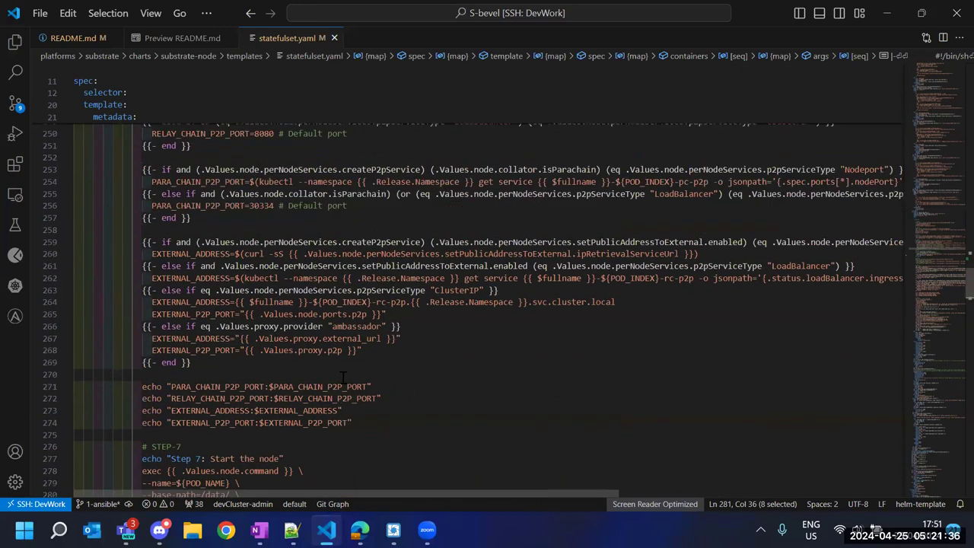
{"action": "scroll", "coordinate": [346, 376], "scroll_direction": "up", "scroll_amount": 2}
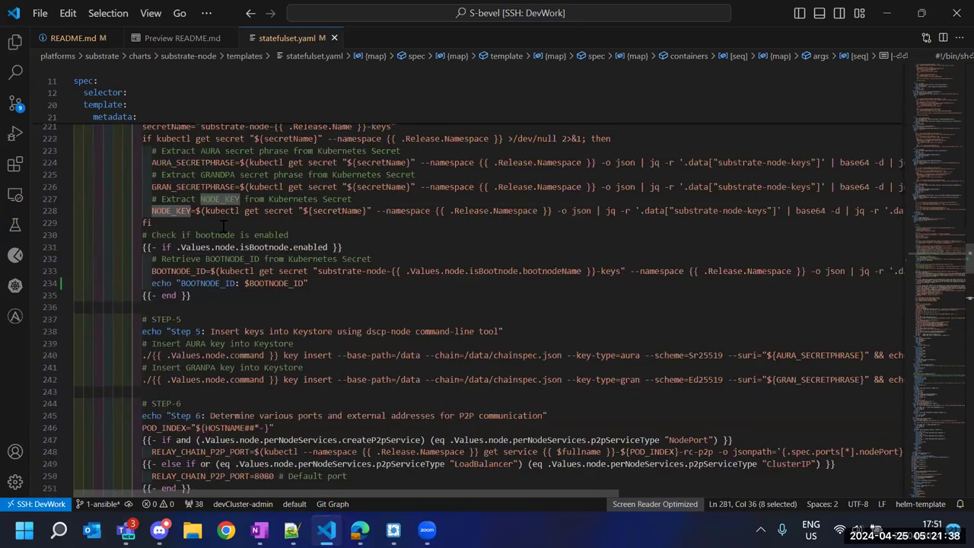
{"action": "left_click", "coordinate": [186, 211]}
{"action": "double_click", "coordinate": [186, 211]}
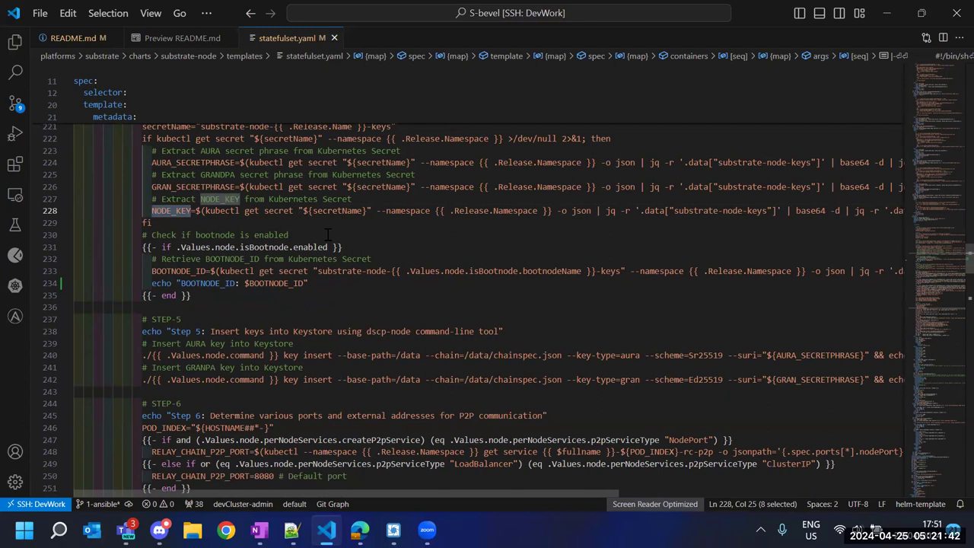
{"action": "scroll", "coordinate": [332, 234], "scroll_direction": "right", "scroll_amount": 2}
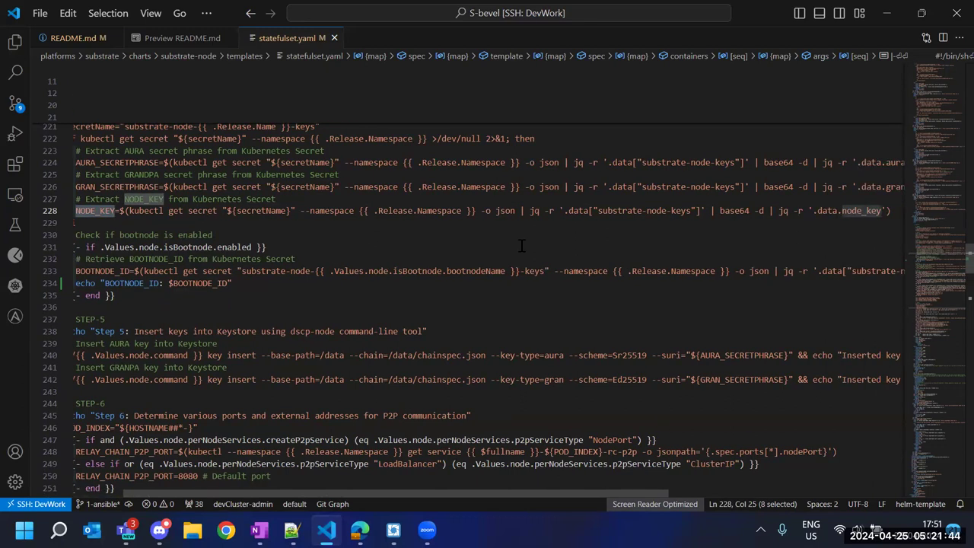
{"action": "scroll", "coordinate": [177, 216], "scroll_direction": "right", "scroll_amount": 3}
Switch to Lens, open the substrate-node-validator-1-keys secret, reveal its substrate-node-keys data and highlight the node_key value
{"action": "key", "text": "alt+Tab"}
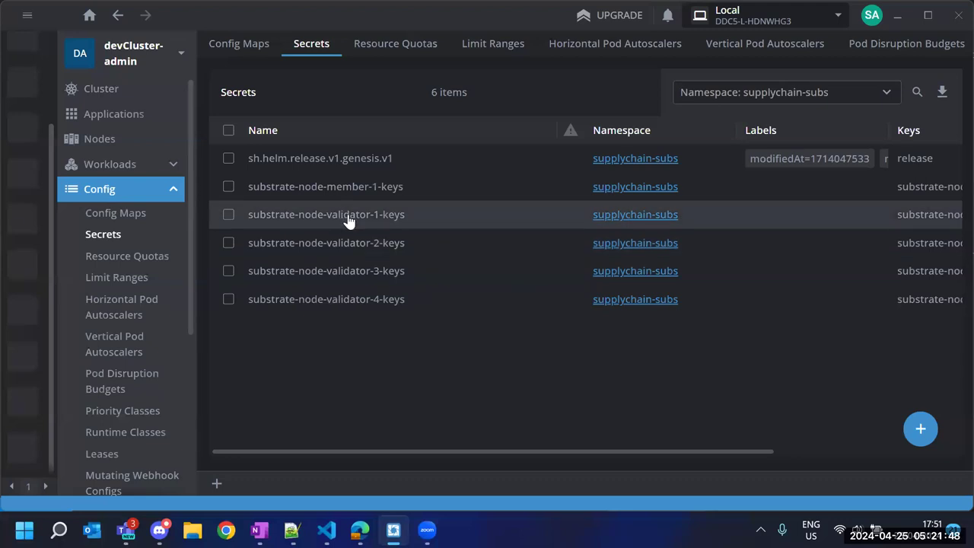
{"action": "left_click", "coordinate": [348, 220]}
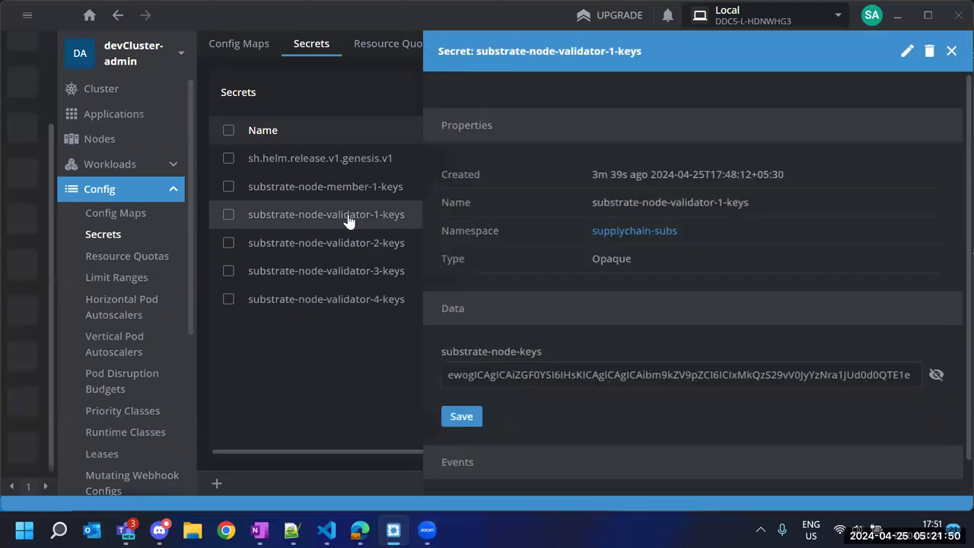
{"action": "left_click", "coordinate": [936, 375]}
{"action": "scroll", "coordinate": [765, 286], "scroll_direction": "down", "scroll_amount": 3}
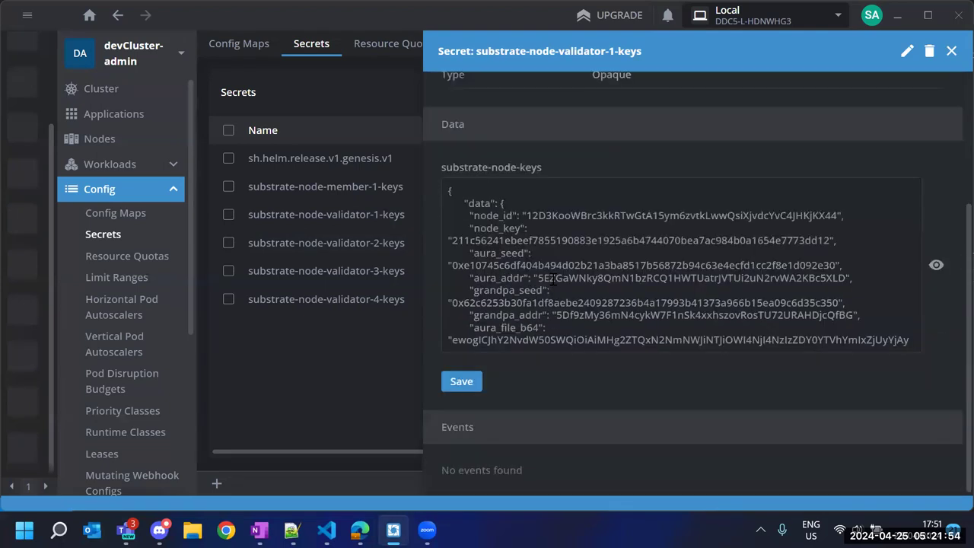
{"action": "double_click", "coordinate": [530, 241]}
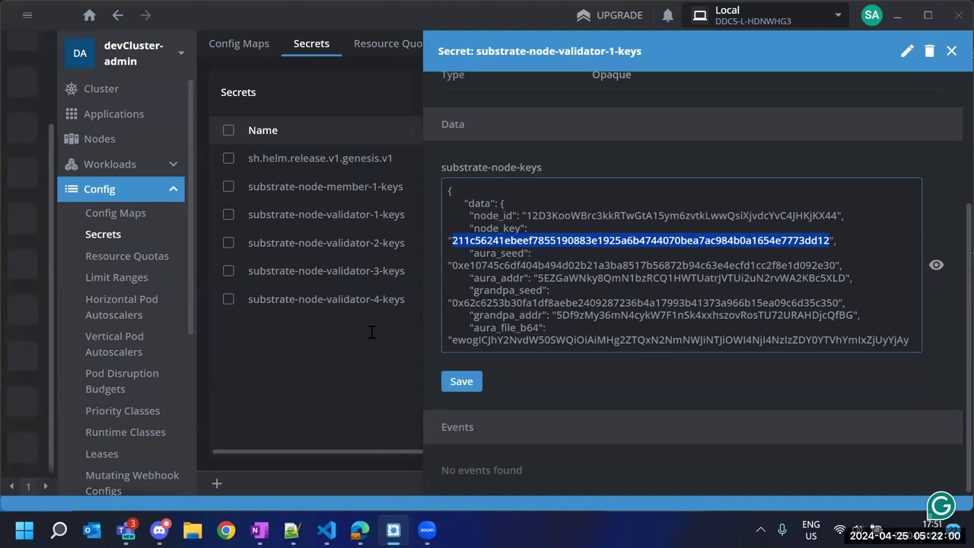
Return to VS Code, highlight GRAN_SECRETPHRASE and AURA_SECRETPHRASE in Step 4, and examine the Step 5 keystore insertion commands
{"action": "key", "text": "alt+Tab"}
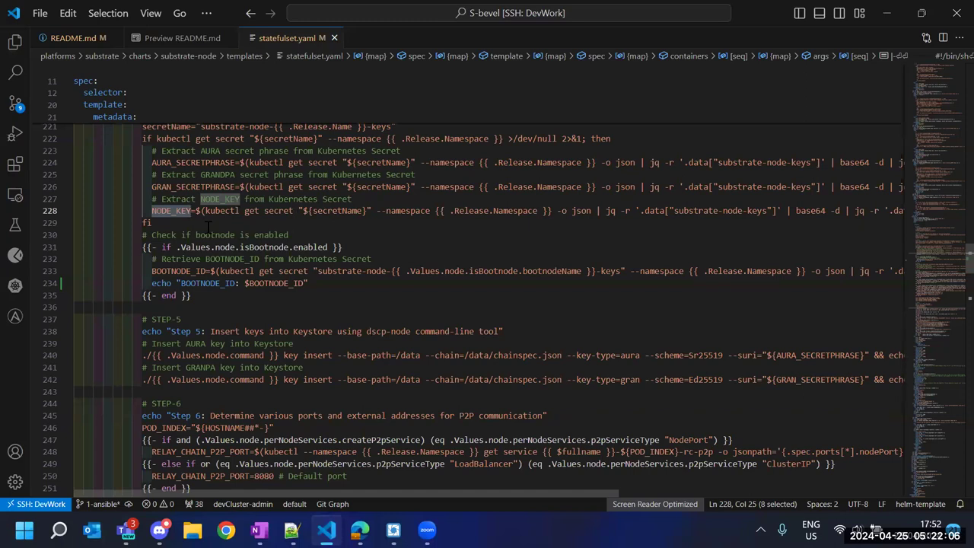
{"action": "scroll", "coordinate": [270, 277], "scroll_direction": "up", "scroll_amount": 2}
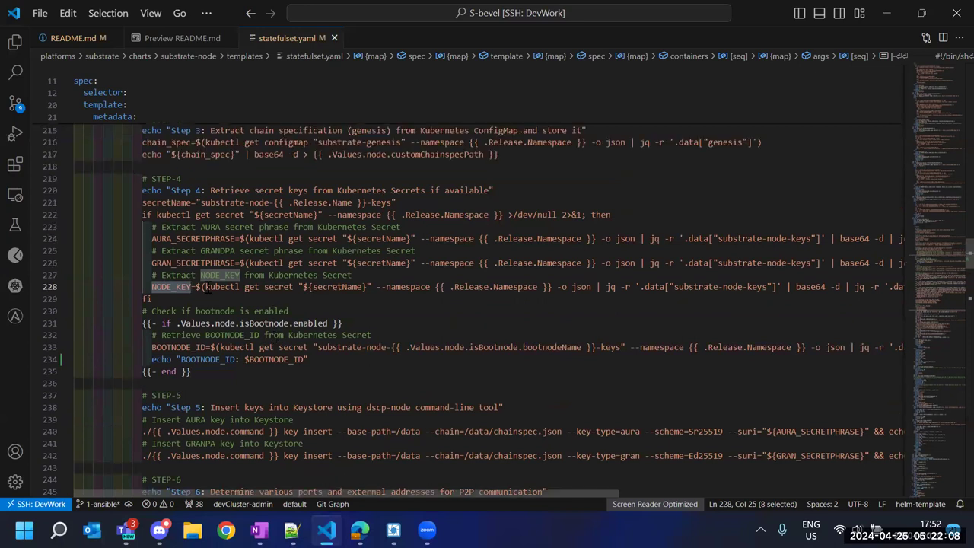
{"action": "double_click", "coordinate": [195, 263]}
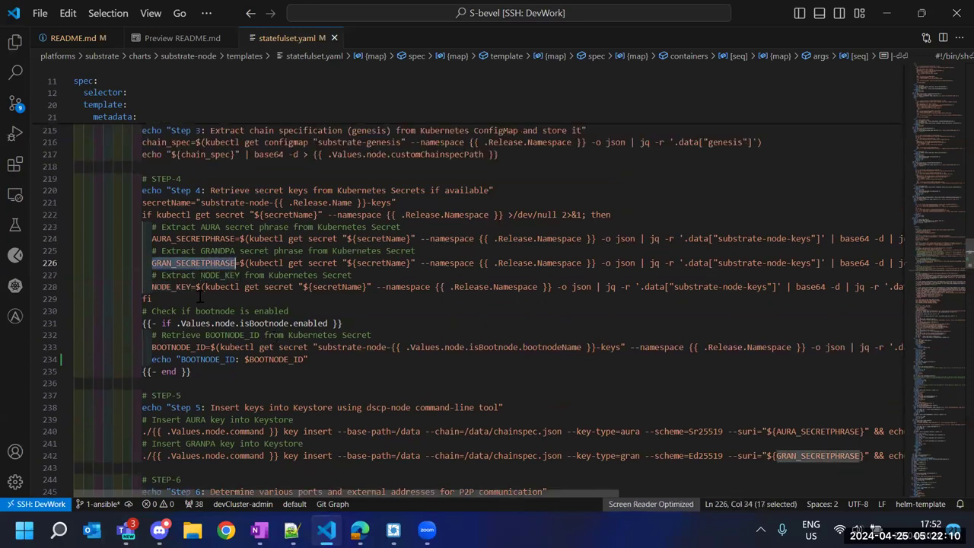
{"action": "double_click", "coordinate": [180, 239]}
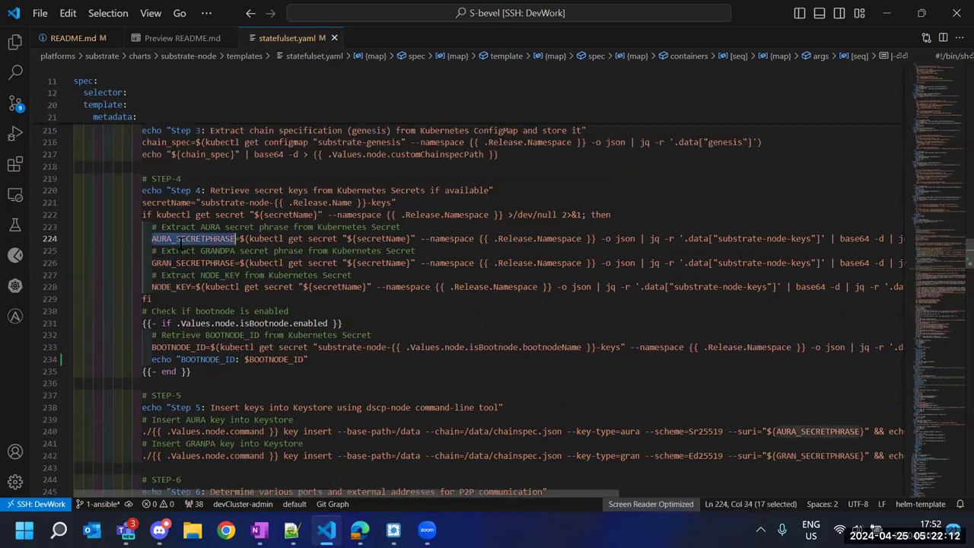
{"action": "scroll", "coordinate": [180, 243], "scroll_direction": "down", "scroll_amount": 2}
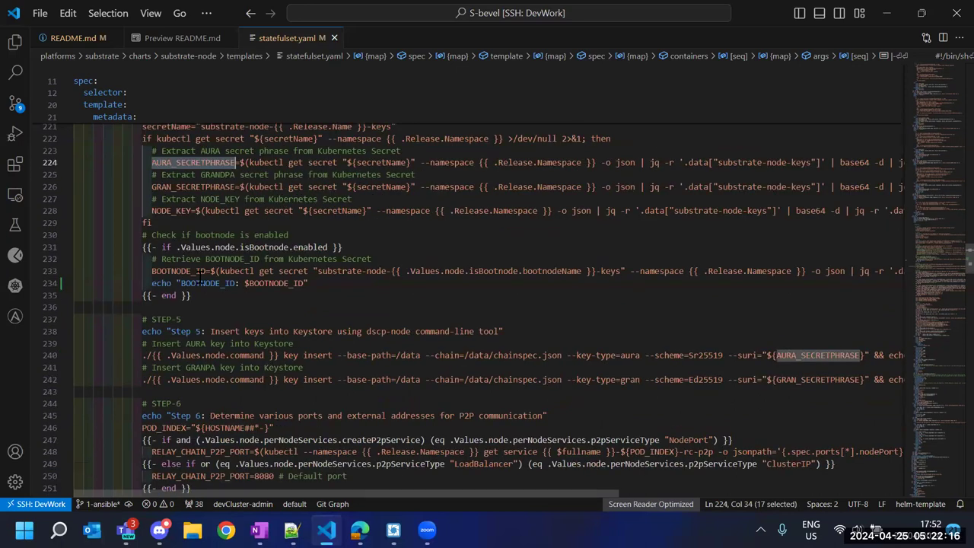
{"action": "scroll", "coordinate": [182, 244], "scroll_direction": "down", "scroll_amount": 3}
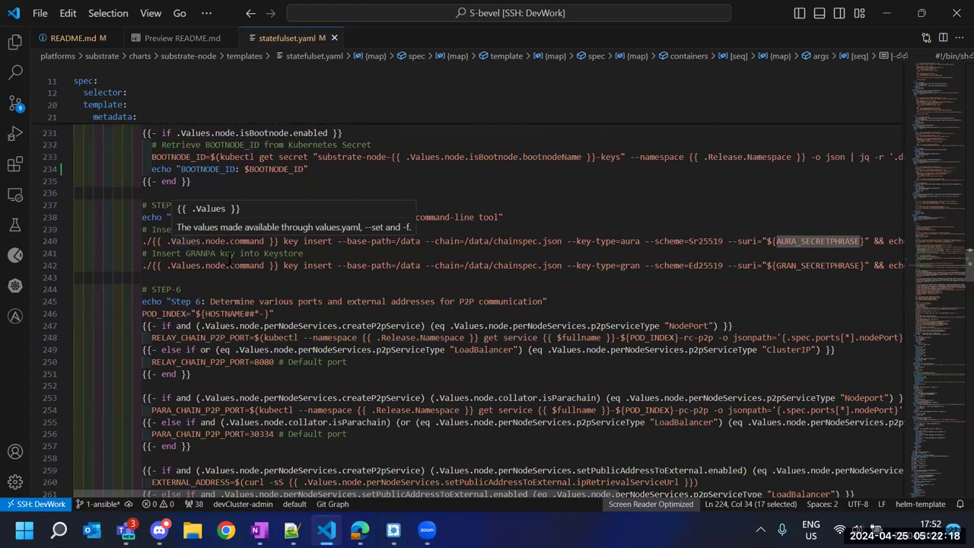
{"action": "scroll", "coordinate": [220, 262], "scroll_direction": "up", "scroll_amount": 5}
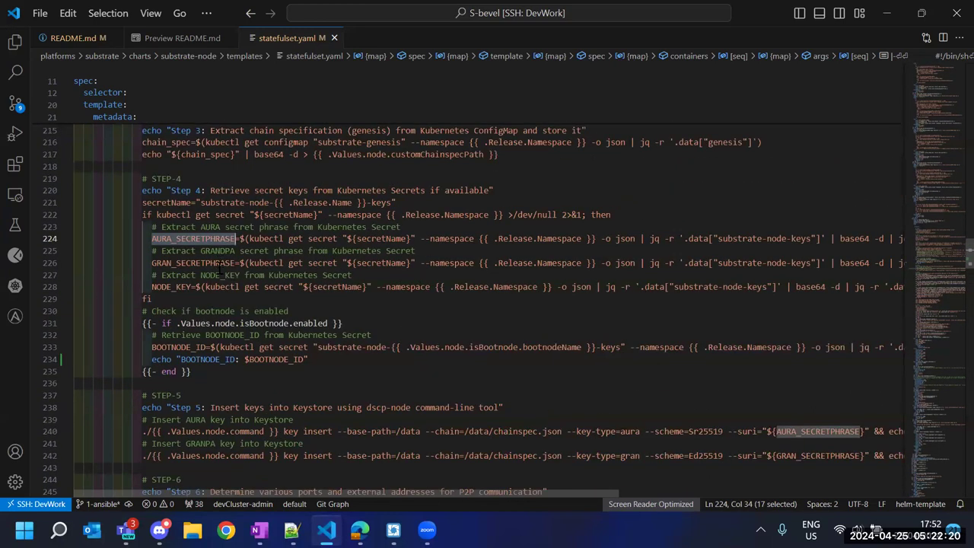
{"action": "scroll", "coordinate": [220, 270], "scroll_direction": "down", "scroll_amount": 3}
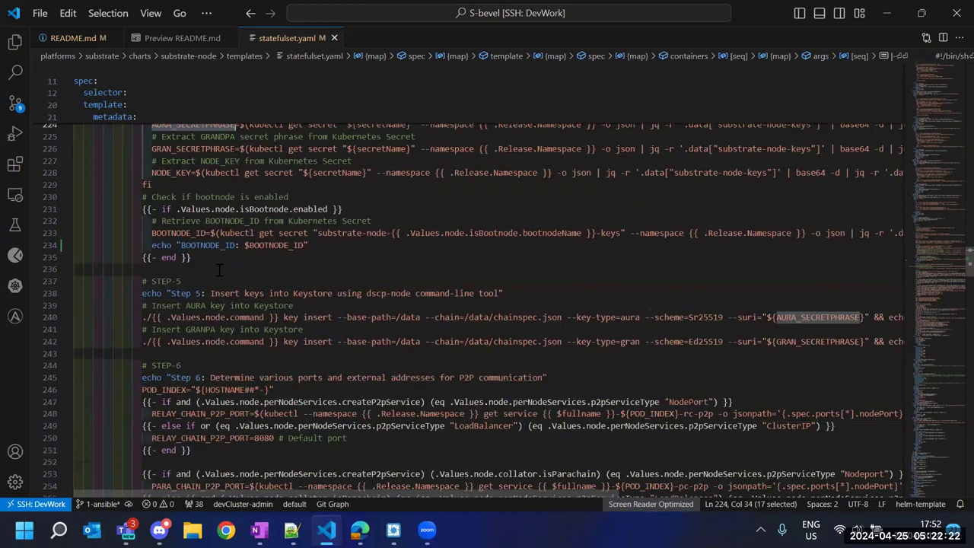
Highlight the exec line that runs .Values.node.command in Step 7 and check the address and port messages above it
{"action": "scroll", "coordinate": [220, 270], "scroll_direction": "down", "scroll_amount": 12}
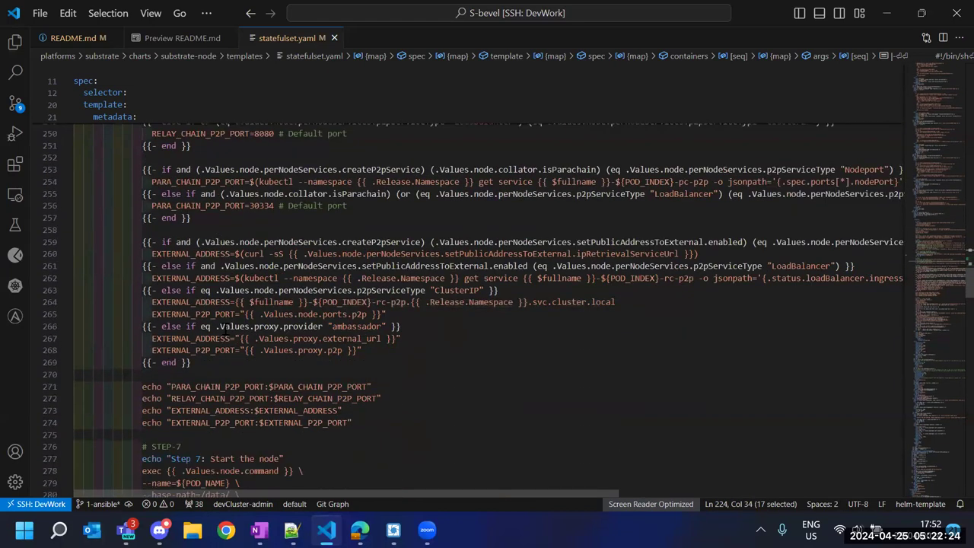
{"action": "left_click_drag", "start_coordinate": [151, 361], "coordinate": [320, 359]}
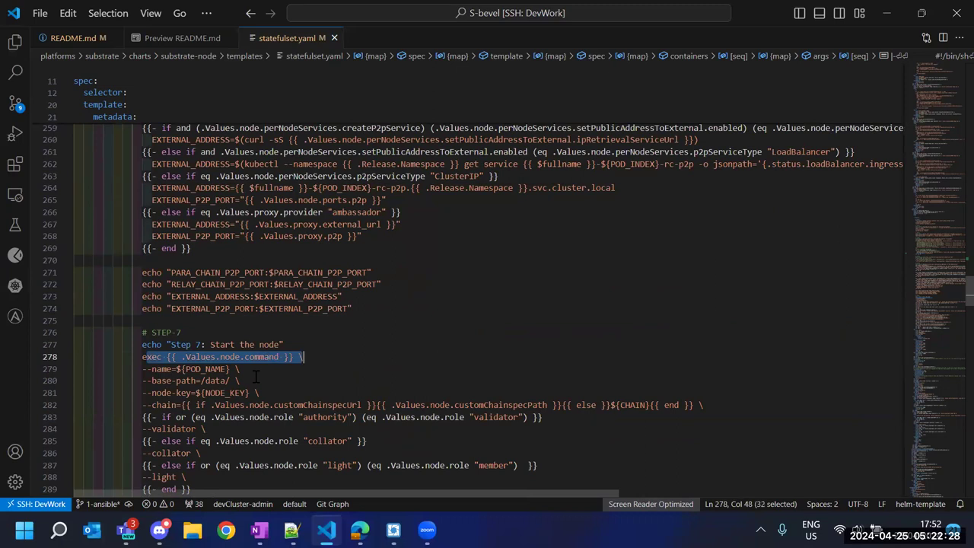
{"action": "scroll", "coordinate": [256, 377], "scroll_direction": "up", "scroll_amount": 4}
{"action": "scroll", "coordinate": [256, 376], "scroll_direction": "down", "scroll_amount": 3}
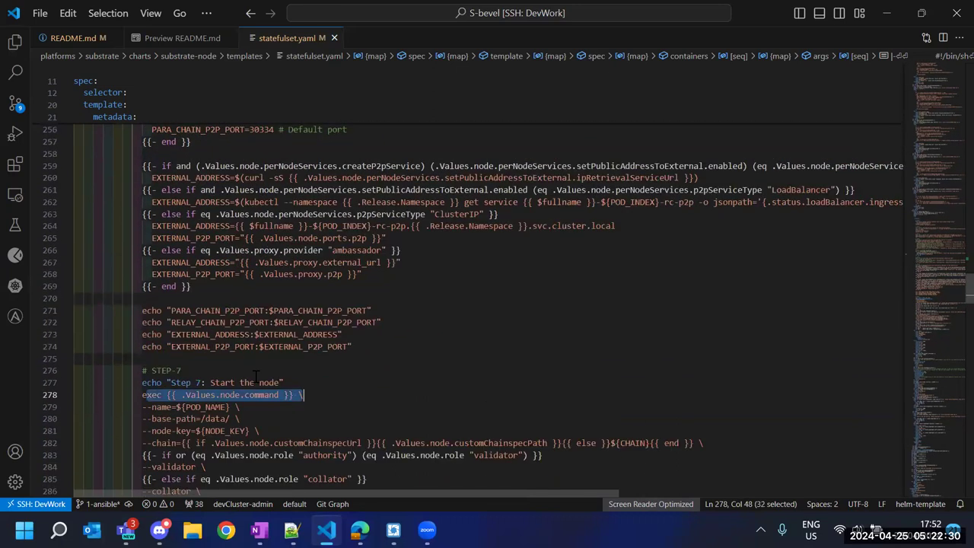
Highlight the parachain --public-addr argument and its EXTERNAL_ADDRESS and PARA_CHAIN_P2P_PORT variables in the node start command
{"action": "scroll", "coordinate": [256, 376], "scroll_direction": "down", "scroll_amount": 7}
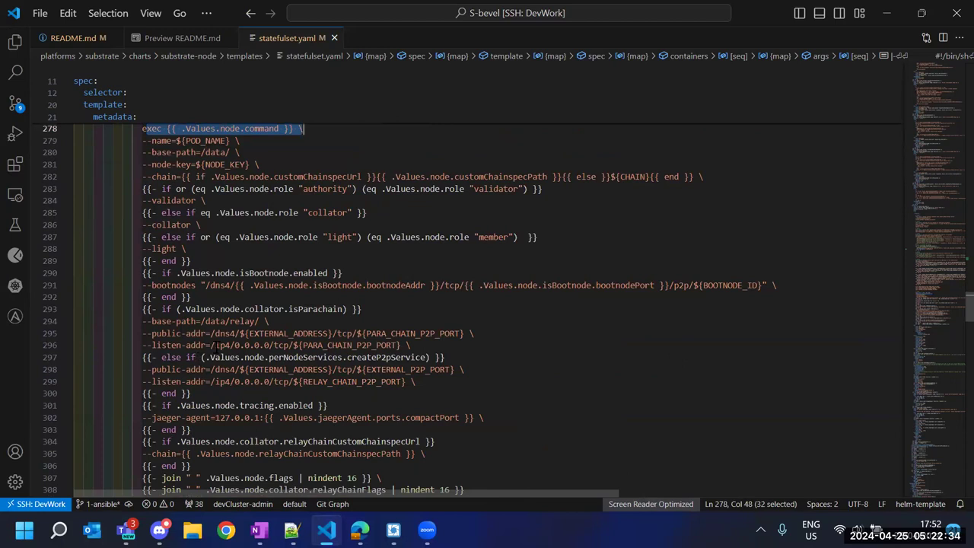
{"action": "left_click_drag", "start_coordinate": [151, 333], "coordinate": [473, 333]}
{"action": "double_click", "coordinate": [316, 334]}
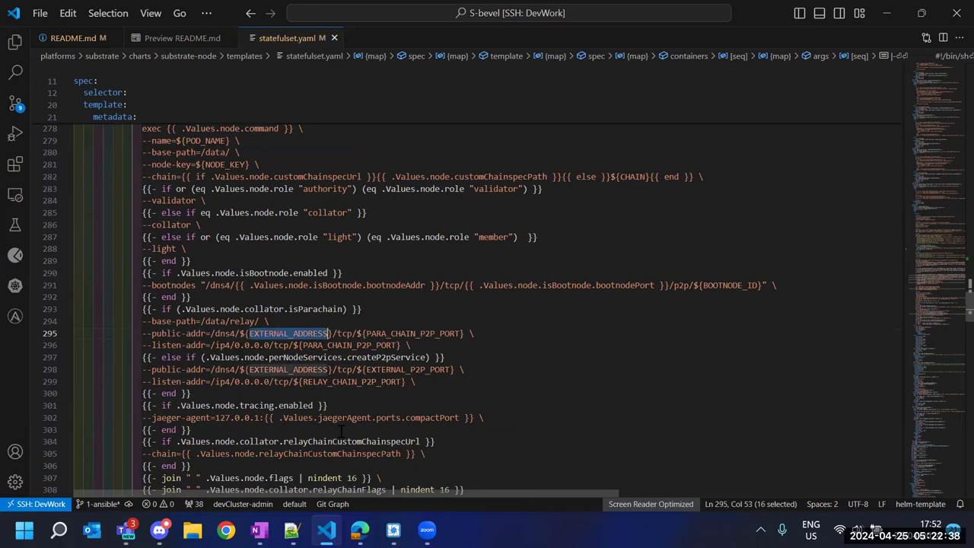
{"action": "double_click", "coordinate": [389, 335]}
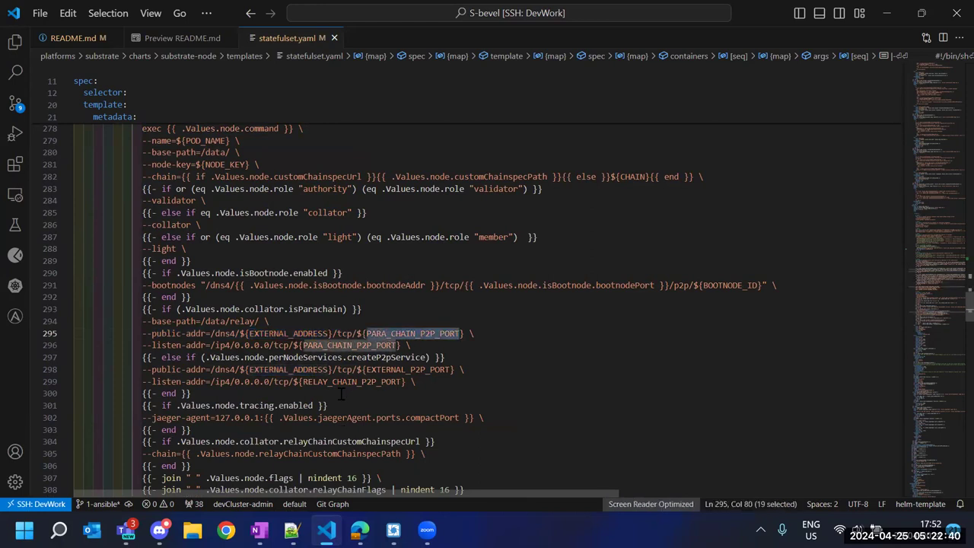
Highlight the EXTERNAL_ADDRESS assignment under the ambassador proxy condition and the ClusterIP service type condition in Step 6 of statefulset.yaml
{"action": "scroll", "coordinate": [339, 387], "scroll_direction": "up", "scroll_amount": 6}
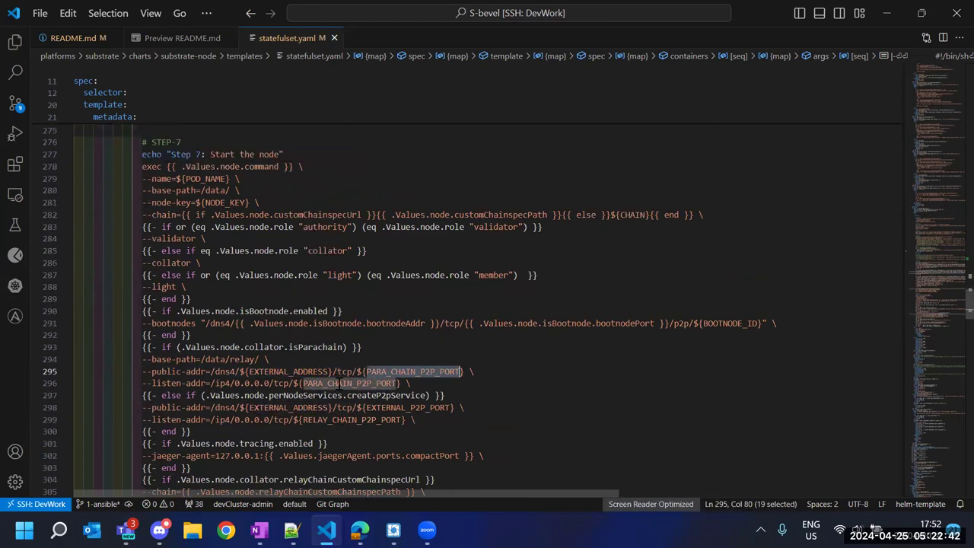
{"action": "scroll", "coordinate": [339, 384], "scroll_direction": "up", "scroll_amount": 3}
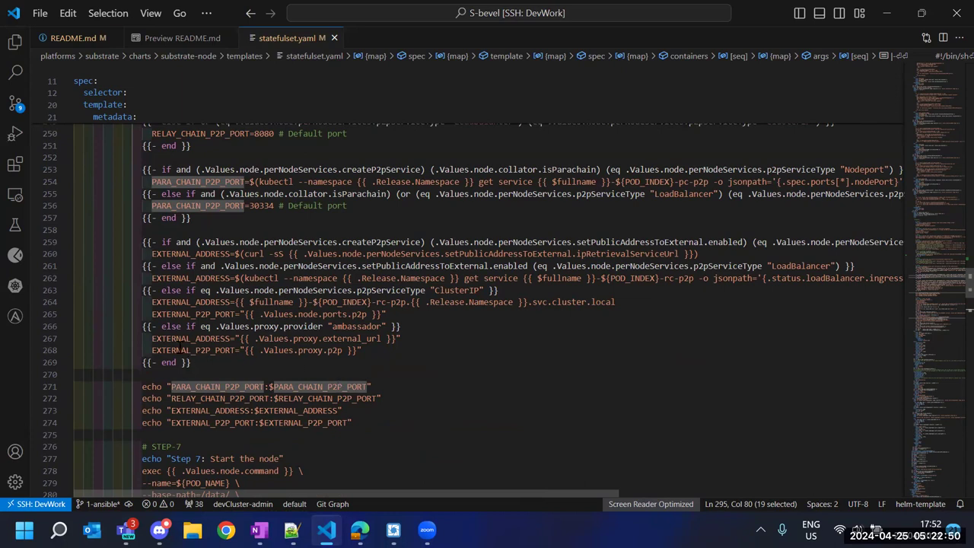
{"action": "left_click", "coordinate": [176, 339]}
{"action": "left_click", "coordinate": [237, 339], "text": "shift"}
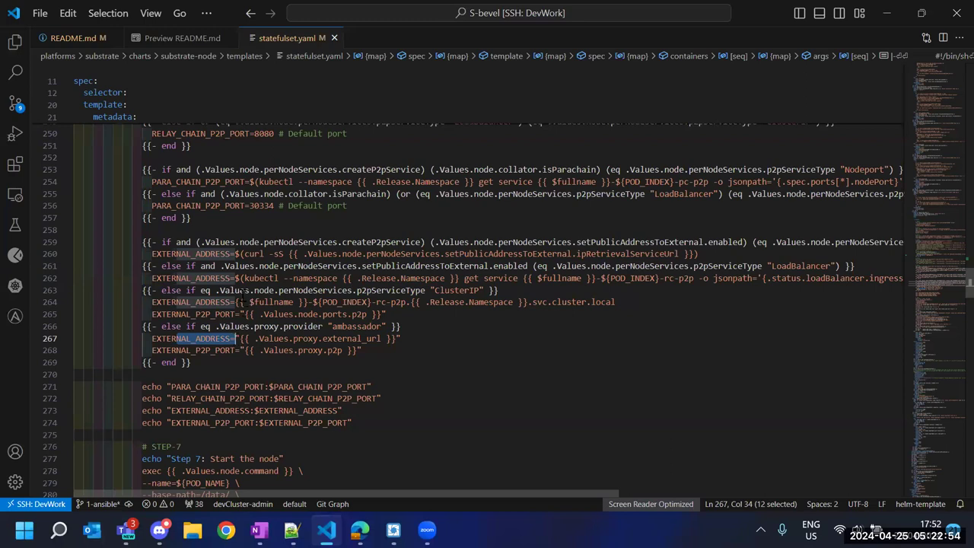
{"action": "left_click", "coordinate": [150, 38]}
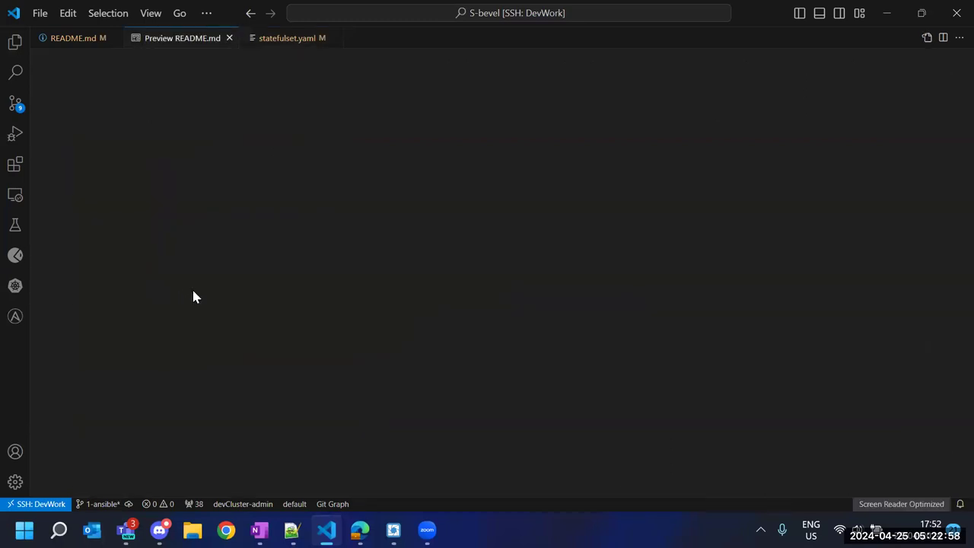
{"action": "left_click", "coordinate": [268, 41]}
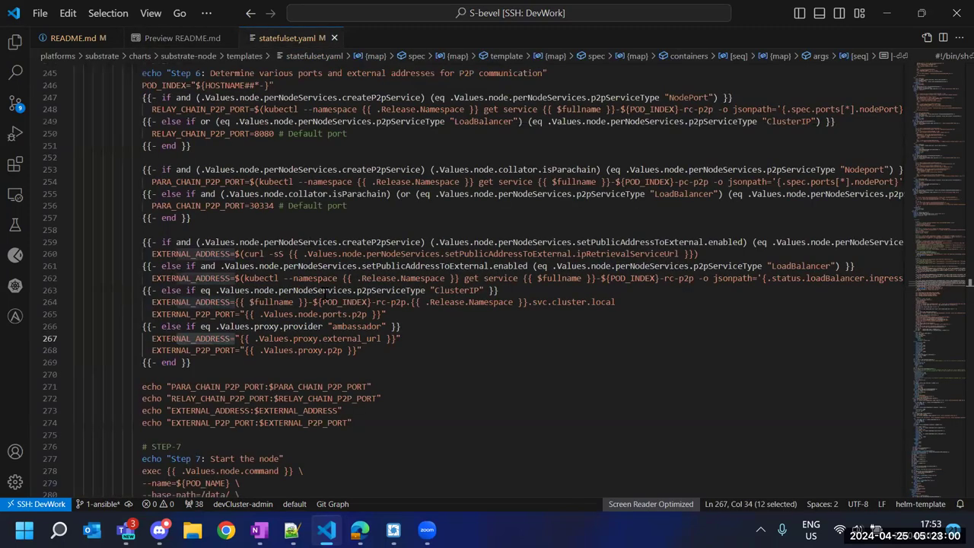
{"action": "double_click", "coordinate": [469, 290]}
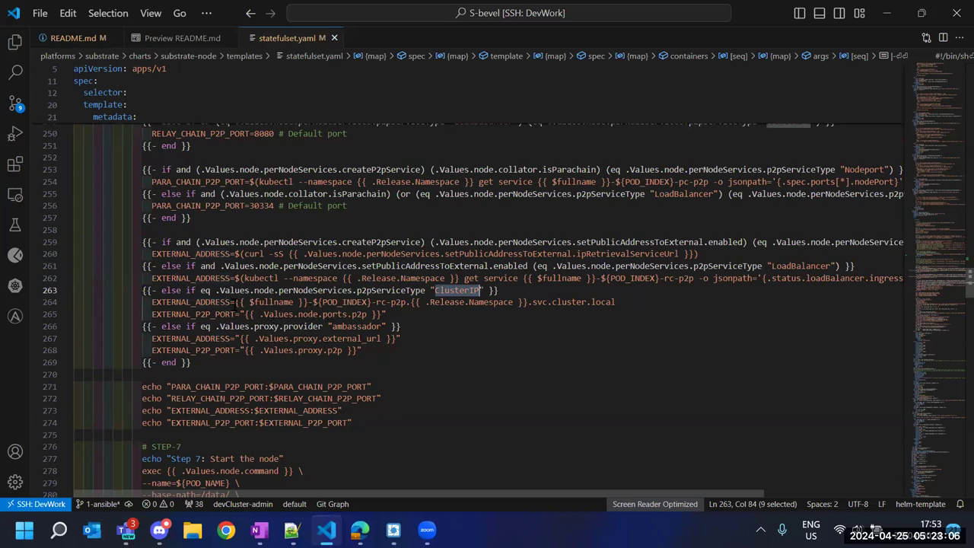
Highlight the .svc.cluster.local suffix and the EXTERNAL_ADDRESS and EXTERNAL_P2P_PORT assignments under the ClusterIP condition in statefulset.yaml
{"action": "left_click_drag", "start_coordinate": [529, 303], "coordinate": [616, 302]}
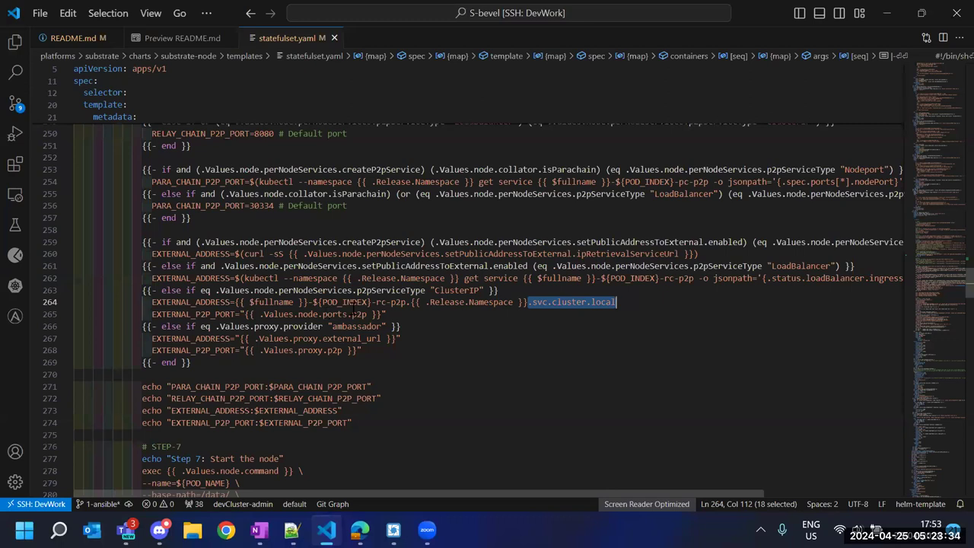
{"action": "left_click_drag", "start_coordinate": [387, 315], "coordinate": [67, 303]}
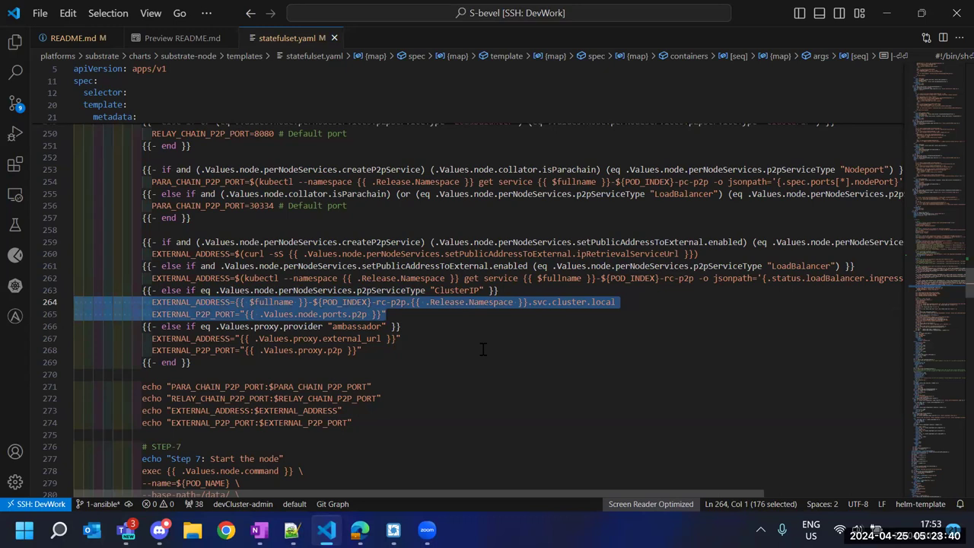
Examine the Step 7 node start command and its arguments in statefulset.yaml, highlighting the "Step 7: Start the node" echo line
{"action": "scroll", "coordinate": [482, 349], "scroll_direction": "down", "scroll_amount": 2}
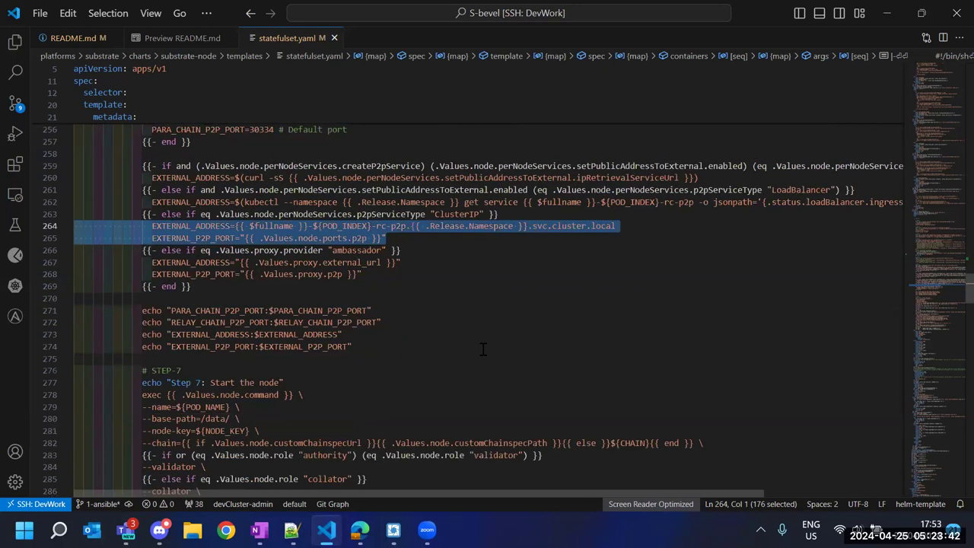
{"action": "scroll", "coordinate": [482, 350], "scroll_direction": "down", "scroll_amount": 4}
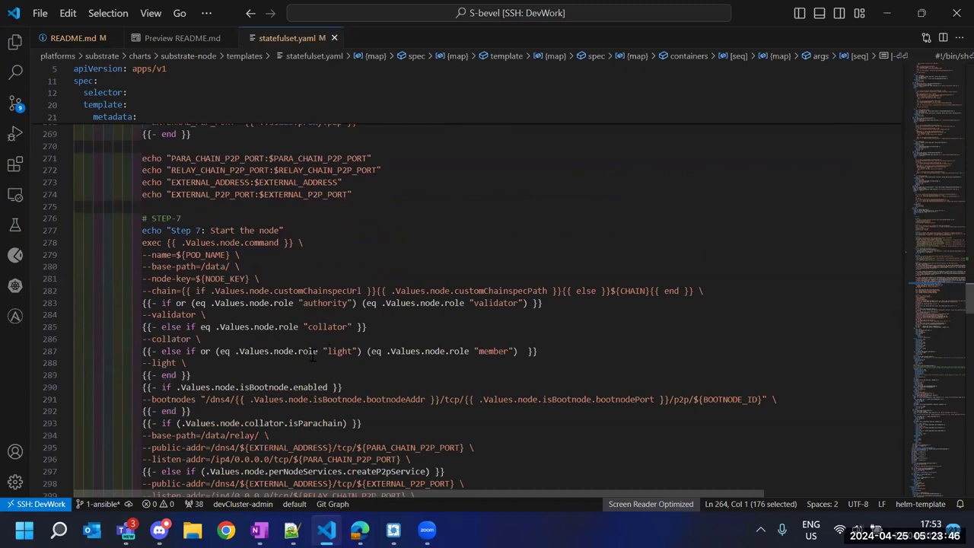
{"action": "scroll", "coordinate": [373, 320], "scroll_direction": "down", "scroll_amount": 3}
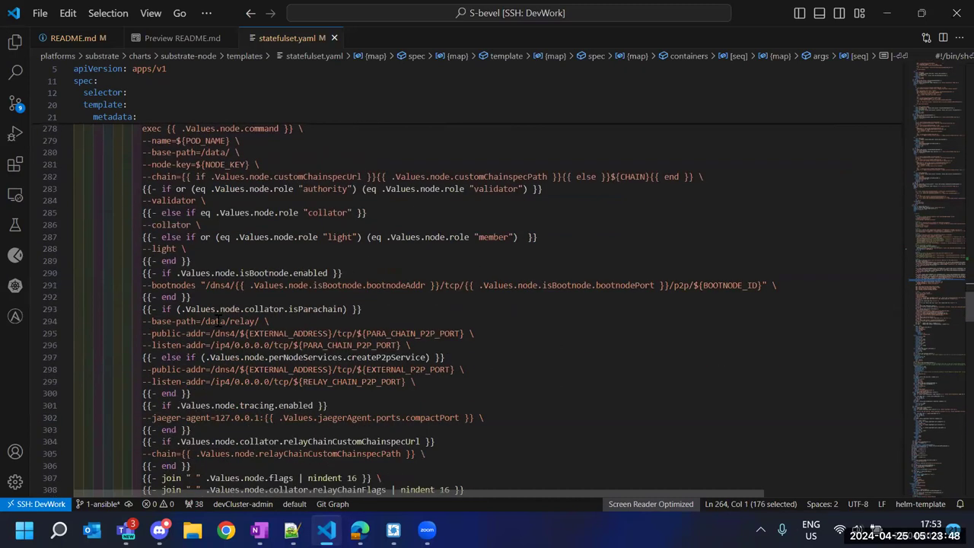
{"action": "scroll", "coordinate": [218, 321], "scroll_direction": "up", "scroll_amount": 2}
{"action": "left_click_drag", "start_coordinate": [149, 195], "coordinate": [284, 193]}
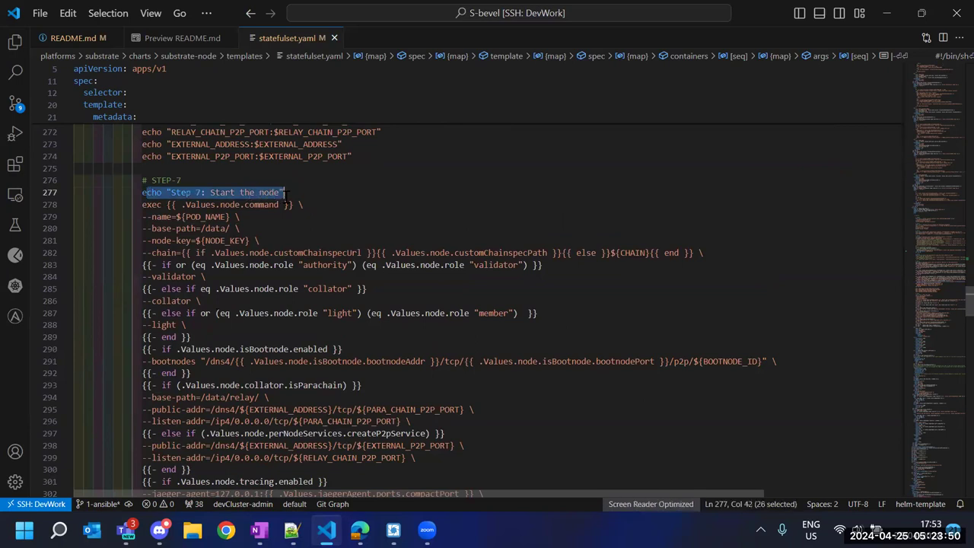
{"action": "scroll", "coordinate": [223, 324], "scroll_direction": "down", "scroll_amount": 2}
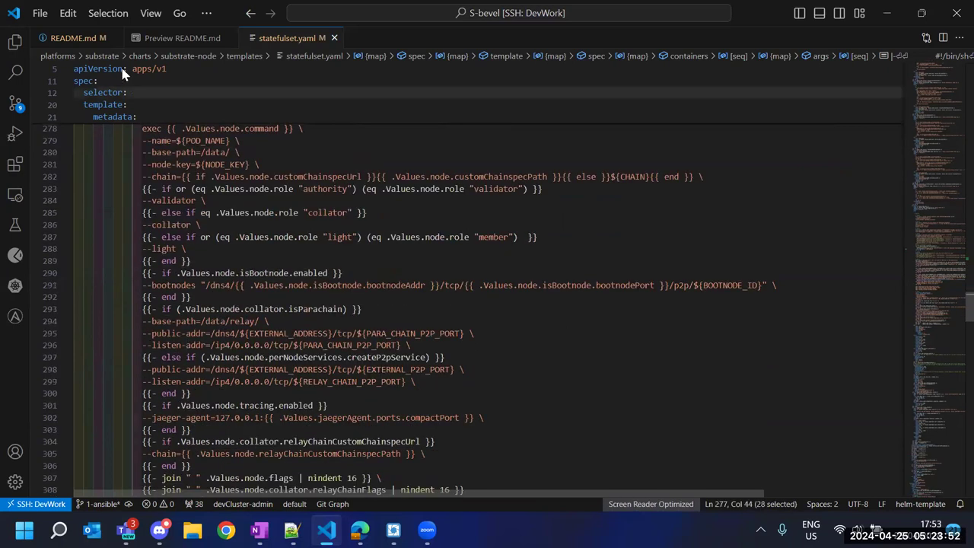
Return to the README preview and highlight the Install Bootnode heading, the validator-1 release name and the --set node.isBootnode.enabled=false option
{"action": "key", "text": "ctrl+Page_Up"}
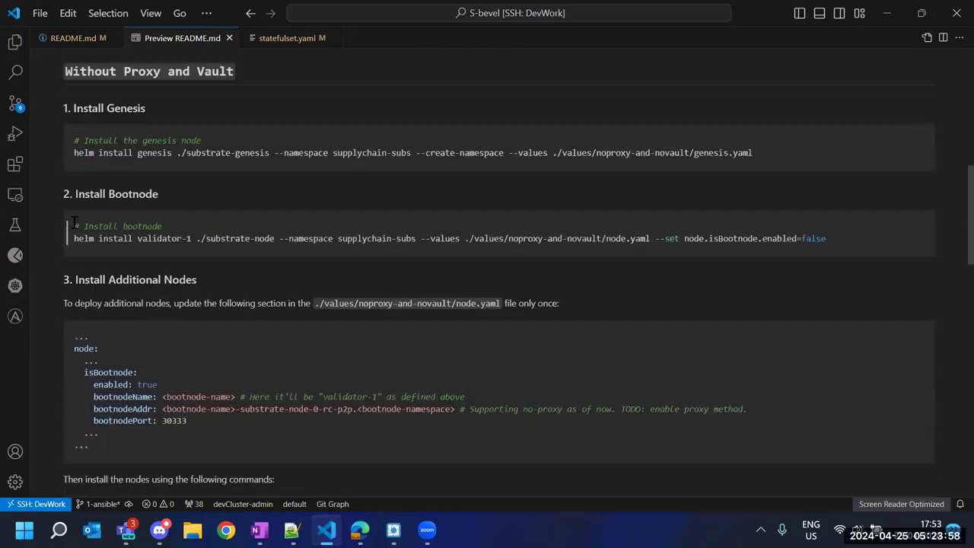
{"action": "left_click_drag", "start_coordinate": [75, 194], "coordinate": [160, 194]}
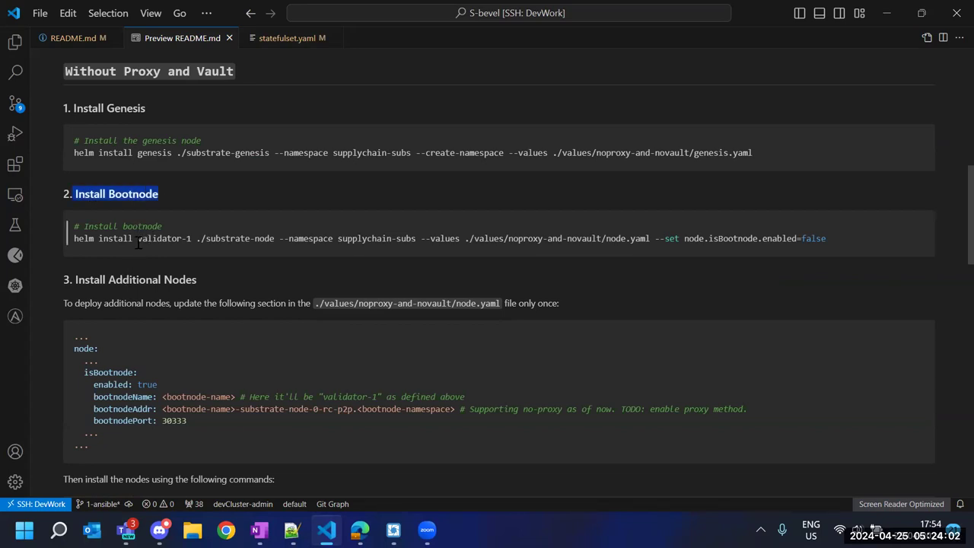
{"action": "left_click_drag", "start_coordinate": [138, 239], "coordinate": [186, 242]}
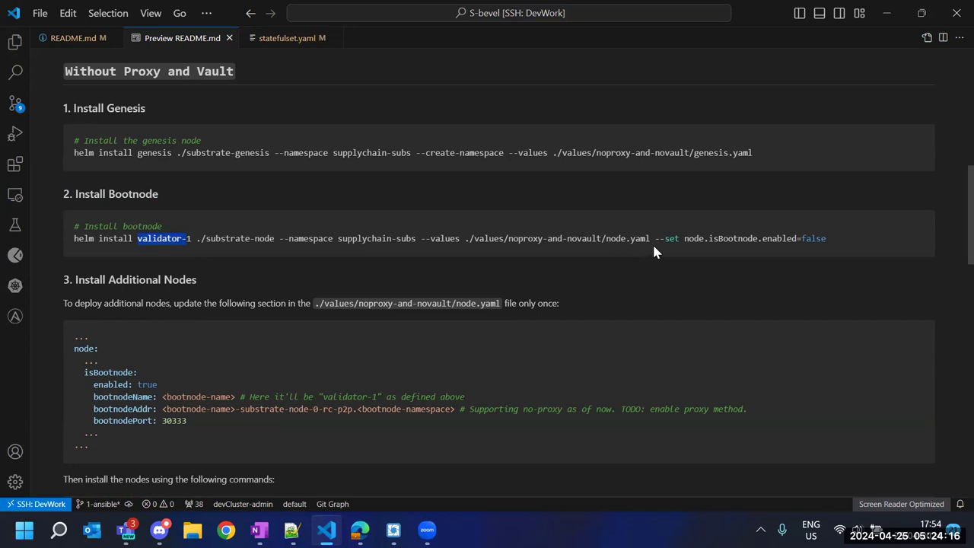
{"action": "left_click_drag", "start_coordinate": [660, 238], "coordinate": [827, 238]}
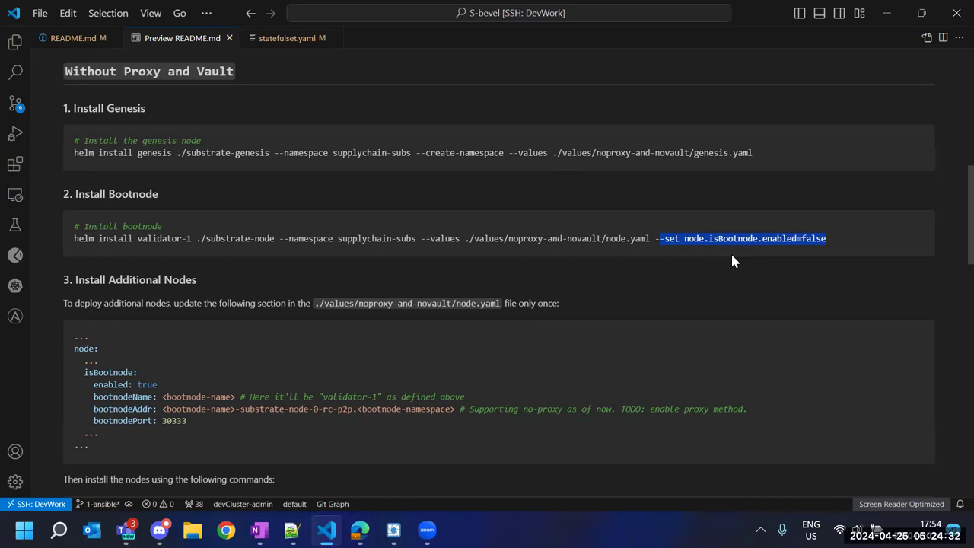
{"action": "left_click", "coordinate": [761, 253]}
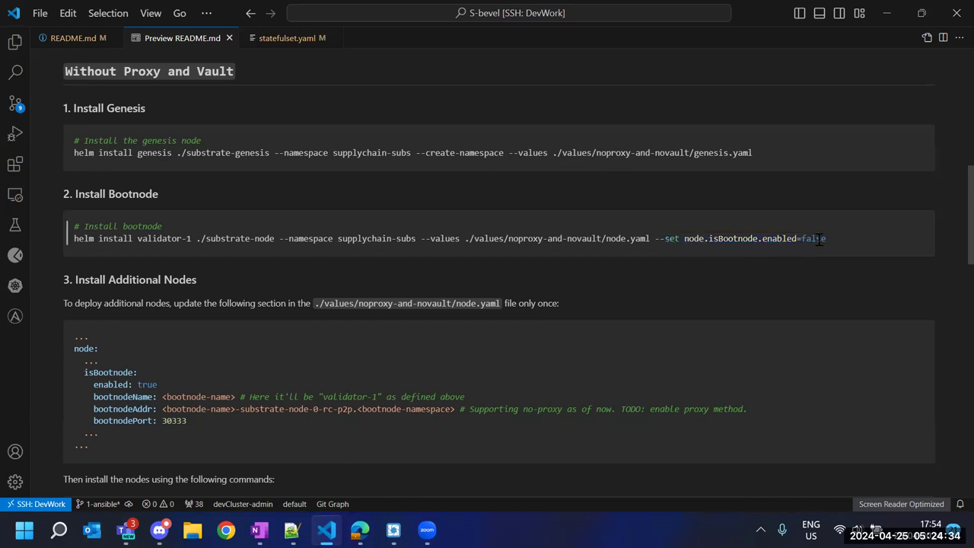
{"action": "left_click_drag", "start_coordinate": [816, 238], "coordinate": [828, 239]}
Highlight the whole bootnode install command, followed by its --values ./values/noproxy-and-novault/node.yaml argument
{"action": "left_click_drag", "start_coordinate": [70, 226], "coordinate": [672, 250]}
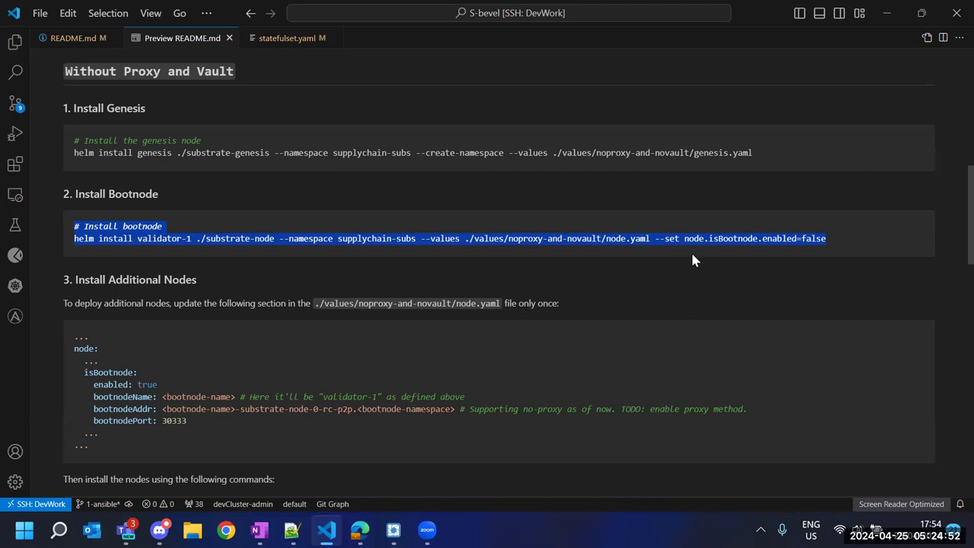
{"action": "left_click", "coordinate": [667, 254]}
{"action": "left_click_drag", "start_coordinate": [423, 238], "coordinate": [649, 239]}
Show the project files, collapse the substrate-node chart folder and expand the values/noproxy-and-novault folder
{"action": "left_click", "coordinate": [7, 49]}
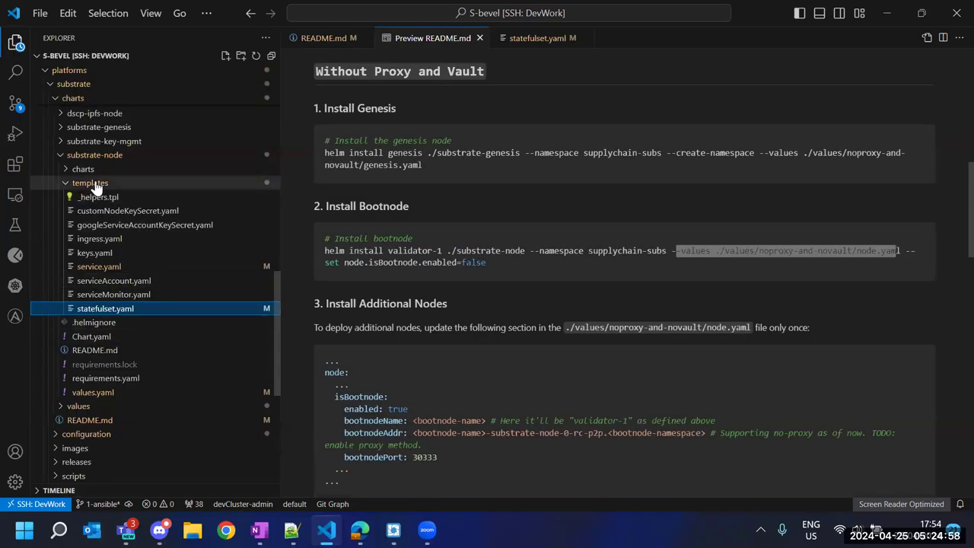
{"action": "left_click", "coordinate": [93, 183]}
{"action": "left_click", "coordinate": [93, 155]}
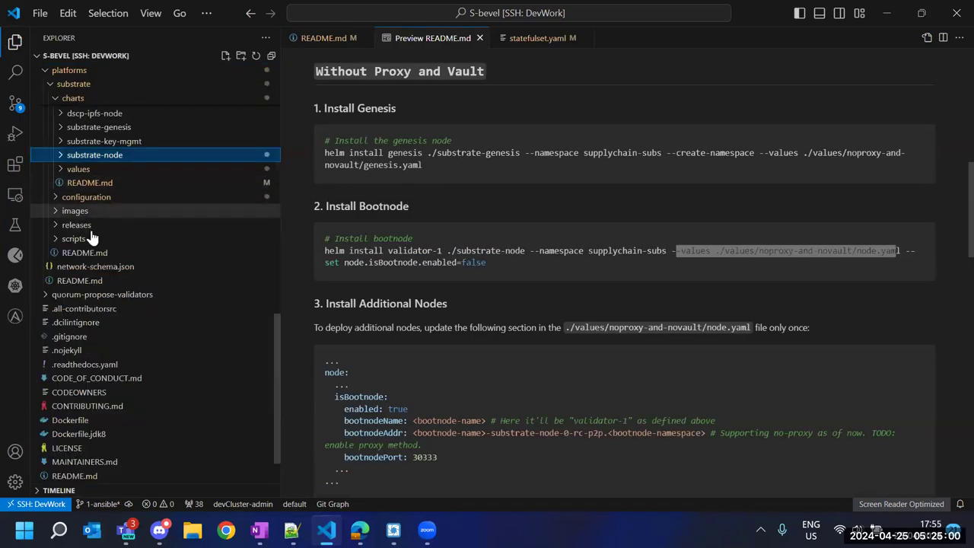
{"action": "left_click", "coordinate": [84, 170]}
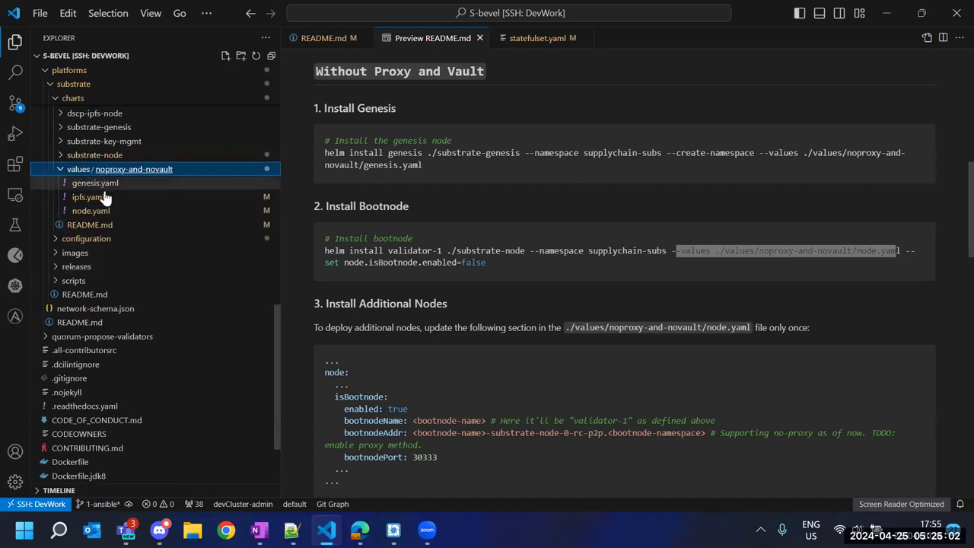
Review the isBootnode settings and role in node.yaml alongside the README's node.isBootnode.enabled=false override for the bootnode install
{"action": "left_click", "coordinate": [97, 213]}
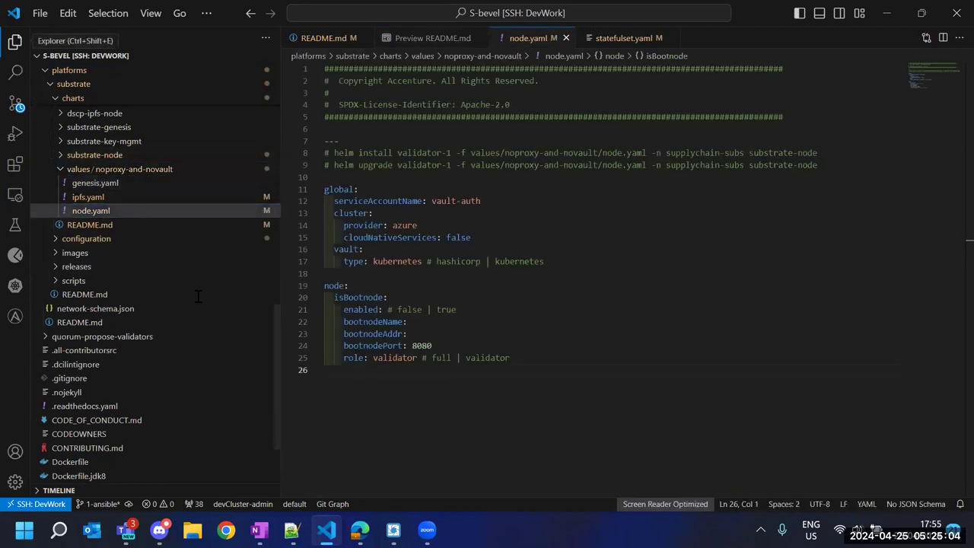
{"action": "left_click", "coordinate": [14, 41]}
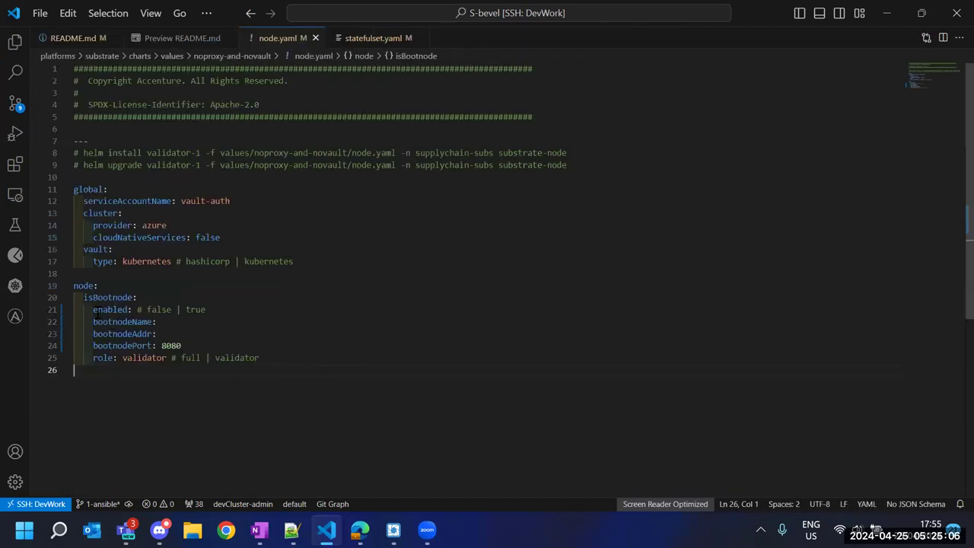
{"action": "left_click", "coordinate": [160, 38]}
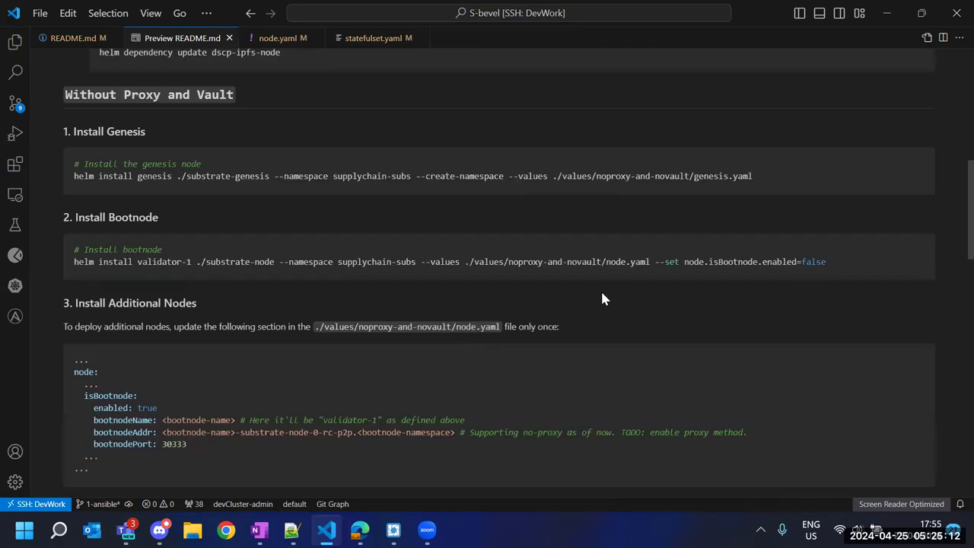
{"action": "left_click_drag", "start_coordinate": [684, 261], "coordinate": [830, 262]}
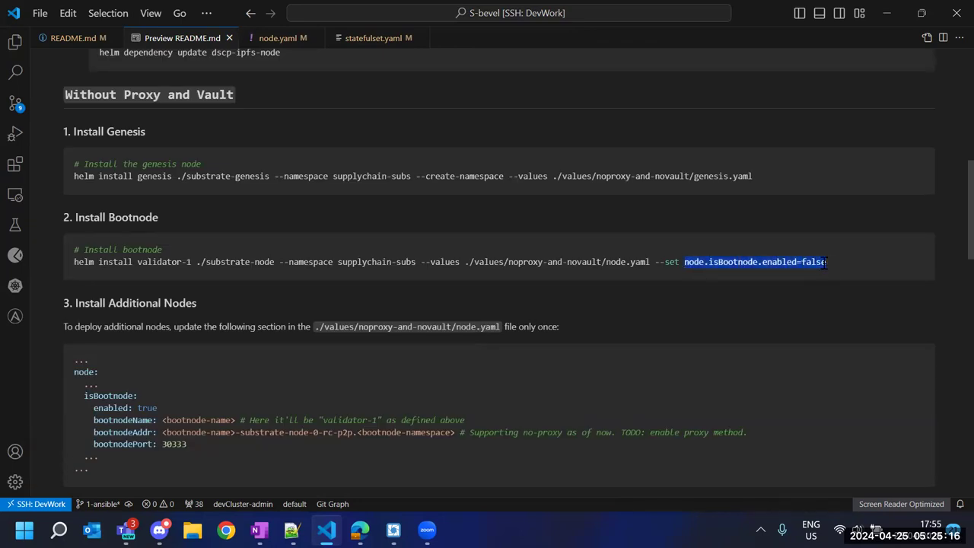
{"action": "left_click", "coordinate": [835, 270]}
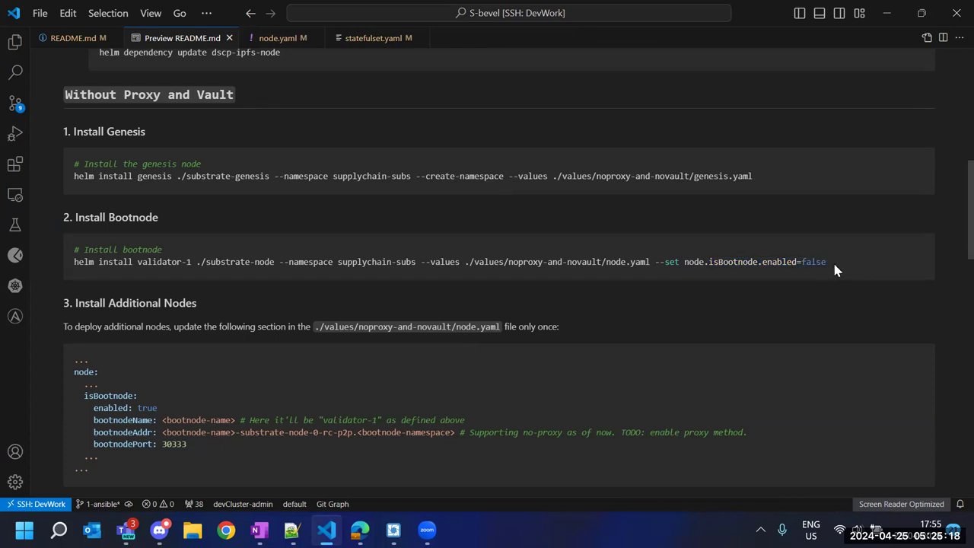
{"action": "left_click", "coordinate": [266, 41]}
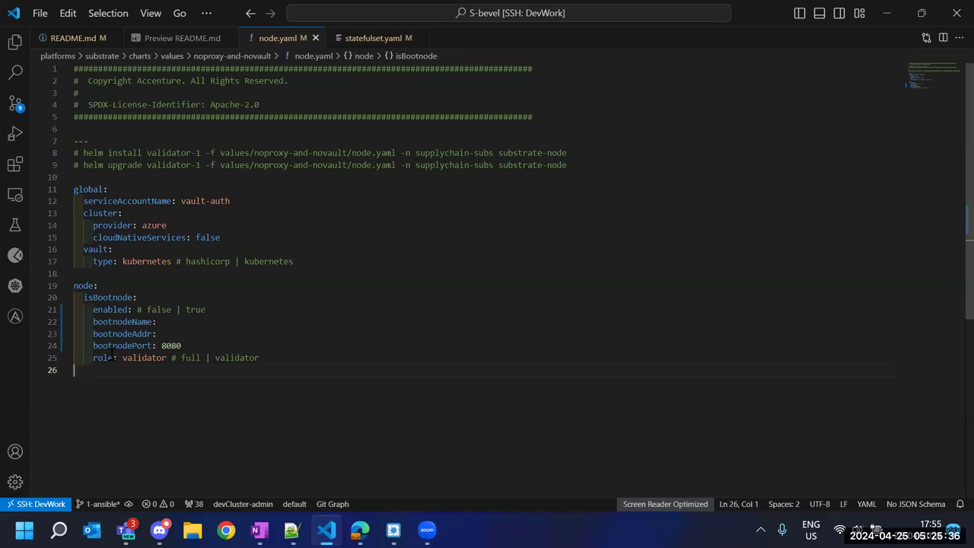
{"action": "left_click_drag", "start_coordinate": [103, 358], "coordinate": [185, 358]}
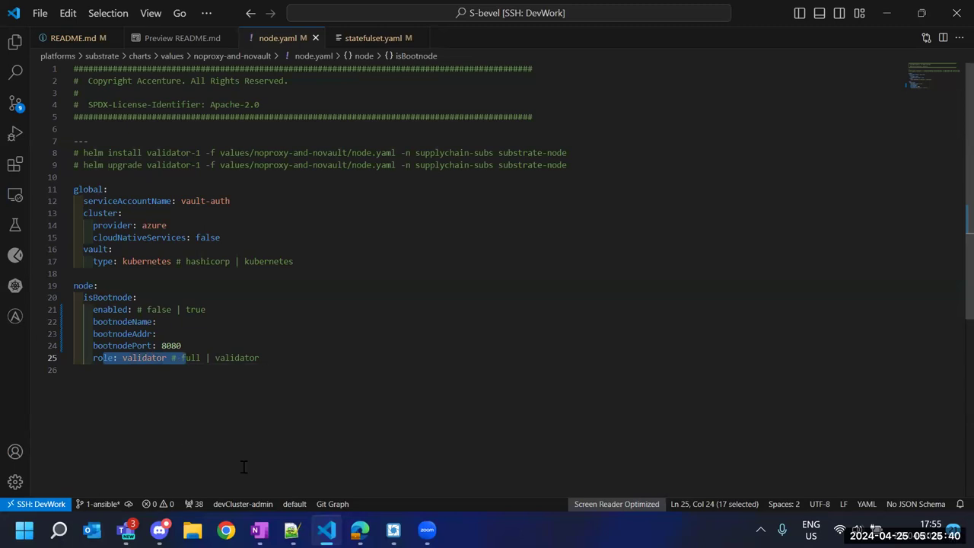
Switch to Lens, mark the substrate-node-validator-1-keys secret in the list, and return to VS Code
{"action": "left_click", "coordinate": [376, 521]}
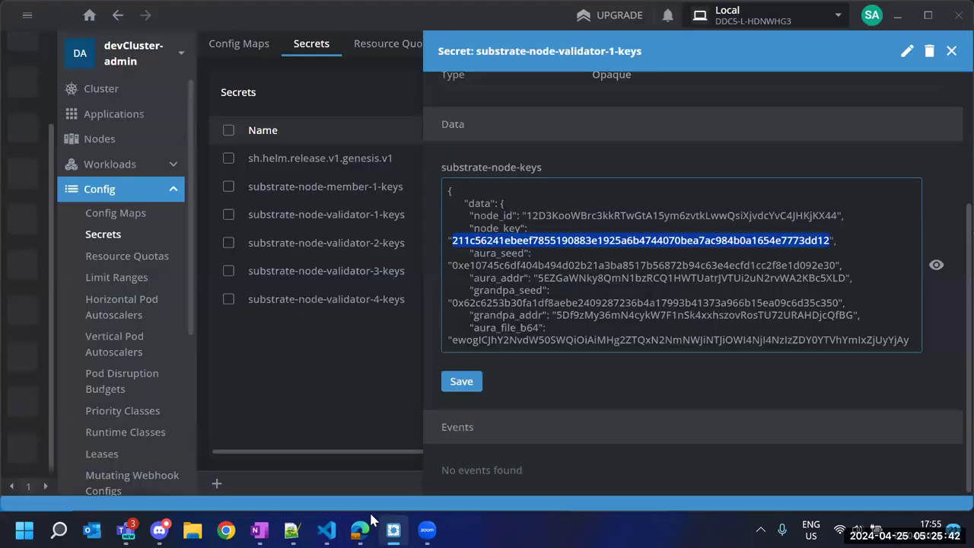
{"action": "left_click", "coordinate": [228, 215]}
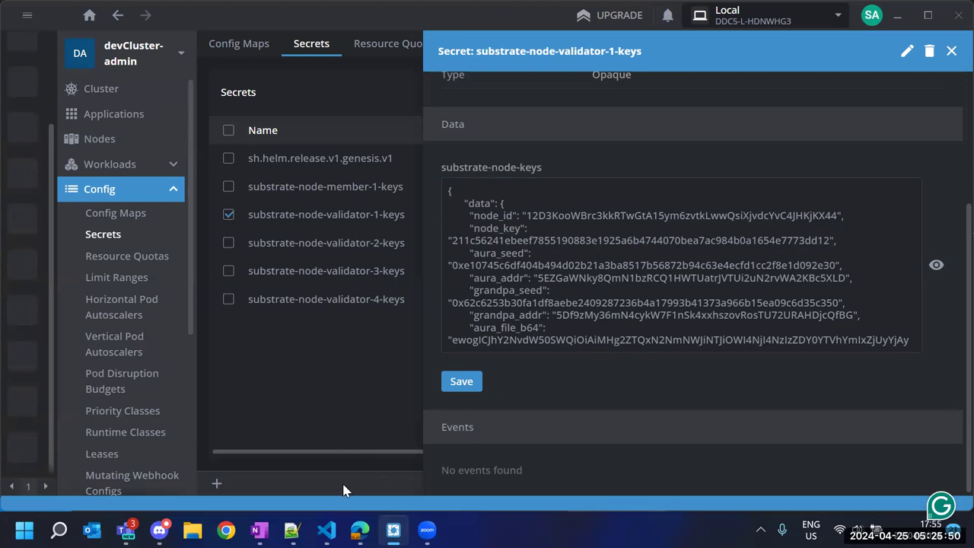
{"action": "key", "text": "alt+Tab"}
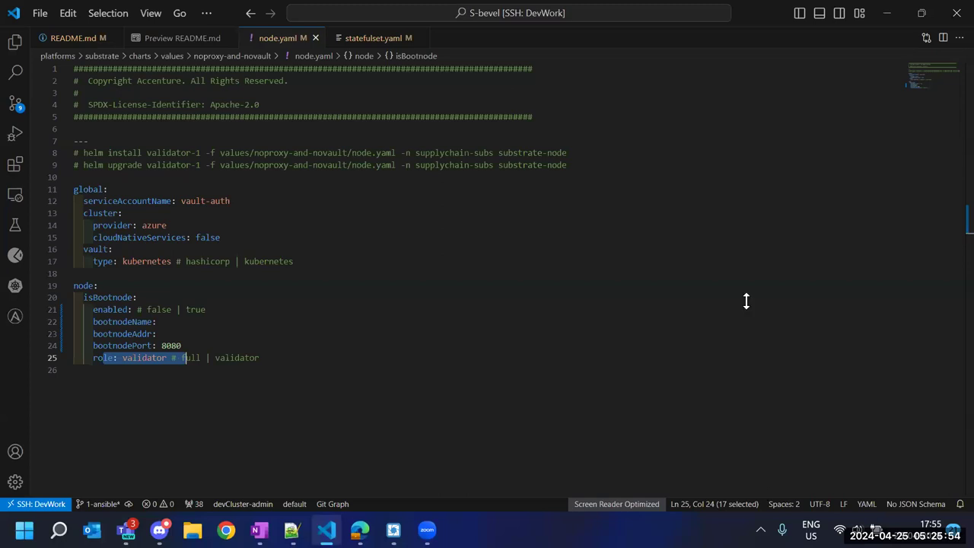
Try to install validator-1 in the supplychain-subs namespace by running the README's Install Bootnode helm command in the terminal
{"action": "key", "text": "ctrl+grave"}
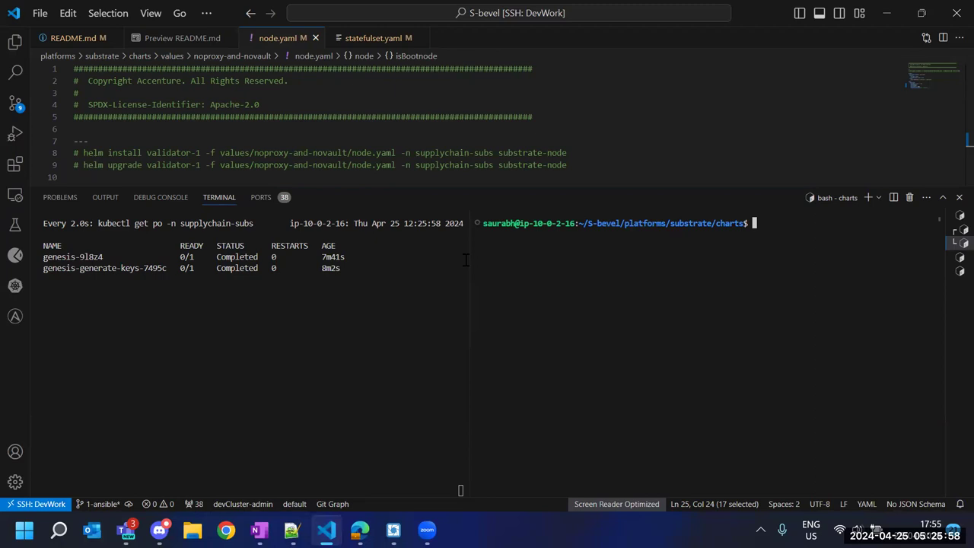
{"action": "left_click", "coordinate": [161, 38]}
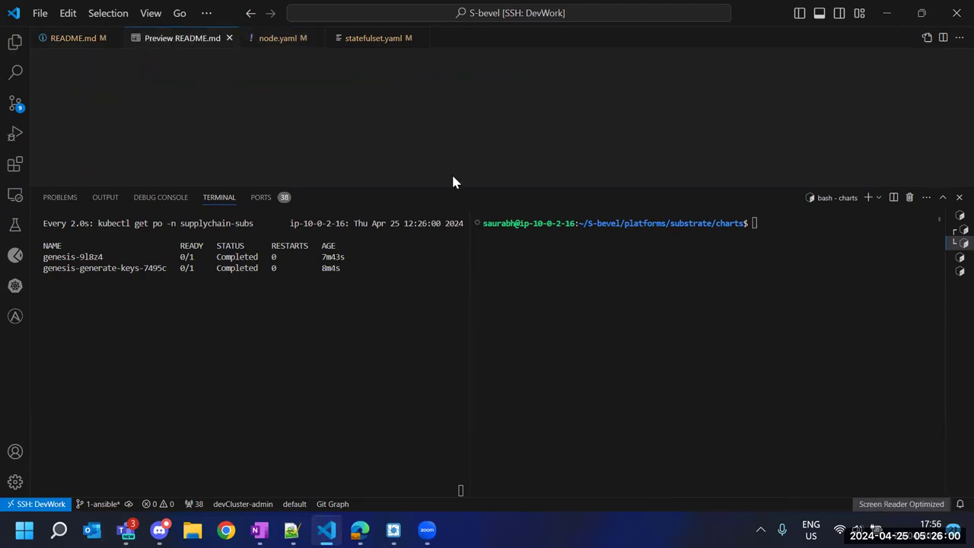
{"action": "left_click_drag", "start_coordinate": [446, 185], "coordinate": [472, 379]}
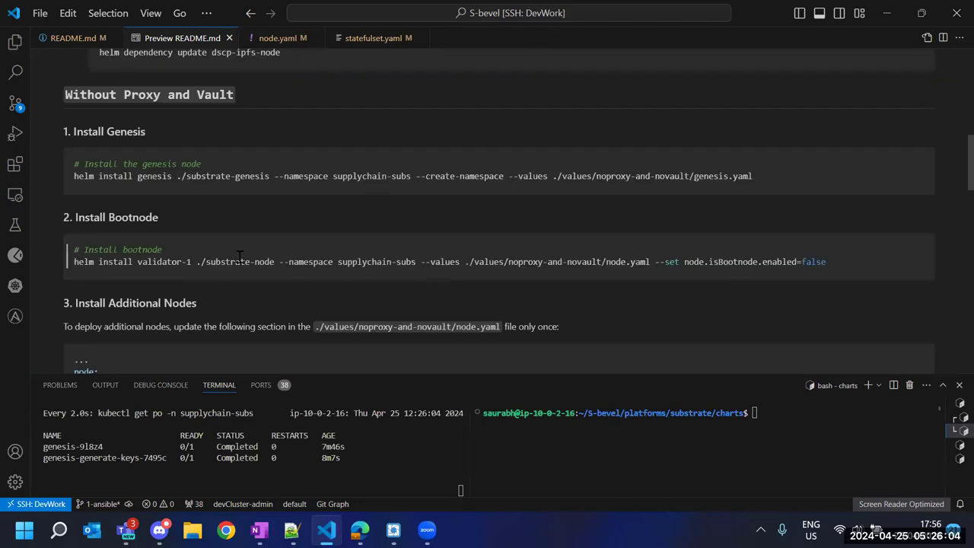
{"action": "left_click_drag", "start_coordinate": [76, 248], "coordinate": [793, 274]}
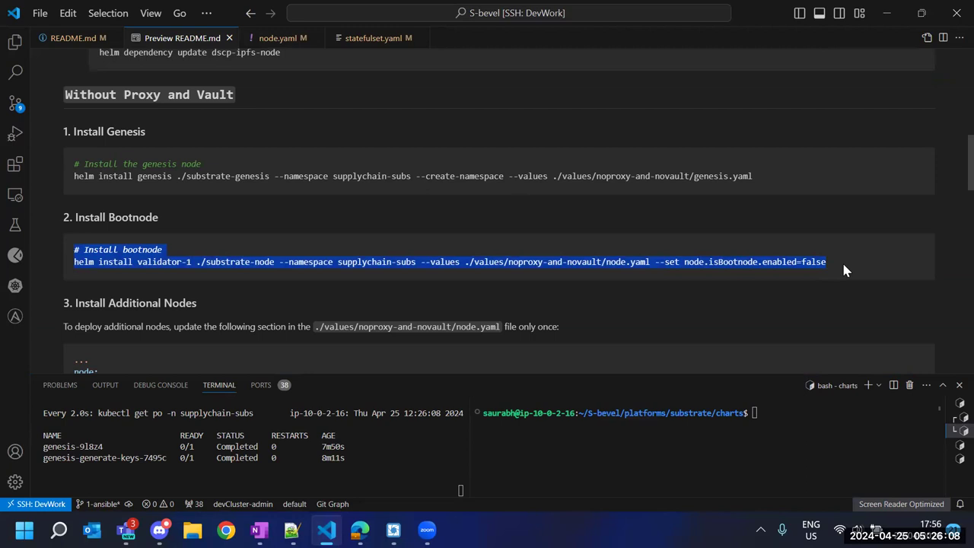
{"action": "left_click", "coordinate": [560, 466]}
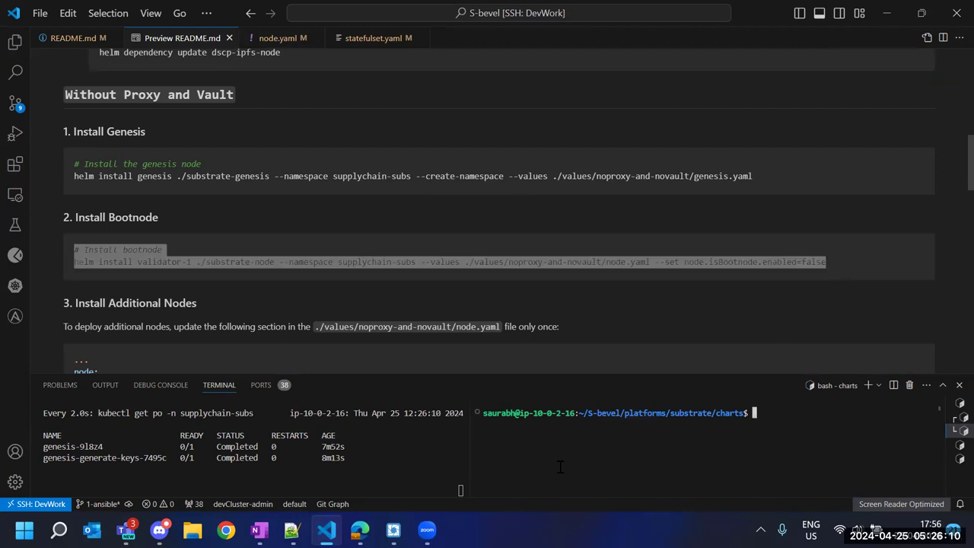
{"action": "key", "text": "ctrl+v"}
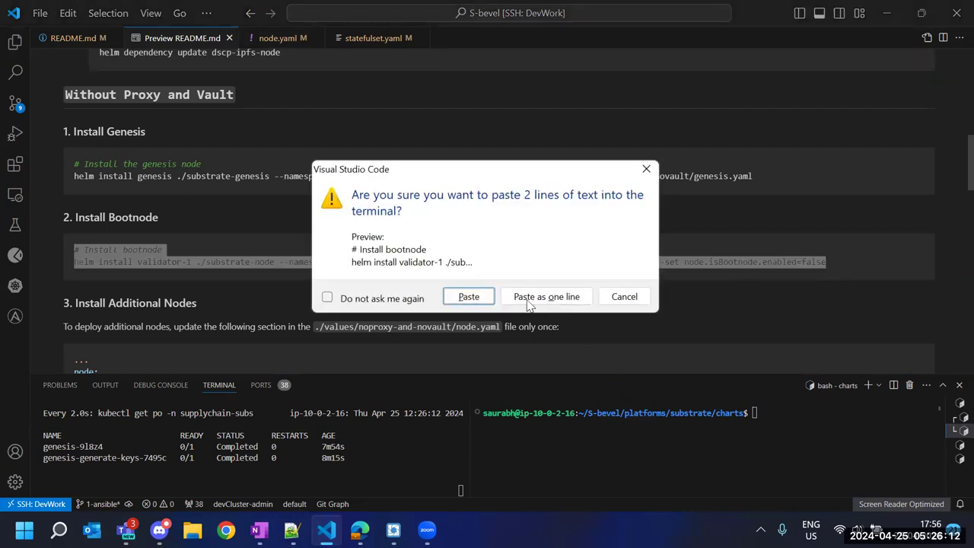
{"action": "key", "text": "Return"}
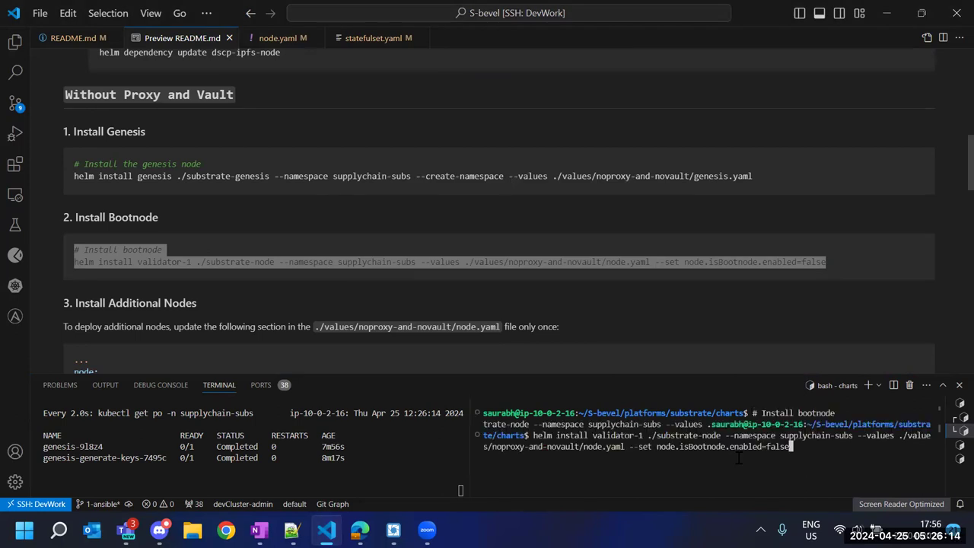
{"action": "key", "text": "Return"}
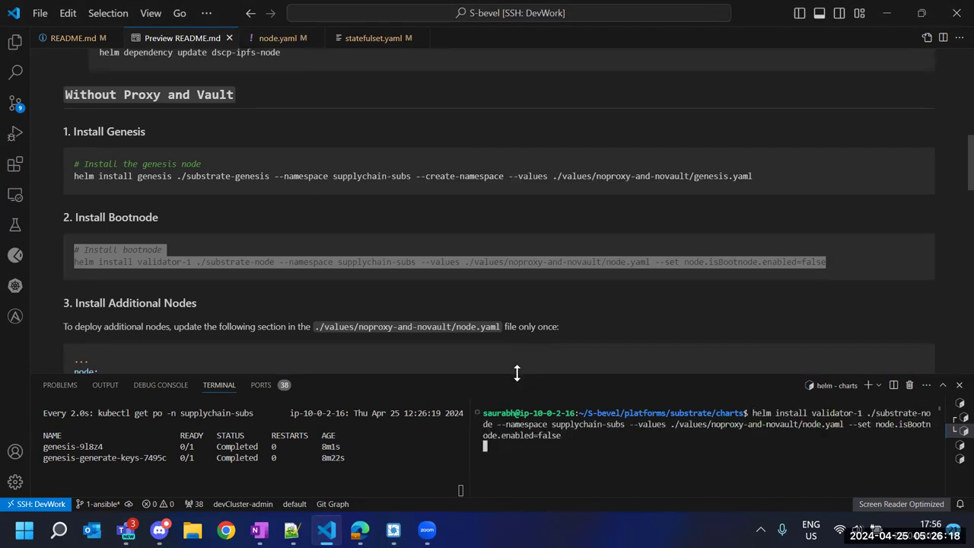
Delete the conflicting storage class with the command kdd sc storage-validator-1
{"action": "left_click_drag", "start_coordinate": [517, 371], "coordinate": [520, 247]}
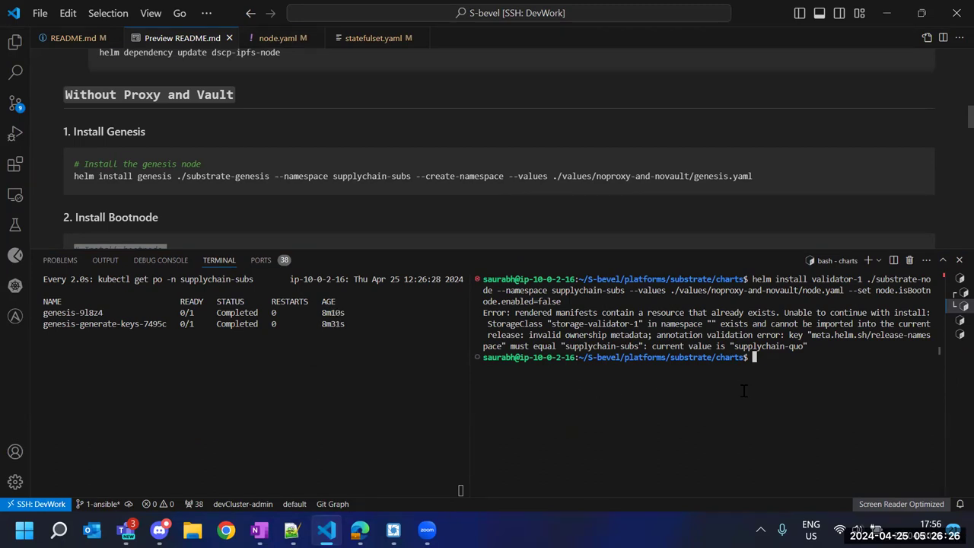
{"action": "type", "text": "kdd sc"}
{"action": "double_click", "coordinate": [611, 322]}
{"action": "key", "text": "ctrl+c"}
{"action": "key", "text": "ctrl+v"}
{"action": "key", "text": "Return"}
Try to delete the storage class storage-validator-2 as well
{"action": "key", "text": "Up"}
{"action": "key", "text": "BackSpace"}
{"action": "type", "text": "2"}
{"action": "key", "text": "Return"}
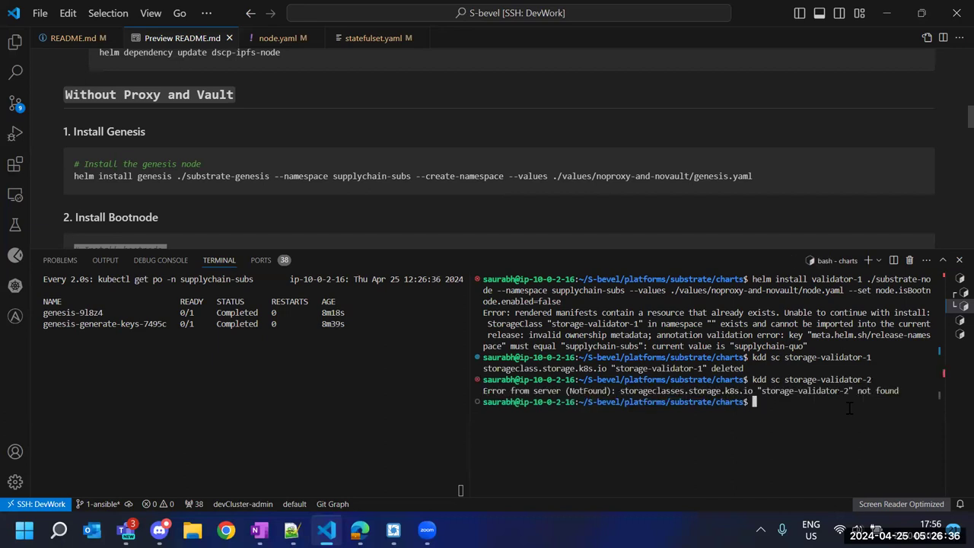
Clear the terminal and rerun the helm install of validator-1 with node.isBootnode.enabled=false
{"action": "key", "text": "ctrl+l"}
{"action": "key", "text": "Up"}
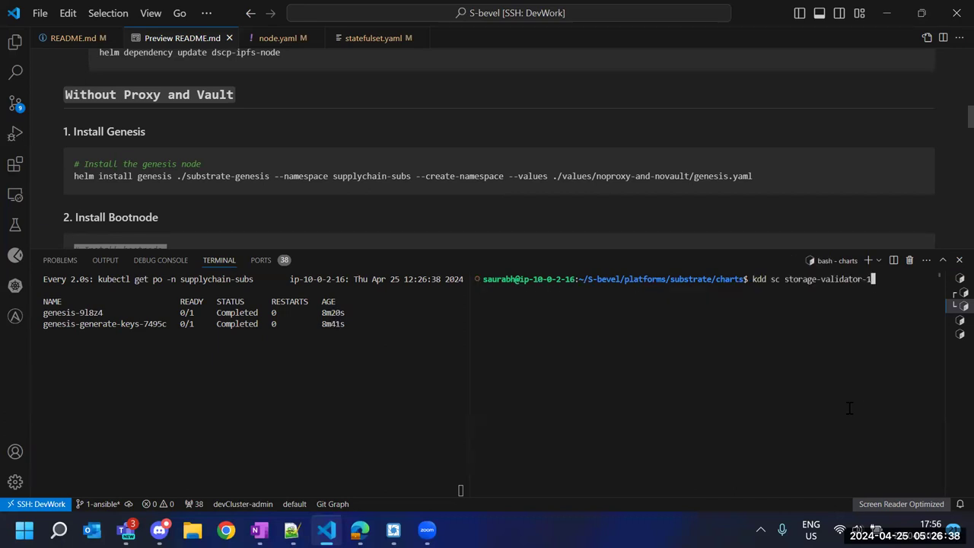
{"action": "key", "text": "Up"}
{"action": "key", "text": "Return"}
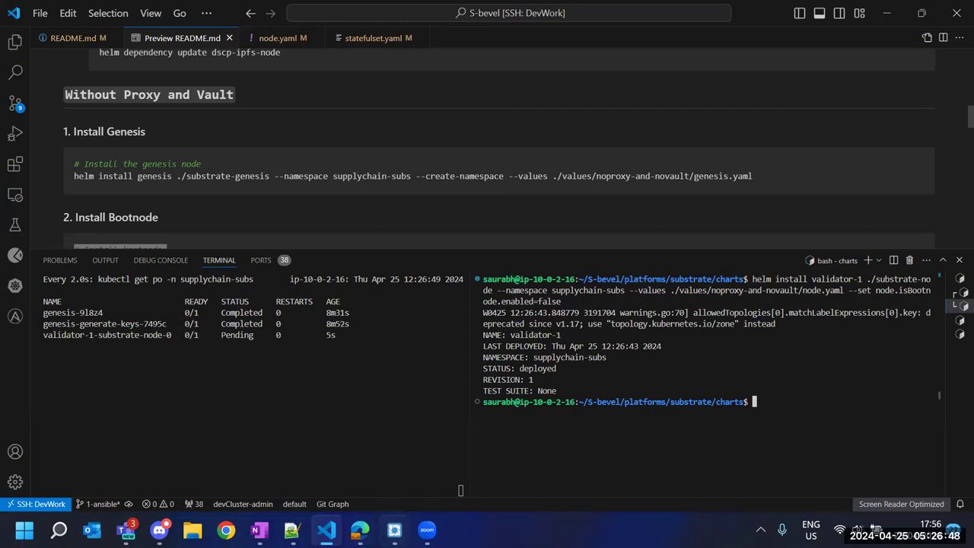
Switch to Lens and inspect the status and details of the validator-1-substrate-node-0 pod in the supplychain-subs namespace
{"action": "left_click", "coordinate": [394, 530]}
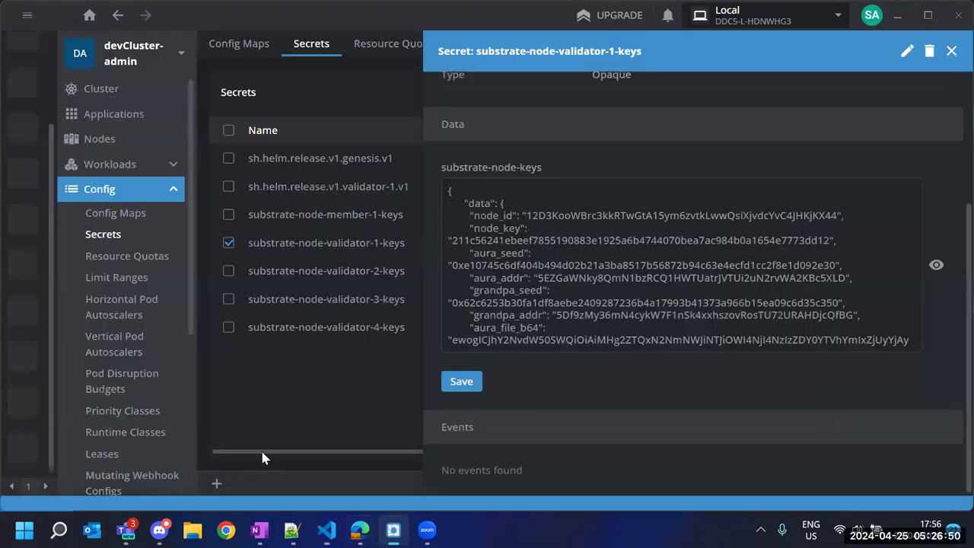
{"action": "left_click", "coordinate": [109, 163]}
{"action": "left_click", "coordinate": [98, 209]}
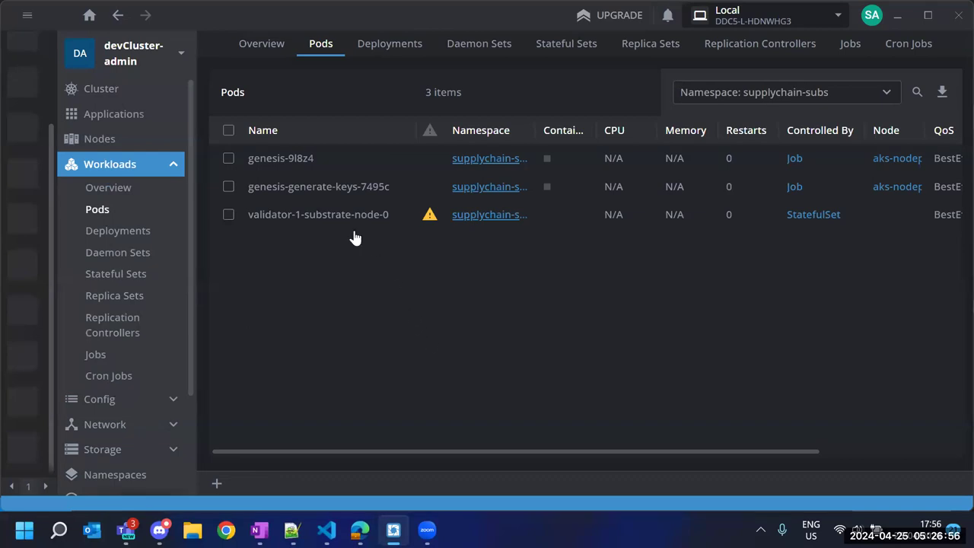
{"action": "scroll", "coordinate": [832, 221], "scroll_direction": "right", "scroll_amount": 3}
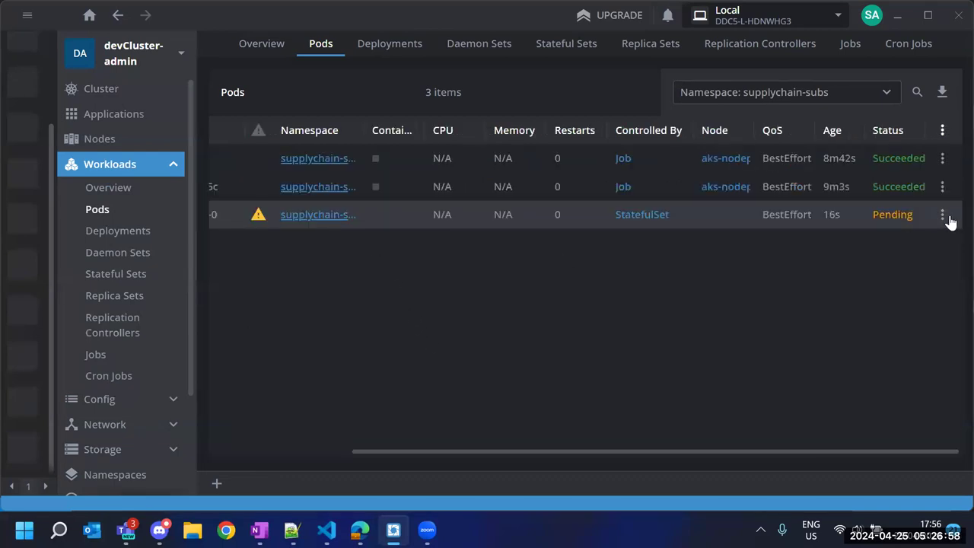
{"action": "left_click", "coordinate": [949, 217]}
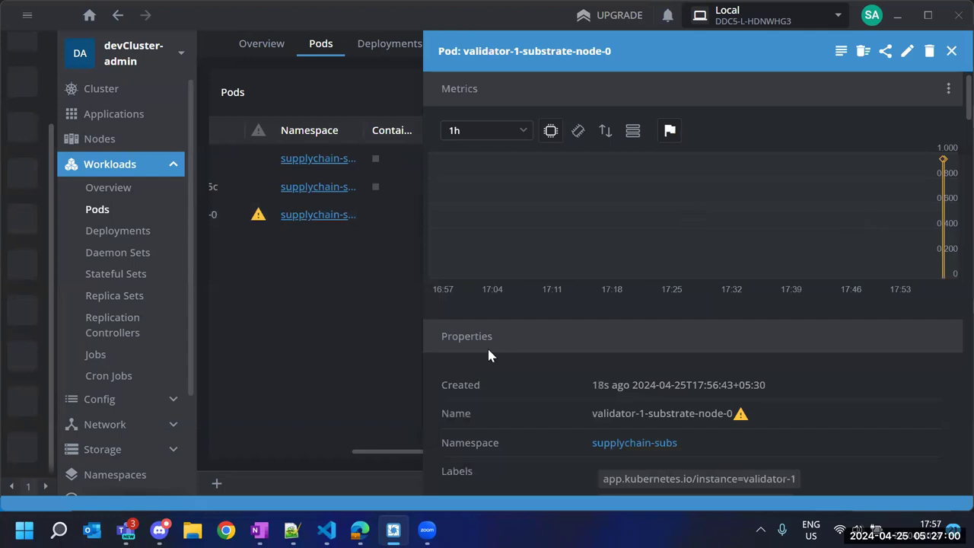
{"action": "left_click", "coordinate": [358, 383]}
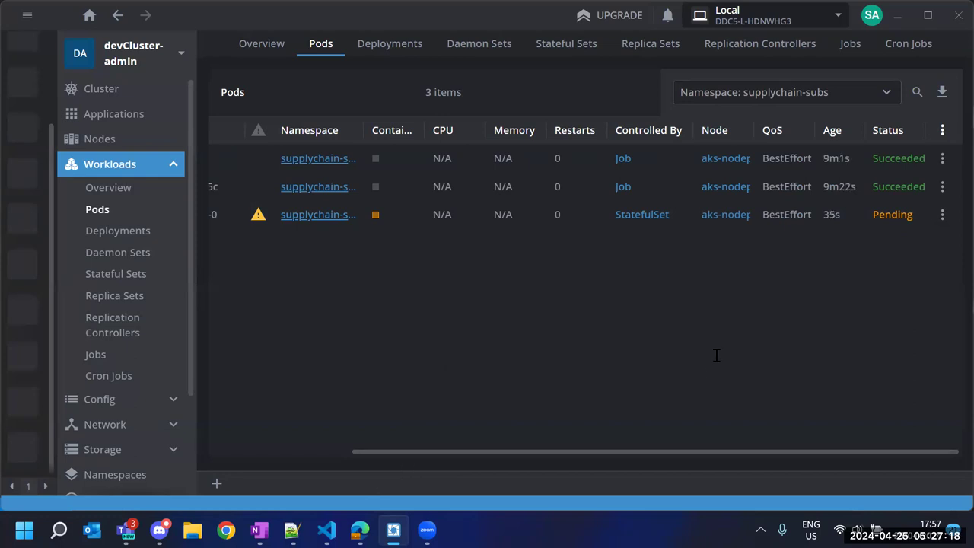
Return to VS Code and highlight the allowedTopologies deprecation warning in the helm install output
{"action": "key", "text": "alt+Tab"}
{"action": "left_click_drag", "start_coordinate": [782, 324], "coordinate": [466, 318]}
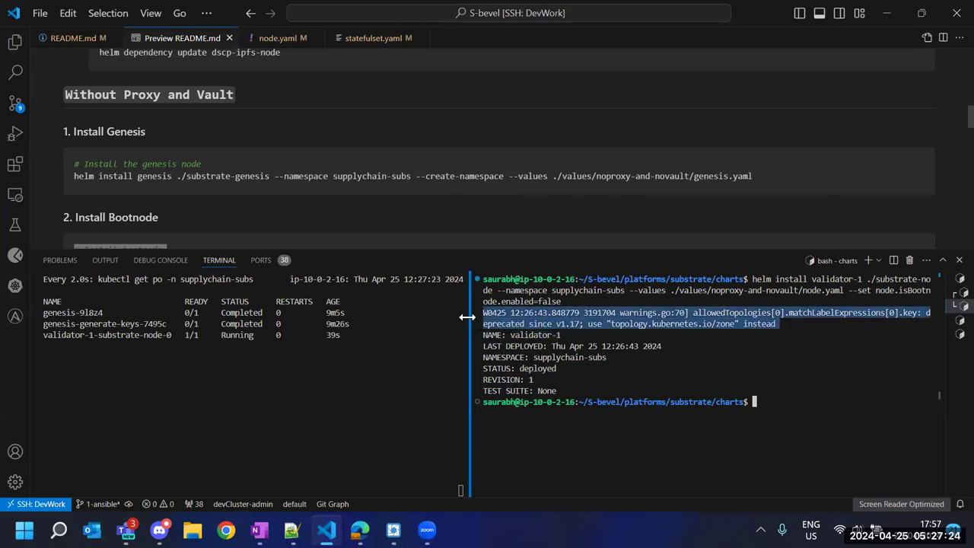
{"action": "key", "text": "ctrl+c"}
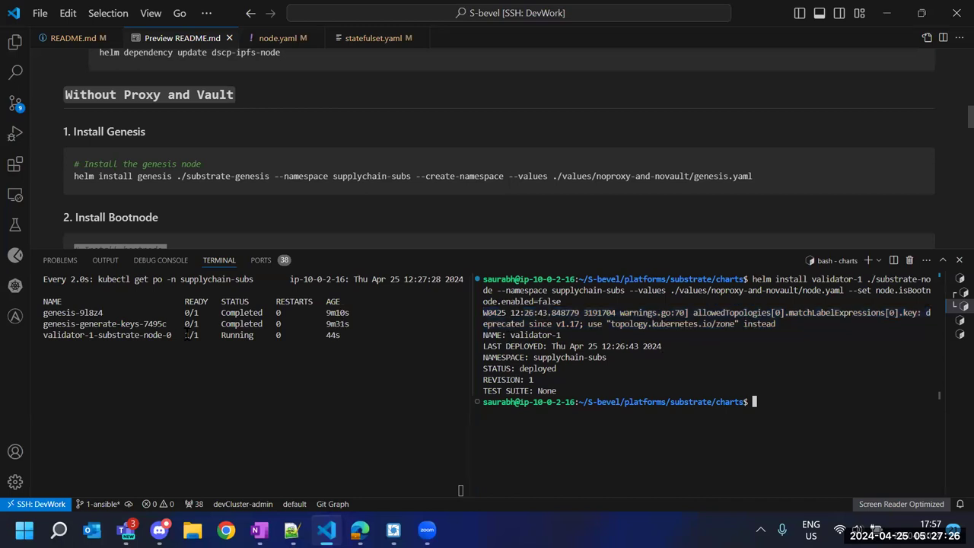
{"action": "left_click", "coordinate": [13, 47]}
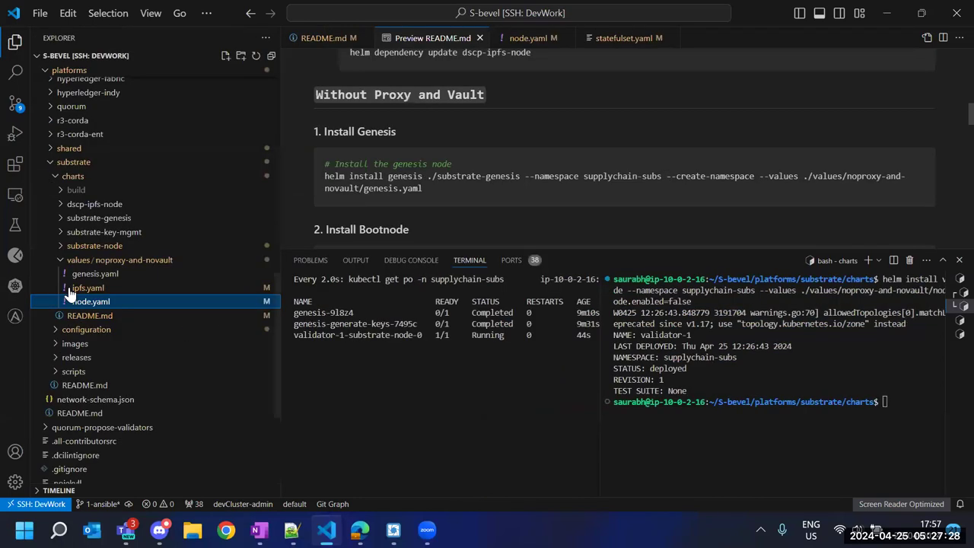
{"action": "left_click", "coordinate": [79, 260]}
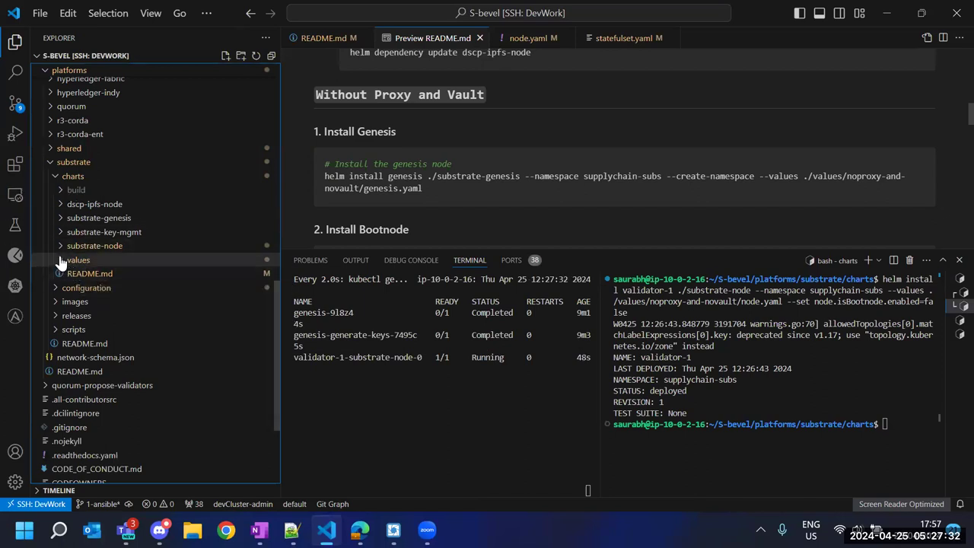
{"action": "left_click", "coordinate": [13, 44]}
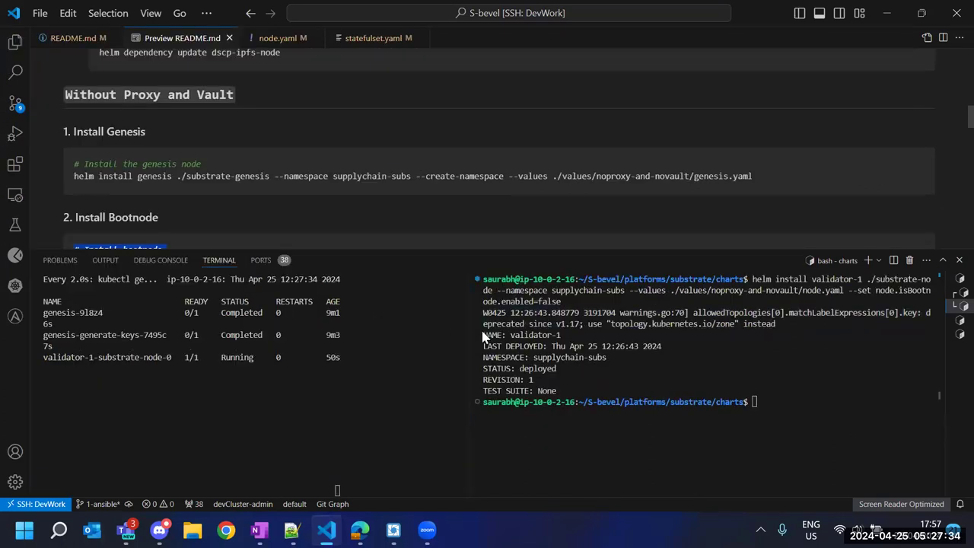
Enlarge the editor area above the terminal and open the node.yaml values file
{"action": "left_click", "coordinate": [634, 367]}
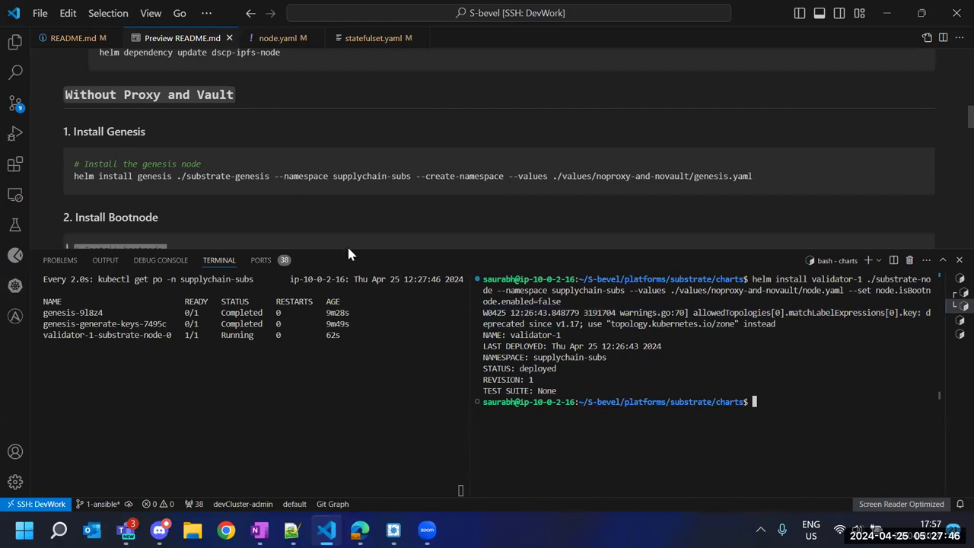
{"action": "left_click_drag", "start_coordinate": [348, 246], "coordinate": [348, 421]}
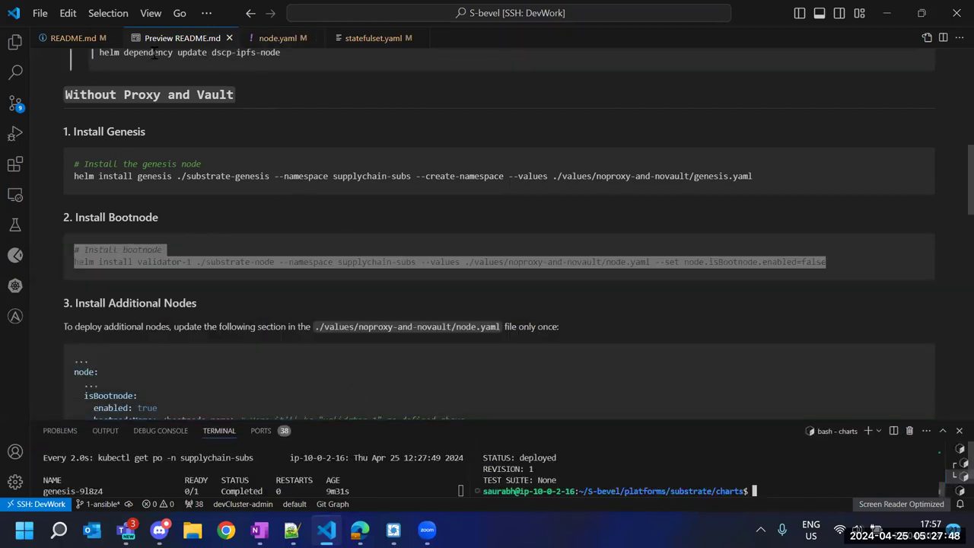
{"action": "left_click", "coordinate": [280, 39]}
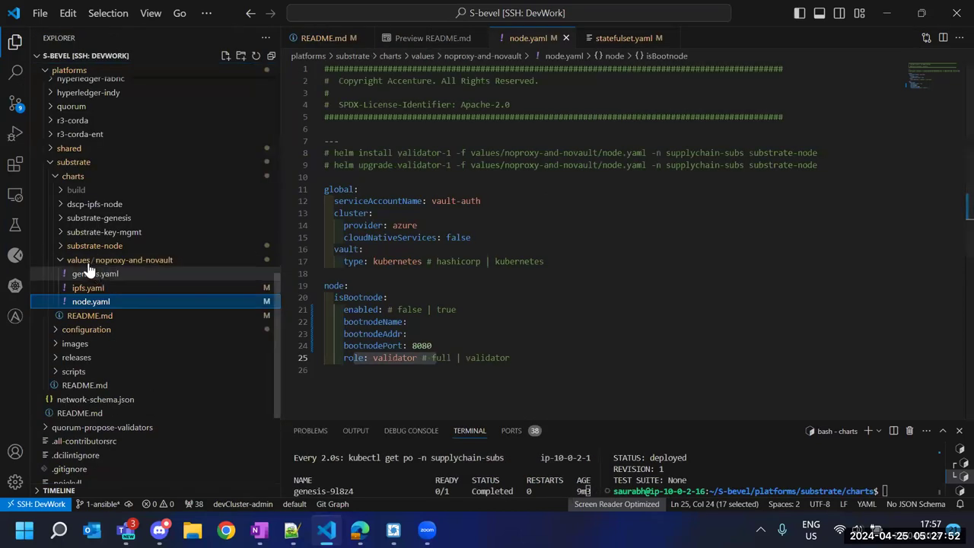
Open the values.yaml file of the substrate-node chart and look through its global and image settings
{"action": "left_click", "coordinate": [98, 261]}
{"action": "left_click", "coordinate": [111, 247]}
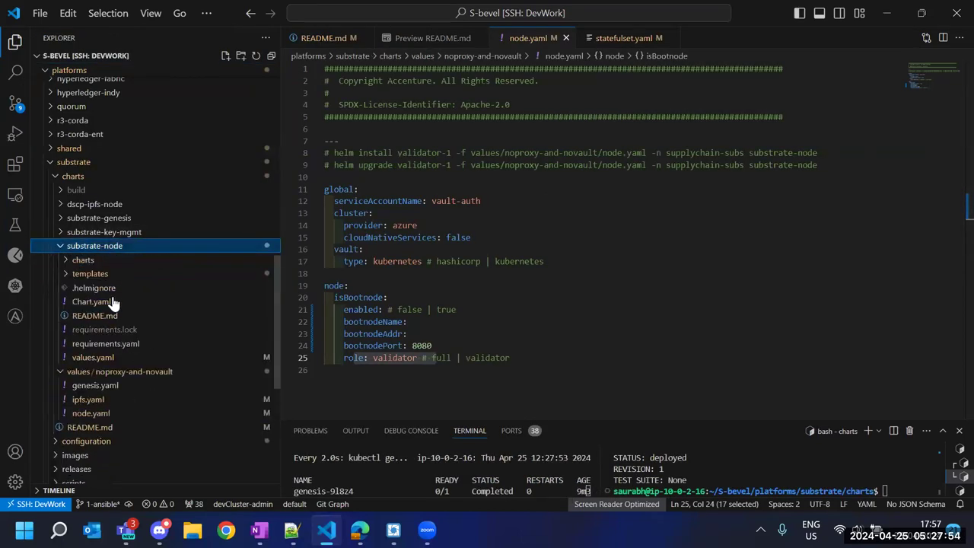
{"action": "left_click", "coordinate": [109, 357]}
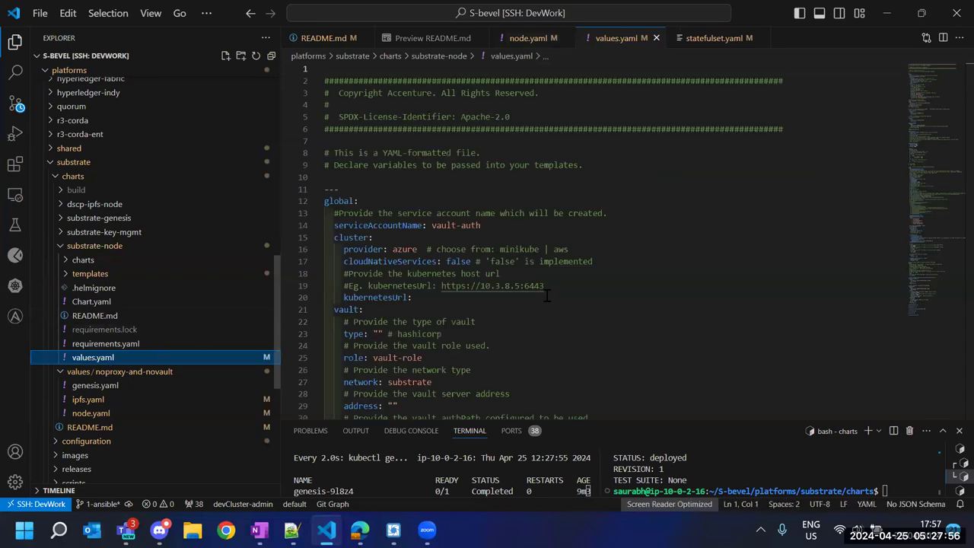
{"action": "scroll", "coordinate": [620, 277], "scroll_direction": "down", "scroll_amount": 8}
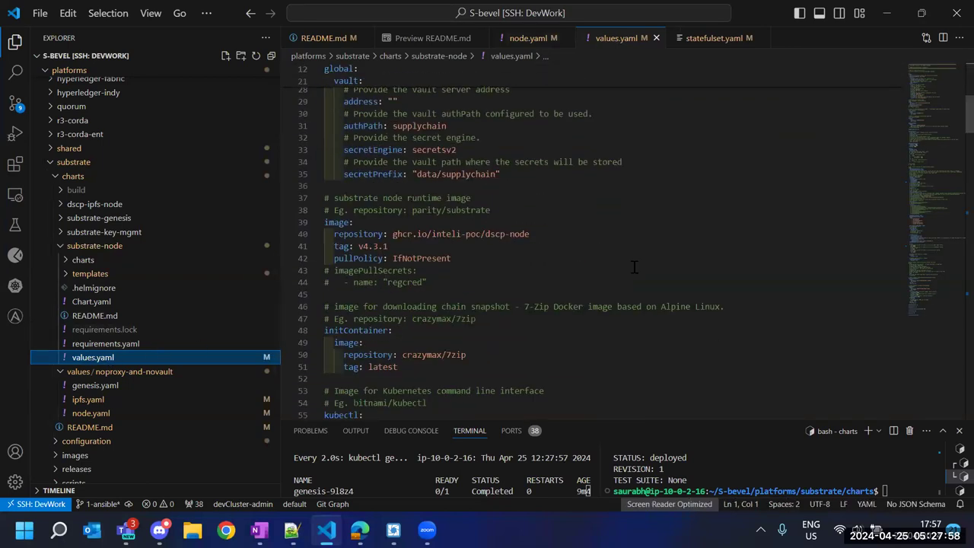
{"action": "key", "text": "ctrl+alt+f"}
{"action": "left_click", "coordinate": [641, 256]}
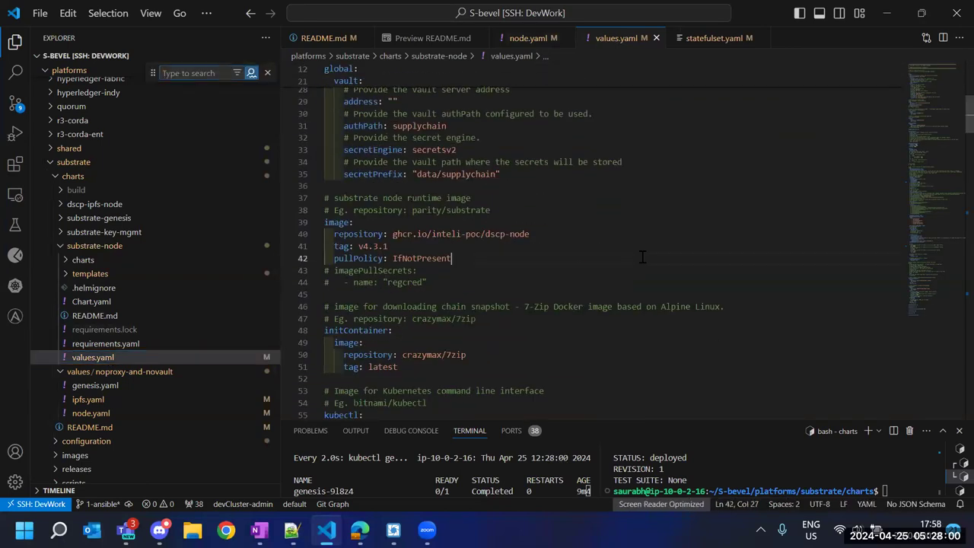
Search values.yaml for "allow" and "storage", look through the node settings, and hide the file explorer
{"action": "key", "text": "ctrl+f"}
{"action": "type", "text": "allo"}
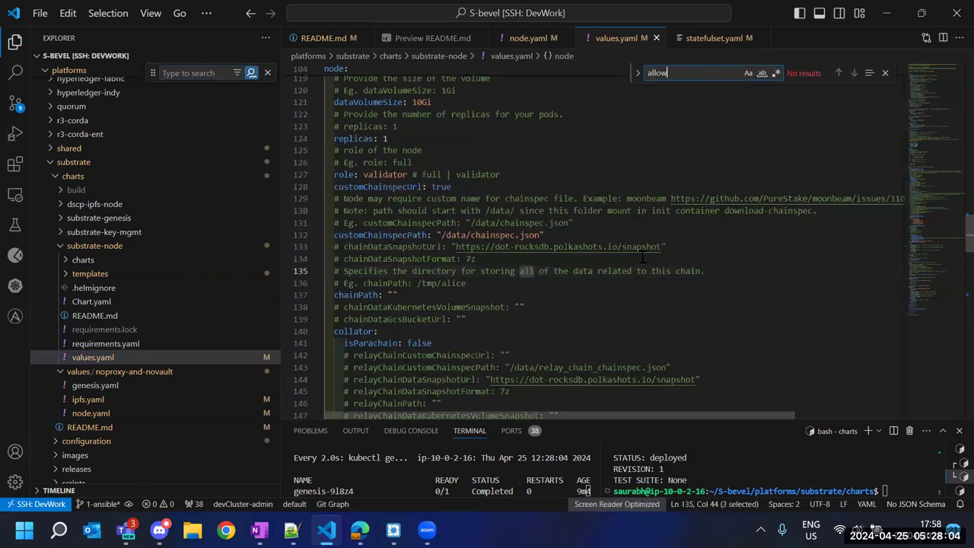
{"action": "type", "text": "w"}
{"action": "key", "text": "ctrl+a"}
{"action": "type", "text": "storag"}
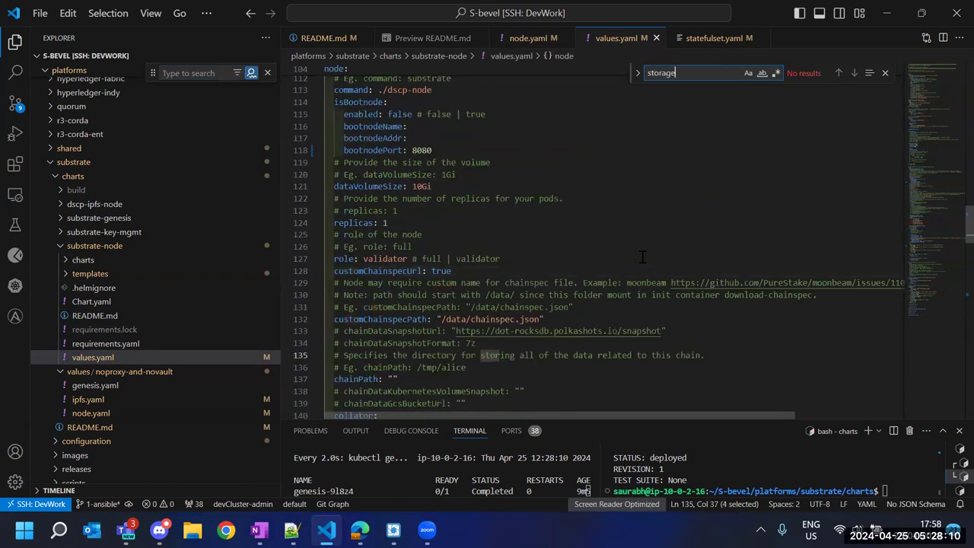
{"action": "left_click", "coordinate": [886, 73]}
{"action": "left_click", "coordinate": [649, 176]}
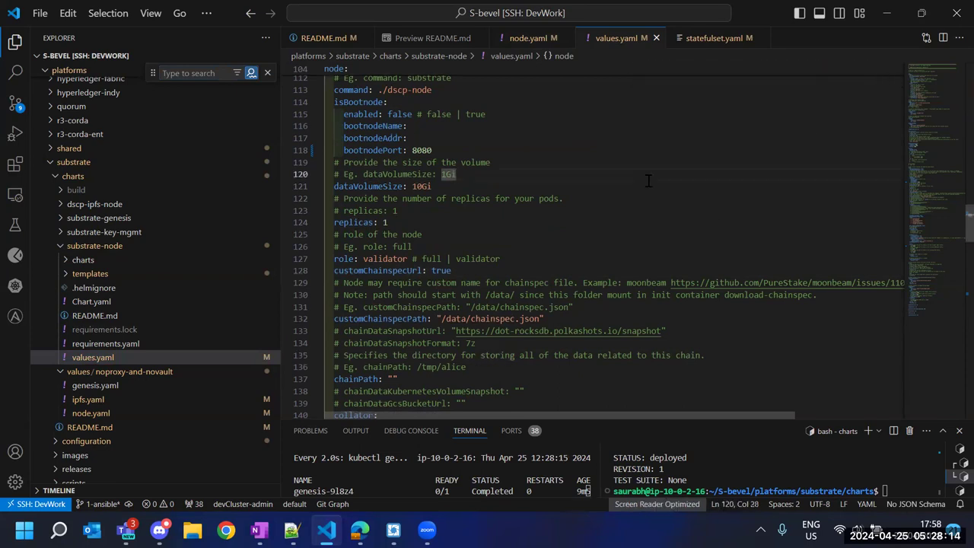
{"action": "scroll", "coordinate": [596, 196], "scroll_direction": "down", "scroll_amount": 7}
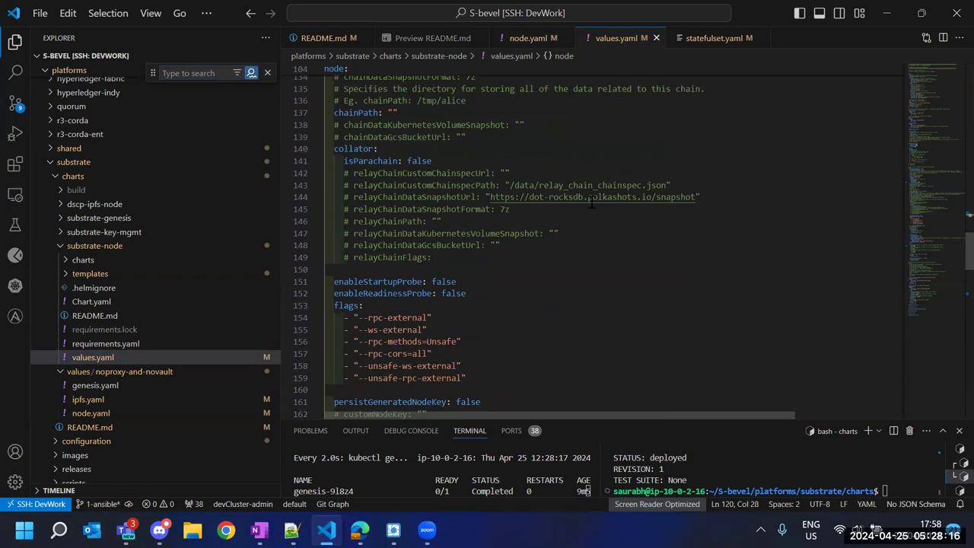
{"action": "left_click", "coordinate": [15, 42]}
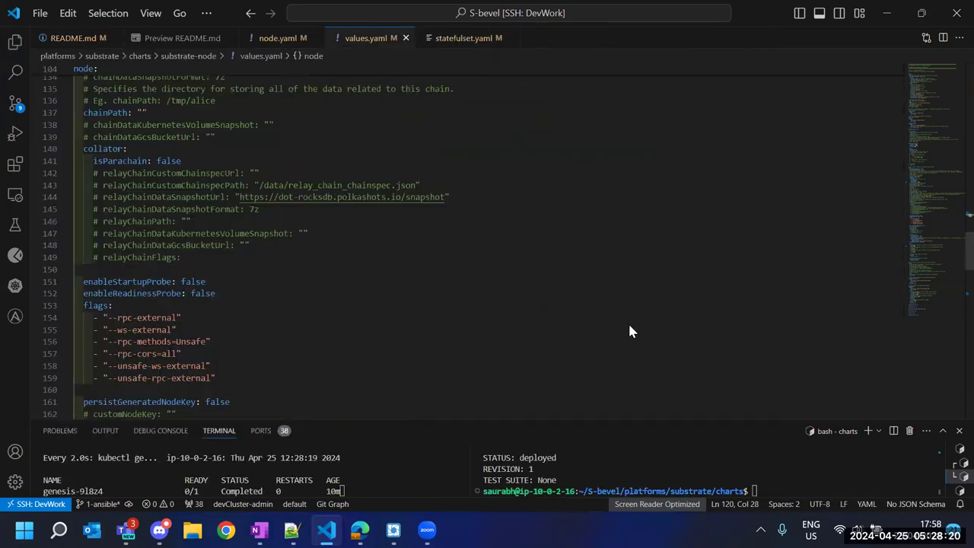
Switch to Lens and view the logs of the validator-1-substrate-node-0 pod, resizing the log area
{"action": "key", "text": "alt+Tab"}
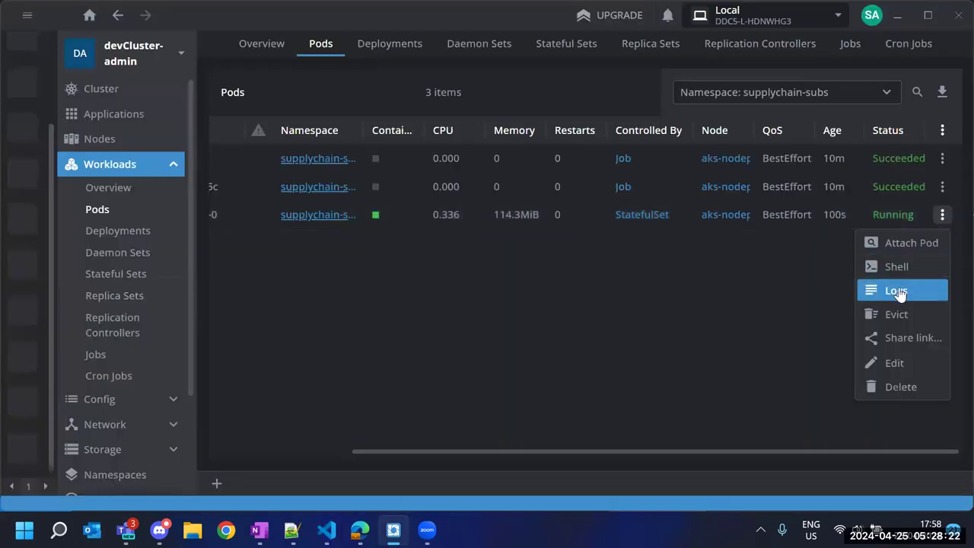
{"action": "left_click", "coordinate": [896, 292]}
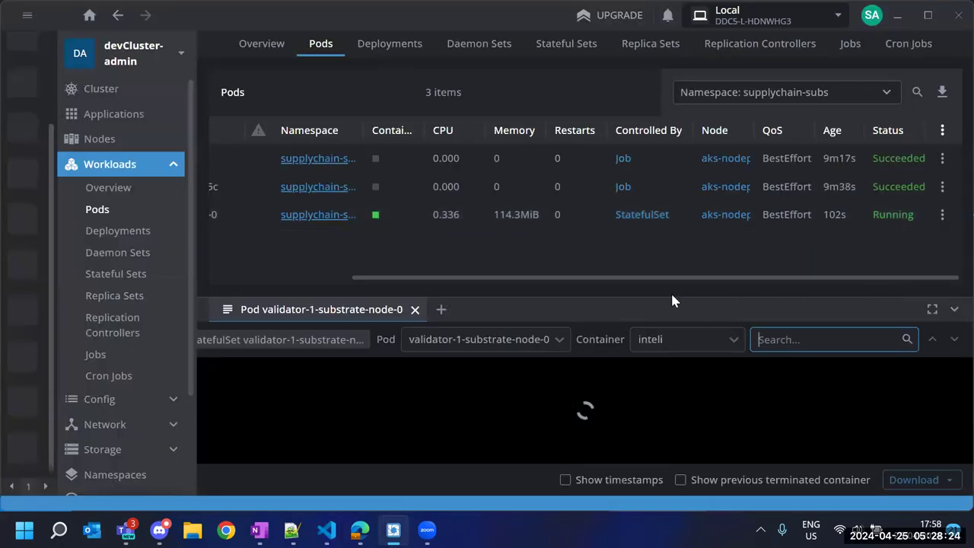
{"action": "left_click_drag", "start_coordinate": [672, 299], "coordinate": [666, 152]}
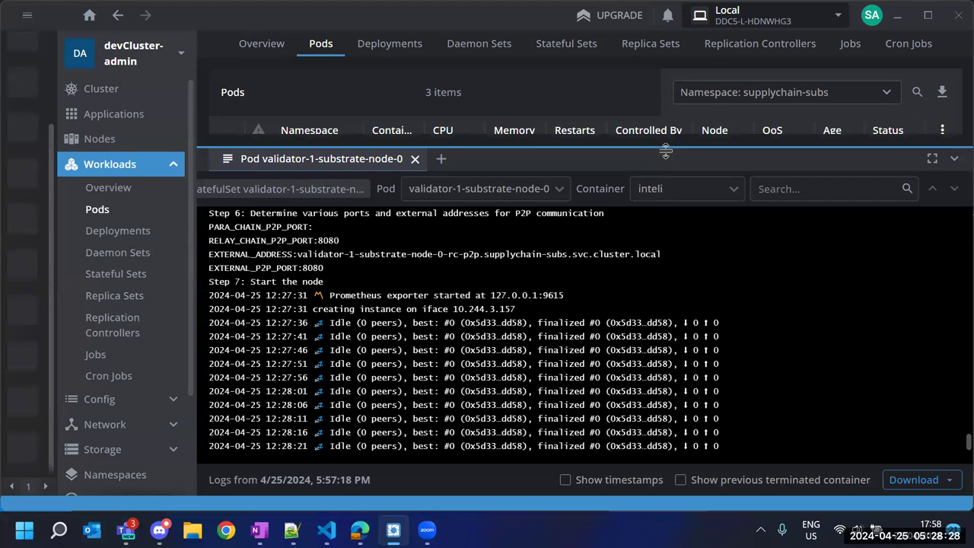
{"action": "left_click_drag", "start_coordinate": [665, 151], "coordinate": [689, 371]}
{"action": "left_click_drag", "start_coordinate": [688, 307], "coordinate": [687, 287]}
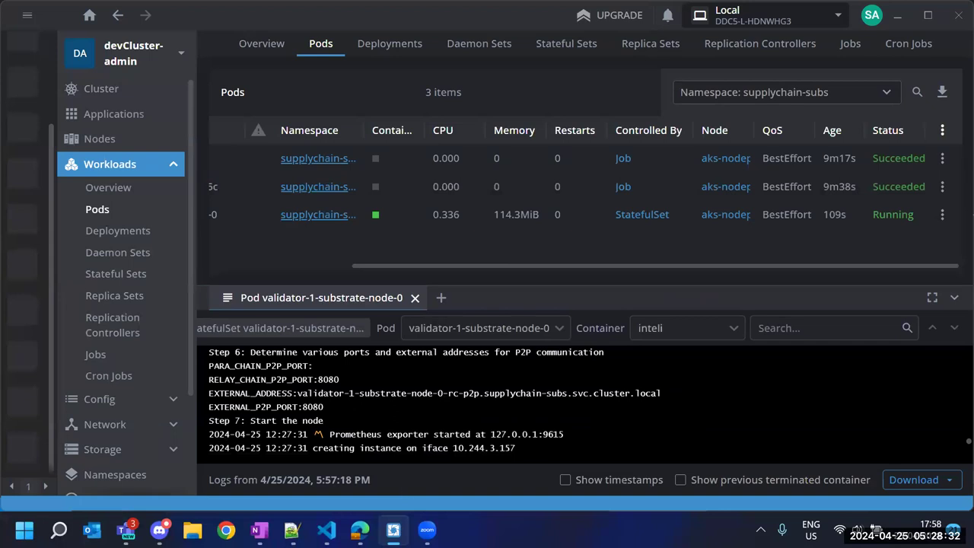
Return to VS Code, close the terminal panel, and show the Install Additional Nodes section in the README preview
{"action": "key", "text": "alt+Tab"}
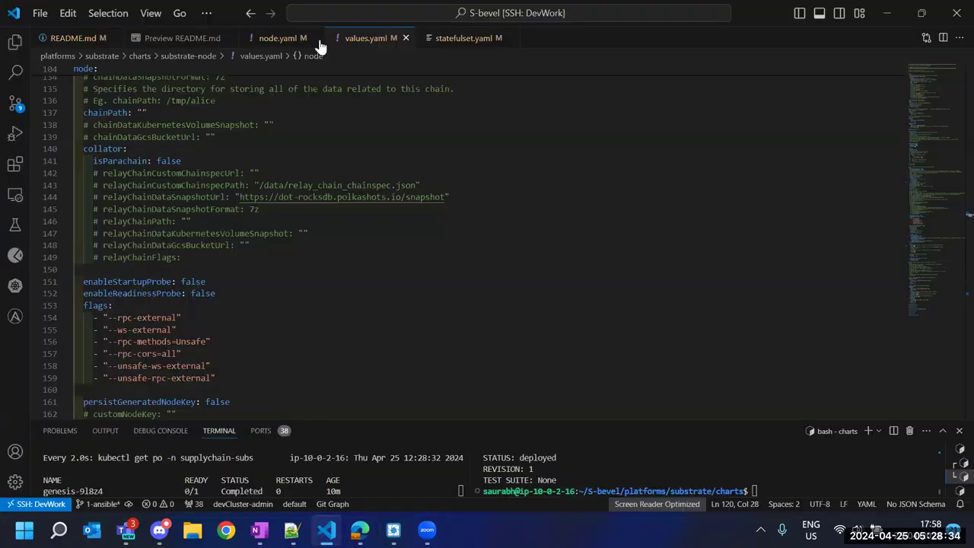
{"action": "left_click", "coordinate": [160, 39]}
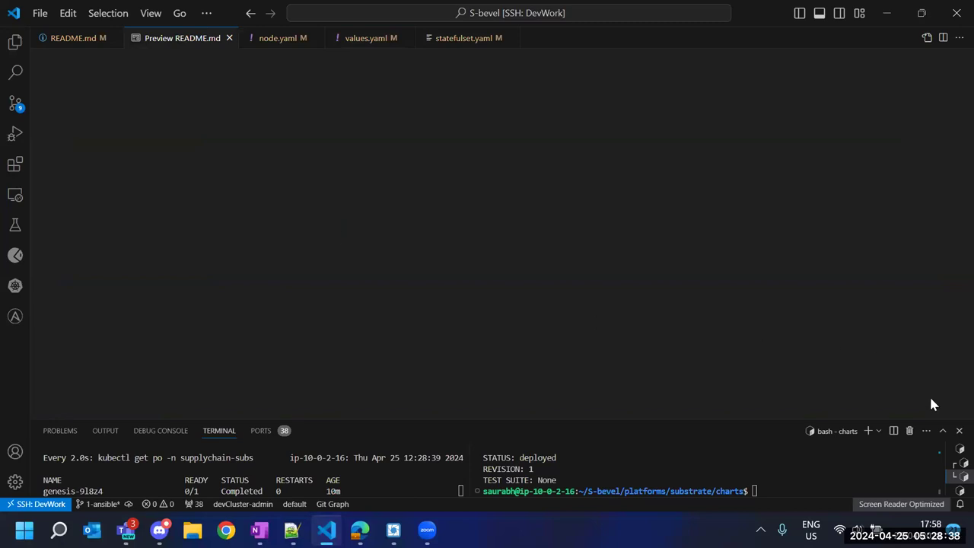
{"action": "left_click", "coordinate": [959, 431]}
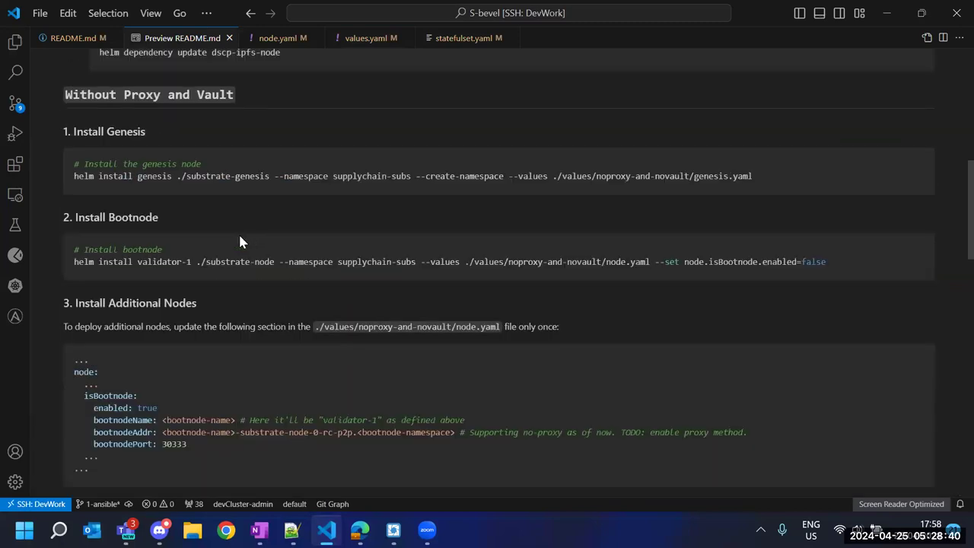
{"action": "scroll", "coordinate": [221, 237], "scroll_direction": "down", "scroll_amount": 2}
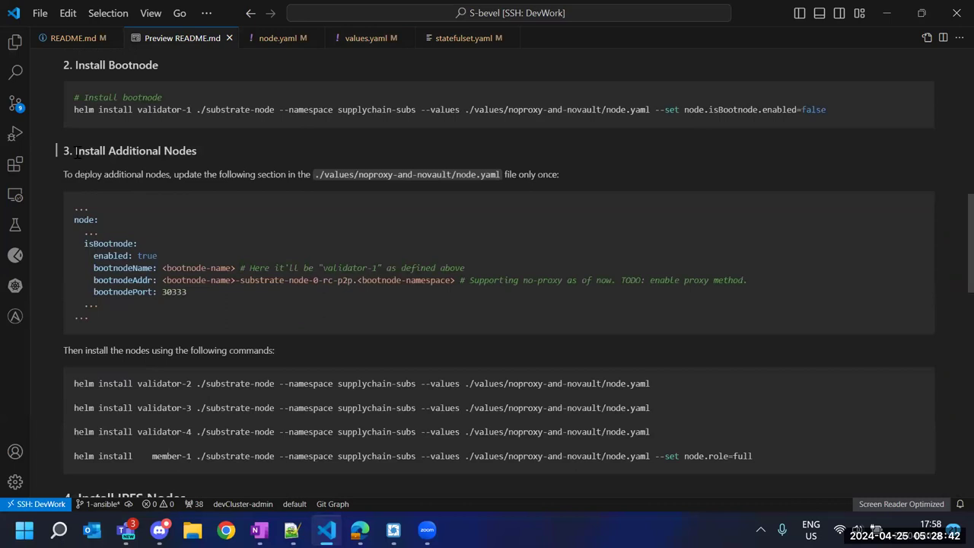
Highlight the Install Additional Nodes heading, the node.yaml path, and the isBootnode enabled, name and address entries in the README preview
{"action": "left_click_drag", "start_coordinate": [75, 149], "coordinate": [240, 153]}
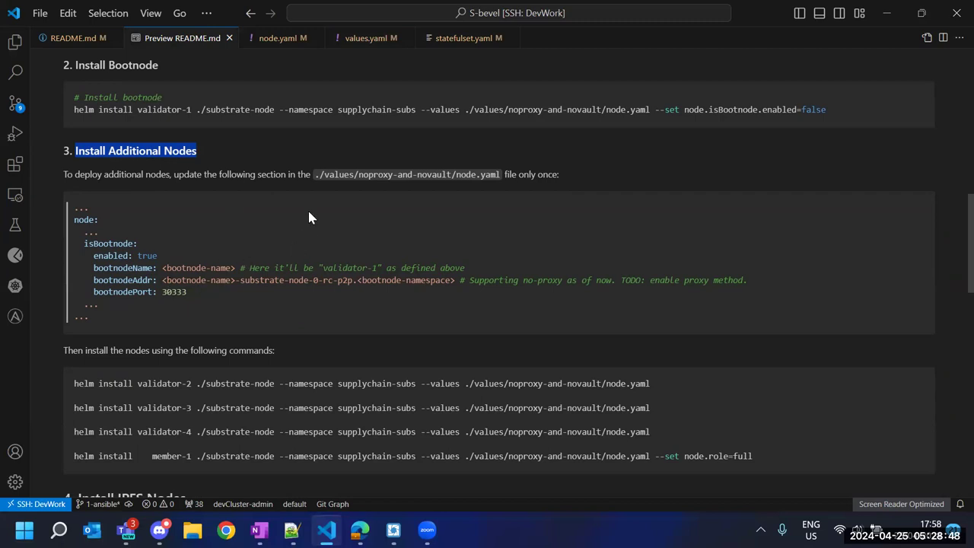
{"action": "left_click_drag", "start_coordinate": [318, 174], "coordinate": [505, 174]}
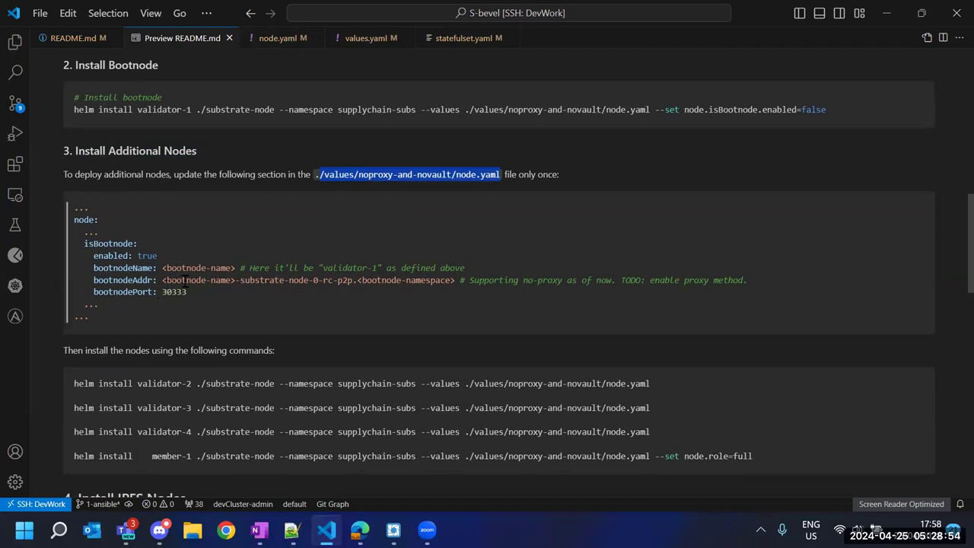
{"action": "scroll", "coordinate": [182, 275], "scroll_direction": "up", "scroll_amount": 1}
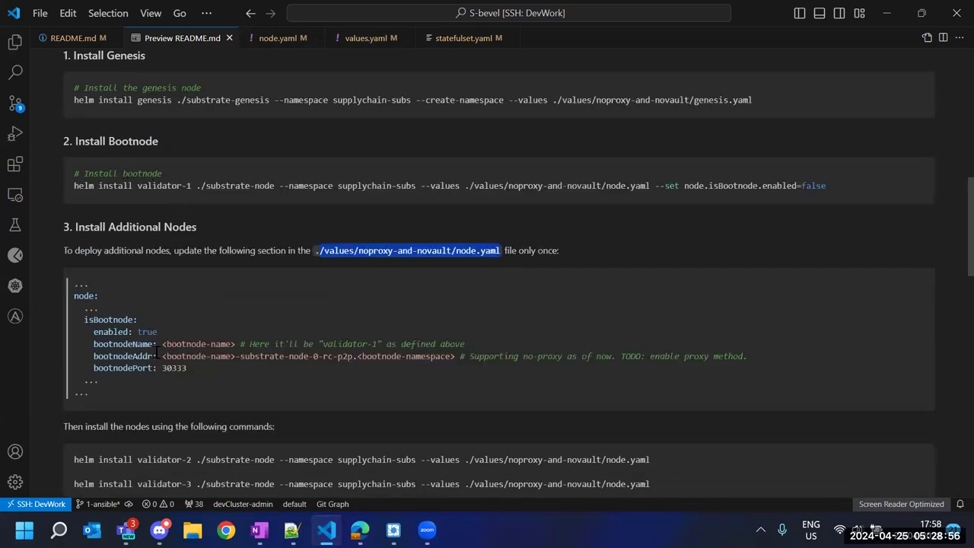
{"action": "scroll", "coordinate": [172, 386], "scroll_direction": "down", "scroll_amount": 1}
{"action": "scroll", "coordinate": [171, 384], "scroll_direction": "down", "scroll_amount": 1}
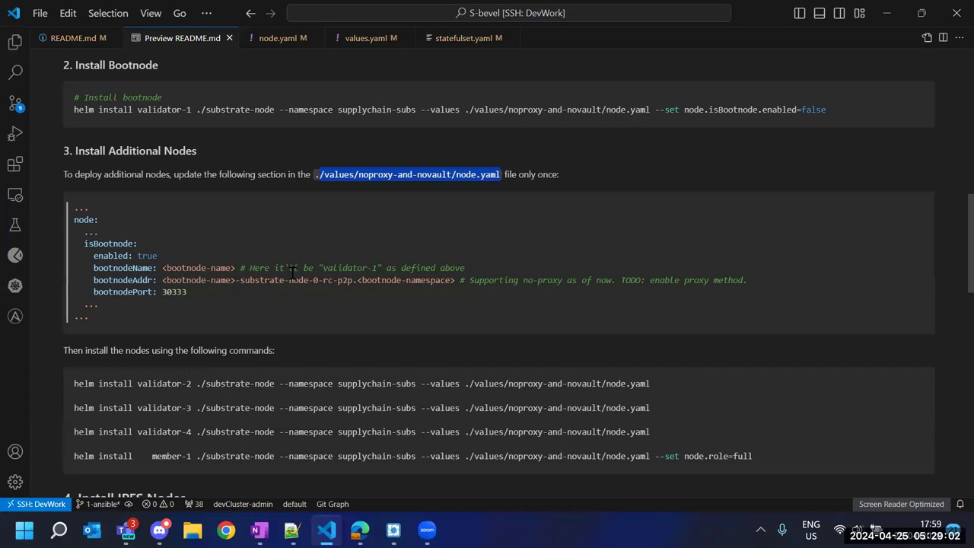
{"action": "left_click_drag", "start_coordinate": [119, 255], "coordinate": [168, 259]}
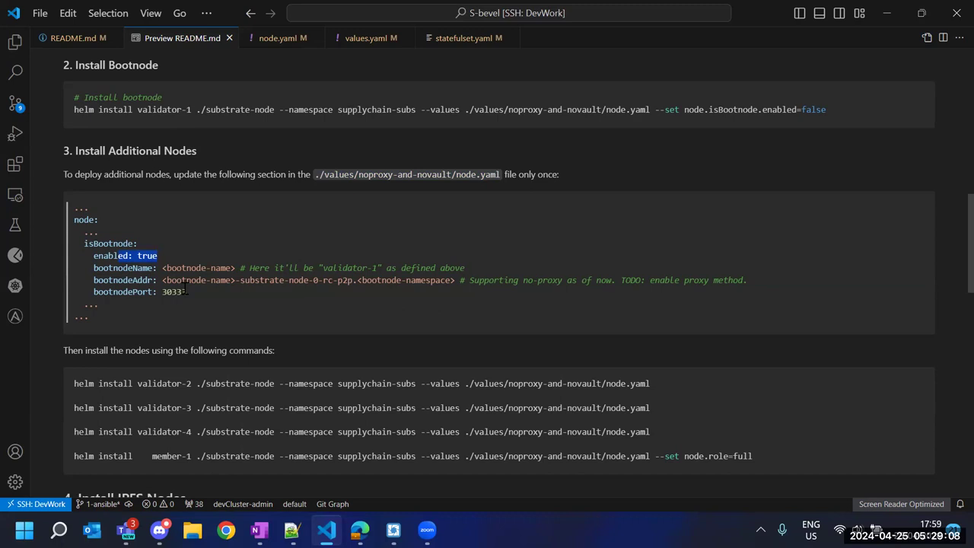
{"action": "left_click_drag", "start_coordinate": [167, 269], "coordinate": [456, 283]}
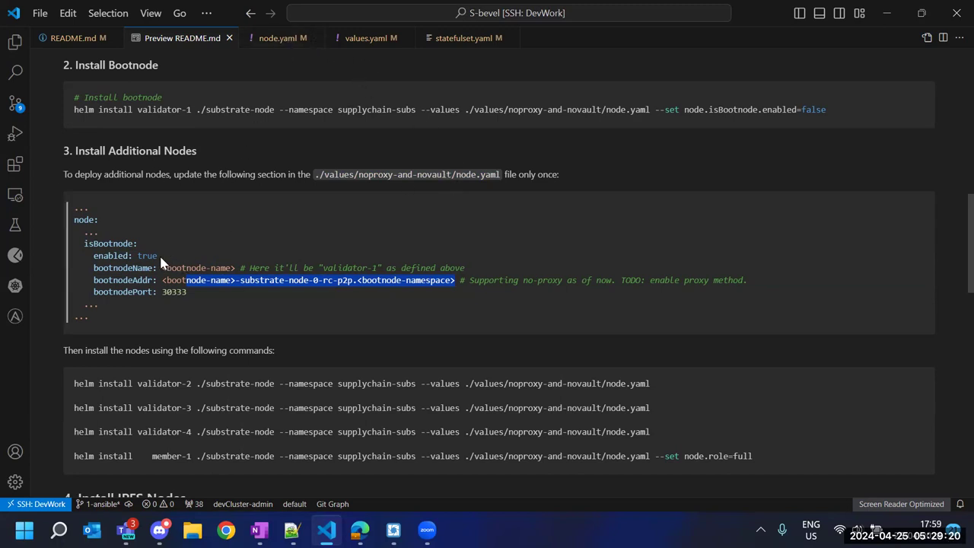
{"action": "left_click_drag", "start_coordinate": [323, 268], "coordinate": [380, 268]}
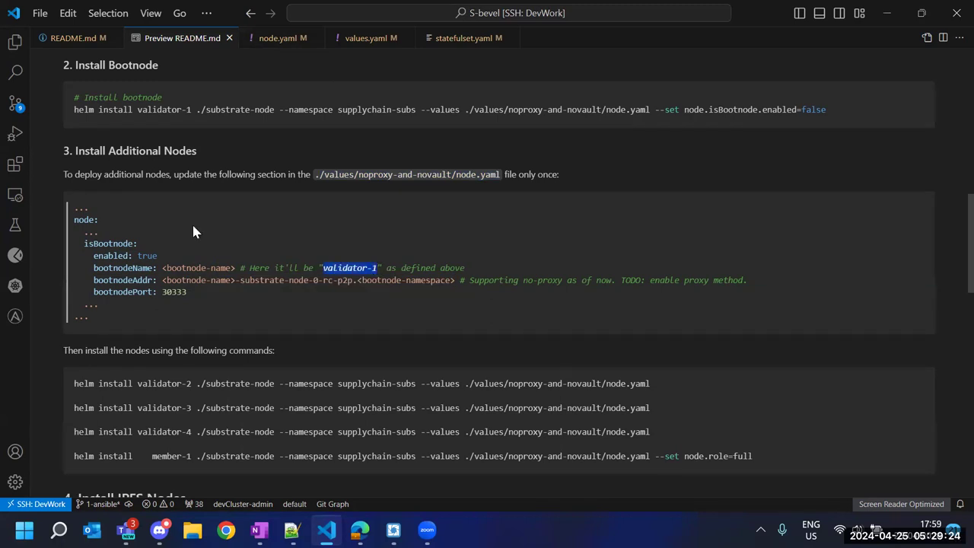
Copy validator-1 from the README's bootnode install command and set it as bootnodeName in node.yaml
{"action": "left_click_drag", "start_coordinate": [138, 110], "coordinate": [195, 109]}
{"action": "key", "text": "ctrl+c"}
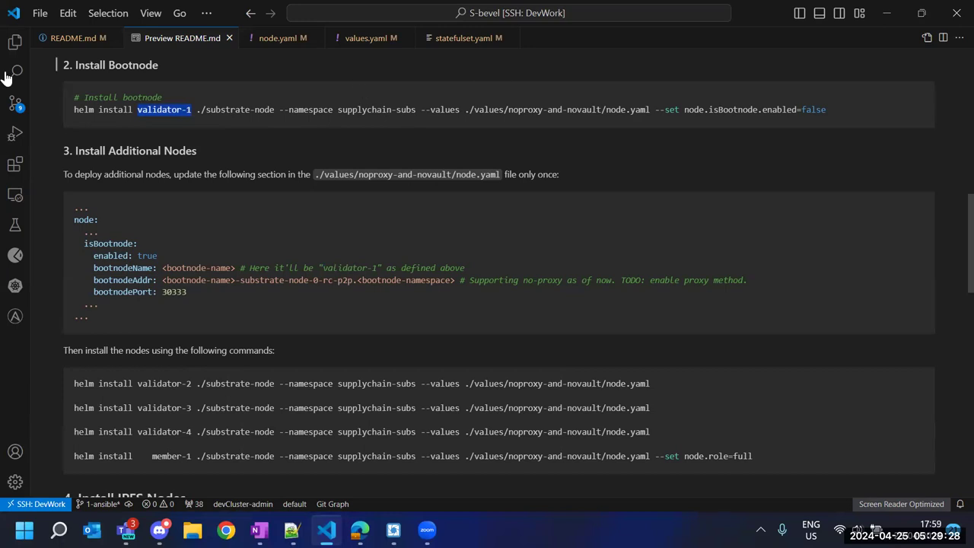
{"action": "left_click", "coordinate": [280, 38]}
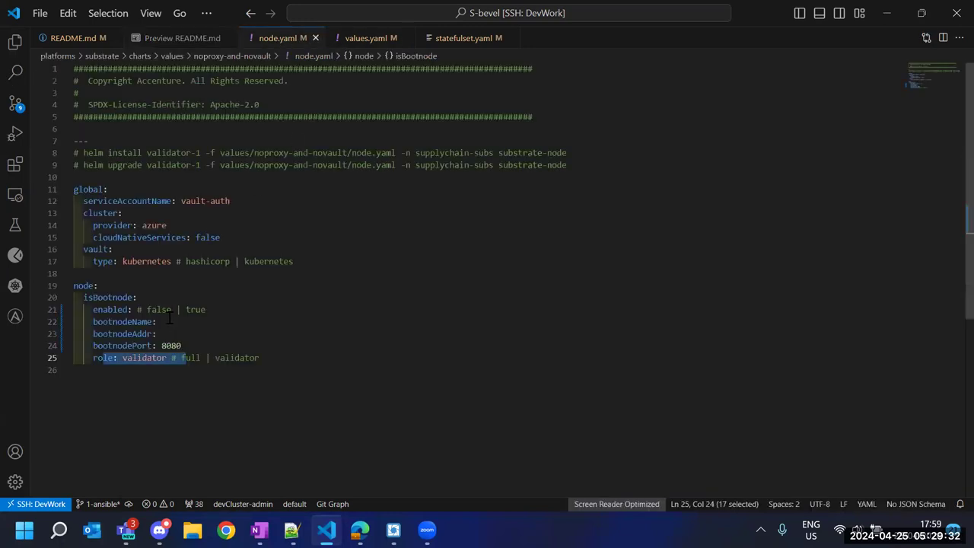
{"action": "left_click", "coordinate": [166, 320]}
{"action": "key", "text": "ctrl+v"}
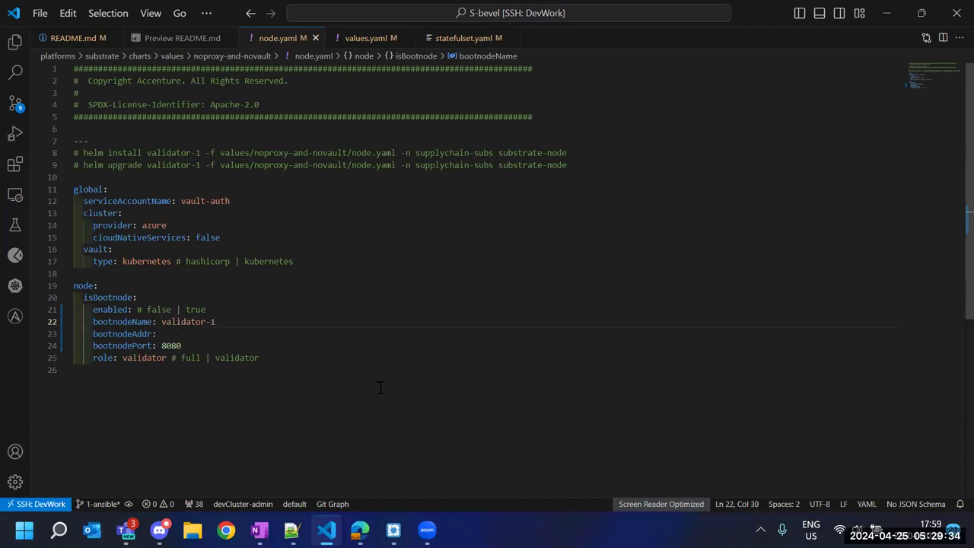
Set isBootnode enabled to true in node.yaml by copying the value from the line's comment
{"action": "left_click", "coordinate": [201, 309]}
{"action": "double_click", "coordinate": [200, 309]}
{"action": "key", "text": "ctrl+c"}
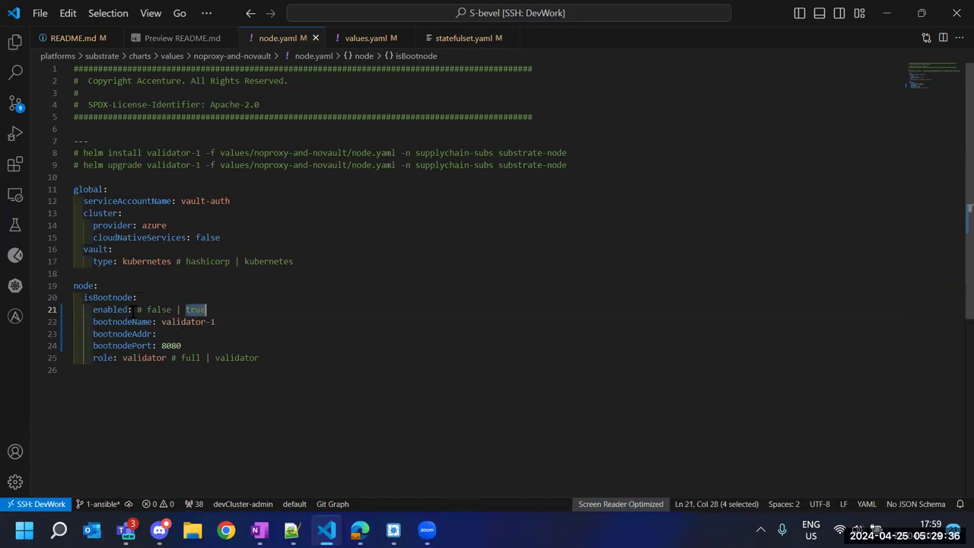
{"action": "left_click", "coordinate": [137, 310]}
{"action": "key", "text": "ctrl+v"}
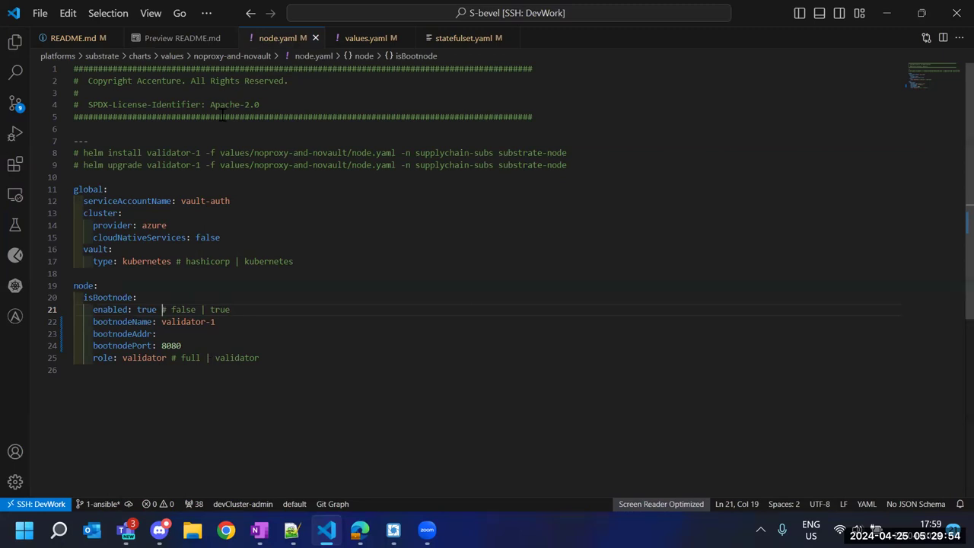
Copy the bootnodeAddr template <bootnode-name>-substrate-node-0-rc-p2p.<bootnode-namespace> from the README preview into bootnodeAddr in node.yaml
{"action": "left_click", "coordinate": [355, 46]}
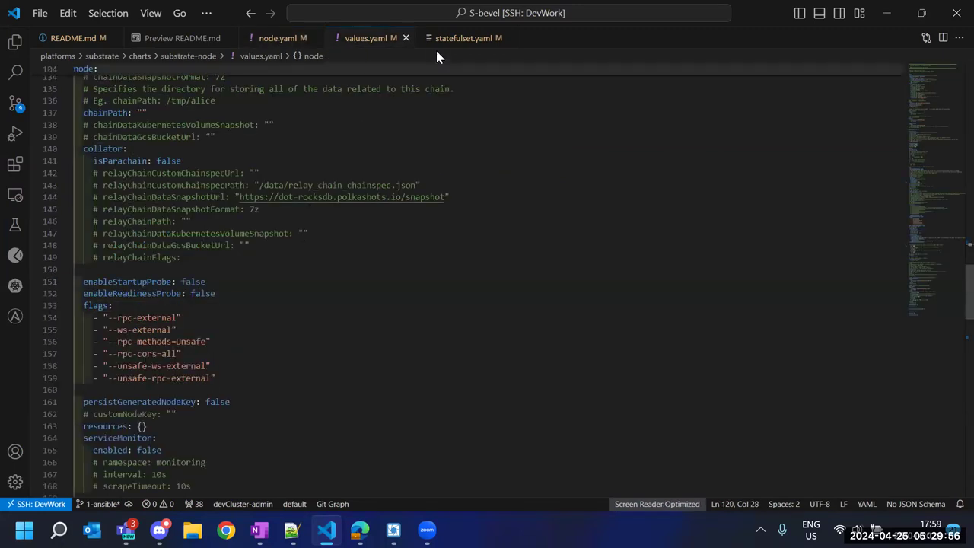
{"action": "left_click", "coordinate": [196, 40]}
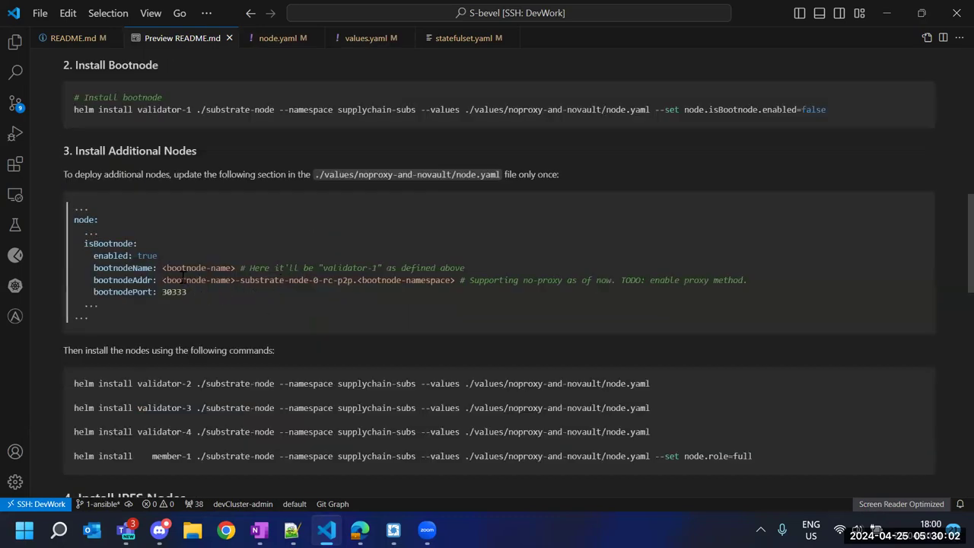
{"action": "left_click_drag", "start_coordinate": [162, 280], "coordinate": [455, 283]}
{"action": "key", "text": "ctrl+c"}
{"action": "left_click", "coordinate": [283, 37]}
{"action": "left_click", "coordinate": [196, 335]}
{"action": "key", "text": "ctrl+v"}
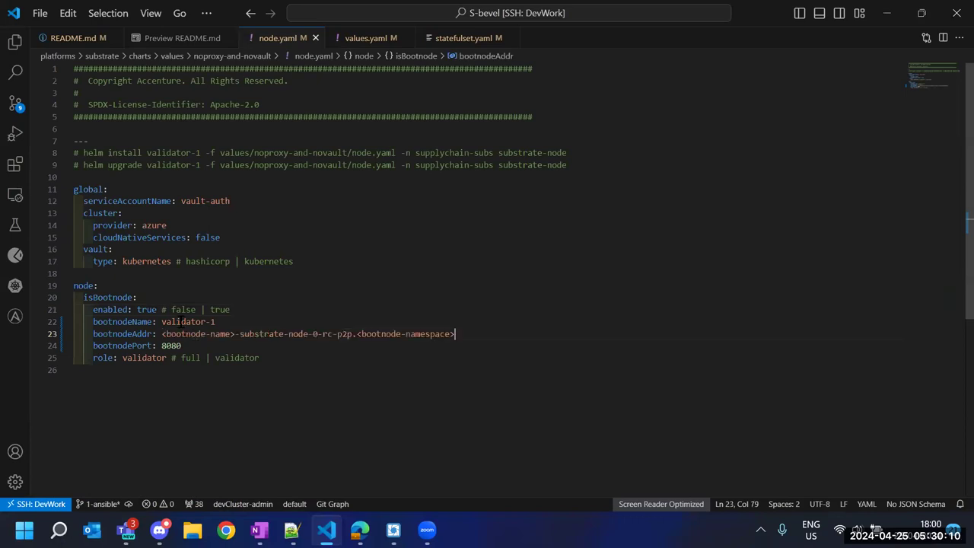
Replace the <bootnode-name> placeholder in bootnodeAddr with validator-1 copied from bootnodeName
{"action": "left_click_drag", "start_coordinate": [161, 321], "coordinate": [216, 321]}
{"action": "key", "text": "ctrl+c"}
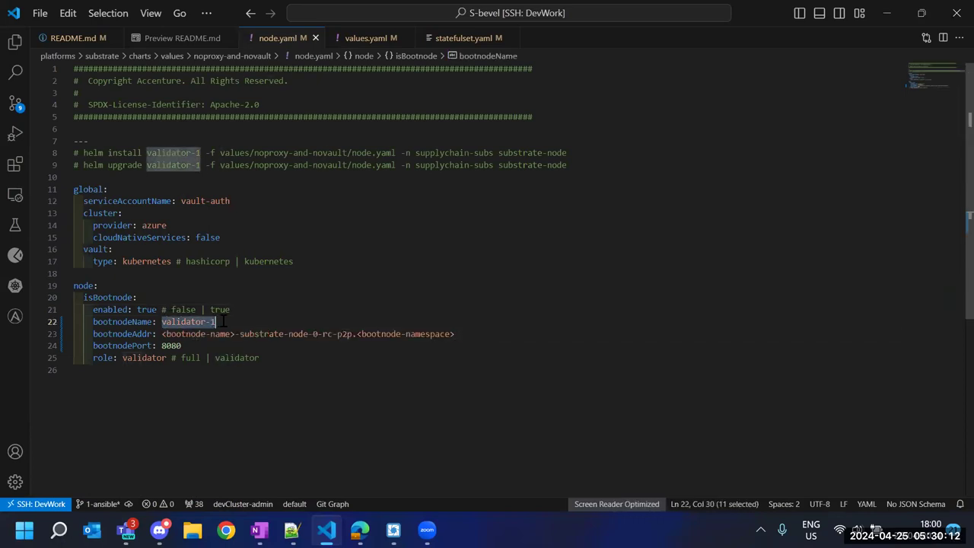
{"action": "left_click", "coordinate": [162, 334]}
{"action": "left_click_drag", "start_coordinate": [162, 334], "coordinate": [236, 336]}
{"action": "key", "text": "ctrl+v"}
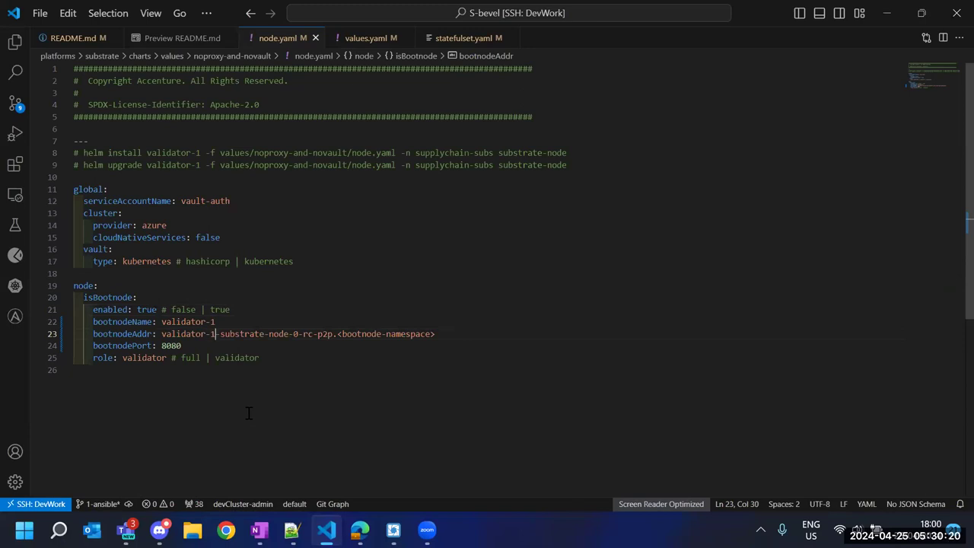
Replace the <bootnode-namespace> placeholder in bootnodeAddr of node.yaml with supplychain-subs
{"action": "left_click_drag", "start_coordinate": [533, 491], "coordinate": [518, 350]}
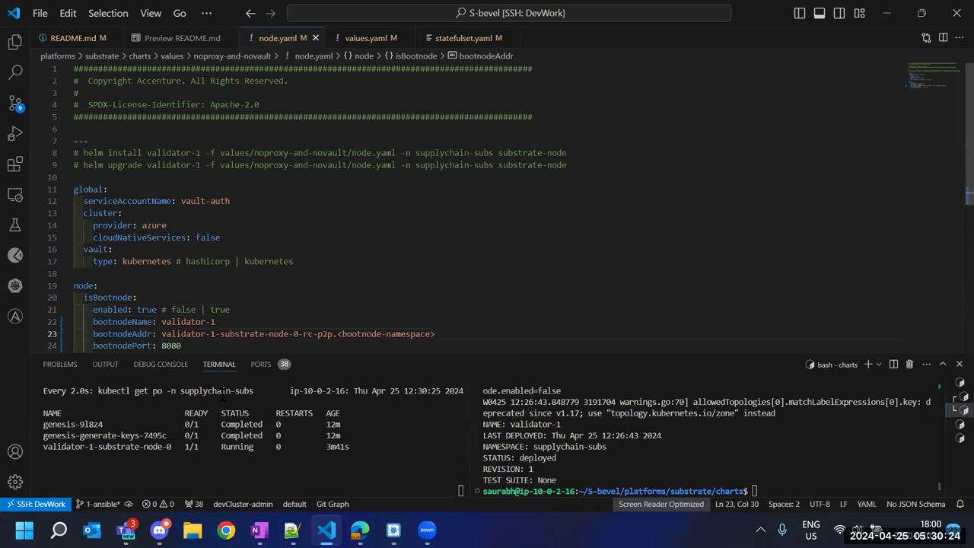
{"action": "scroll", "coordinate": [309, 259], "scroll_direction": "down", "scroll_amount": 2}
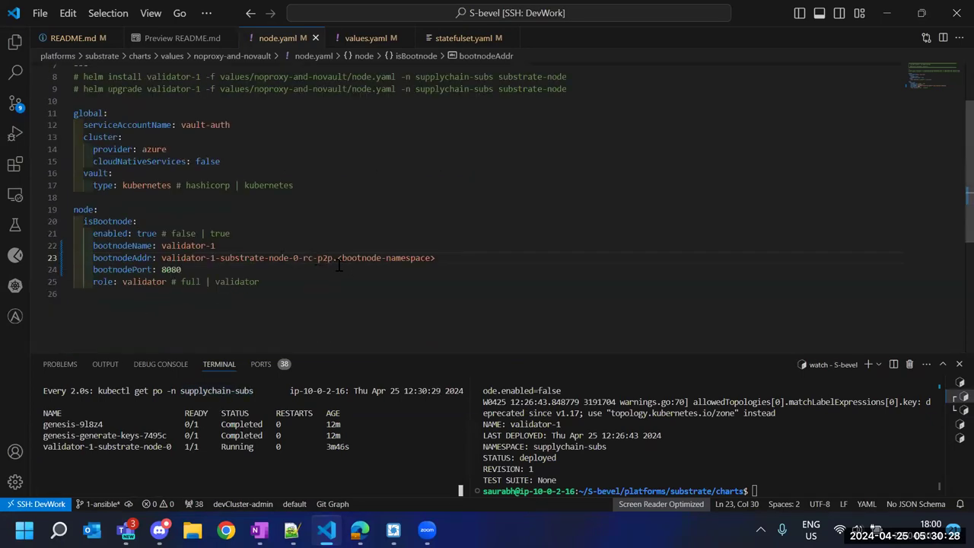
{"action": "left_click_drag", "start_coordinate": [337, 259], "coordinate": [460, 255]}
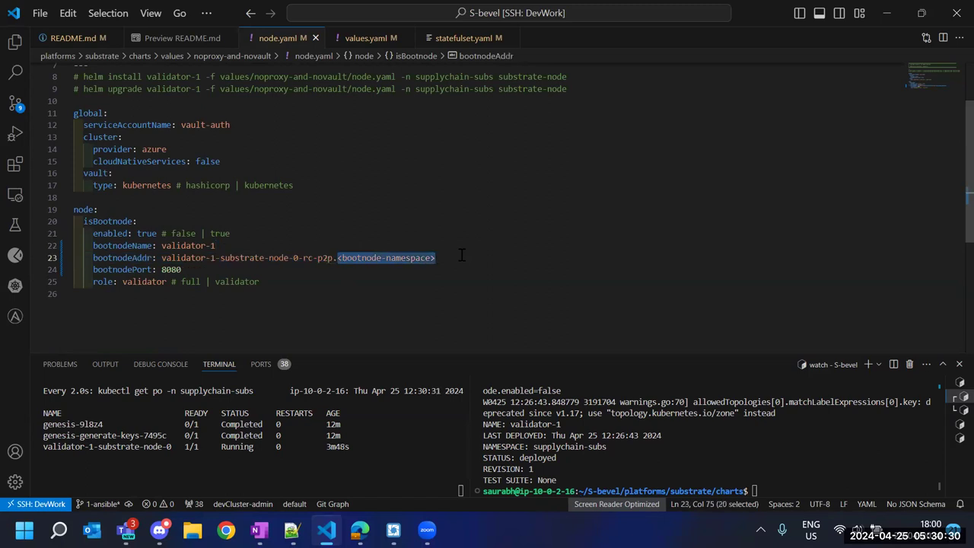
{"action": "type", "text": "supplychain-subs"}
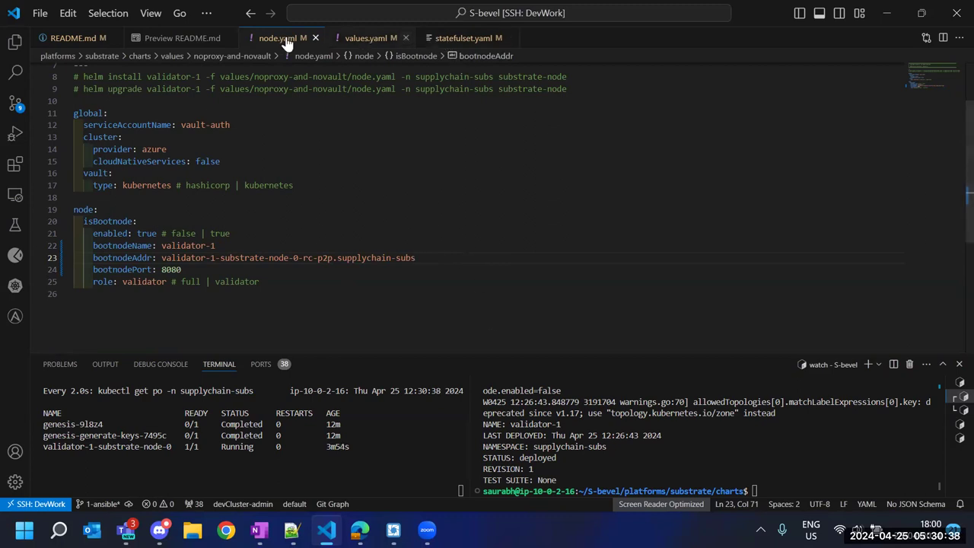
Review the bootnode install command's --set node.isBootnode.enabled=false option and the Install Additional Nodes instructions in the README preview
{"action": "left_click", "coordinate": [181, 38]}
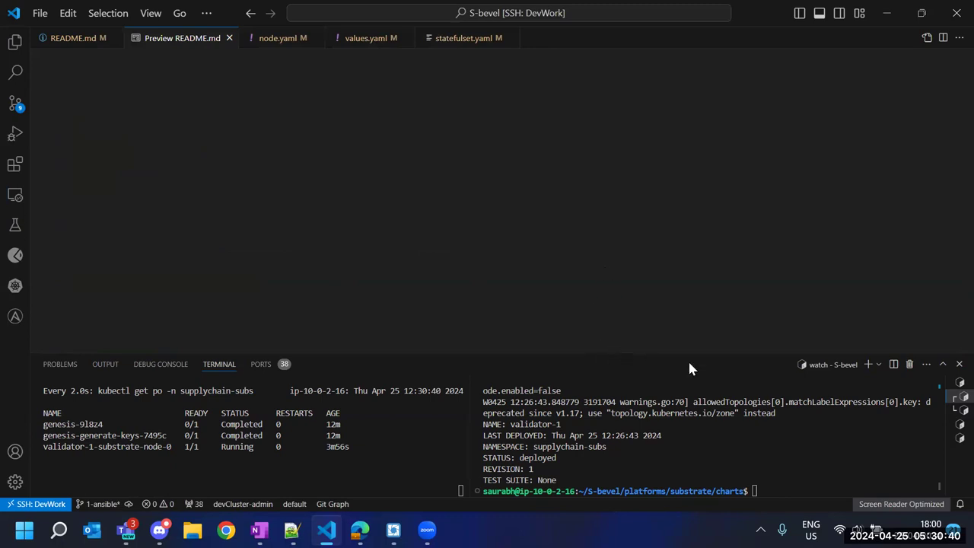
{"action": "left_click", "coordinate": [960, 364]}
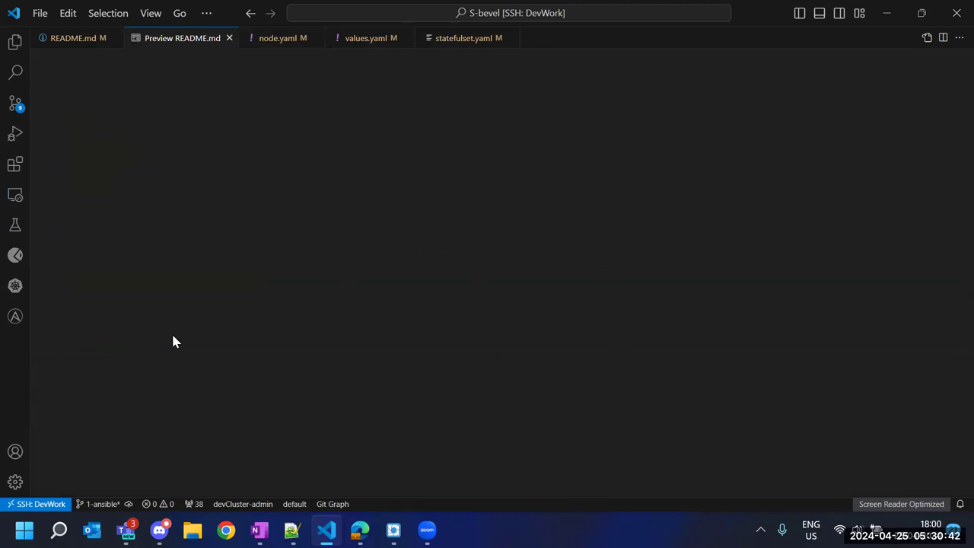
{"action": "scroll", "coordinate": [172, 338], "scroll_direction": "up", "scroll_amount": 3}
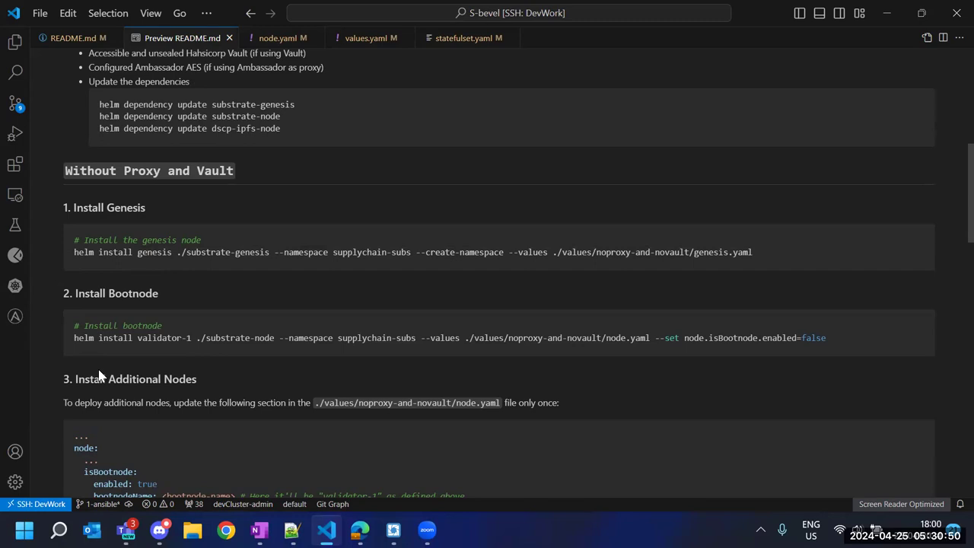
{"action": "left_click", "coordinate": [397, 332]}
{"action": "left_click_drag", "start_coordinate": [654, 338], "coordinate": [827, 338]}
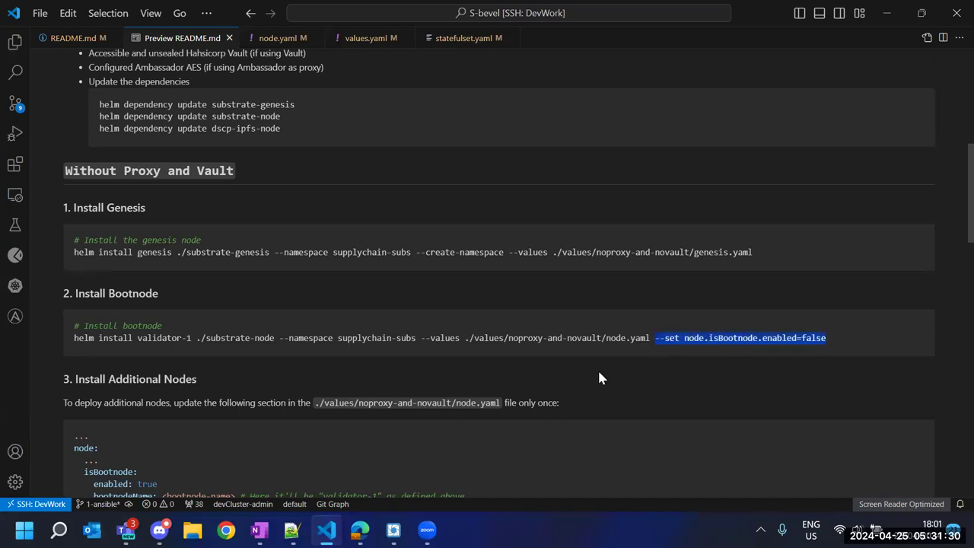
{"action": "scroll", "coordinate": [569, 376], "scroll_direction": "down", "scroll_amount": 2}
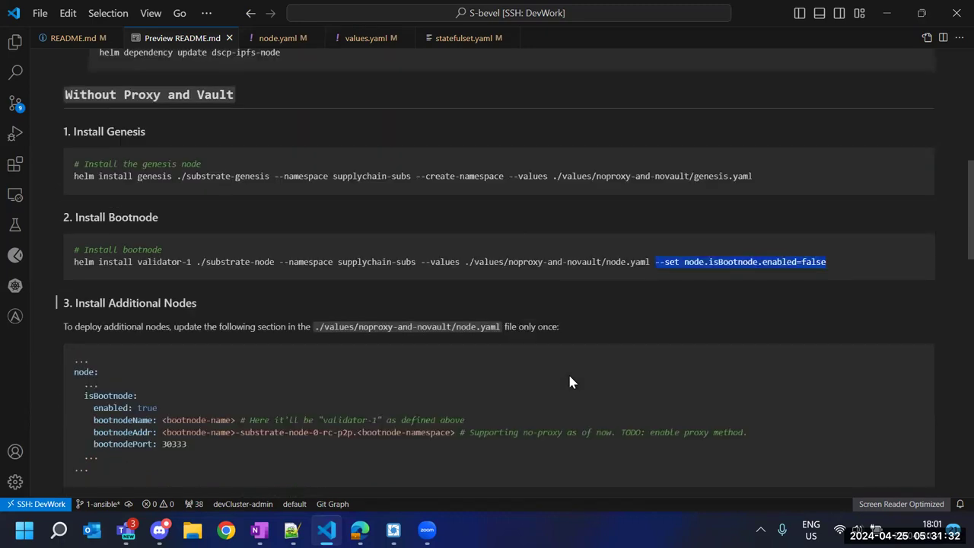
{"action": "left_click", "coordinate": [581, 295]}
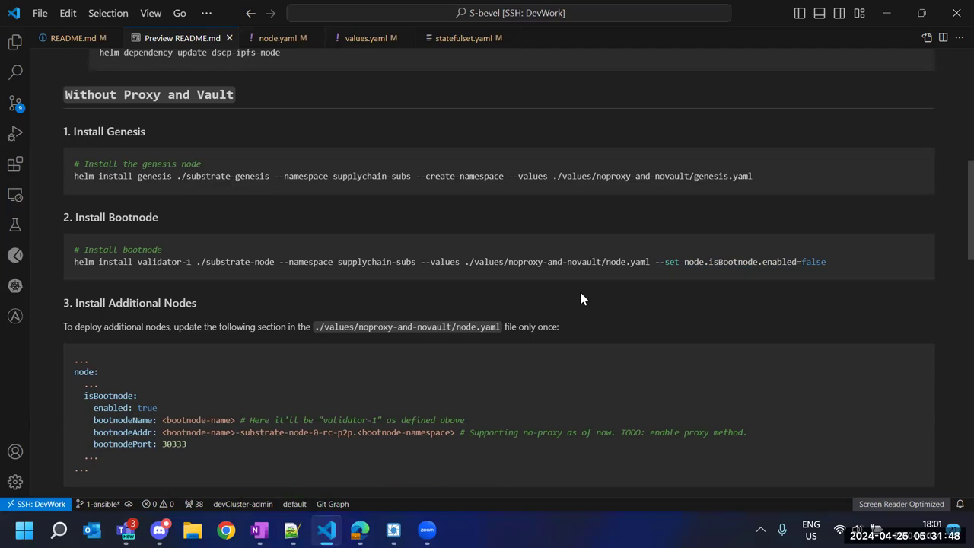
{"action": "scroll", "coordinate": [576, 293], "scroll_direction": "down", "scroll_amount": 2}
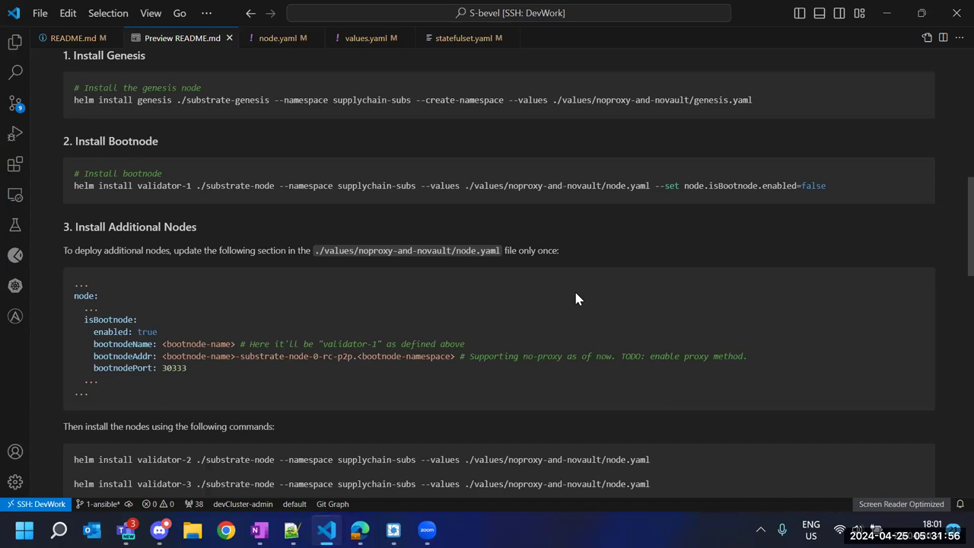
Check the bootnodeName, bootnodeAddr and bootnodePort entries in node.yaml against values.yaml and the README's additional nodes section
{"action": "left_click", "coordinate": [365, 42]}
{"action": "left_click", "coordinate": [259, 40]}
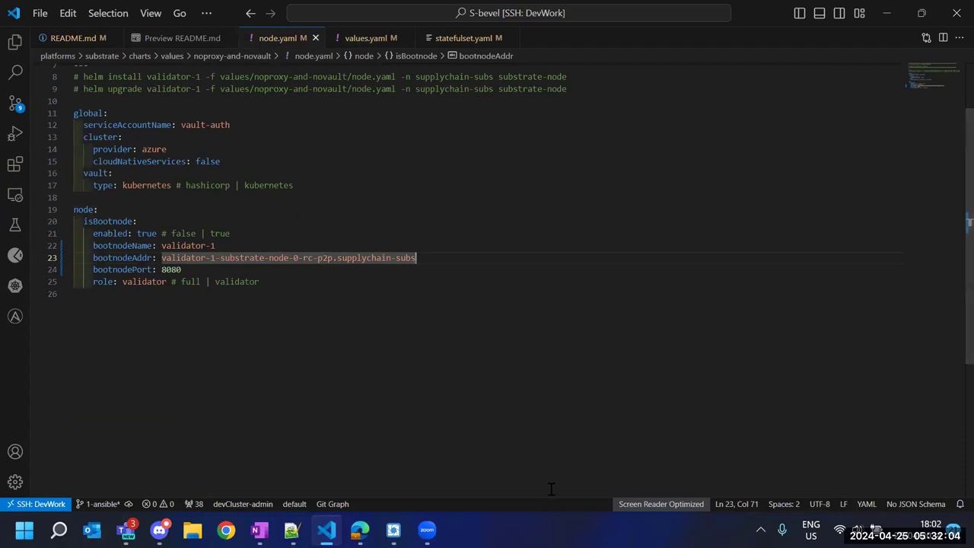
{"action": "left_click_drag", "start_coordinate": [551, 496], "coordinate": [524, 442]}
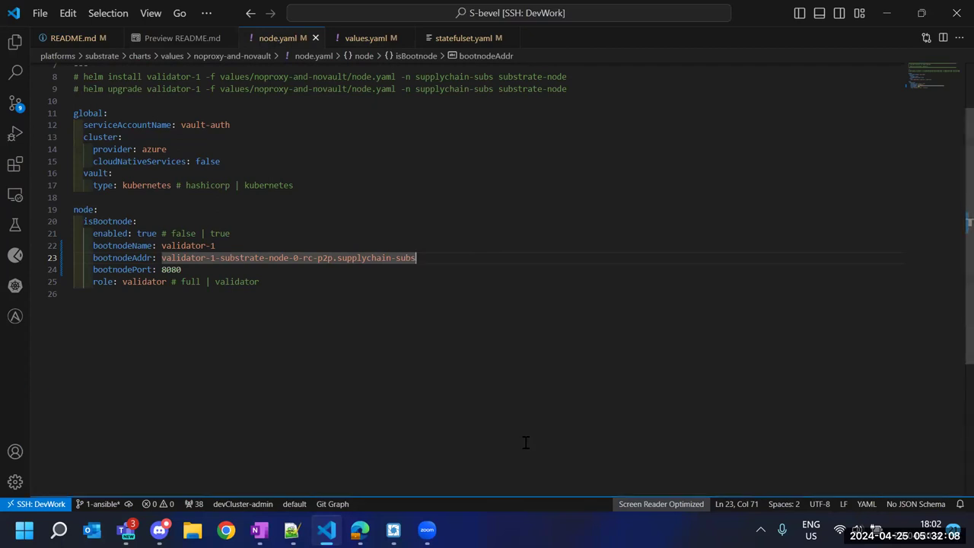
{"action": "left_click", "coordinate": [341, 38]}
{"action": "scroll", "coordinate": [363, 256], "scroll_direction": "down", "scroll_amount": 7}
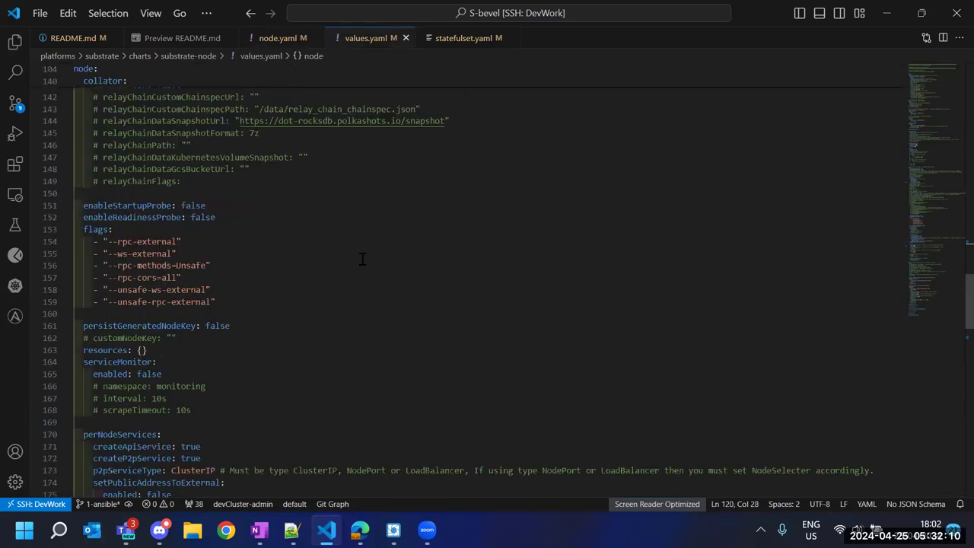
{"action": "left_click", "coordinate": [263, 40]}
{"action": "double_click", "coordinate": [171, 270]}
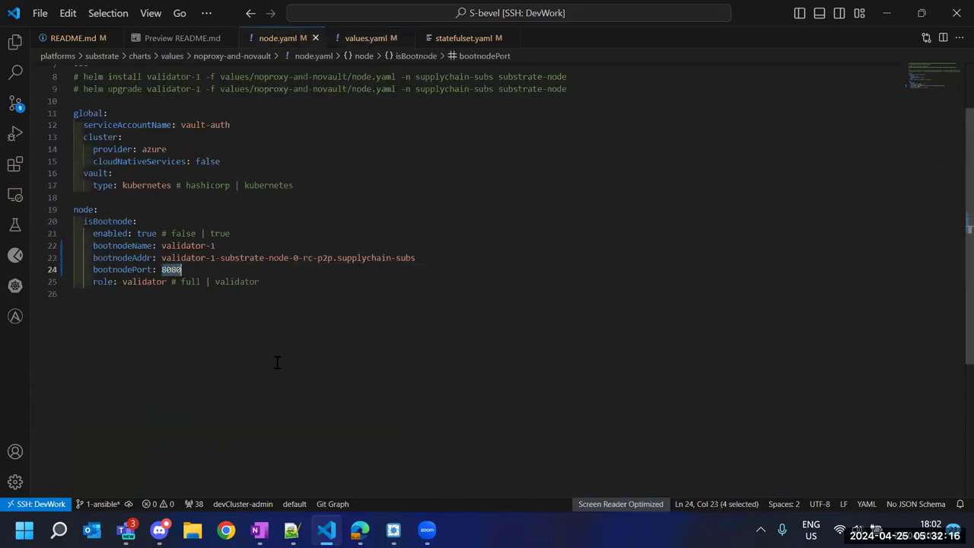
{"action": "left_click", "coordinate": [178, 39]}
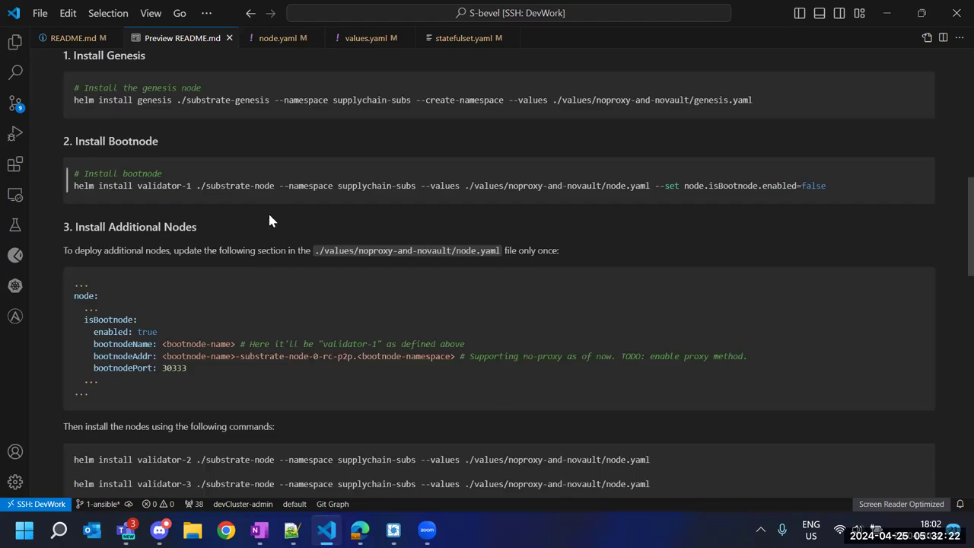
{"action": "scroll", "coordinate": [209, 285], "scroll_direction": "down", "scroll_amount": 2}
{"action": "left_click", "coordinate": [274, 38]}
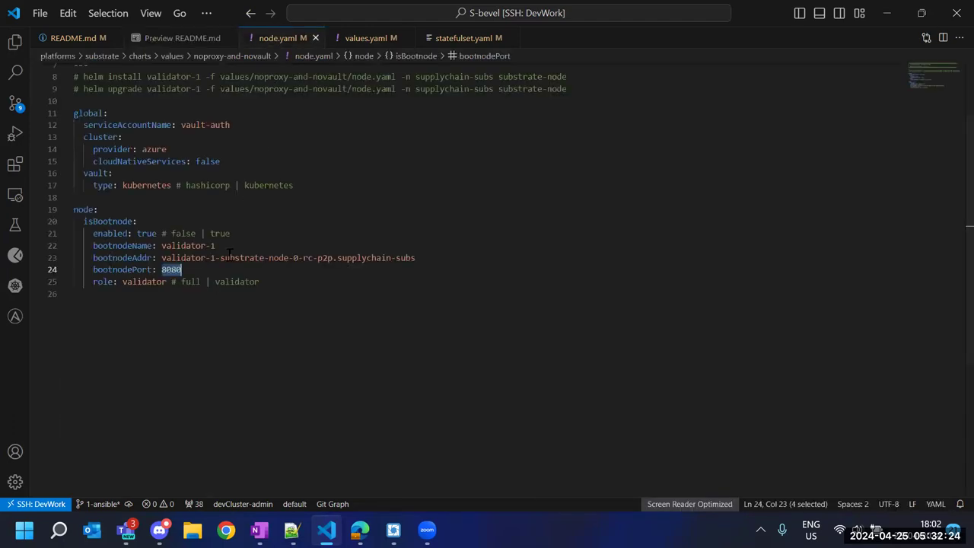
{"action": "left_click", "coordinate": [183, 245]}
{"action": "double_click", "coordinate": [182, 245]}
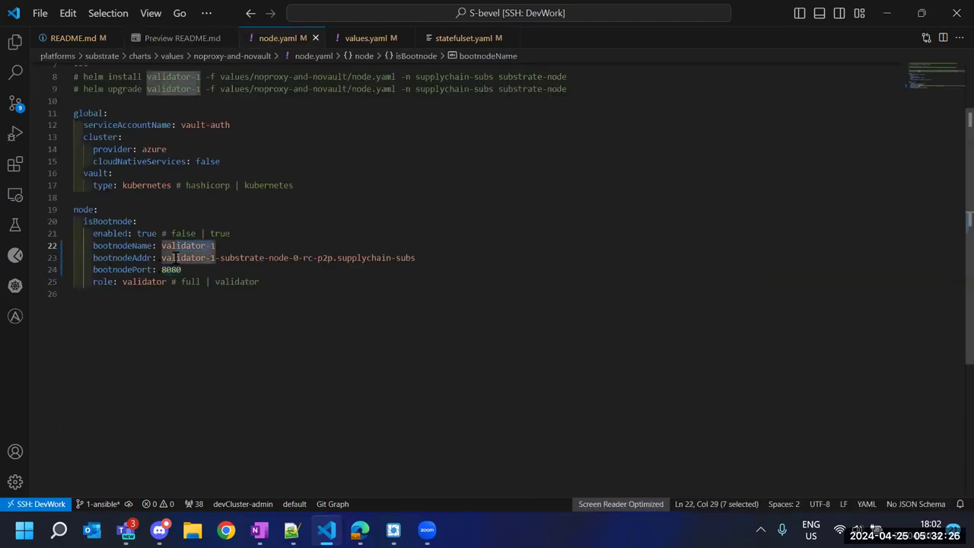
{"action": "left_click_drag", "start_coordinate": [171, 258], "coordinate": [420, 259]}
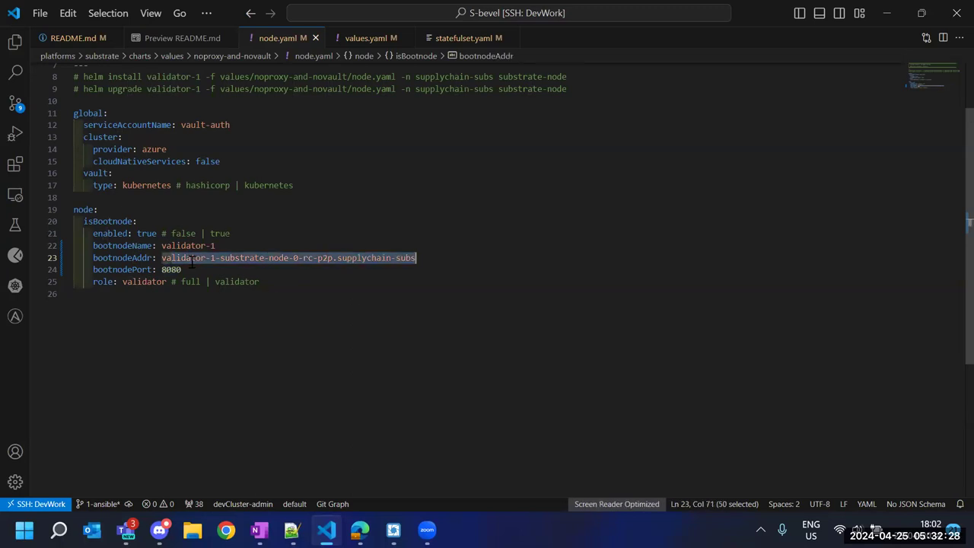
Install validator-2 in the supplychain-subs namespace by running the README's helm install command in the cleared charts terminal
{"action": "left_click", "coordinate": [181, 38]}
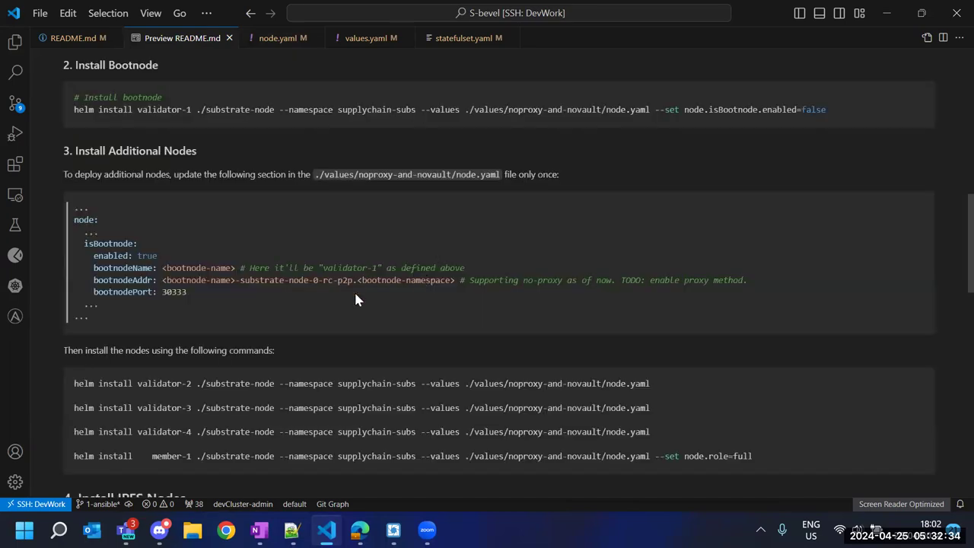
{"action": "scroll", "coordinate": [355, 297], "scroll_direction": "down", "scroll_amount": 3}
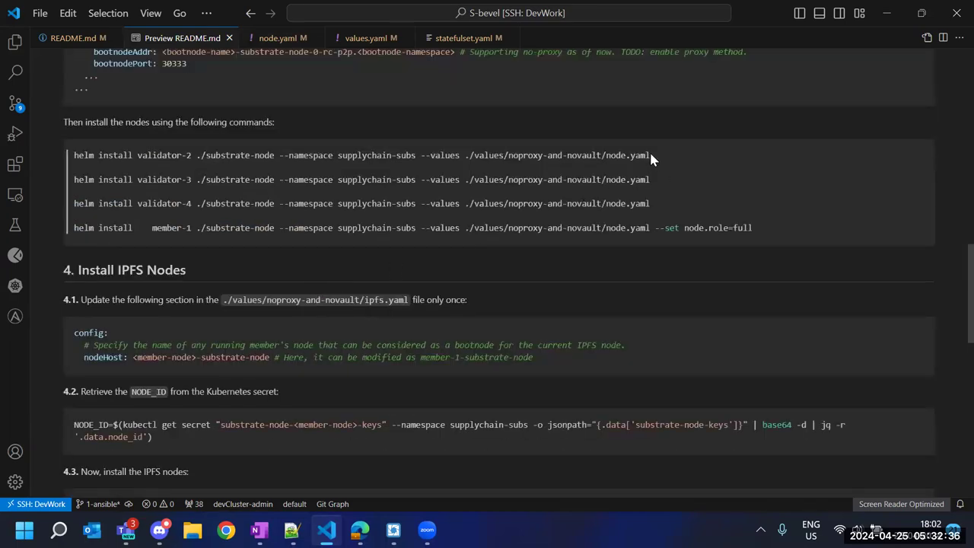
{"action": "left_click_drag", "start_coordinate": [650, 155], "coordinate": [75, 158]}
{"action": "key", "text": "ctrl+c"}
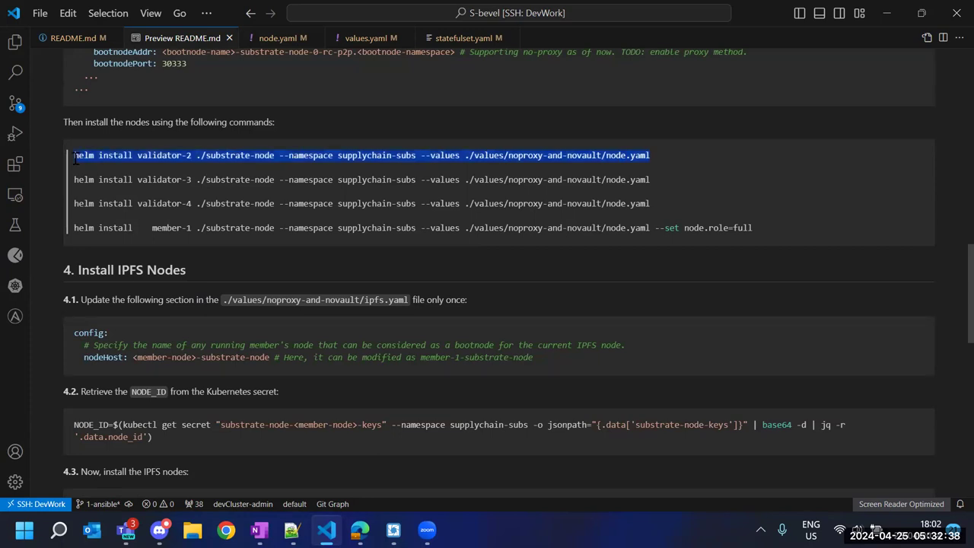
{"action": "left_click_drag", "start_coordinate": [629, 497], "coordinate": [591, 241]}
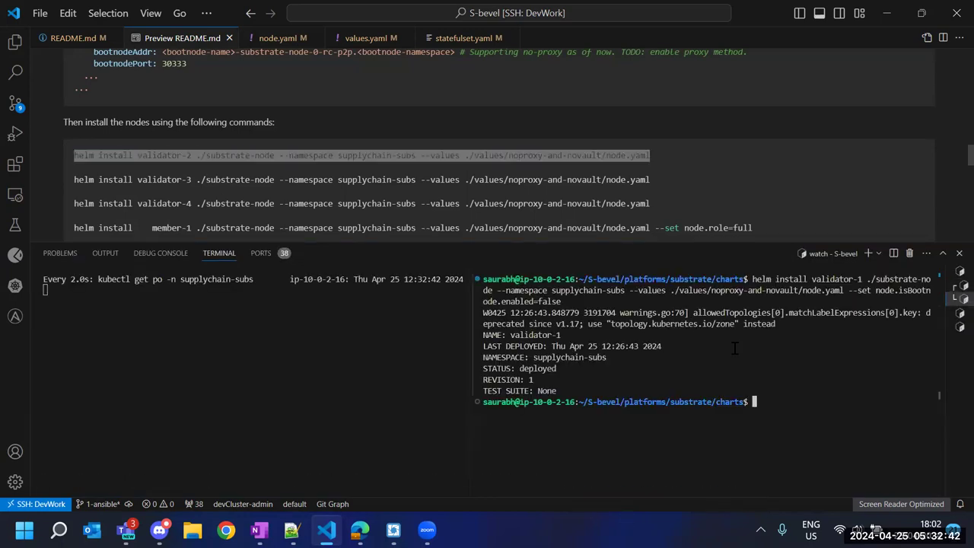
{"action": "key", "text": "ctrl+l"}
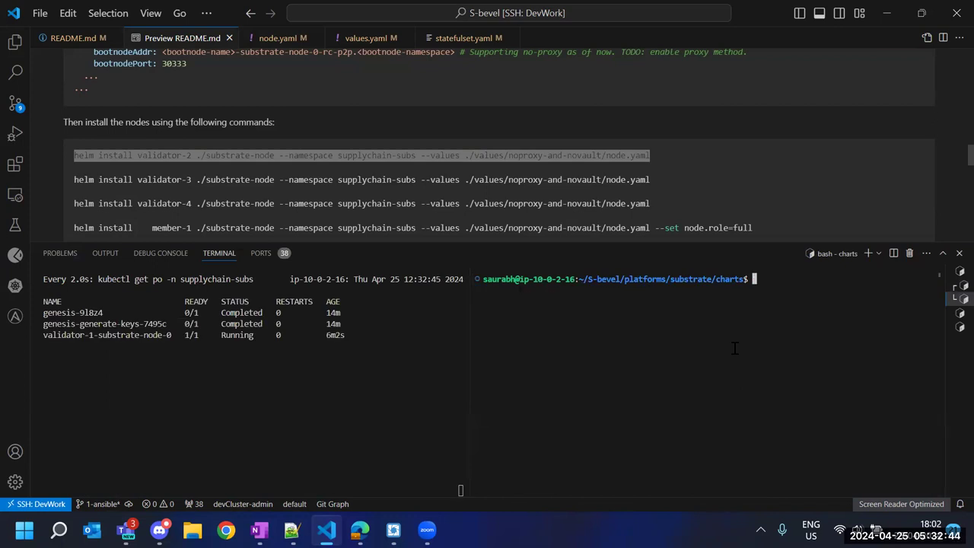
{"action": "key", "text": "ctrl+v"}
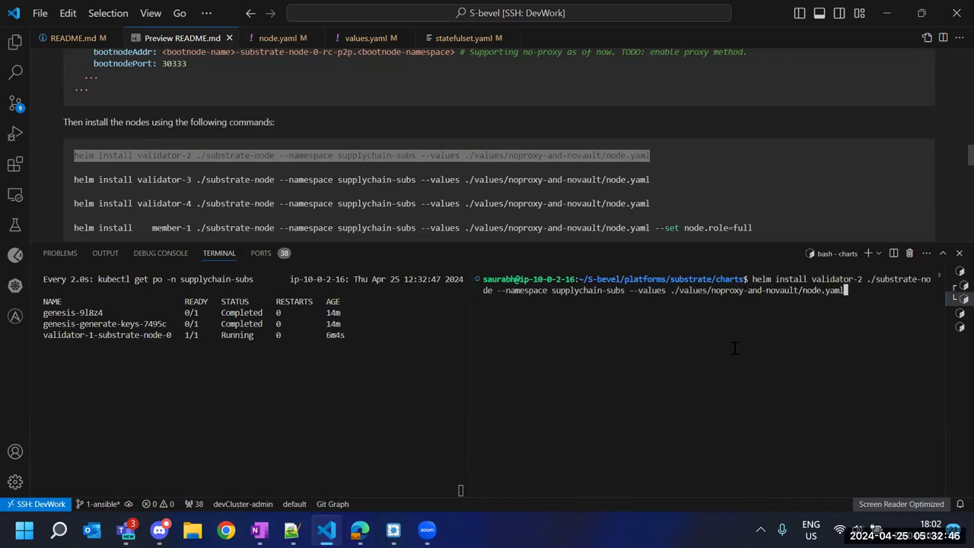
{"action": "key", "text": "Return"}
Try to install validator-3 with the README's helm install command in the charts terminal
{"action": "left_click_drag", "start_coordinate": [651, 181], "coordinate": [75, 179]}
{"action": "key", "text": "ctrl+c"}
{"action": "left_click", "coordinate": [653, 457]}
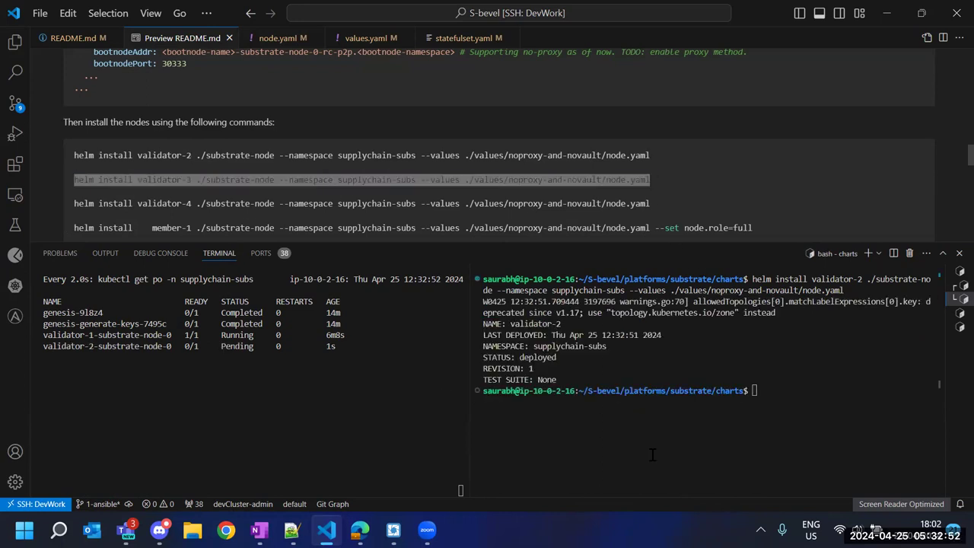
{"action": "key", "text": "ctrl+v"}
{"action": "key", "text": "Return"}
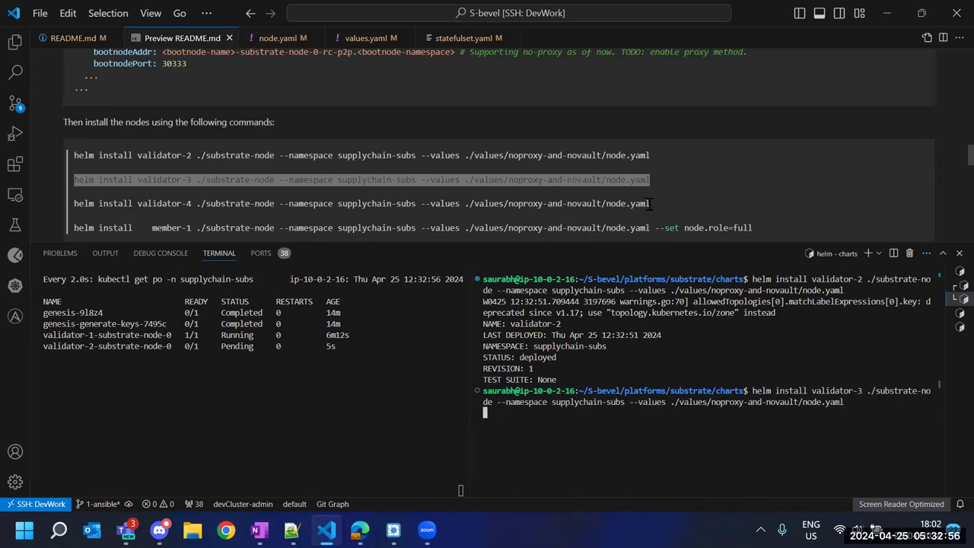
Delete the storage classes storage-validator-3 and storage-validator-4 with kdd sc, and clear the terminal
{"action": "left_click_drag", "start_coordinate": [651, 204], "coordinate": [75, 204]}
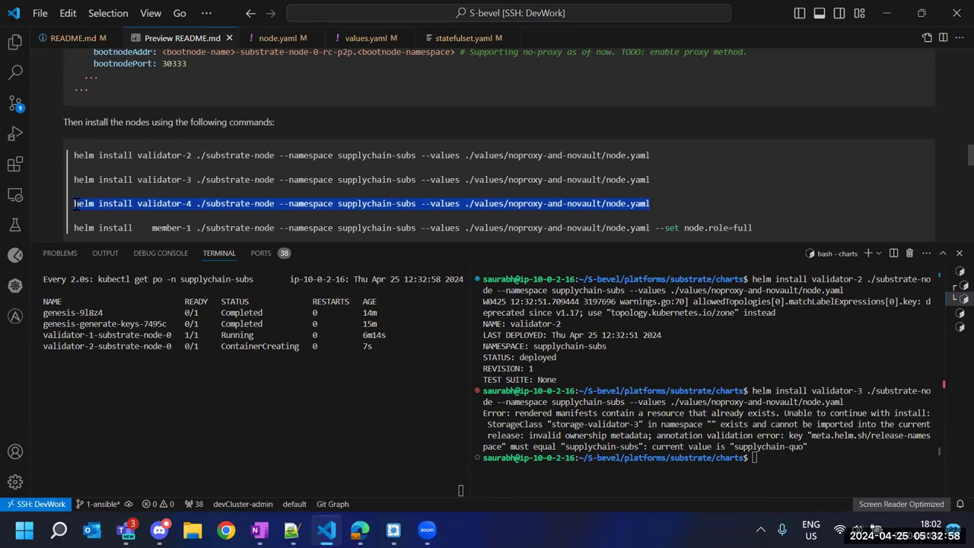
{"action": "key", "text": "ctrl+c"}
{"action": "left_click", "coordinate": [675, 460]}
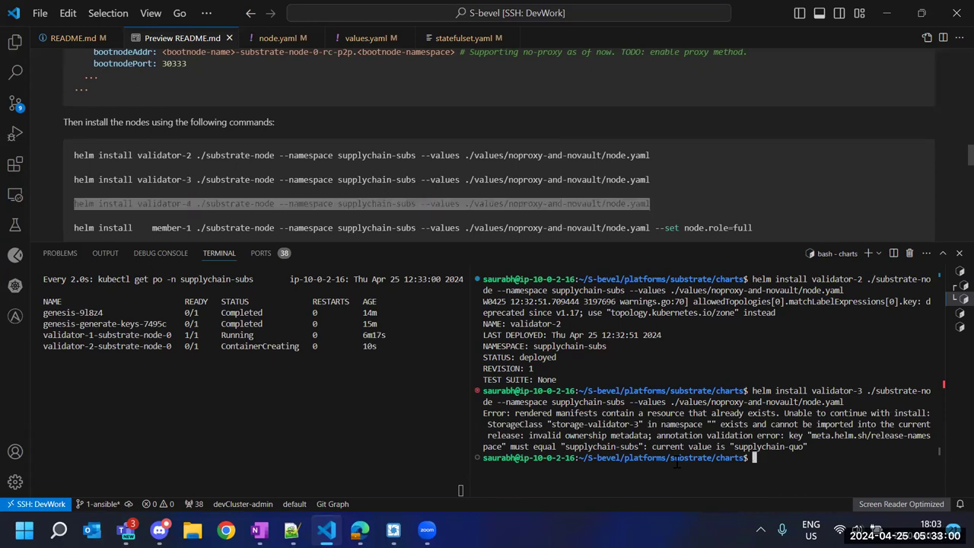
{"action": "type", "text": "kdd sc"}
{"action": "double_click", "coordinate": [596, 424]}
{"action": "key", "text": "ctrl+c"}
{"action": "key", "text": "ctrl+v"}
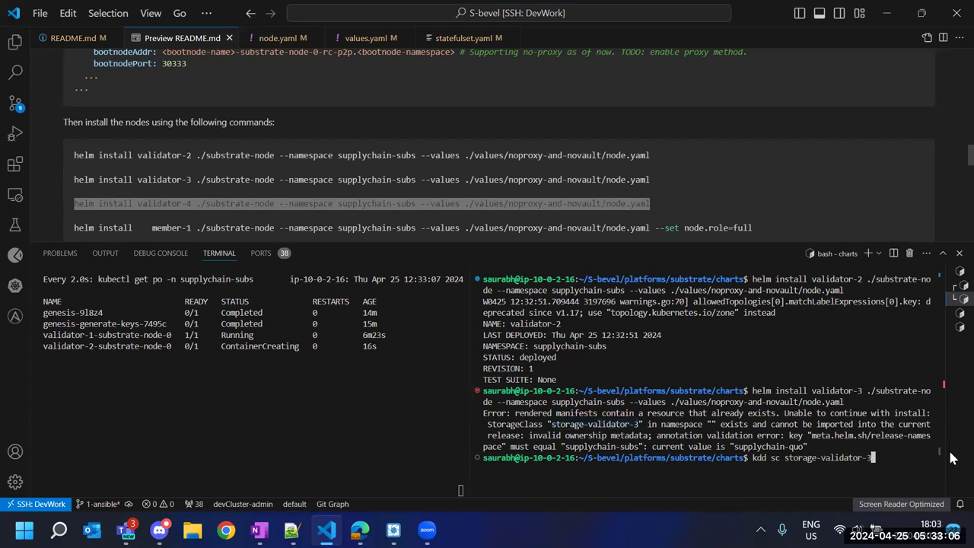
{"action": "key", "text": "Return"}
{"action": "key", "text": "Up"}
{"action": "key", "text": "BackSpace"}
{"action": "type", "text": "4"}
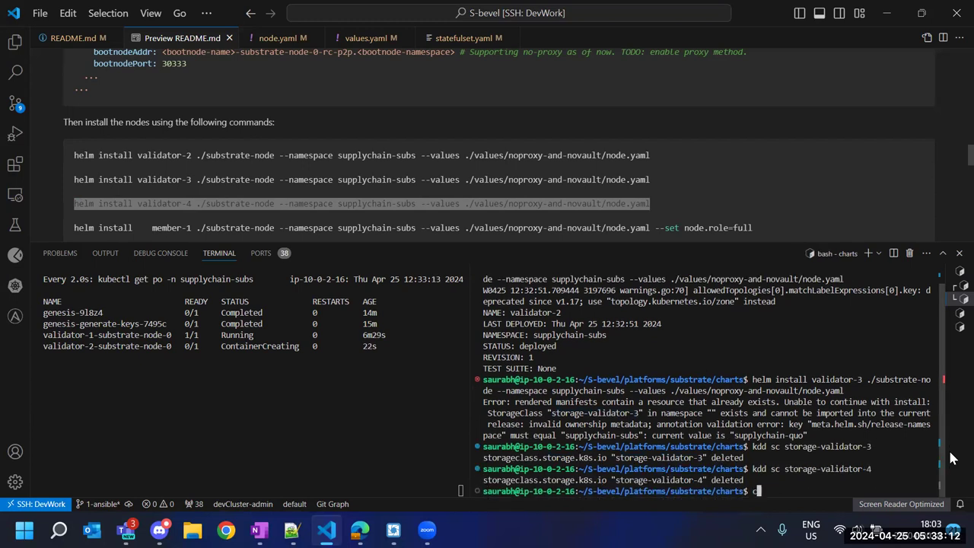
{"action": "key", "text": "ctrl+l"}
{"action": "key", "text": "ctrl+v"}
{"action": "key", "text": "BackSpace"}
{"action": "key", "text": "BackSpace"}
{"action": "key", "text": "BackSpace"}
{"action": "key", "text": "BackSpace"}
{"action": "key", "text": "BackSpace"}
{"action": "key", "text": "BackSpace"}
{"action": "key", "text": "BackSpace"}
{"action": "key", "text": "BackSpace"}
{"action": "key", "text": "BackSpace"}
{"action": "key", "text": "BackSpace"}
{"action": "key", "text": "BackSpace"}
{"action": "key", "text": "BackSpace"}
{"action": "key", "text": "BackSpace"}
{"action": "key", "text": "BackSpace"}
{"action": "key", "text": "BackSpace"}
{"action": "key", "text": "BackSpace"}
{"action": "key", "text": "BackSpace"}
{"action": "key", "text": "BackSpace"}
{"action": "key", "text": "BackSpace"}
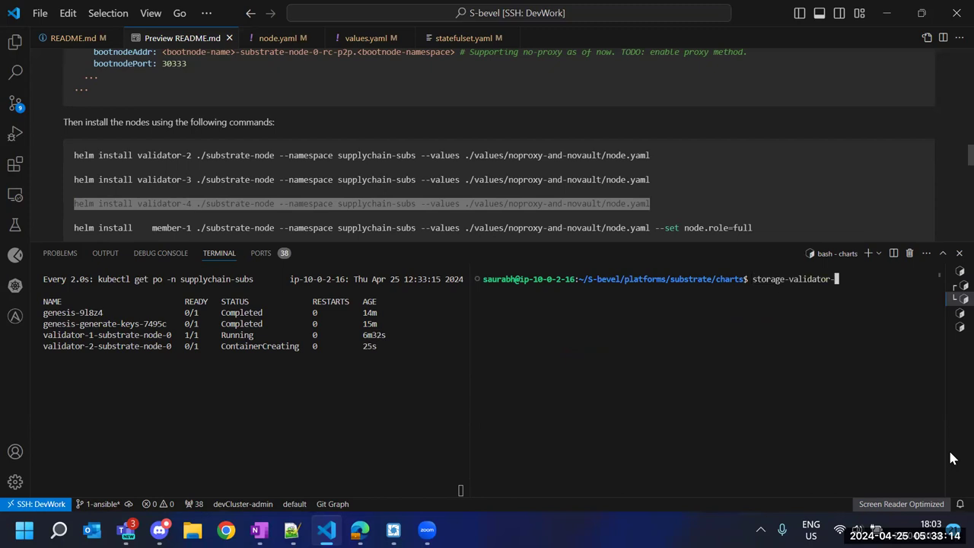
Copy the README's helm install validator-3 command again and run it in the charts terminal
{"action": "left_click", "coordinate": [635, 195]}
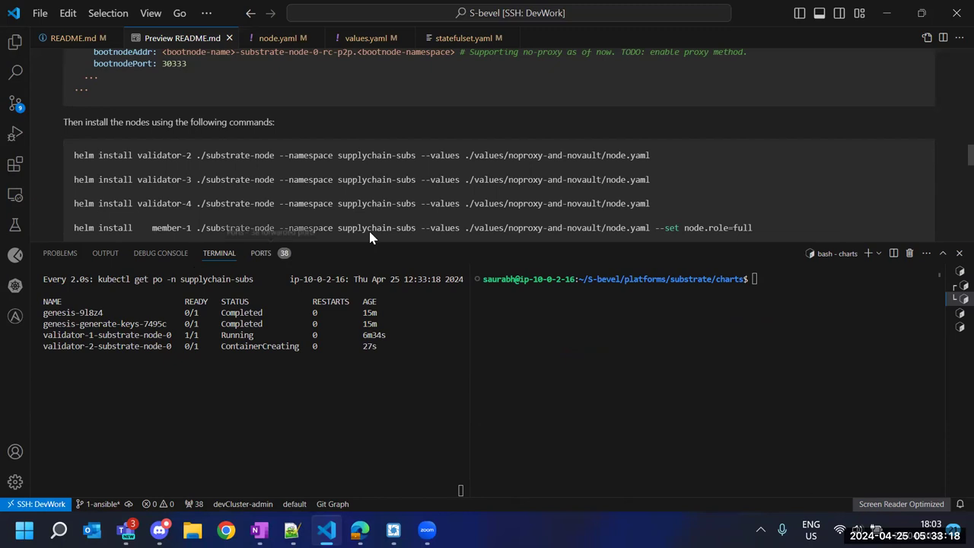
{"action": "left_click_drag", "start_coordinate": [652, 181], "coordinate": [533, 180]}
{"action": "left_click_drag", "start_coordinate": [305, 183], "coordinate": [76, 183]}
{"action": "key", "text": "ctrl+c"}
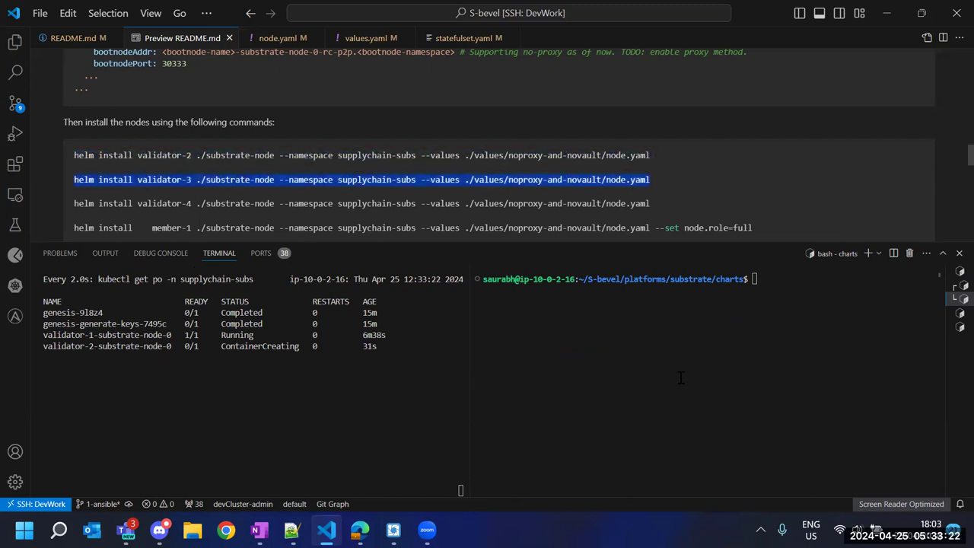
{"action": "left_click", "coordinate": [682, 378]}
{"action": "key", "text": "ctrl+v"}
{"action": "key", "text": "Return"}
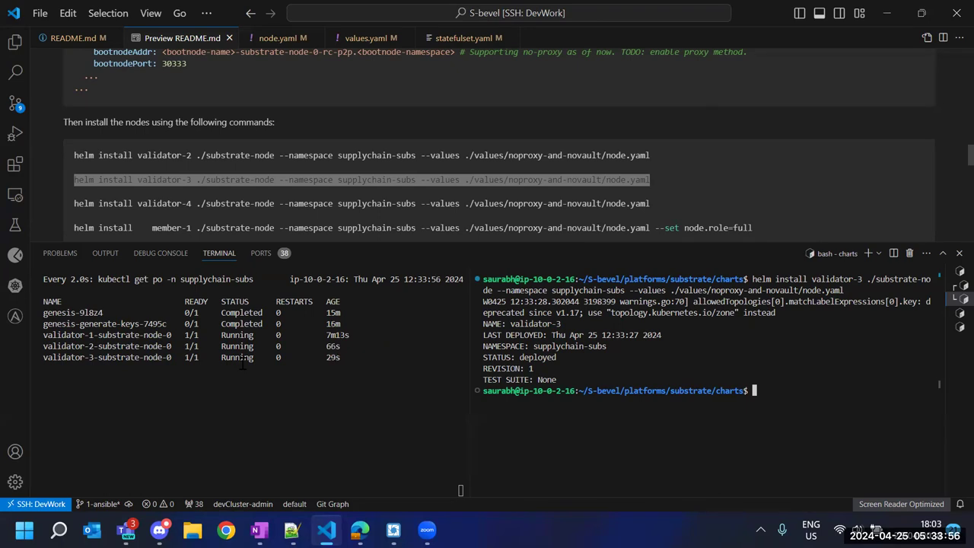
Open statefulset.yaml from the substrate-node chart's templates and examine the storage class name in its volumeClaimTemplates section
{"action": "left_click_drag", "start_coordinate": [328, 242], "coordinate": [353, 427]}
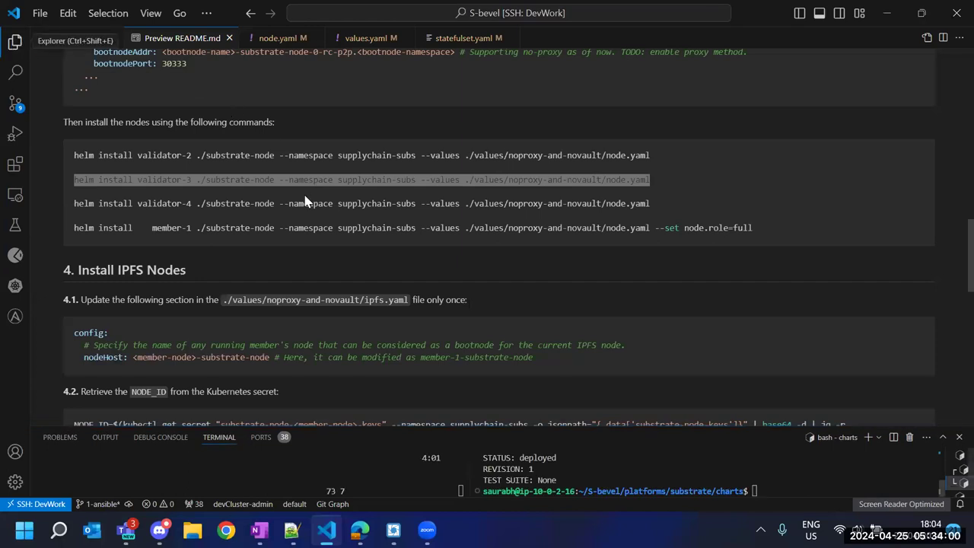
{"action": "key", "text": "ctrl+shift+e"}
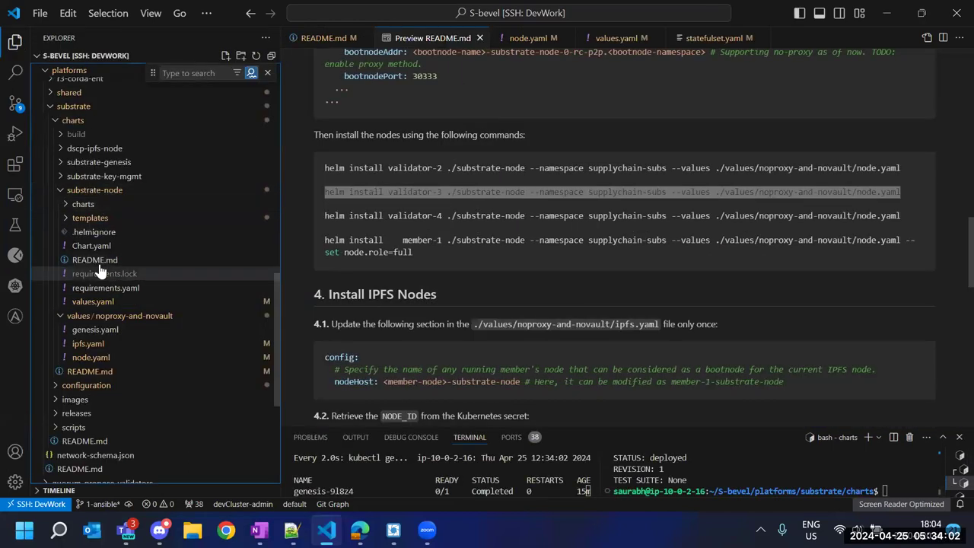
{"action": "left_click", "coordinate": [82, 219]}
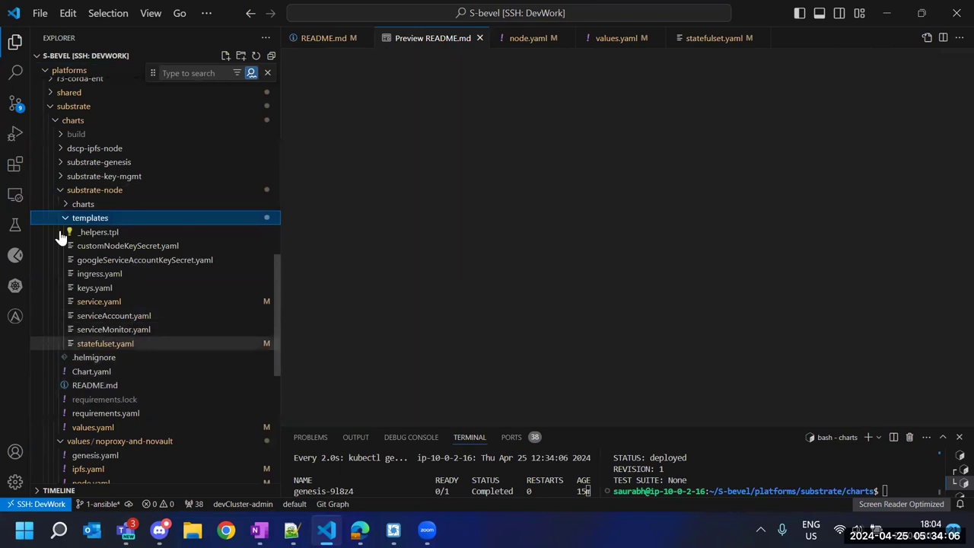
{"action": "left_click", "coordinate": [105, 343]}
{"action": "key", "text": "ctrl+b"}
{"action": "scroll", "coordinate": [540, 285], "scroll_direction": "down", "scroll_amount": 10}
{"action": "scroll", "coordinate": [541, 285], "scroll_direction": "down", "scroll_amount": 20}
{"action": "scroll", "coordinate": [540, 286], "scroll_direction": "down", "scroll_amount": 15}
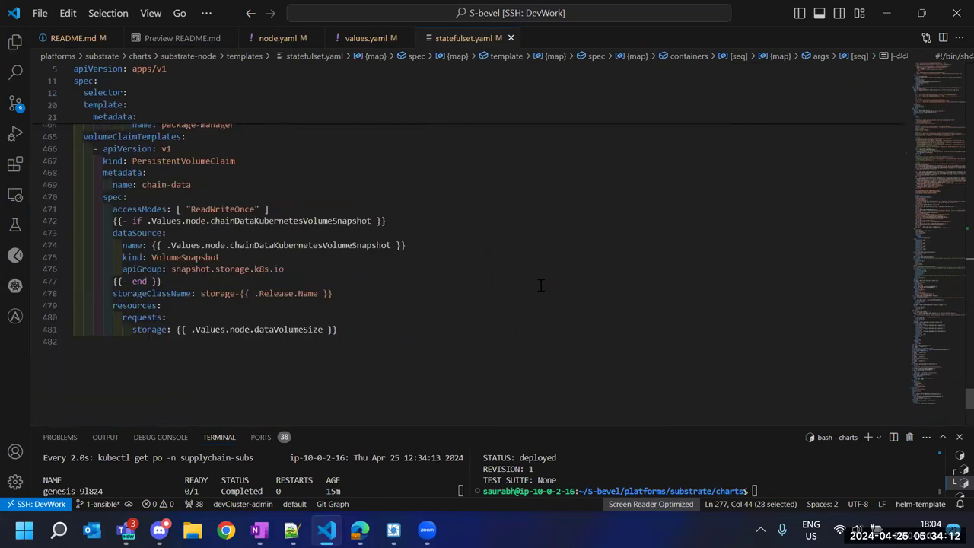
{"action": "scroll", "coordinate": [540, 286], "scroll_direction": "up", "scroll_amount": 1}
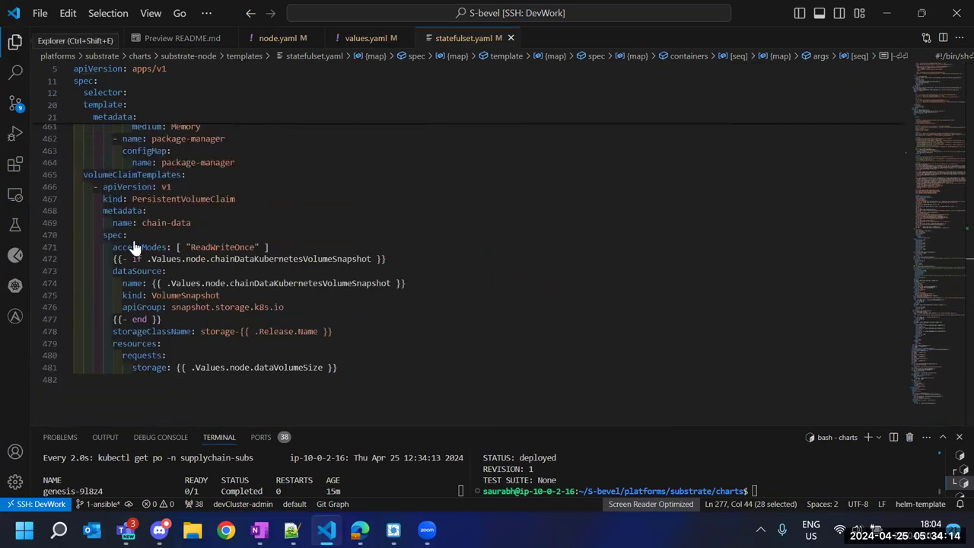
Open the substrate-node chart's requirements.yaml and examine its bevel-storageclass dependency
{"action": "key", "text": "ctrl+shift+e"}
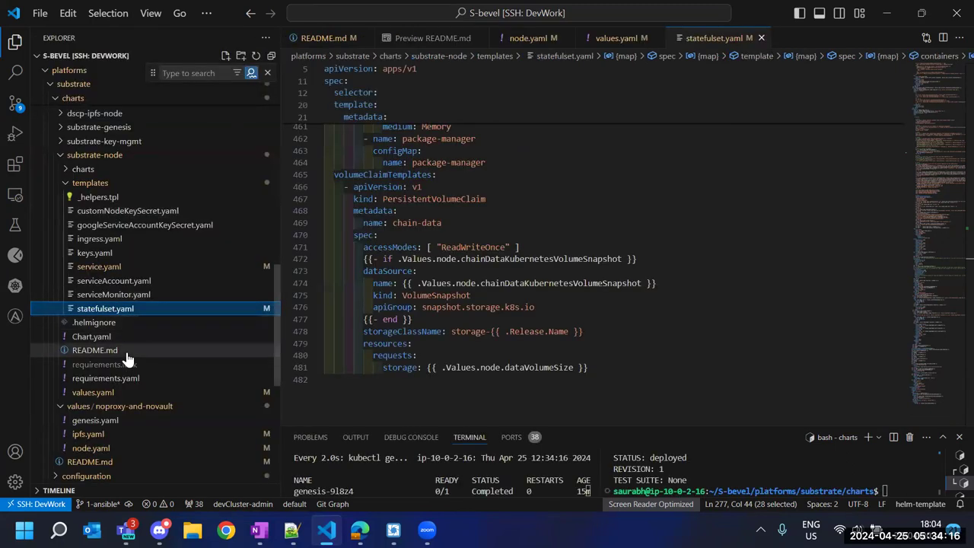
{"action": "left_click", "coordinate": [131, 379]}
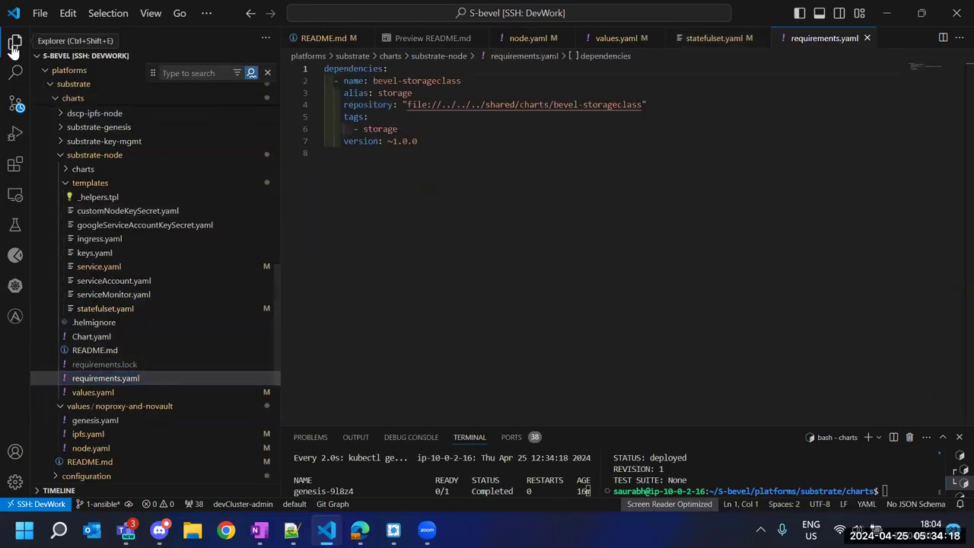
{"action": "left_click", "coordinate": [14, 43]}
{"action": "left_click", "coordinate": [333, 357]}
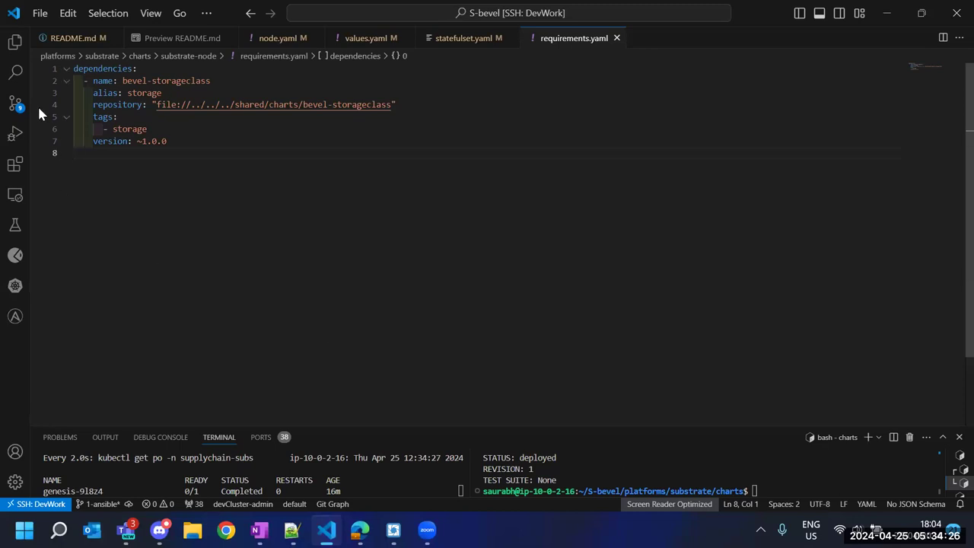
Search for "storage" in values.yaml and check the matches in statefulset.yaml and requirements.yaml
{"action": "left_click", "coordinate": [345, 37]}
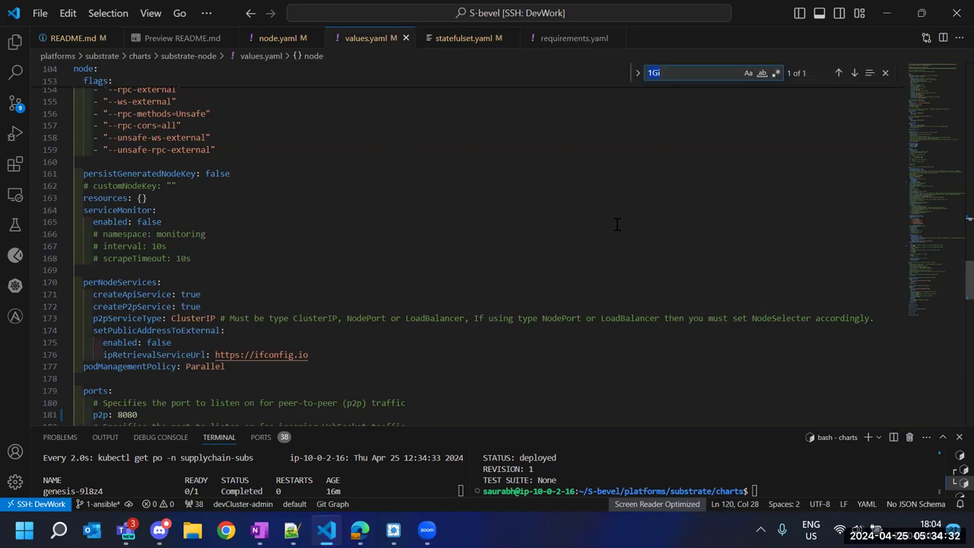
{"action": "type", "text": "stora"}
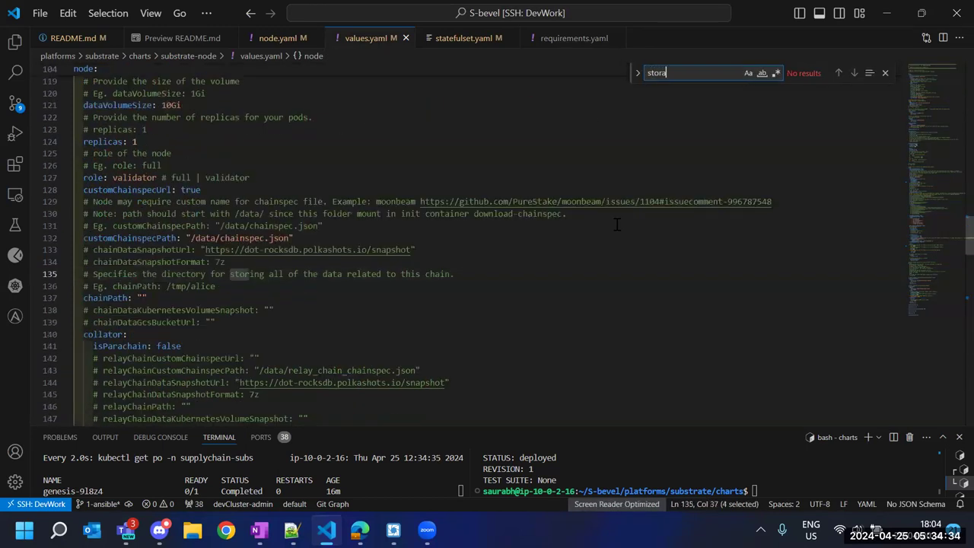
{"action": "type", "text": "ge"}
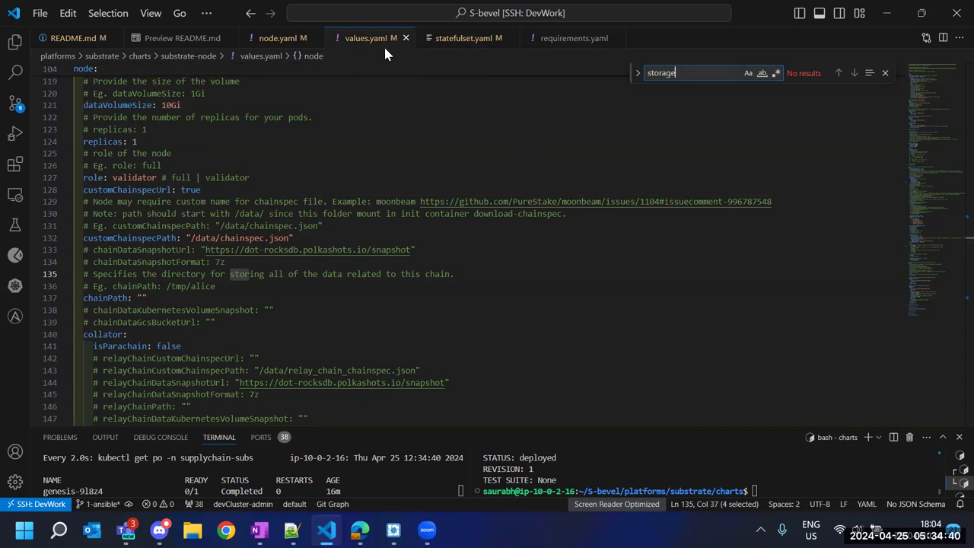
{"action": "left_click", "coordinate": [441, 40]}
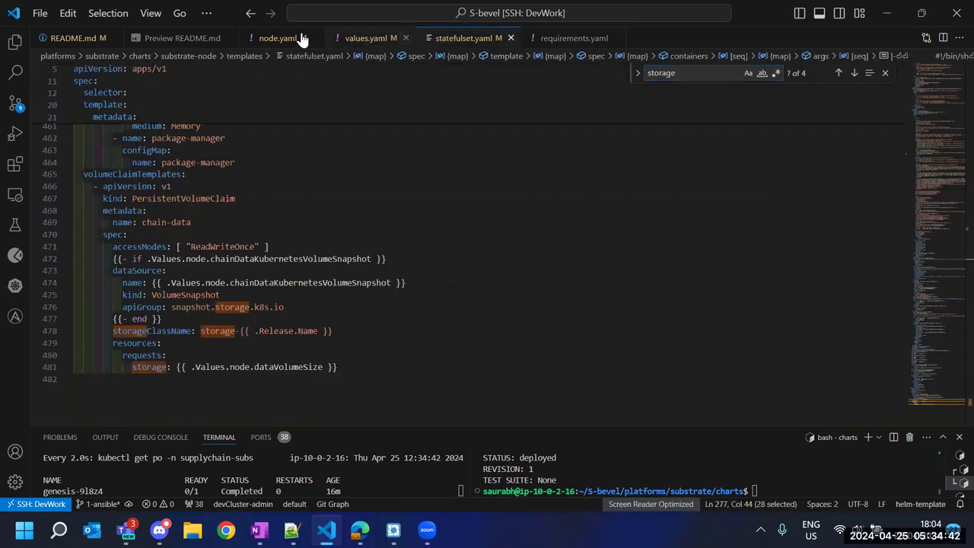
{"action": "left_click", "coordinate": [567, 42]}
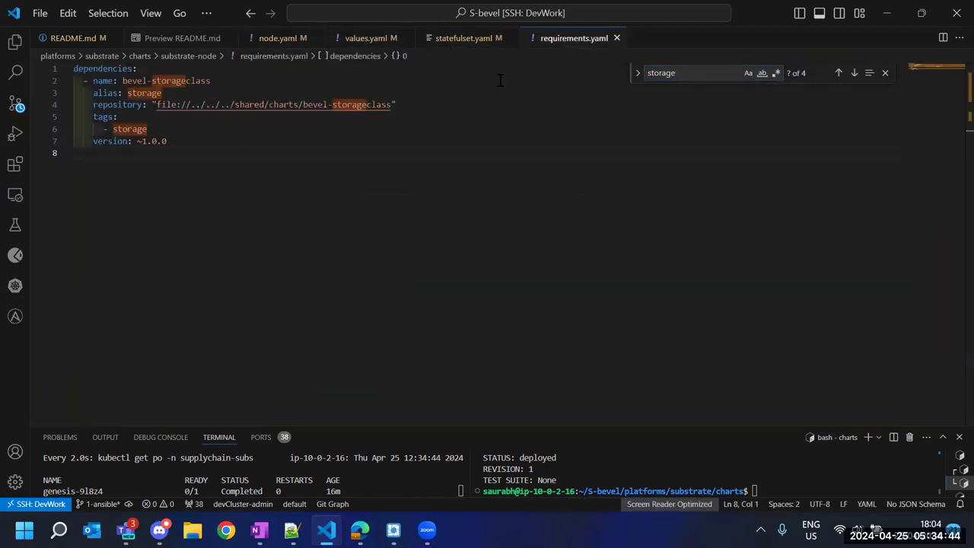
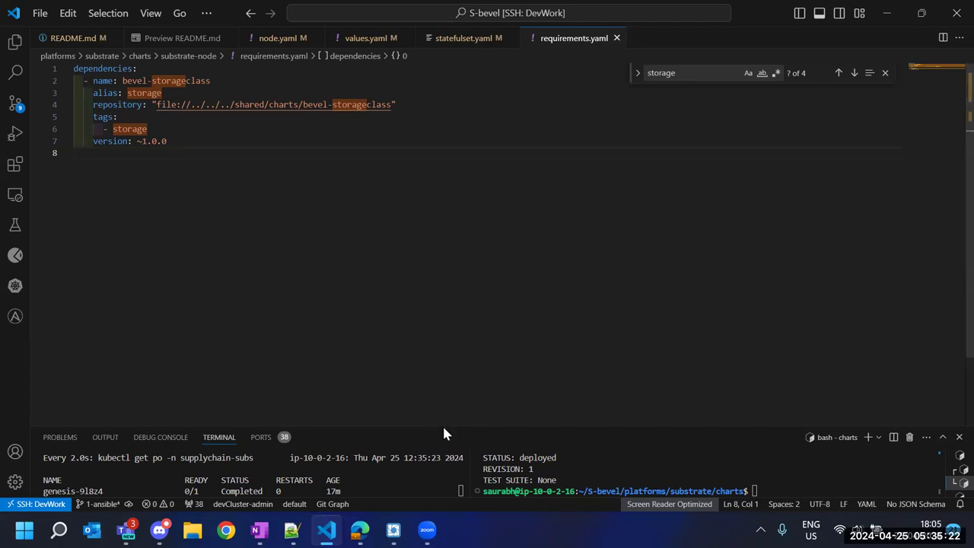
Enlarge the terminal area and clear the charts terminal
{"action": "left_click_drag", "start_coordinate": [442, 424], "coordinate": [402, 232]}
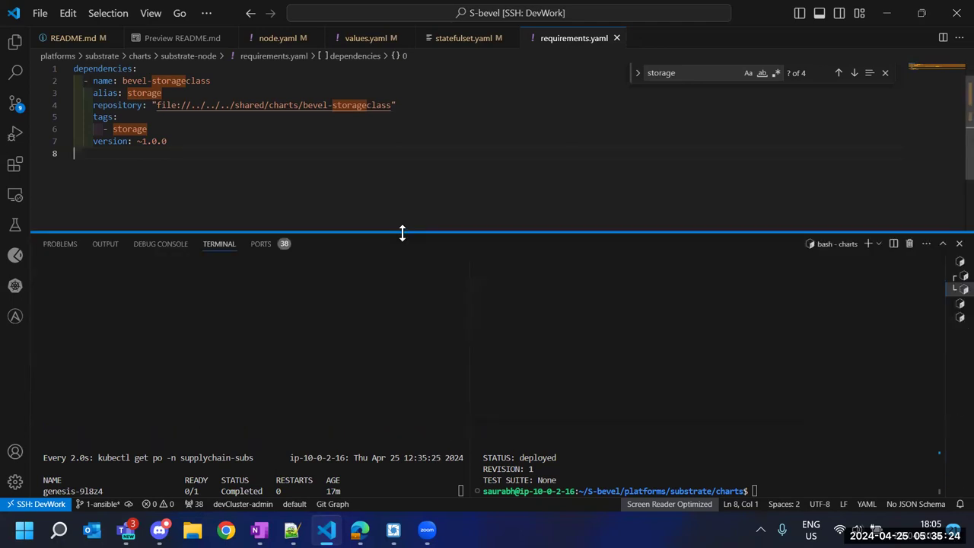
{"action": "left_click", "coordinate": [832, 390]}
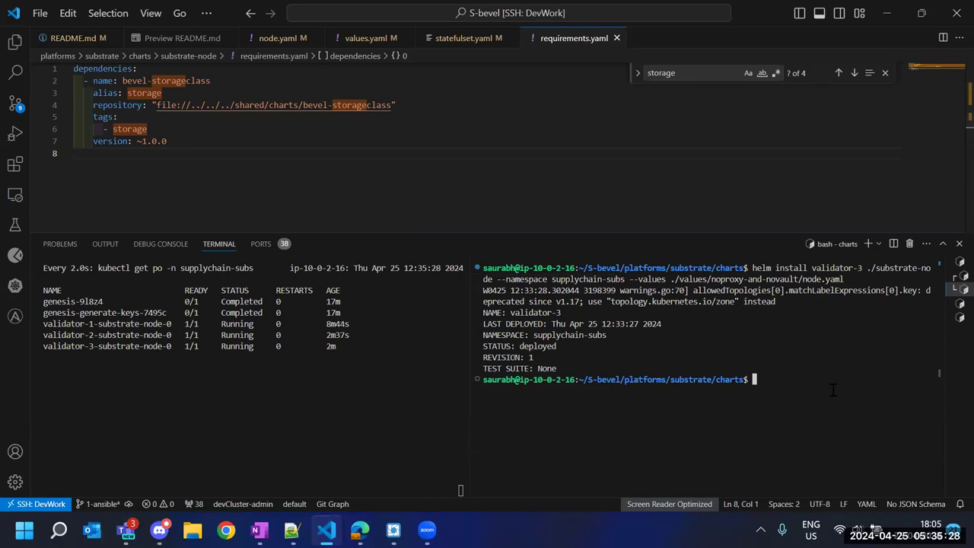
{"action": "type", "text": "clear"}
{"action": "key", "text": "Return"}
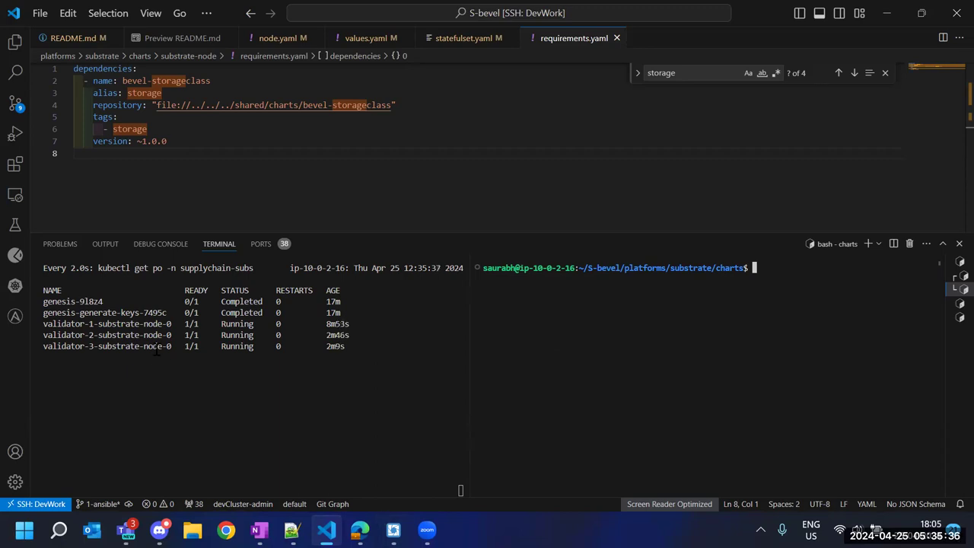
Copy the helm install validator-4 command from the README preview and run it in the charts terminal for the supplychain-subs namespace
{"action": "left_click", "coordinate": [176, 41]}
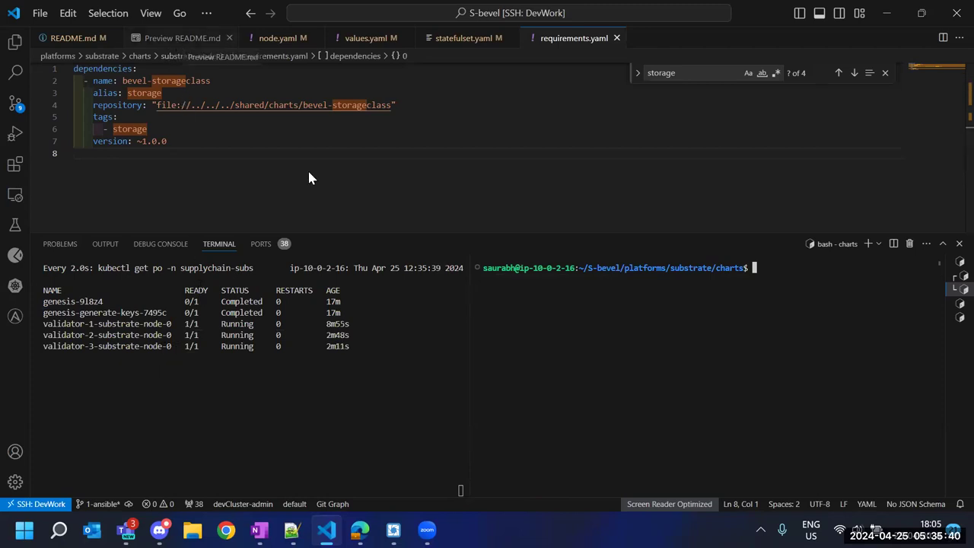
{"action": "left_click_drag", "start_coordinate": [422, 232], "coordinate": [420, 346]}
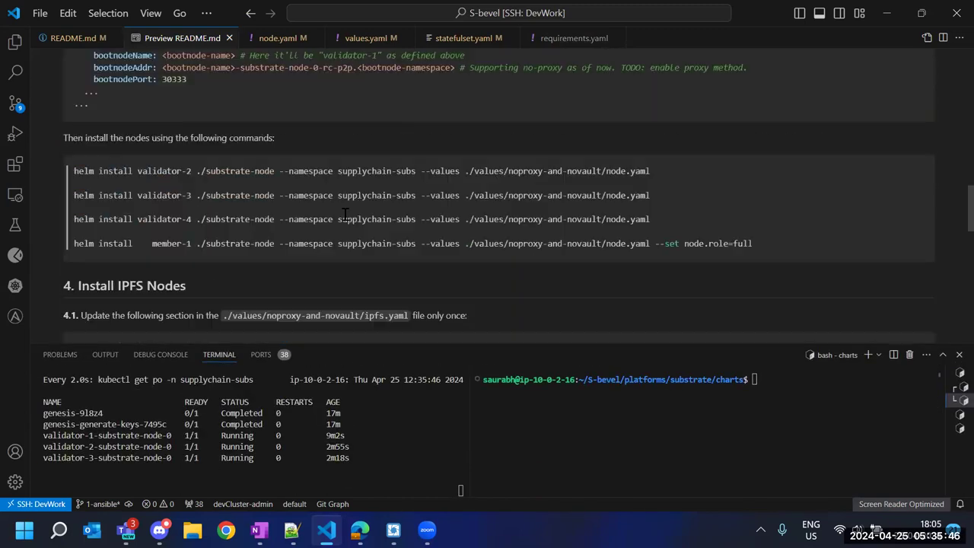
{"action": "scroll", "coordinate": [354, 221], "scroll_direction": "down", "scroll_amount": 3}
{"action": "scroll", "coordinate": [361, 223], "scroll_direction": "up", "scroll_amount": 1}
{"action": "left_click_drag", "start_coordinate": [653, 142], "coordinate": [74, 156]}
{"action": "key", "text": "ctrl+c"}
{"action": "left_click", "coordinate": [658, 472]}
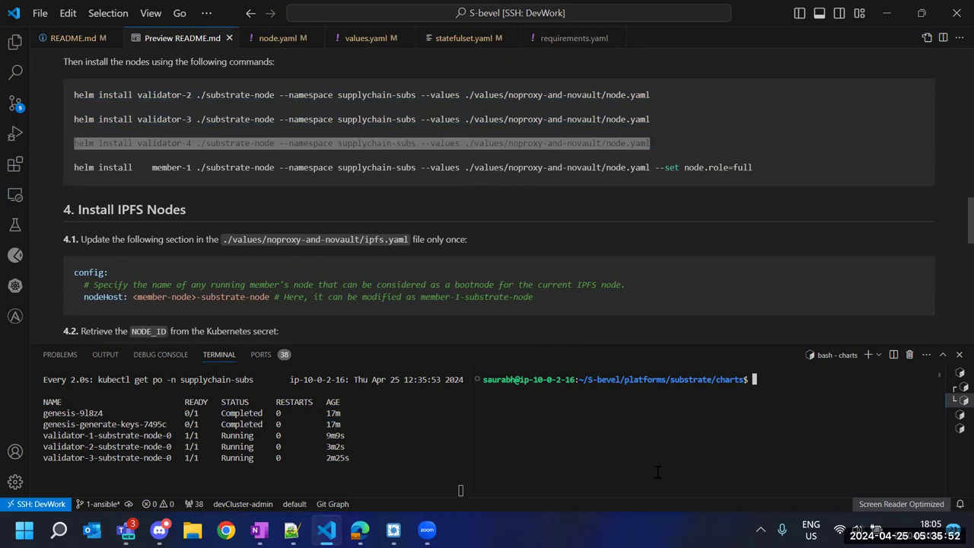
{"action": "key", "text": "ctrl+v"}
{"action": "key", "text": "Return"}
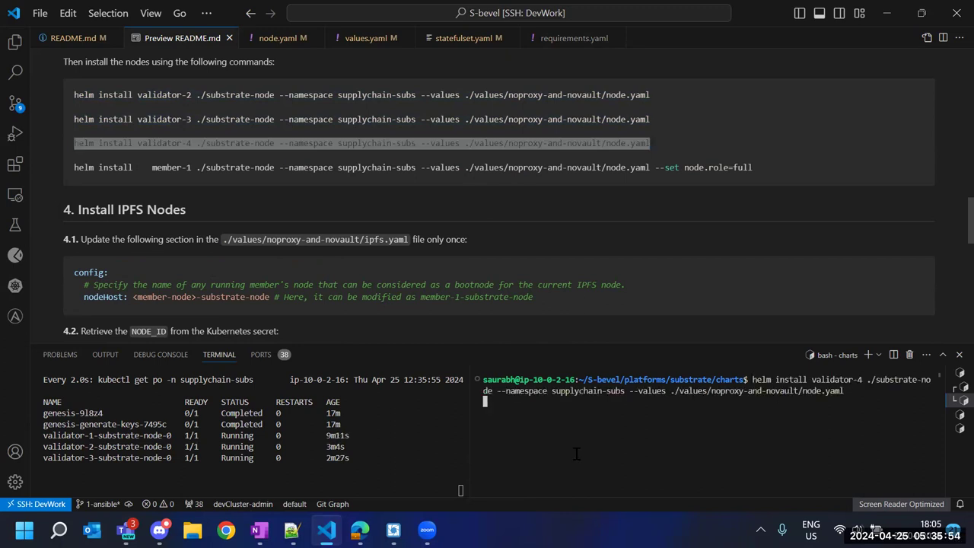
Try to install member-1 by running the README's helm install command with --set node.role=full in the charts terminal
{"action": "left_click_drag", "start_coordinate": [752, 168], "coordinate": [68, 169]}
{"action": "key", "text": "ctrl+c"}
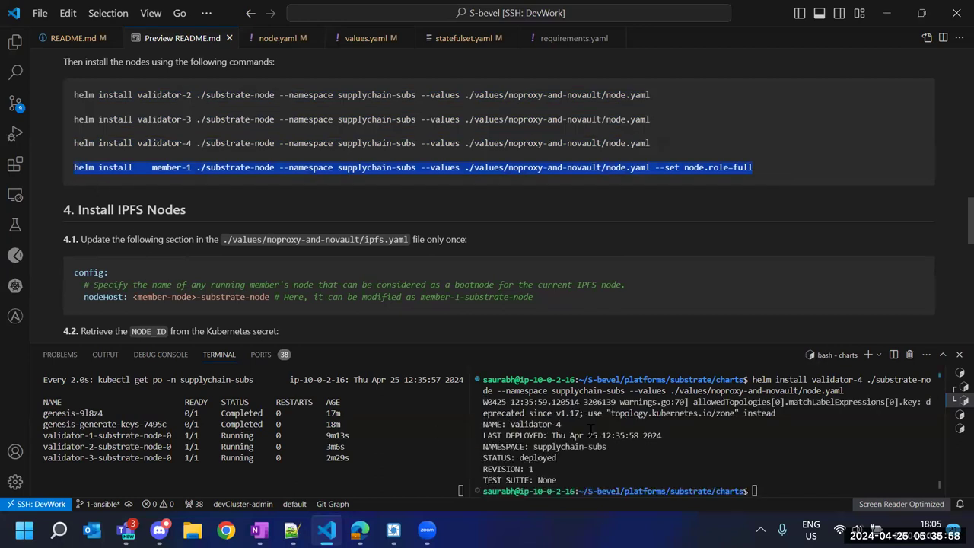
{"action": "left_click", "coordinate": [675, 417]}
{"action": "key", "text": "ctrl+v"}
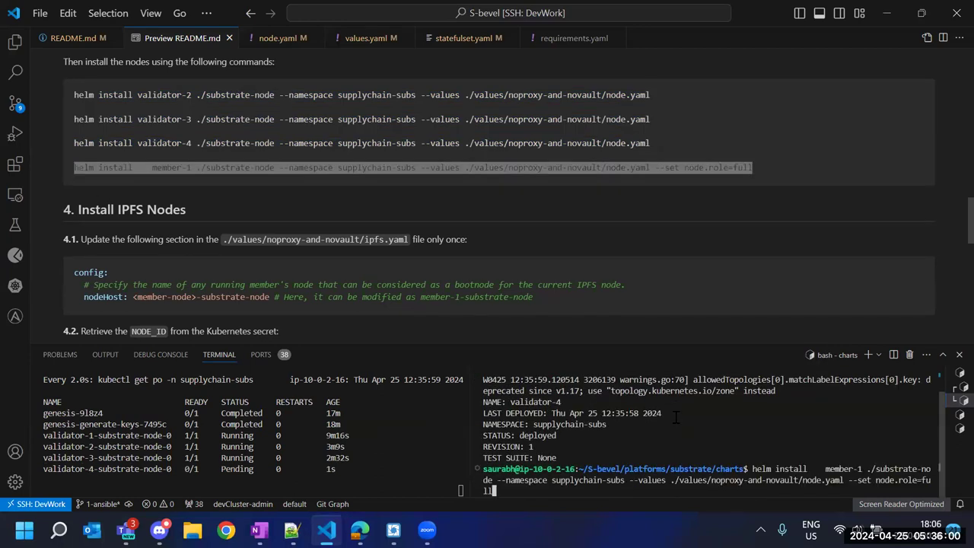
{"action": "key", "text": "Return"}
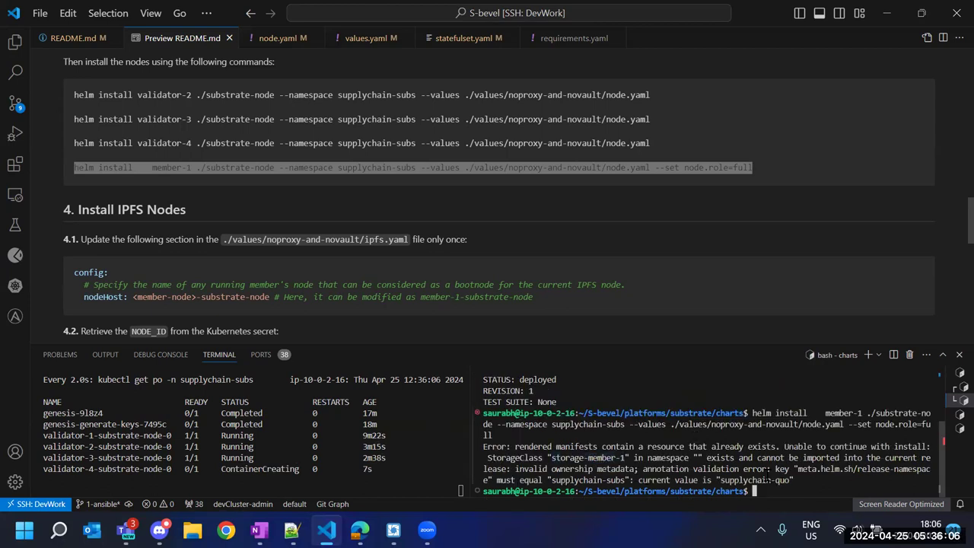
Delete the storage class storage-member-1 with kdd sc in the charts terminal
{"action": "type", "text": "kdd sc st"}
{"action": "key", "text": "Tab"}
{"action": "key", "text": "Return"}
Clear the terminal display and rerun the helm install member-1 command with node.role=full
{"action": "key", "text": "Up"}
{"action": "key", "text": "Up"}
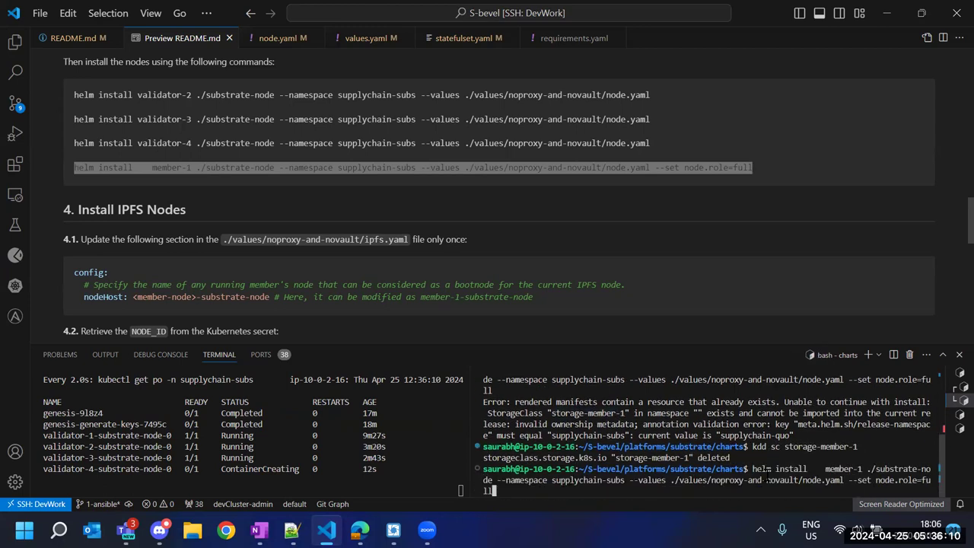
{"action": "key", "text": "ctrl+l"}
{"action": "key", "text": "Return"}
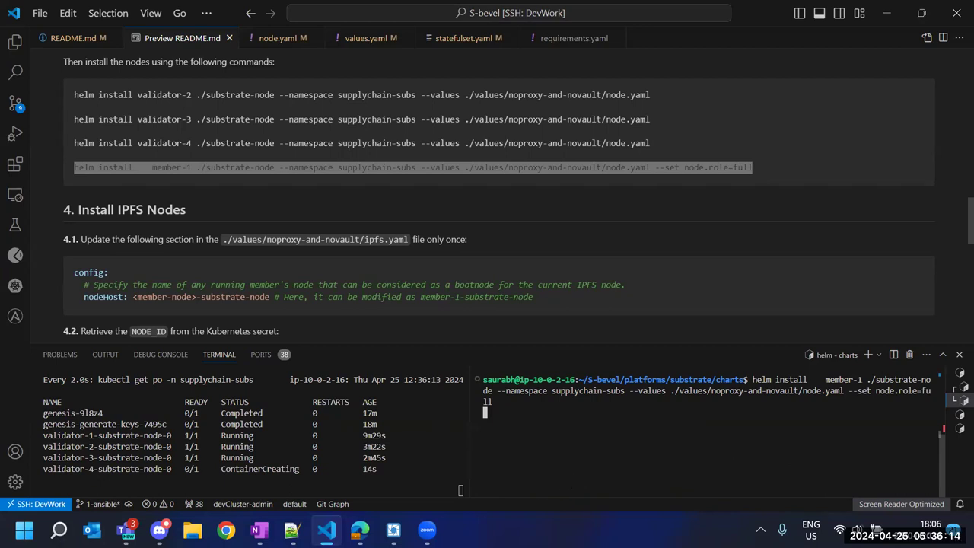
Switch to the Kubernetes cluster dashboard, check the supplychain-subs pods, and open the validator-1-substrate-node-0 logs in an enlarged pane
{"action": "key", "text": "alt+Tab"}
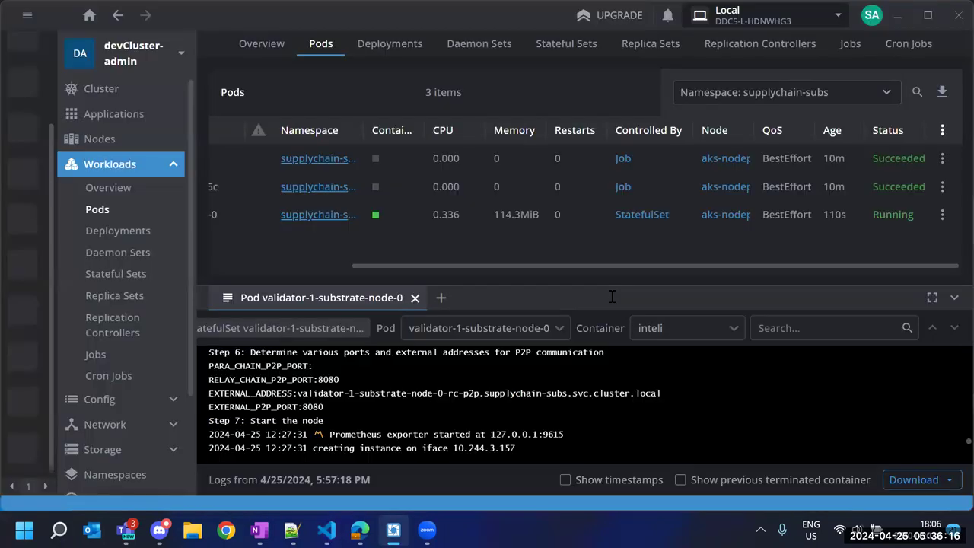
{"action": "left_click", "coordinate": [956, 296]}
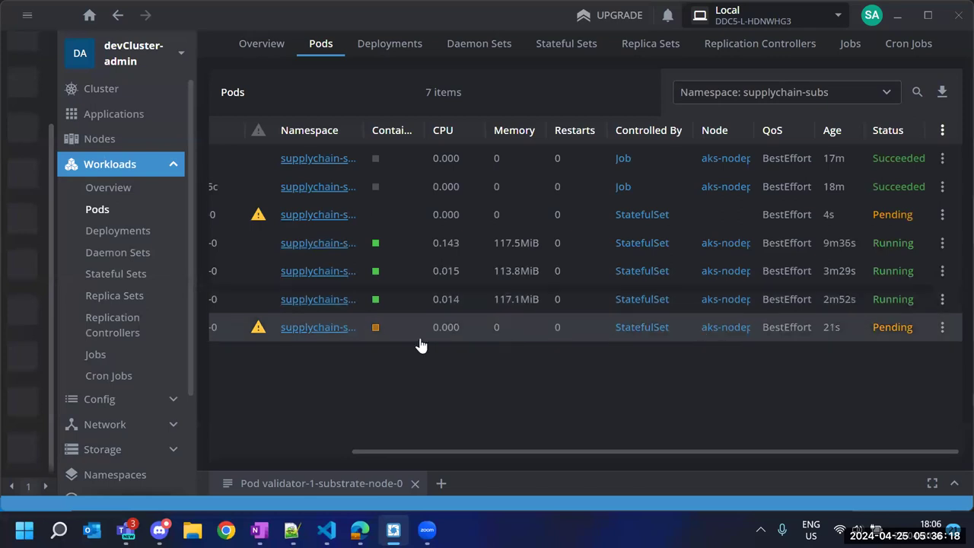
{"action": "scroll", "coordinate": [487, 286], "scroll_direction": "right", "scroll_amount": 5}
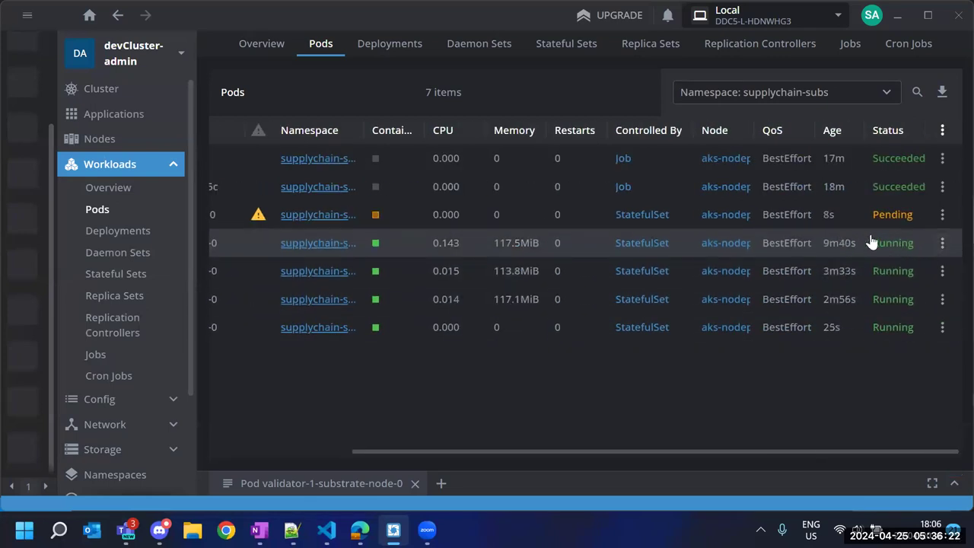
{"action": "left_click", "coordinate": [930, 245]}
{"action": "left_click", "coordinate": [841, 51]}
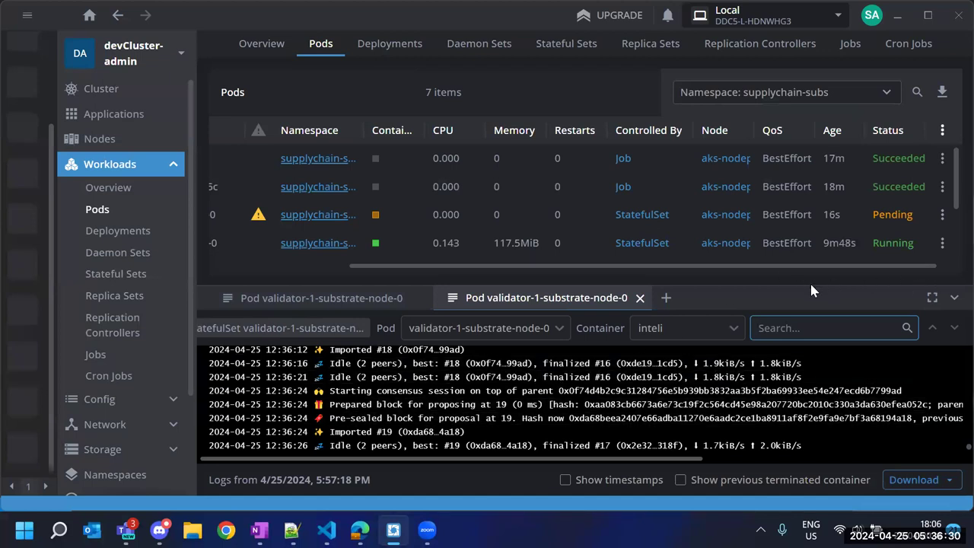
{"action": "left_click_drag", "start_coordinate": [810, 286], "coordinate": [810, 100]}
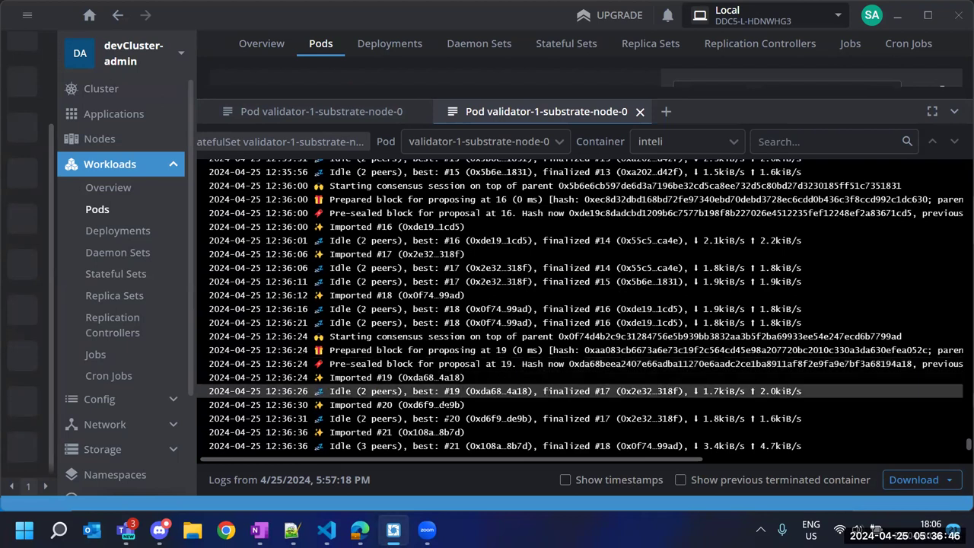
Examine the peer counts and the imported and finalized block entries in the validator-1-substrate-node-0 logs
{"action": "triple_click", "coordinate": [464, 450]}
{"action": "left_click", "coordinate": [442, 417]}
{"action": "left_click_drag", "start_coordinate": [413, 405], "coordinate": [613, 405]}
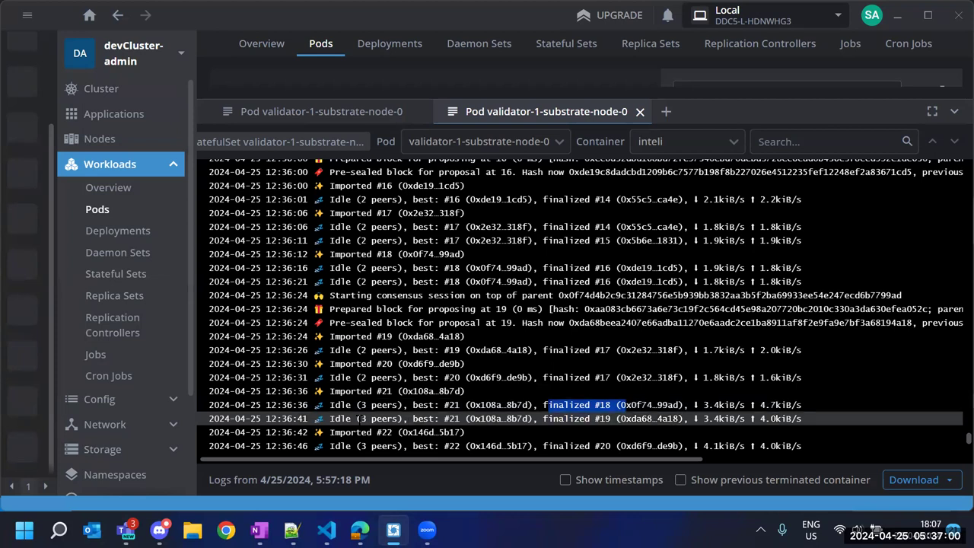
{"action": "left_click", "coordinate": [358, 432]}
{"action": "left_click_drag", "start_coordinate": [340, 433], "coordinate": [401, 434]}
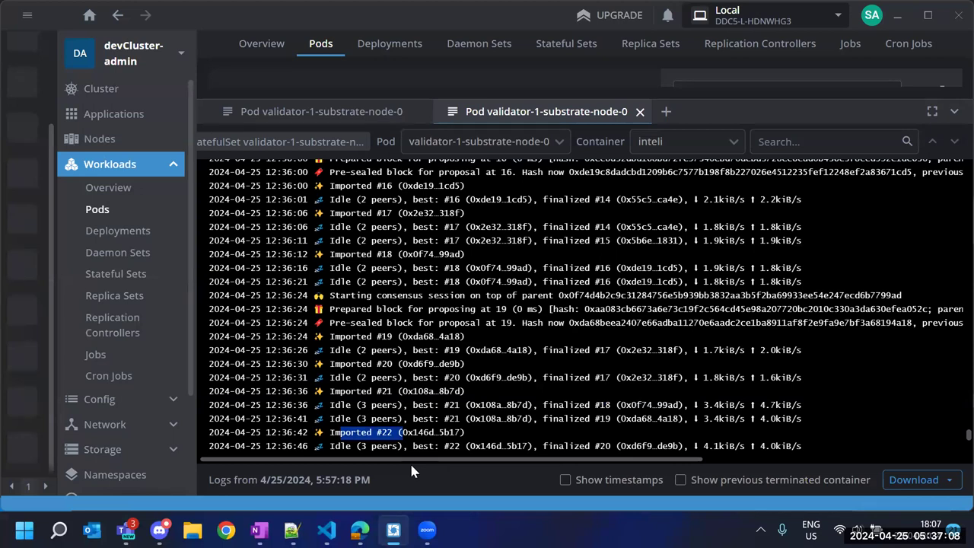
{"action": "scroll", "coordinate": [714, 288], "scroll_direction": "down", "scroll_amount": 3}
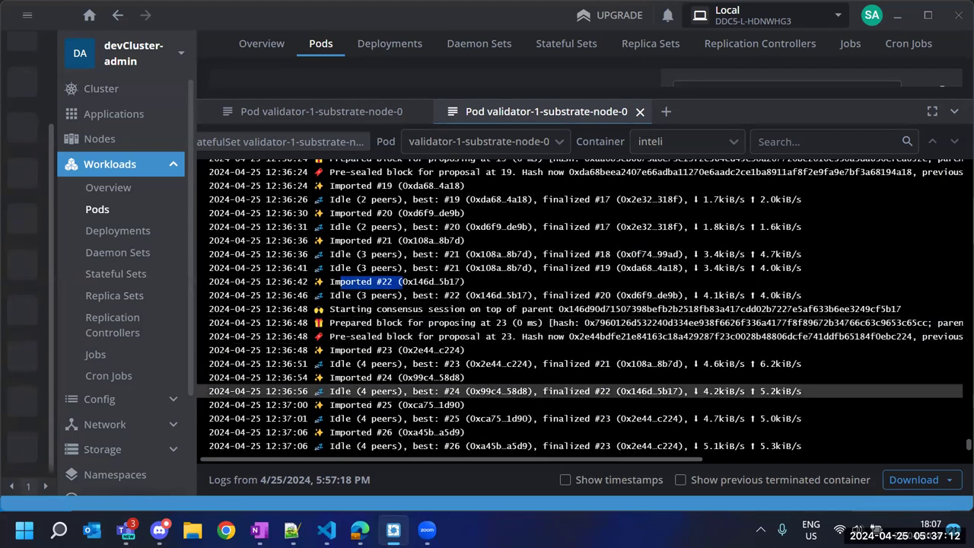
{"action": "left_click_drag", "start_coordinate": [352, 446], "coordinate": [440, 447]}
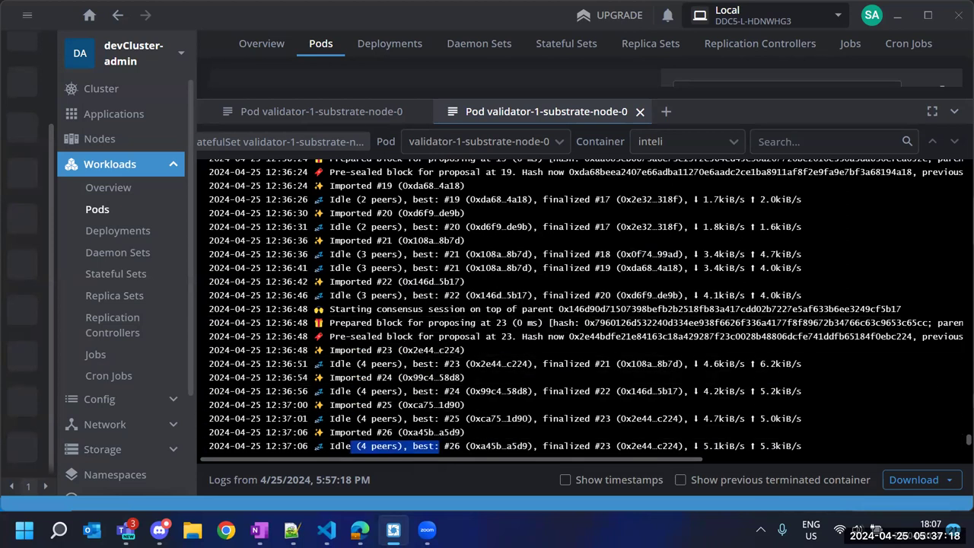
Switch to VS Code and read section 4, Install IPFS Nodes, in the README preview, focusing on the ipfs.yaml nodeHost setting
{"action": "key", "text": "alt+Tab"}
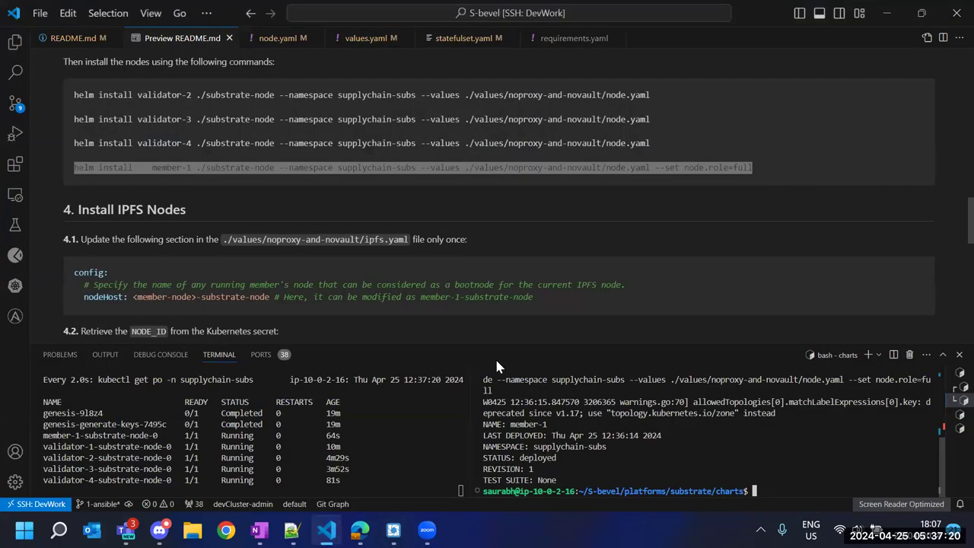
{"action": "scroll", "coordinate": [177, 236], "scroll_direction": "up", "scroll_amount": 3}
{"action": "scroll", "coordinate": [177, 236], "scroll_direction": "down", "scroll_amount": 3}
{"action": "scroll", "coordinate": [177, 236], "scroll_direction": "down", "scroll_amount": 4}
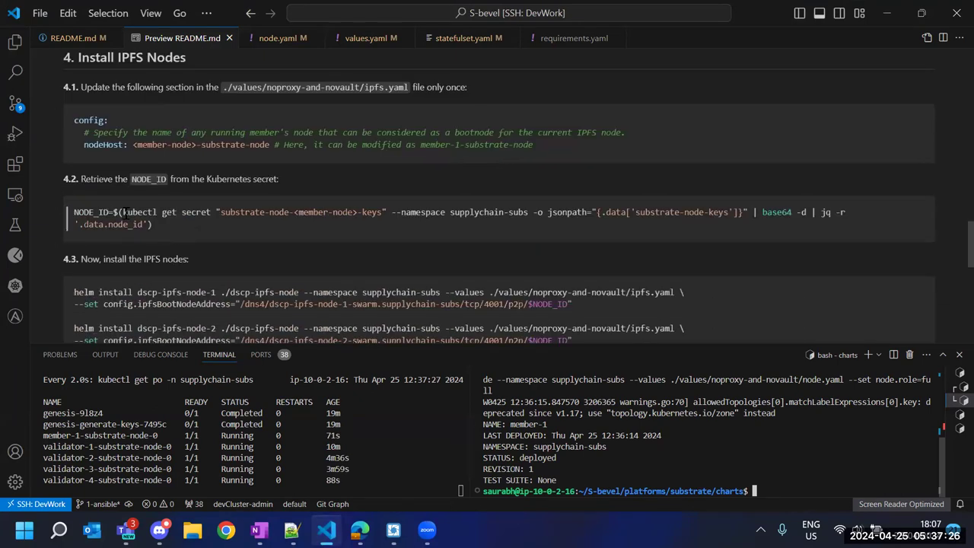
{"action": "scroll", "coordinate": [107, 212], "scroll_direction": "up", "scroll_amount": 1}
{"action": "scroll", "coordinate": [108, 211], "scroll_direction": "up", "scroll_amount": 3}
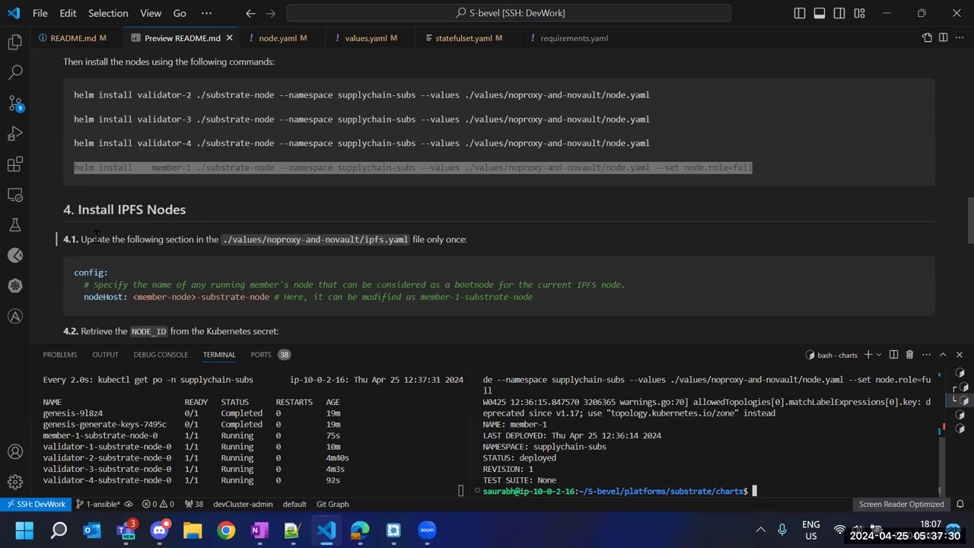
{"action": "scroll", "coordinate": [97, 236], "scroll_direction": "down", "scroll_amount": 3}
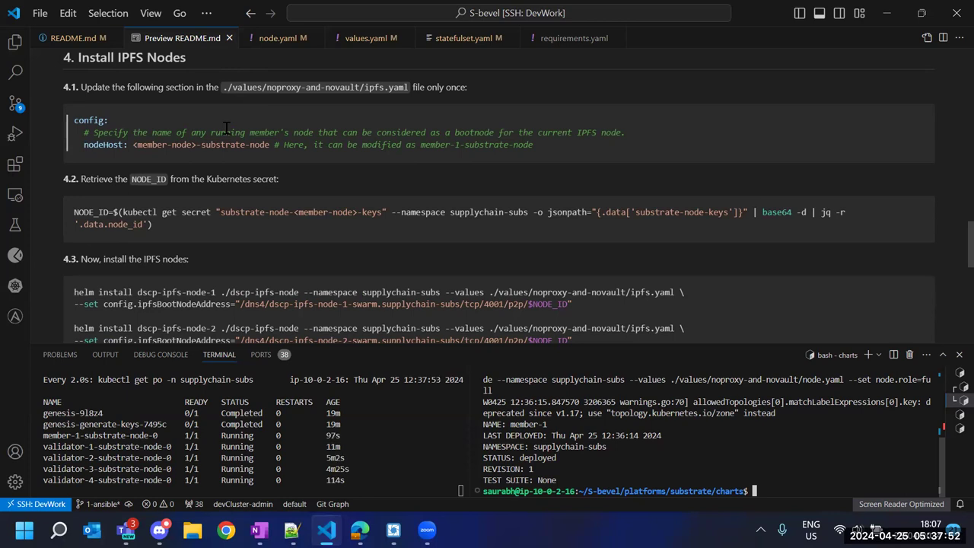
{"action": "scroll", "coordinate": [192, 169], "scroll_direction": "up", "scroll_amount": 2}
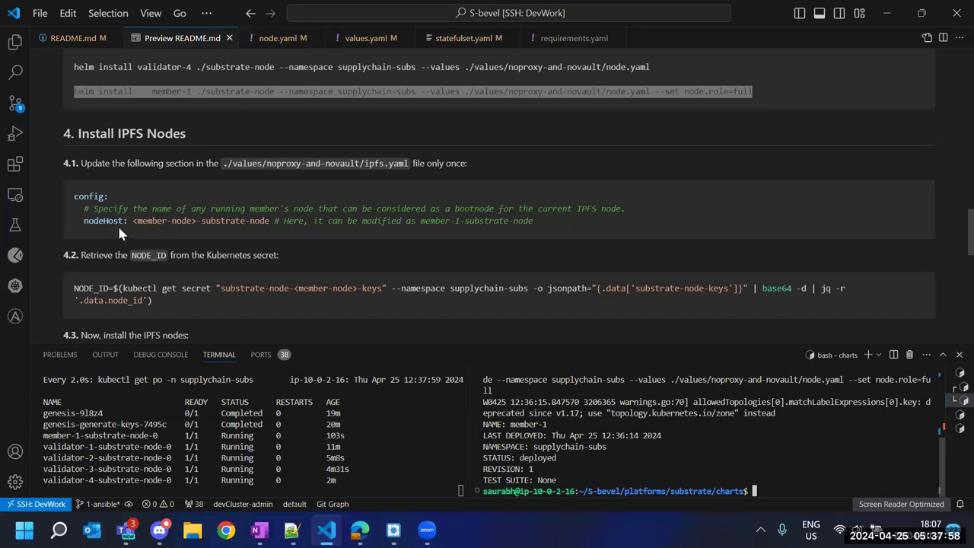
{"action": "left_click_drag", "start_coordinate": [291, 163], "coordinate": [467, 165]}
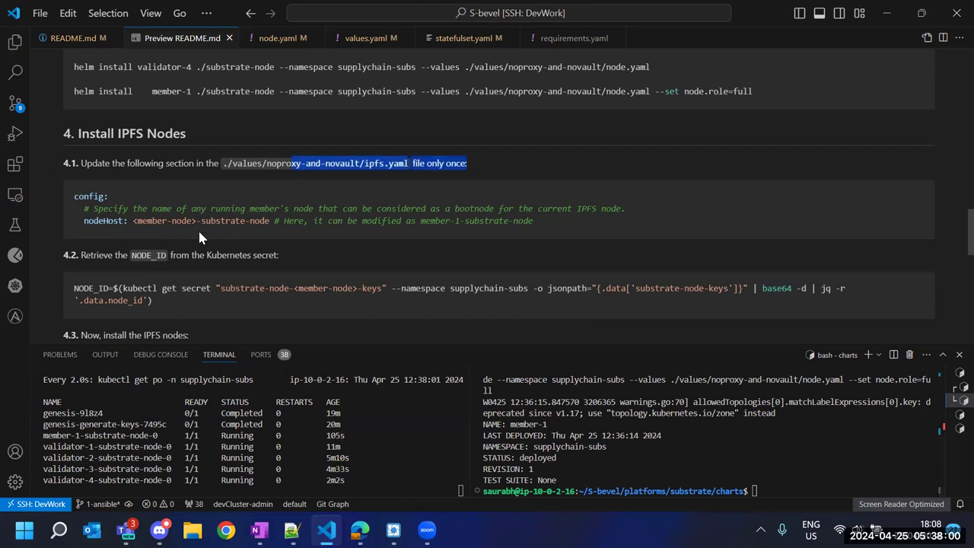
{"action": "left_click_drag", "start_coordinate": [91, 222], "coordinate": [272, 220]}
{"action": "left_click", "coordinate": [134, 221]}
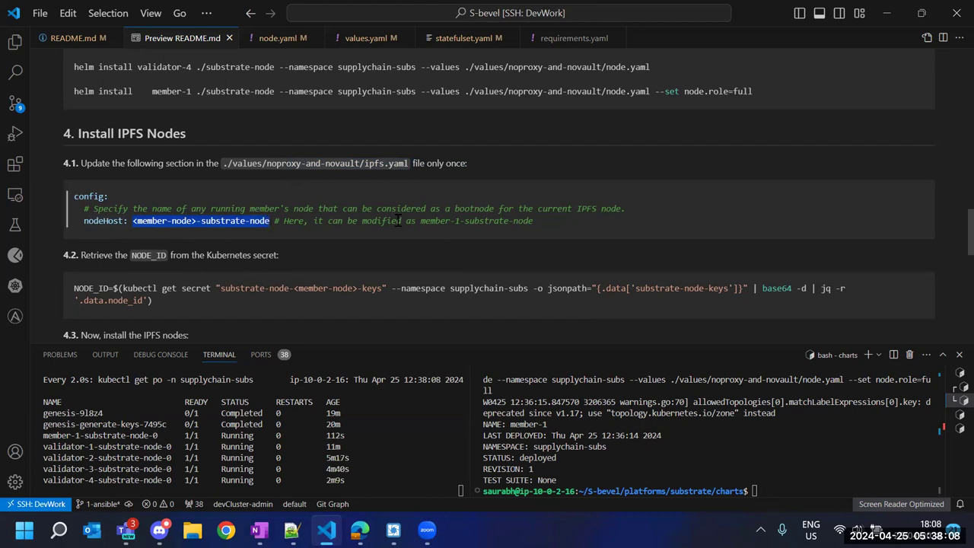
{"action": "left_click_drag", "start_coordinate": [421, 220], "coordinate": [538, 223]}
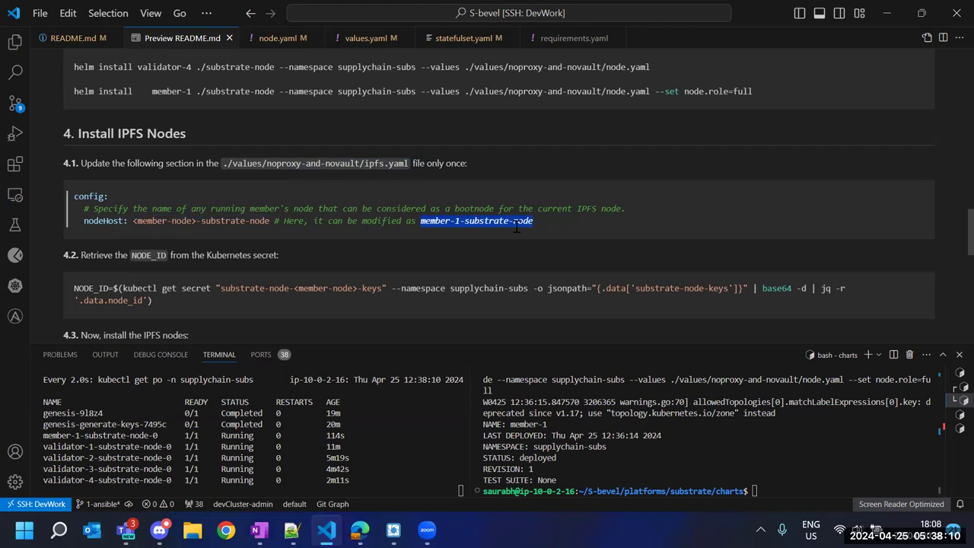
Open ipfs.yaml from values/noproxy-and-novault and check the nodeHost value under config
{"action": "left_click", "coordinate": [17, 43]}
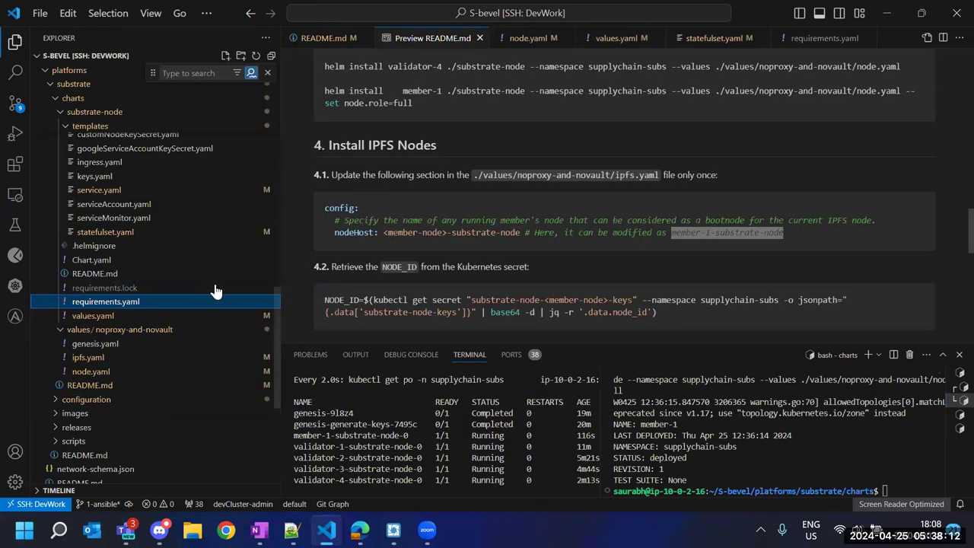
{"action": "left_click", "coordinate": [107, 370]}
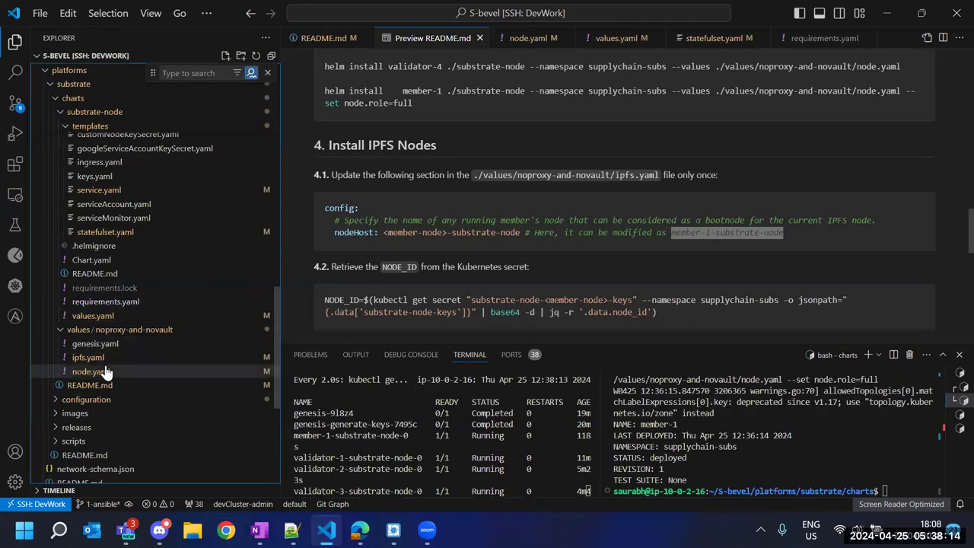
{"action": "left_click", "coordinate": [95, 346]}
{"action": "left_click", "coordinate": [87, 357]}
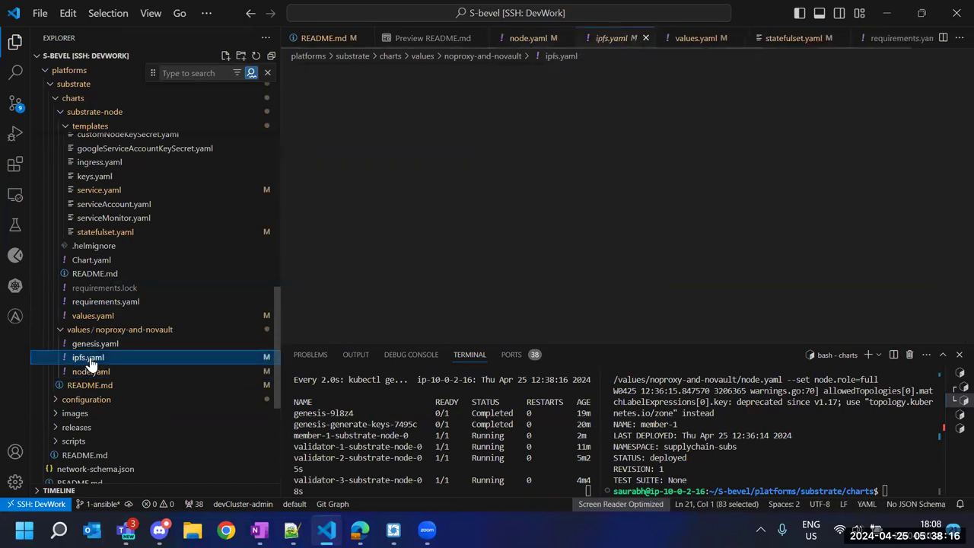
{"action": "left_click", "coordinate": [10, 44]}
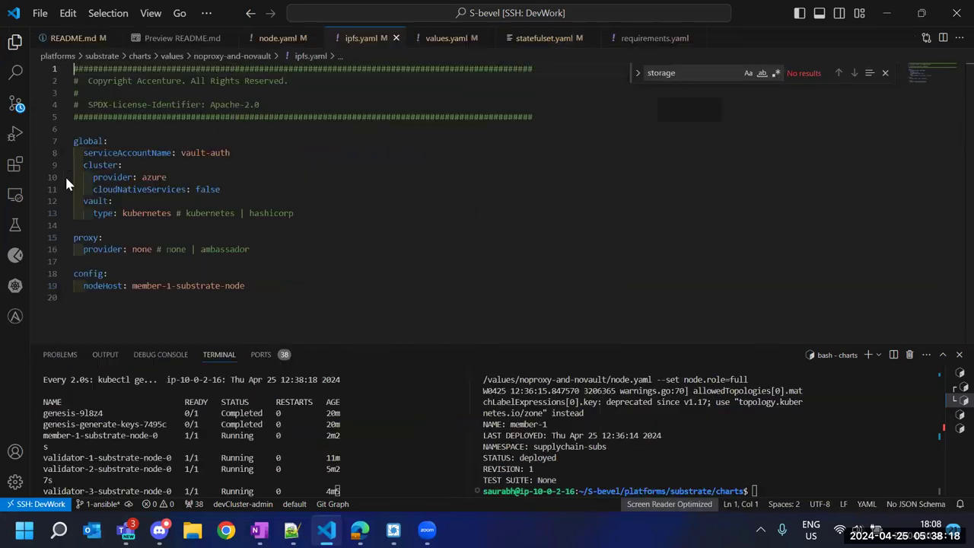
{"action": "left_click", "coordinate": [132, 287]}
{"action": "left_click_drag", "start_coordinate": [132, 287], "coordinate": [265, 288]}
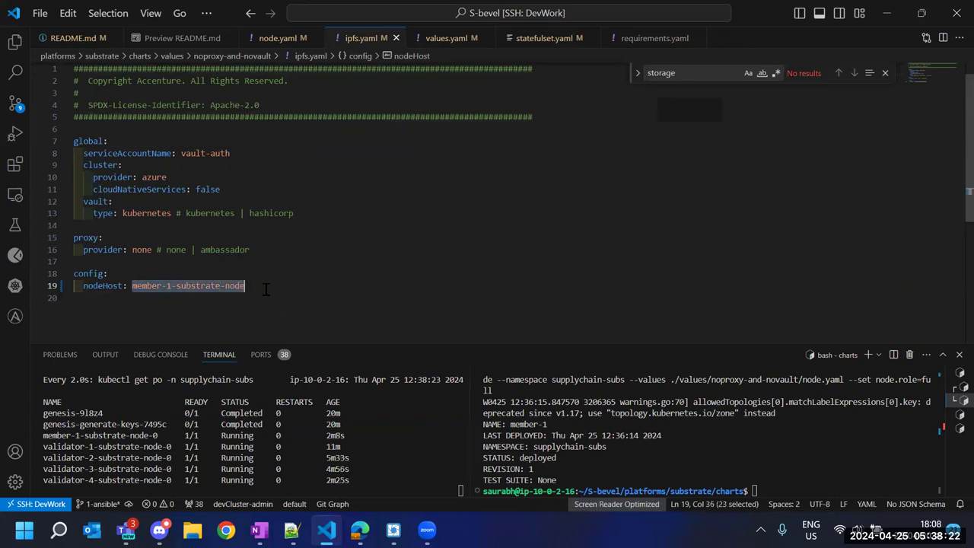
{"action": "left_click", "coordinate": [266, 289]}
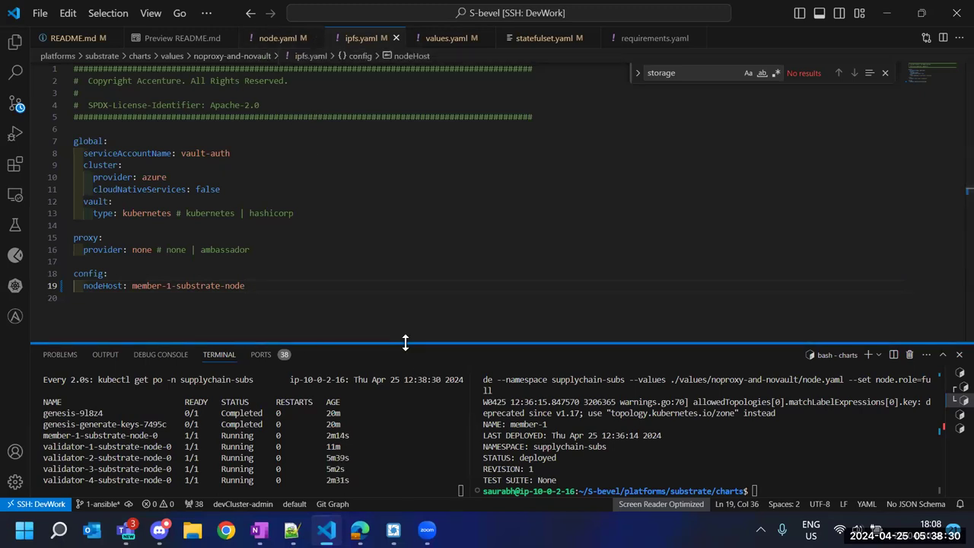
Make the terminal area slightly taller and clear the charts terminal
{"action": "left_click_drag", "start_coordinate": [405, 343], "coordinate": [393, 323]}
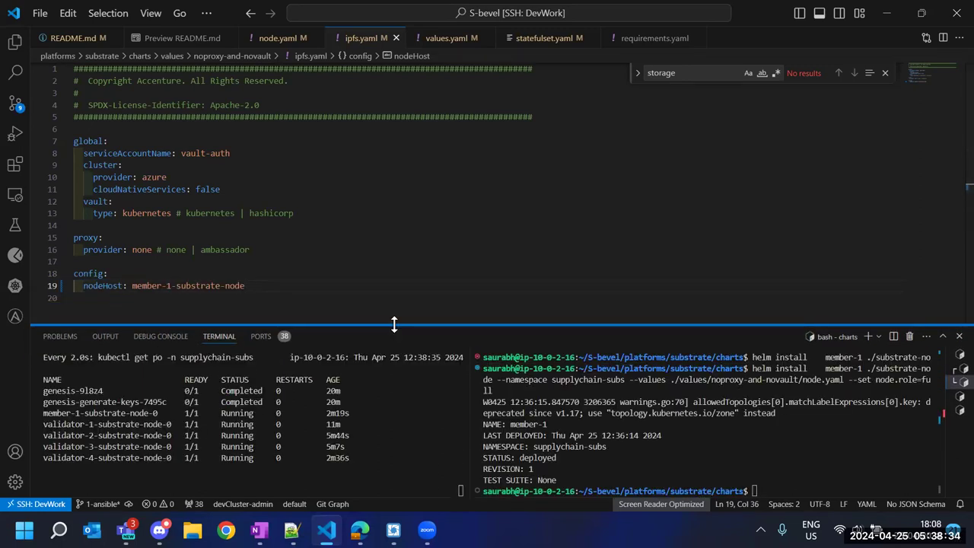
{"action": "left_click", "coordinate": [613, 420]}
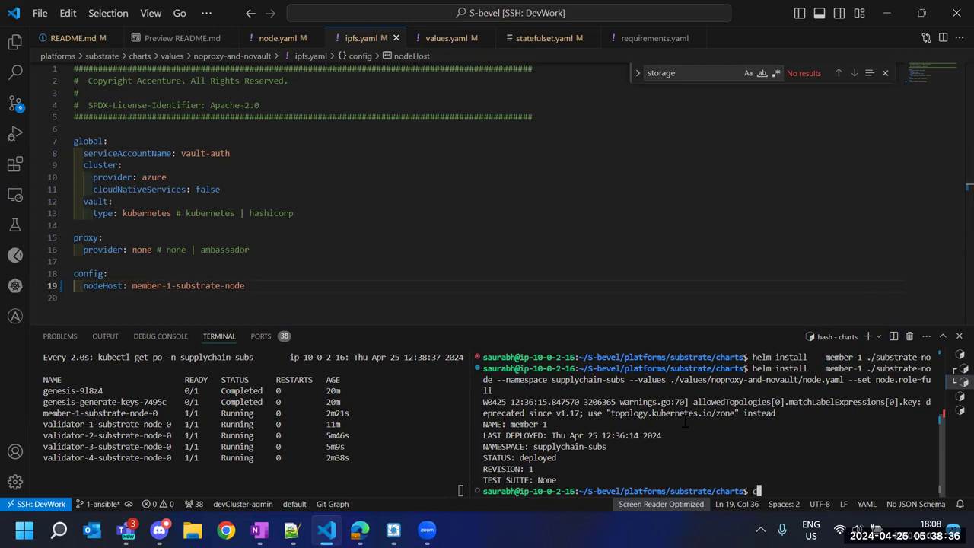
{"action": "key", "text": "ctrl+l"}
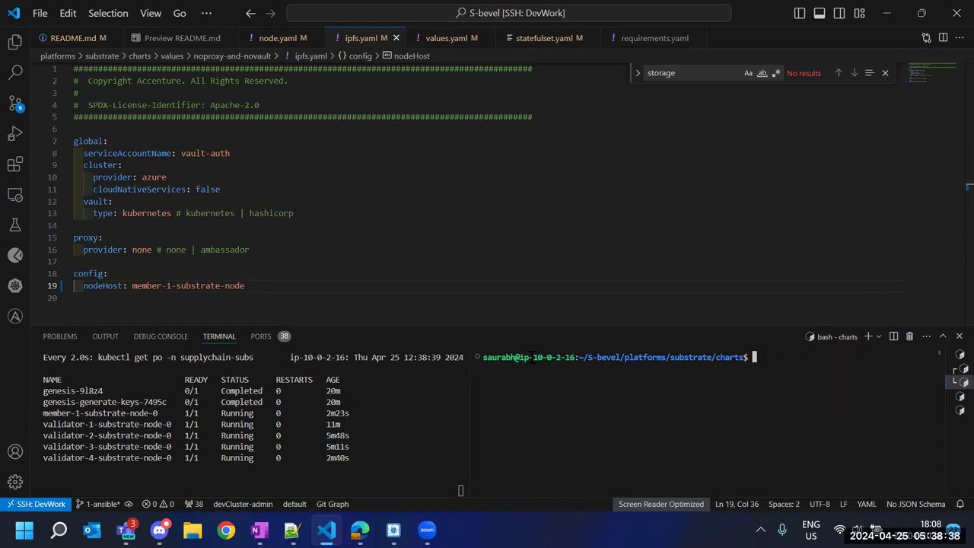
Return to the README preview and review steps 4.1 to 4.3, covering the member node name and the NODE_ID retrieval command
{"action": "left_click", "coordinate": [183, 40]}
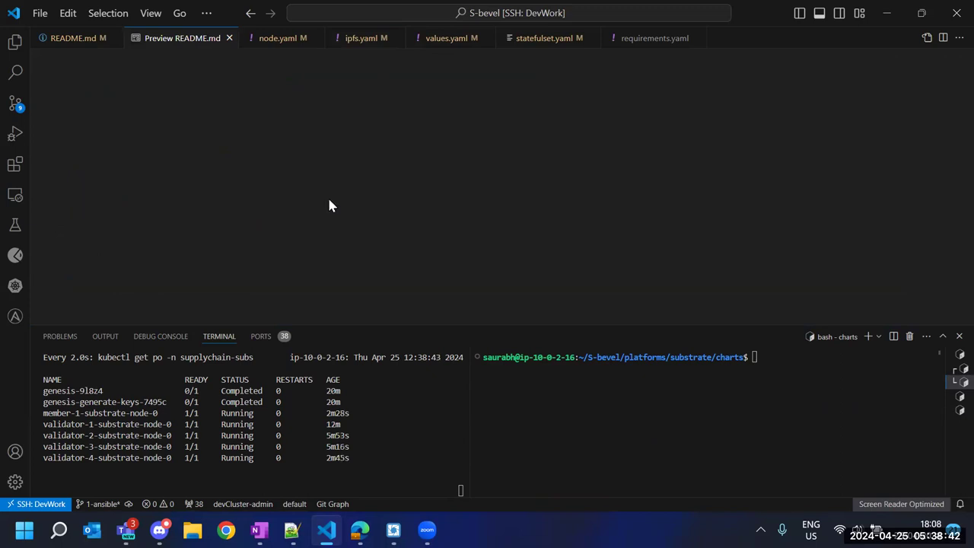
{"action": "scroll", "coordinate": [331, 206], "scroll_direction": "down", "scroll_amount": 3}
{"action": "scroll", "coordinate": [331, 210], "scroll_direction": "up", "scroll_amount": 1}
{"action": "scroll", "coordinate": [331, 207], "scroll_direction": "up", "scroll_amount": 2}
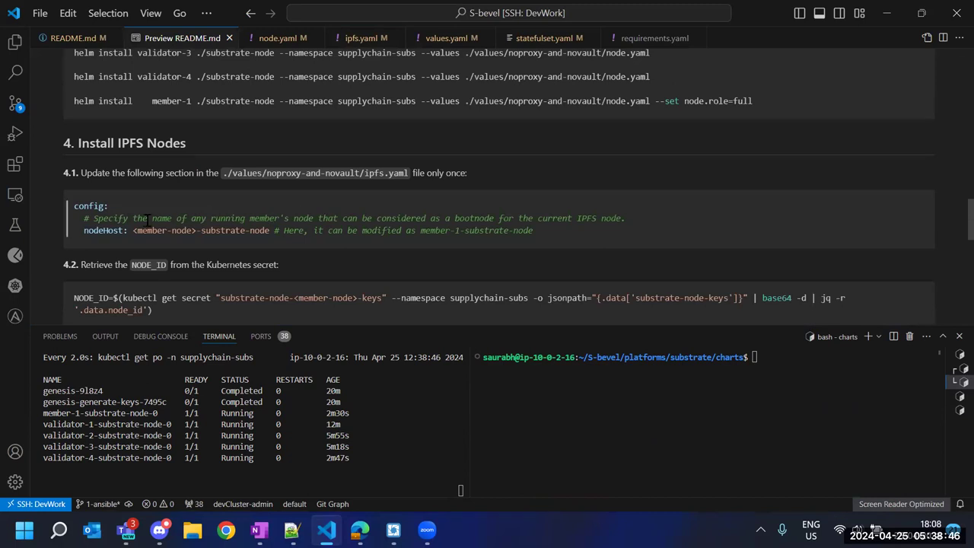
{"action": "scroll", "coordinate": [107, 183], "scroll_direction": "down", "scroll_amount": 3}
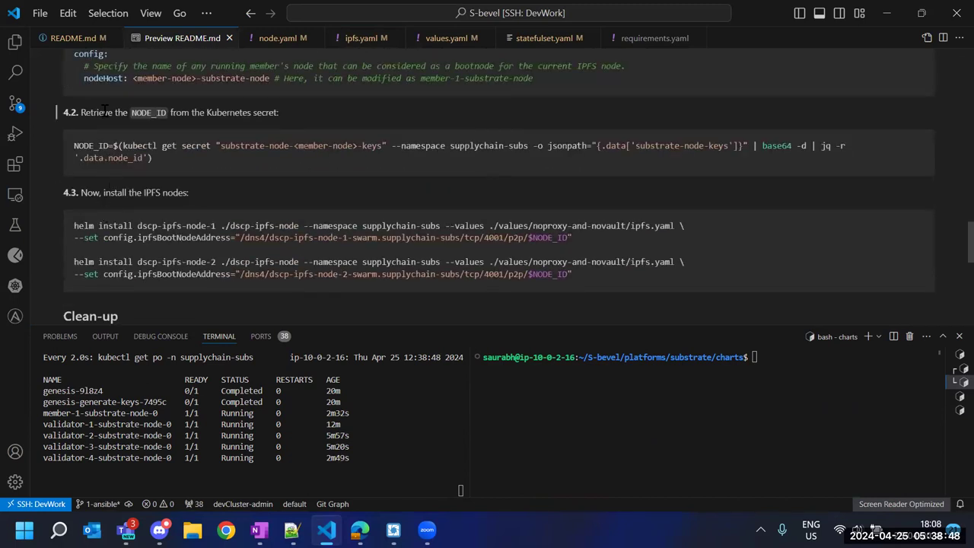
{"action": "triple_click", "coordinate": [114, 156]}
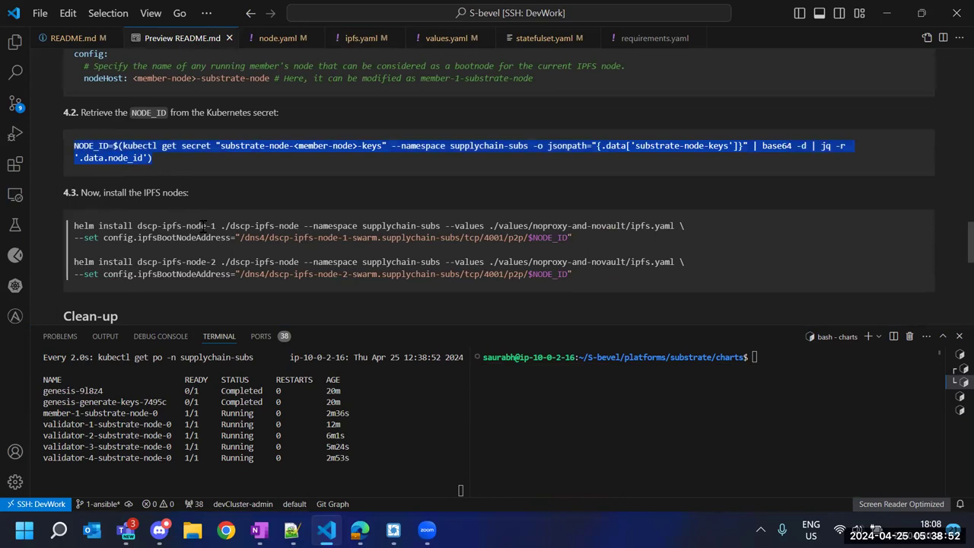
{"action": "scroll", "coordinate": [198, 213], "scroll_direction": "up", "scroll_amount": 2}
{"action": "scroll", "coordinate": [205, 202], "scroll_direction": "up", "scroll_amount": 2}
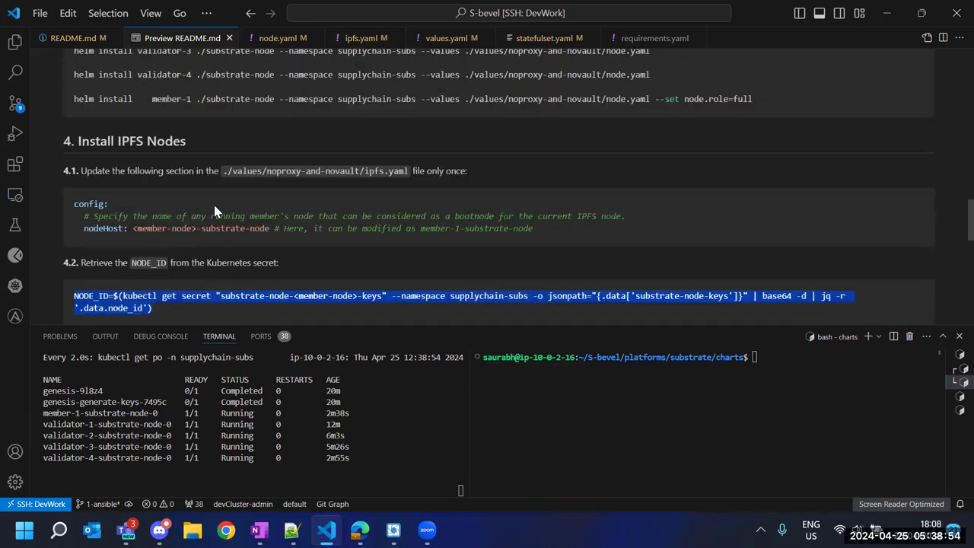
{"action": "left_click_drag", "start_coordinate": [421, 230], "coordinate": [461, 230]}
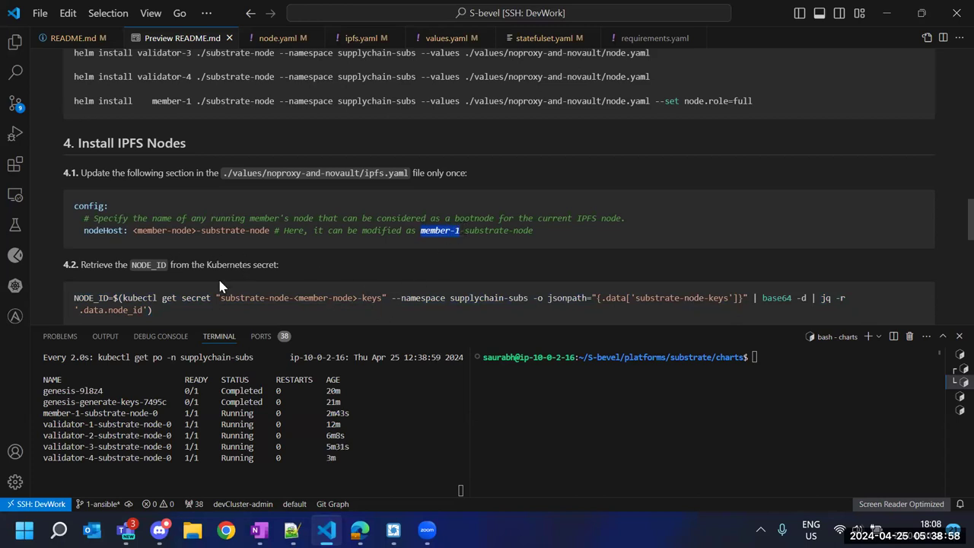
Copy the NODE_ID retrieval command from step 4.2 of the README preview into the charts terminal without running it
{"action": "left_click_drag", "start_coordinate": [163, 305], "coordinate": [74, 298]}
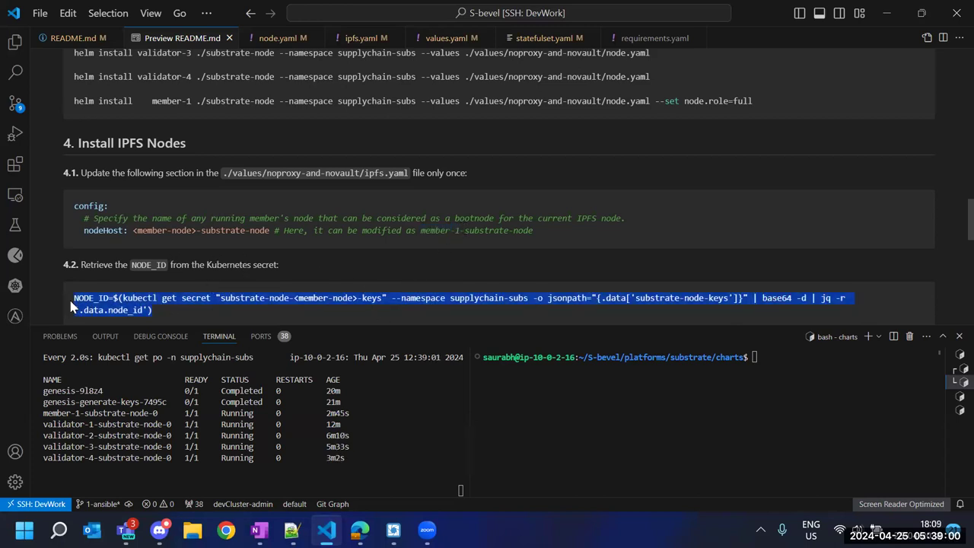
{"action": "key", "text": "ctrl+c"}
{"action": "left_click", "coordinate": [748, 451]}
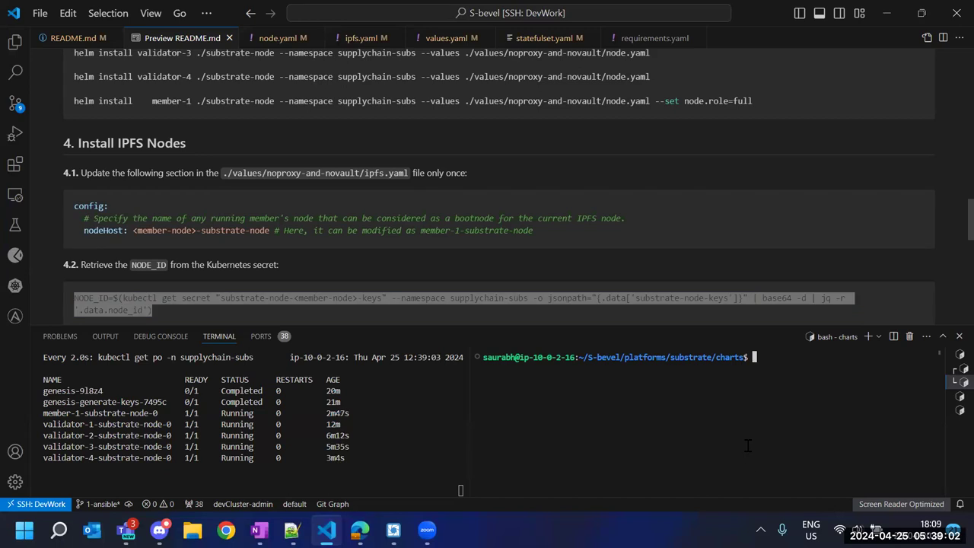
{"action": "key", "text": "ctrl+v"}
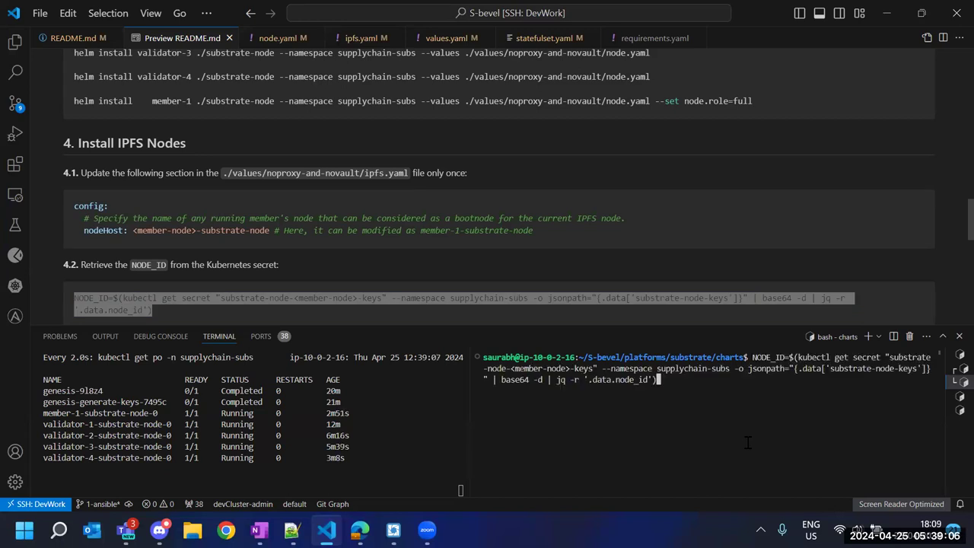
{"action": "scroll", "coordinate": [681, 291], "scroll_direction": "down", "scroll_amount": 2}
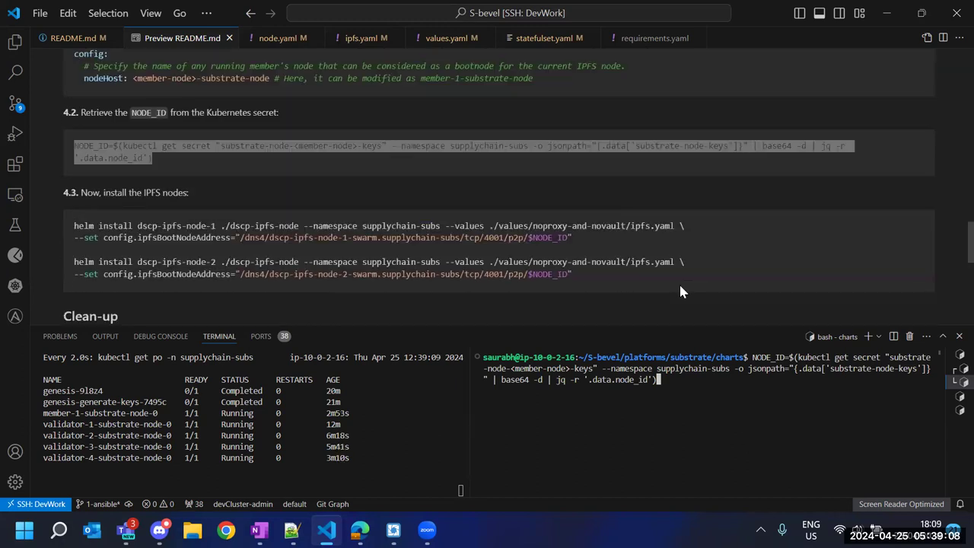
{"action": "left_click", "coordinate": [360, 171]}
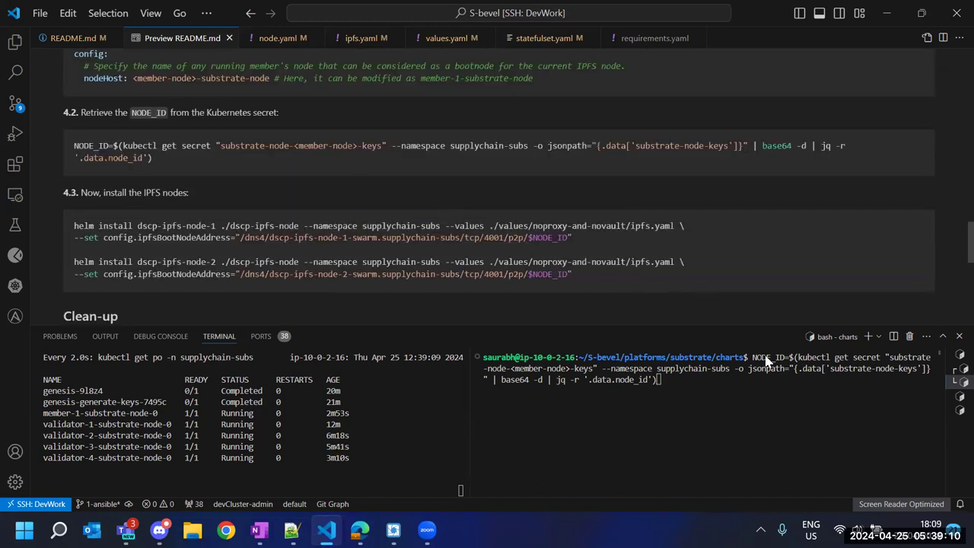
{"action": "left_click", "coordinate": [683, 386]}
Copy the NODE_ID command into Notepad++ and replace the <member-node> placeholder in the secret name with member-1
{"action": "left_click_drag", "start_coordinate": [152, 158], "coordinate": [70, 147]}
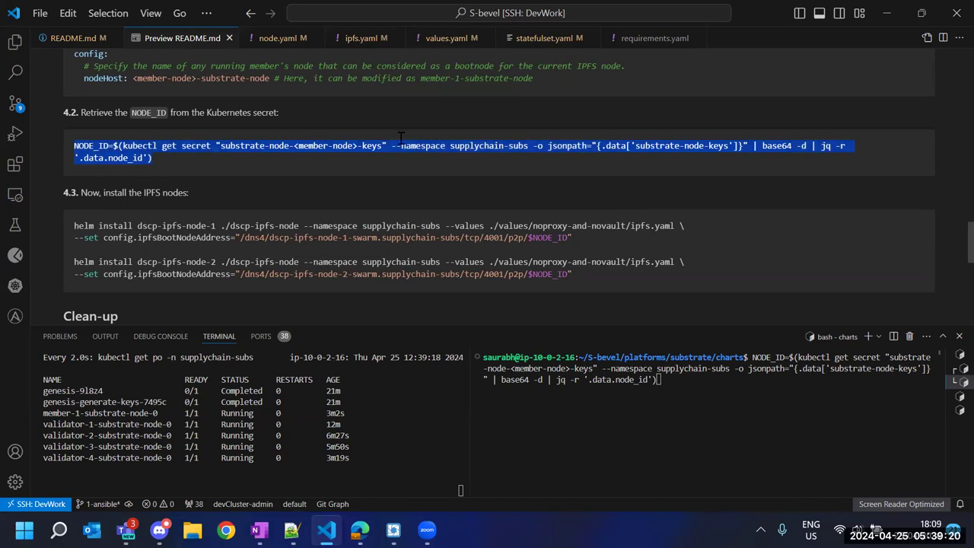
{"action": "key", "text": "alt+Tab"}
{"action": "key", "text": "BackSpace"}
{"action": "key", "text": "BackSpace"}
{"action": "key", "text": "BackSpace"}
{"action": "key", "text": "BackSpace"}
{"action": "key", "text": "BackSpace"}
{"action": "type", "text": "1"}
{"action": "key", "text": "Left"}
{"action": "key", "text": "ctrl+Left"}
{"action": "key", "text": "ctrl+Left"}
{"action": "key", "text": "BackSpace"}
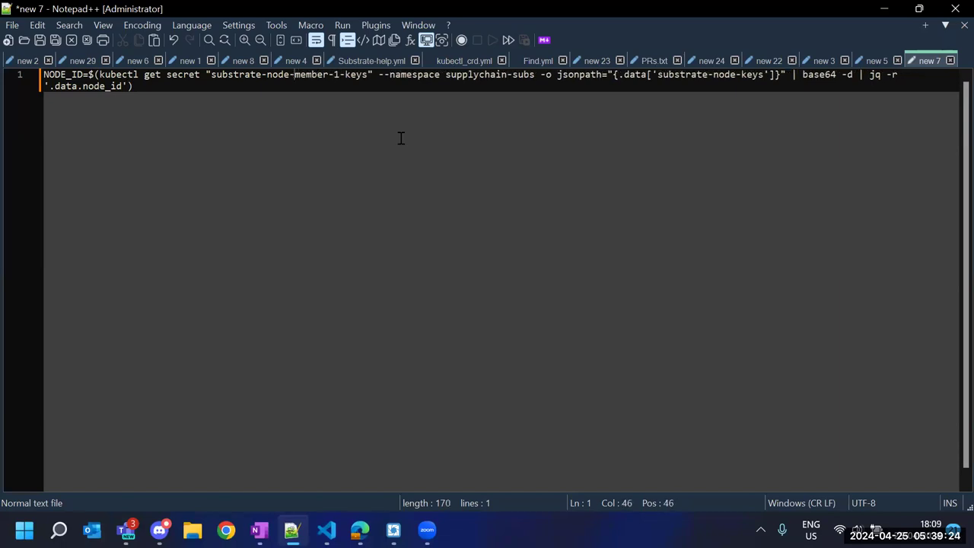
Copy the edited command back to VS Code, replace the NODE_ID command on line 96 of README.md with it, and select the new command
{"action": "key", "text": "ctrl+a"}
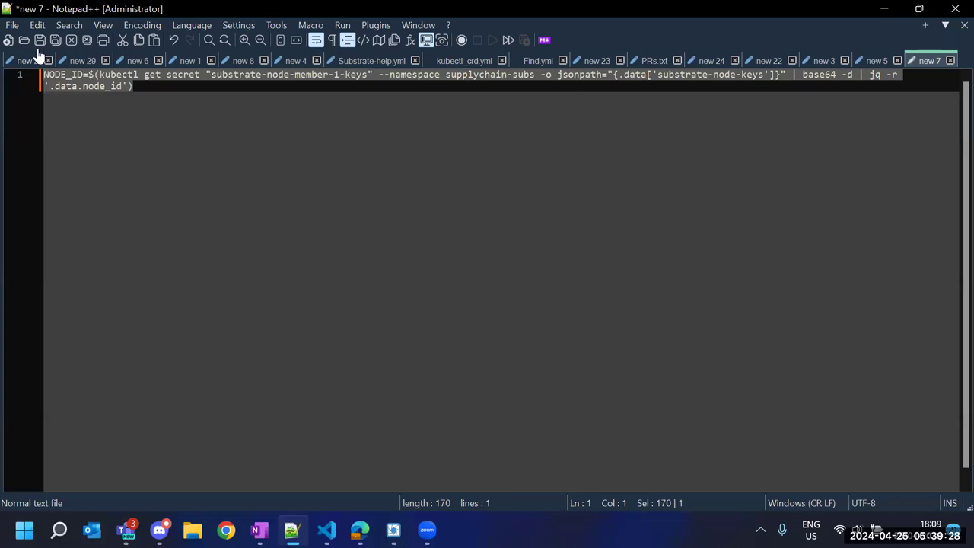
{"action": "key", "text": "alt+Tab"}
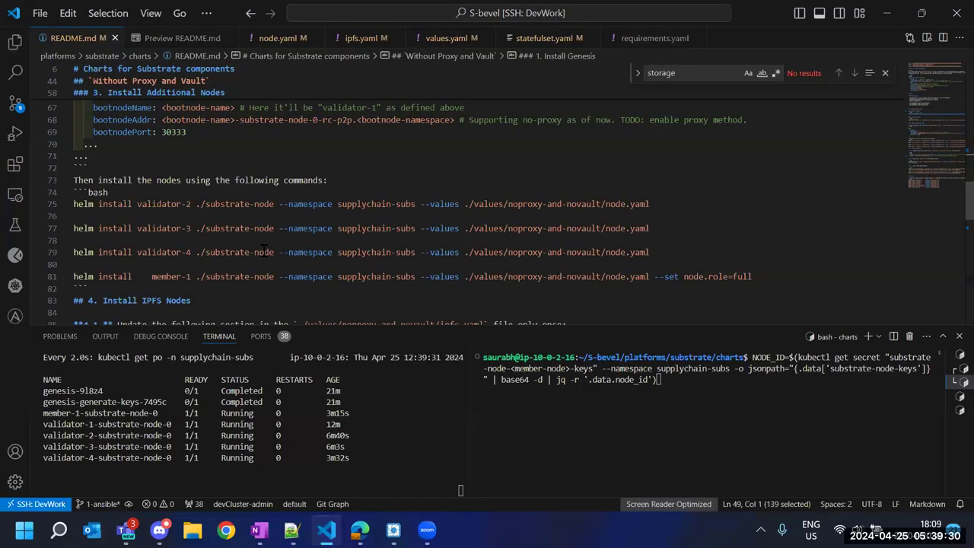
{"action": "scroll", "coordinate": [263, 252], "scroll_direction": "down", "scroll_amount": 5}
{"action": "scroll", "coordinate": [261, 251], "scroll_direction": "up", "scroll_amount": 2}
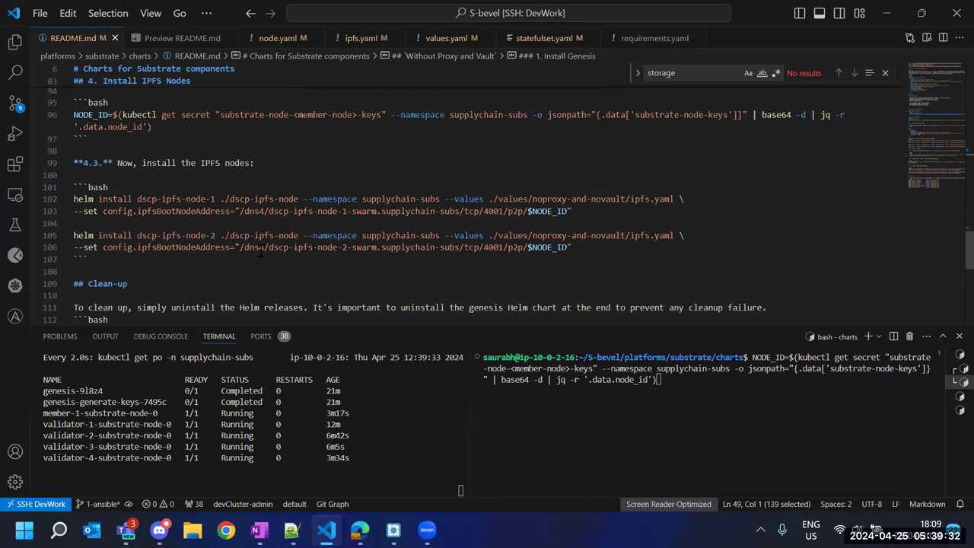
{"action": "scroll", "coordinate": [261, 251], "scroll_direction": "up", "scroll_amount": 2}
{"action": "left_click_drag", "start_coordinate": [153, 203], "coordinate": [63, 194]}
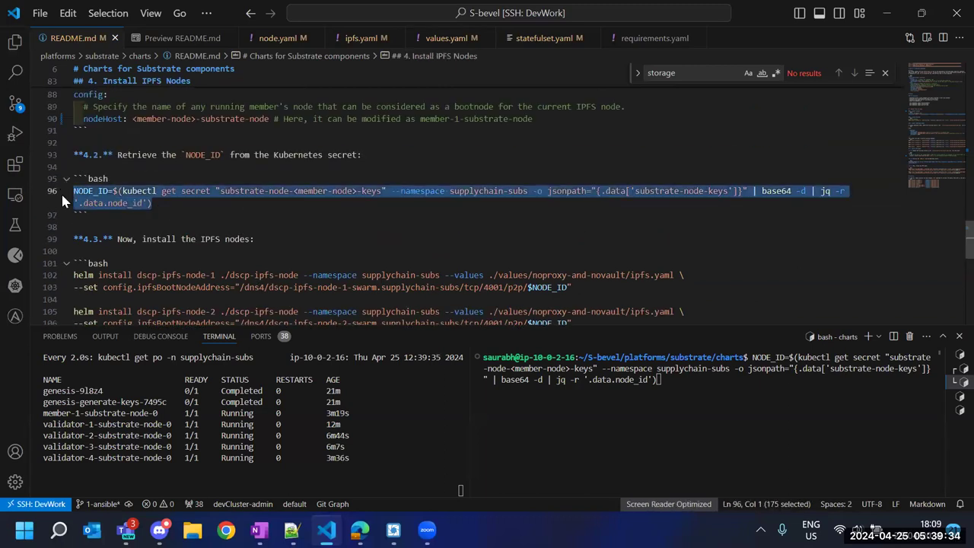
{"action": "key", "text": "ctrl+v"}
{"action": "left_click_drag", "start_coordinate": [176, 201], "coordinate": [42, 197]}
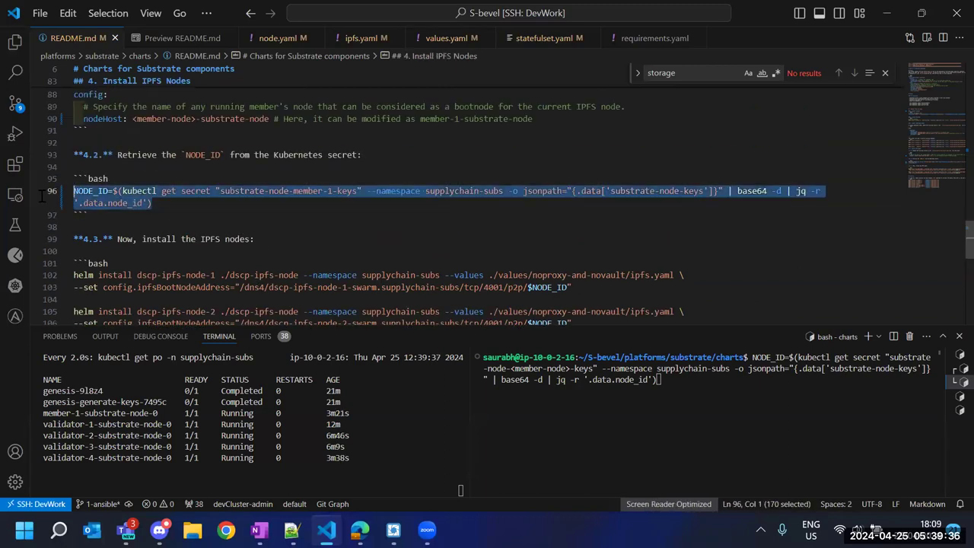
Run the NODE_ID retrieval command from line 96 of README.md in the charts terminal, discarding the unedited command and clearing the output
{"action": "key", "text": "ctrl+c"}
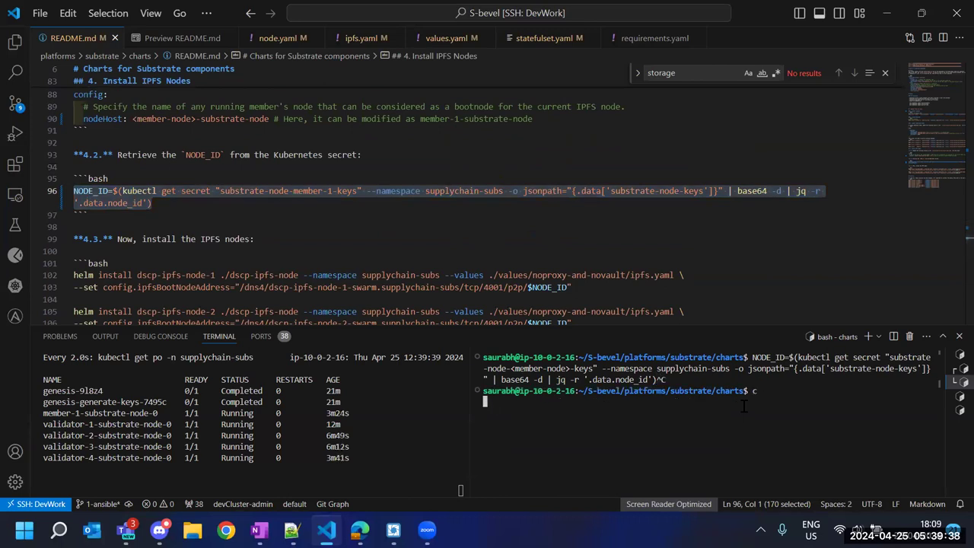
{"action": "key", "text": "ctrl+l"}
{"action": "key", "text": "ctrl+v"}
{"action": "key", "text": "Return"}
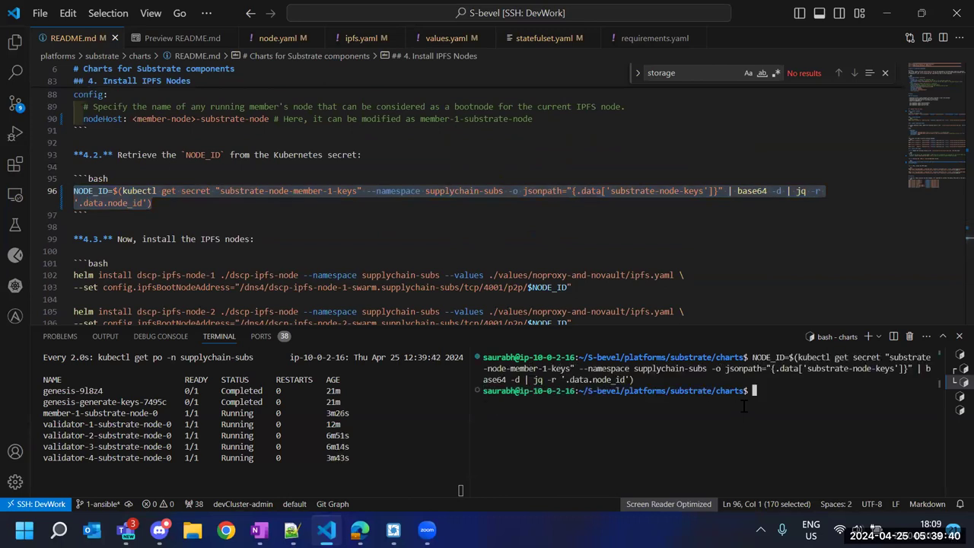
{"action": "key", "text": "ctrl+l"}
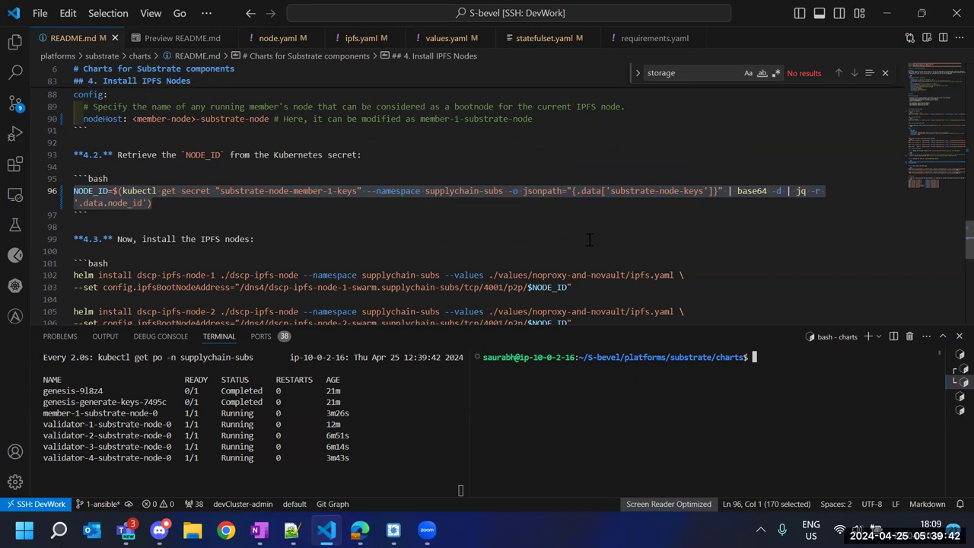
Copy the dscp-ipfs-node-1 helm install command from step 4.3 of README.md and run it in the charts terminal
{"action": "scroll", "coordinate": [598, 262], "scroll_direction": "down", "scroll_amount": 1}
{"action": "left_click_drag", "start_coordinate": [572, 249], "coordinate": [59, 239]}
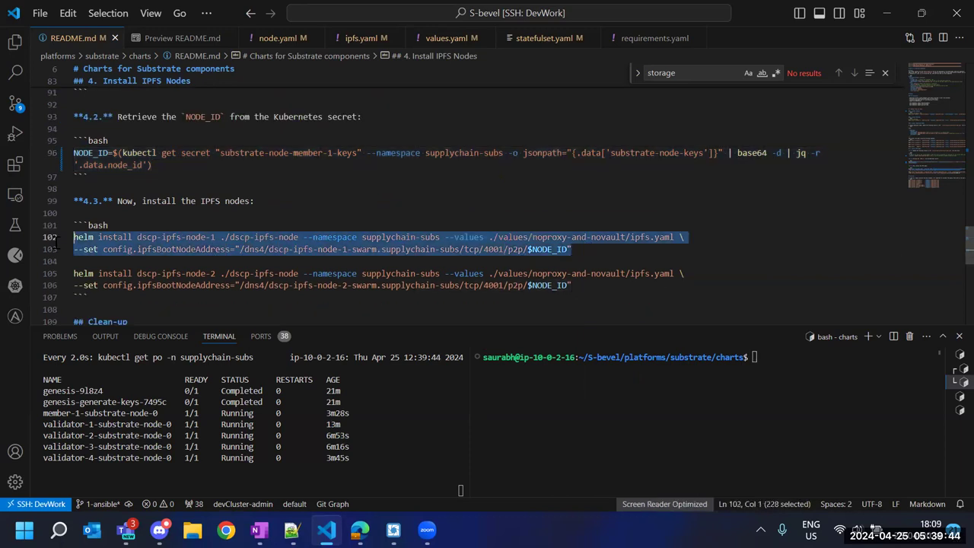
{"action": "key", "text": "ctrl+c"}
{"action": "left_click", "coordinate": [623, 433]}
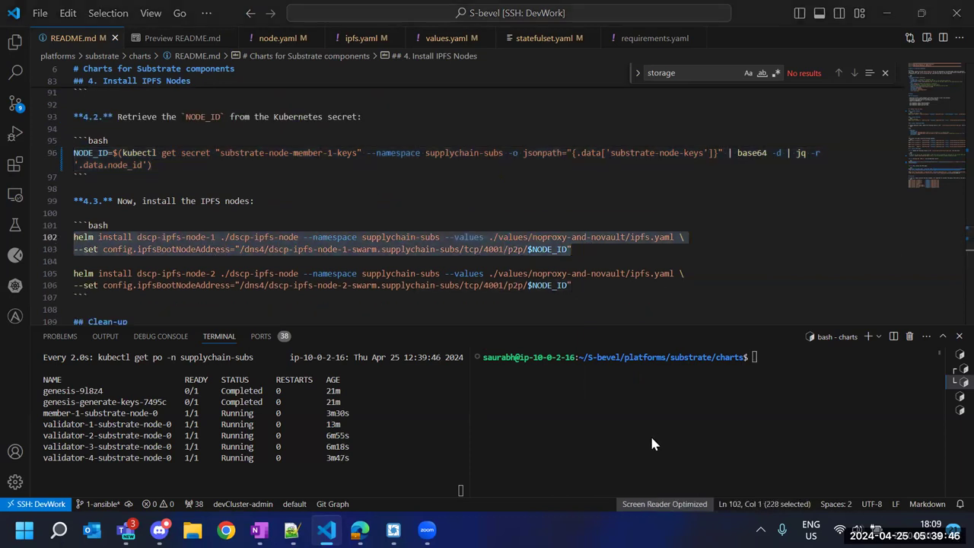
{"action": "key", "text": "ctrl+v"}
{"action": "left_click", "coordinate": [462, 298]}
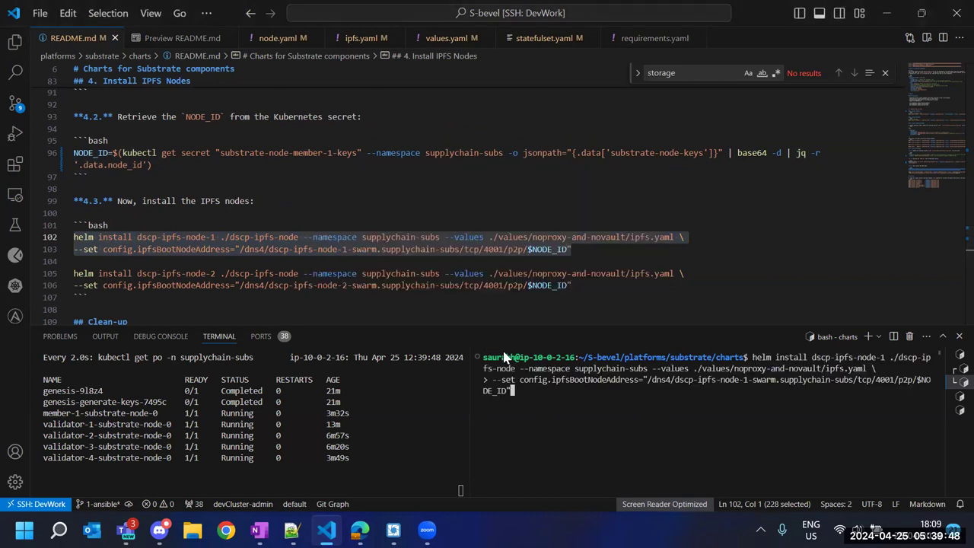
{"action": "key", "text": "Return"}
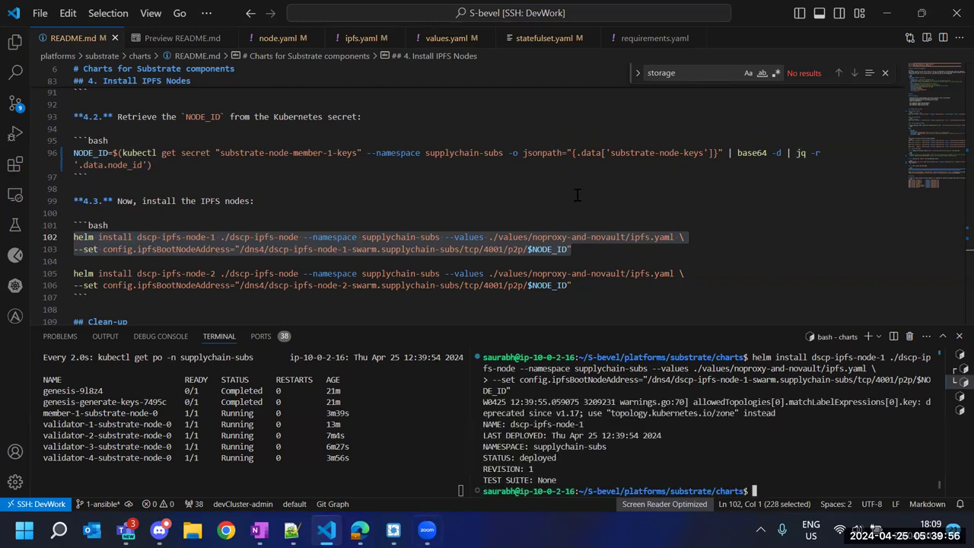
{"action": "scroll", "coordinate": [505, 243], "scroll_direction": "down", "scroll_amount": 2}
{"action": "left_click_drag", "start_coordinate": [582, 209], "coordinate": [61, 197]}
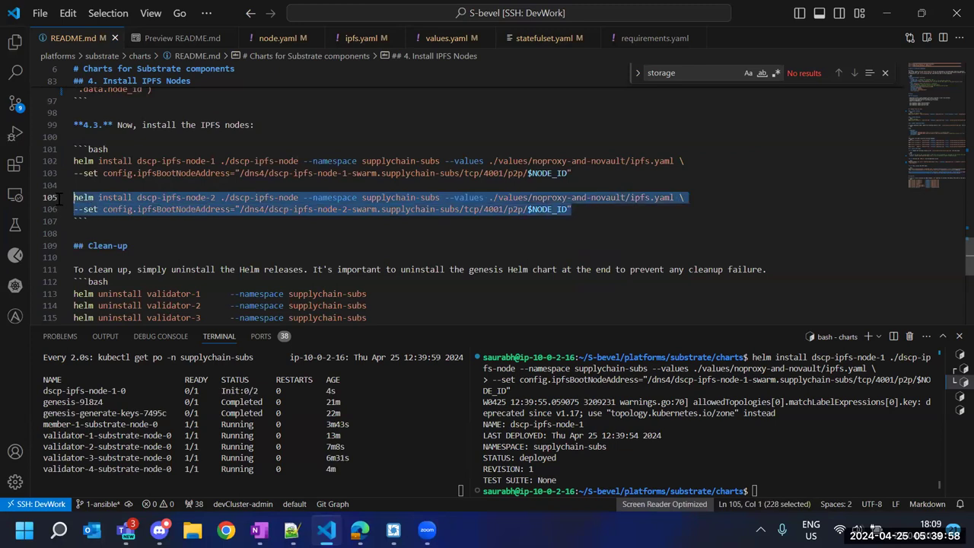
{"action": "right_click", "coordinate": [776, 432]}
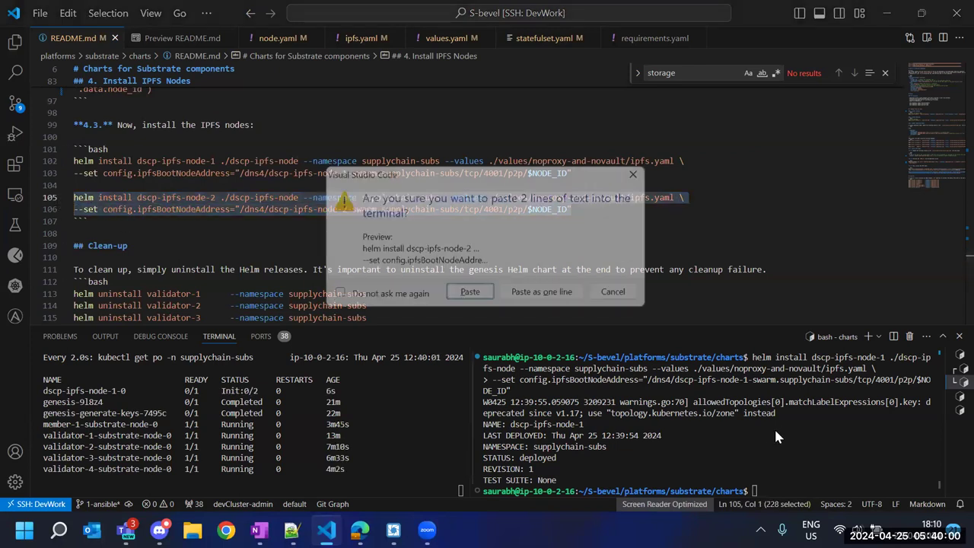
{"action": "left_click", "coordinate": [470, 296]}
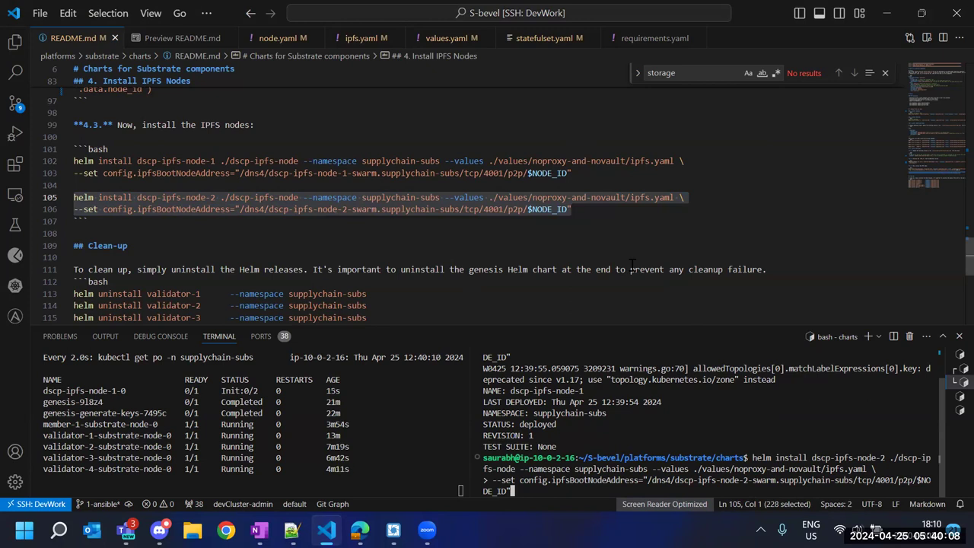
{"action": "left_click", "coordinate": [584, 212]}
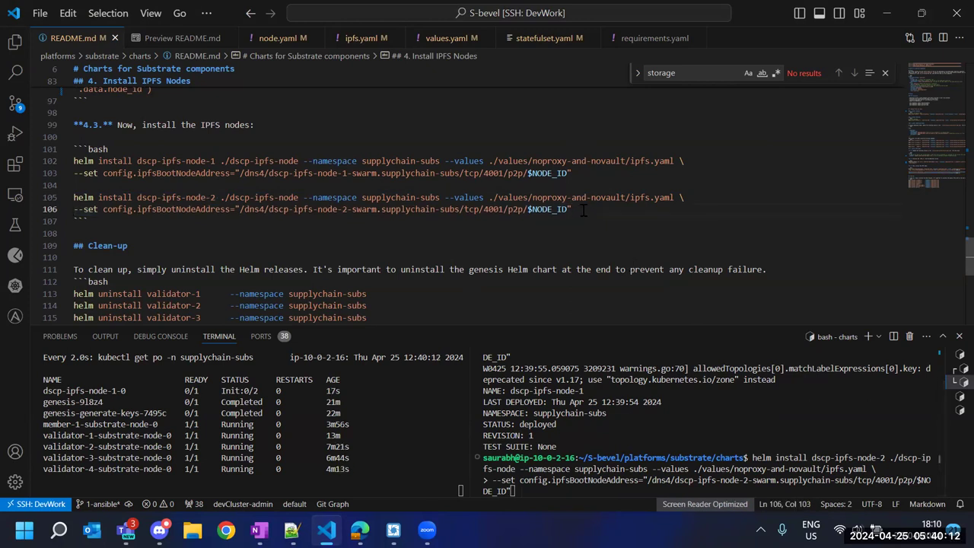
{"action": "left_click", "coordinate": [587, 418]}
{"action": "key", "text": "ctrl+c"}
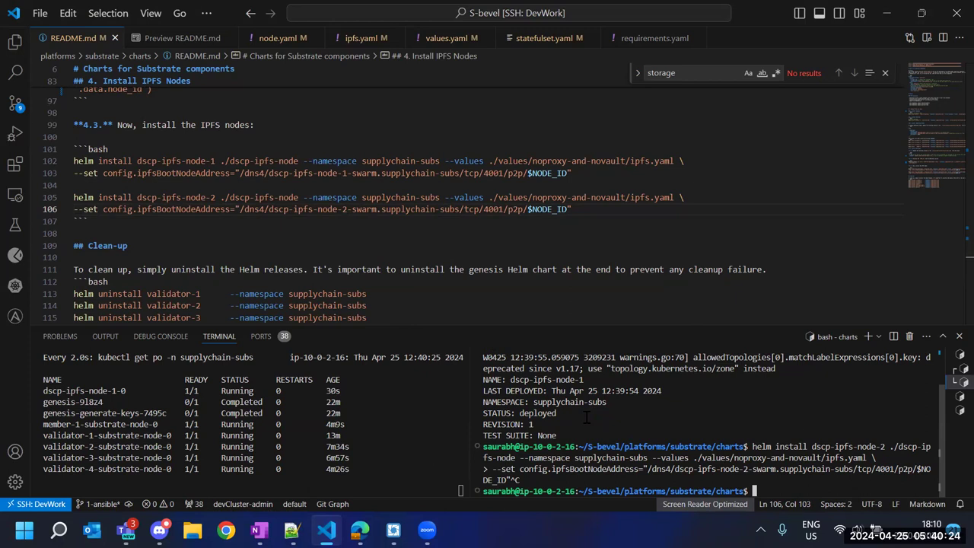
Enlarge the editor area and review the Clean-up uninstall commands and the IPFS installation steps in README.md
{"action": "left_click_drag", "start_coordinate": [479, 338], "coordinate": [472, 362]}
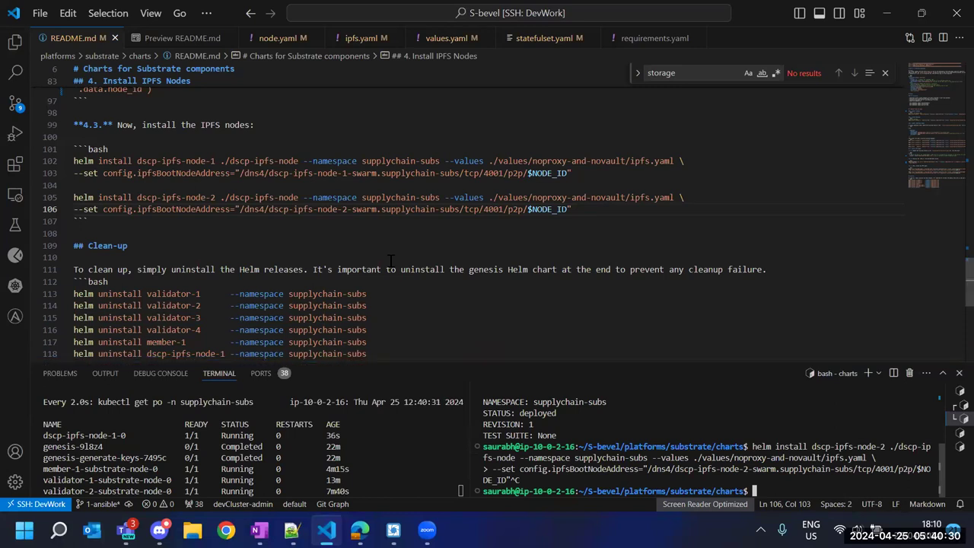
{"action": "scroll", "coordinate": [390, 261], "scroll_direction": "down", "scroll_amount": 3}
{"action": "left_click", "coordinate": [159, 311]}
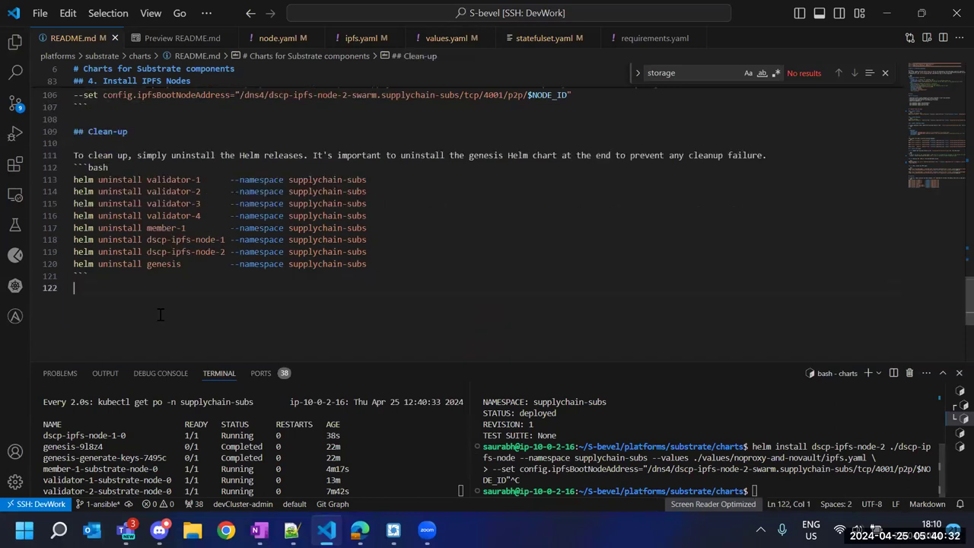
{"action": "scroll", "coordinate": [160, 304], "scroll_direction": "up", "scroll_amount": 7}
{"action": "scroll", "coordinate": [161, 299], "scroll_direction": "down", "scroll_amount": 3}
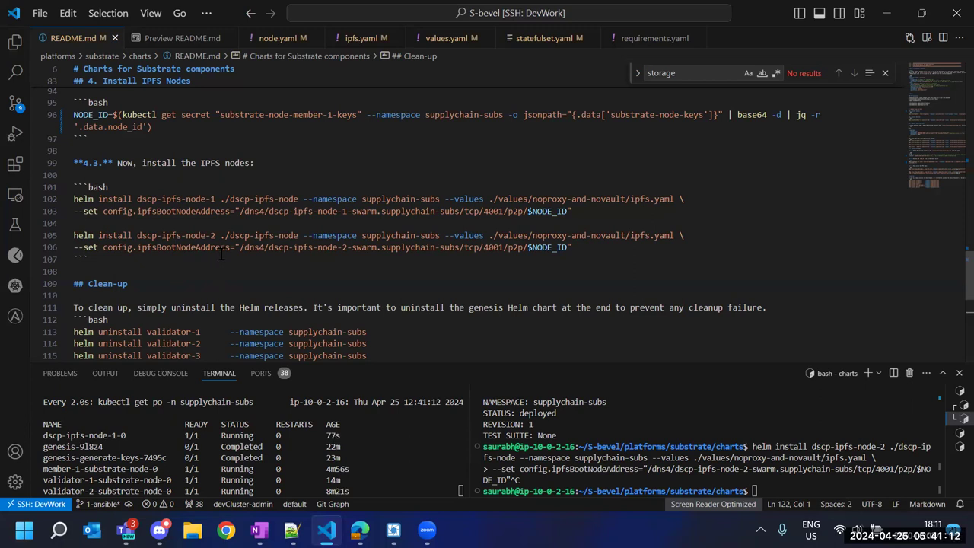
{"action": "scroll", "coordinate": [245, 238], "scroll_direction": "down", "scroll_amount": 1}
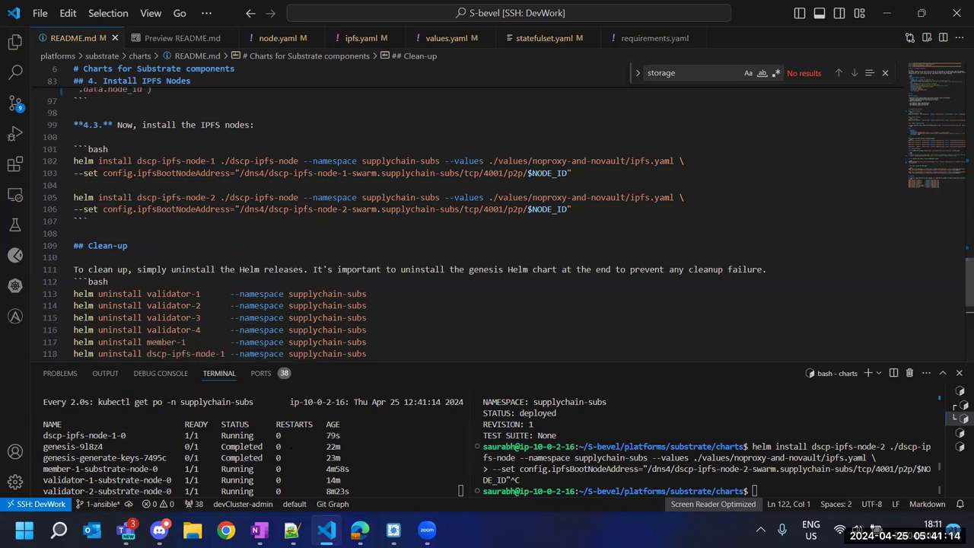
Switch to Lens and open the dscp-ipfs-node-1 container logs of the dscp-ipfs-node-1-0 pod
{"action": "key", "text": "alt+Tab"}
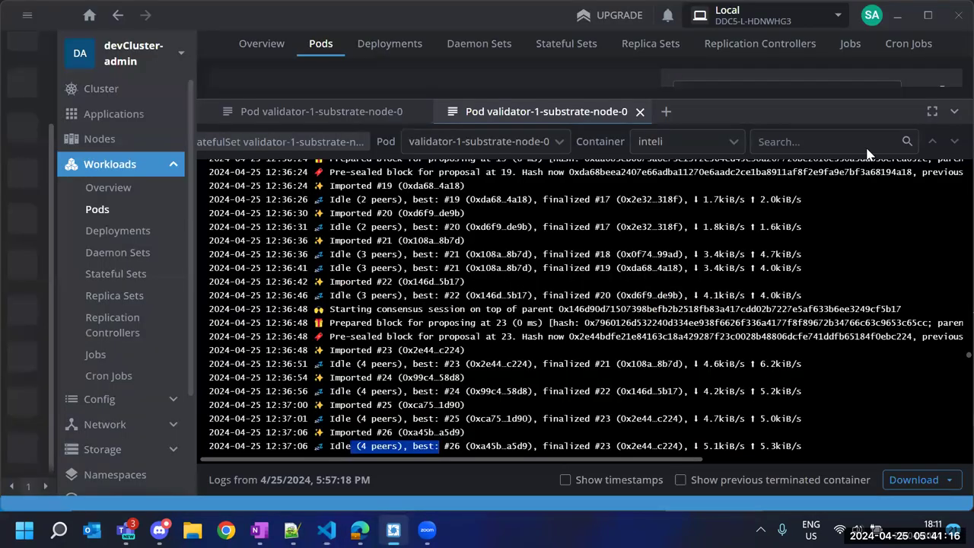
{"action": "left_click", "coordinate": [955, 111]}
{"action": "left_click_drag", "start_coordinate": [475, 453], "coordinate": [744, 461]}
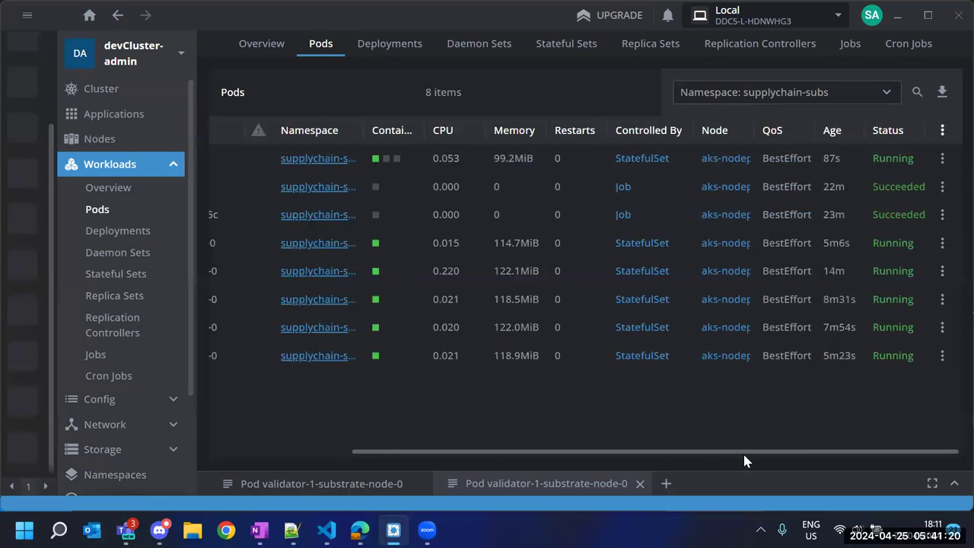
{"action": "left_click", "coordinate": [942, 159]}
{"action": "mouse_move", "coordinate": [896, 244]}
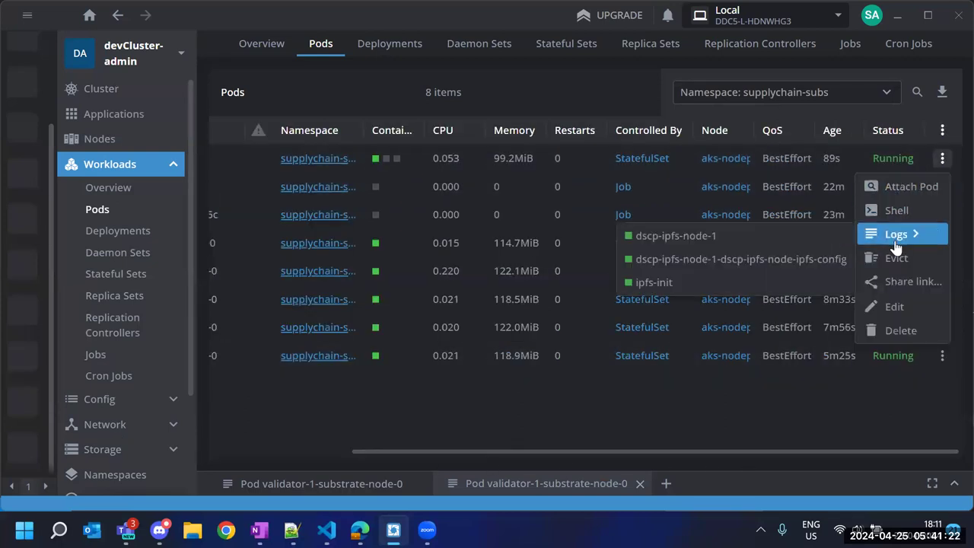
{"action": "left_click", "coordinate": [704, 236]}
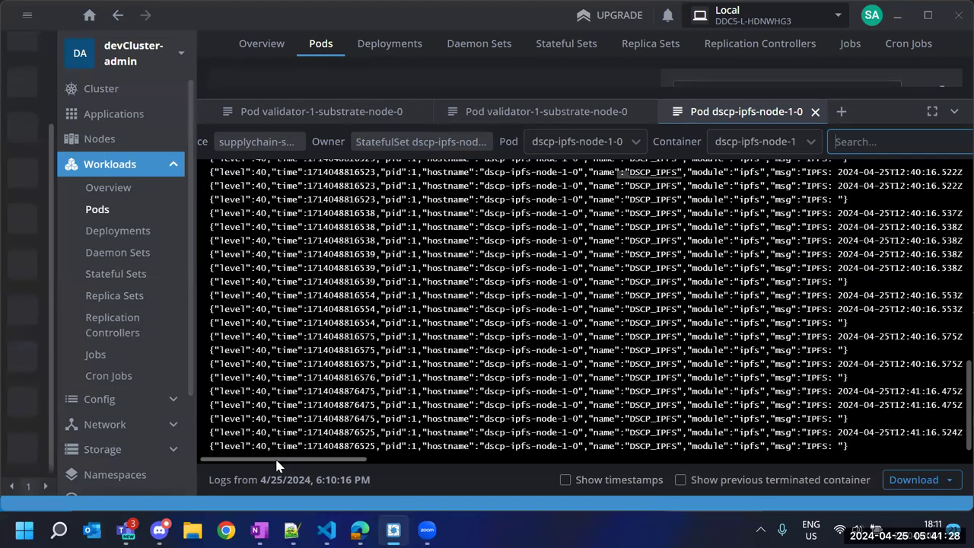
Minimize the logs, check the log options of the dscp-ipfs-node-1-0 pod and the pod names, and return to VS Code
{"action": "left_click", "coordinate": [952, 114]}
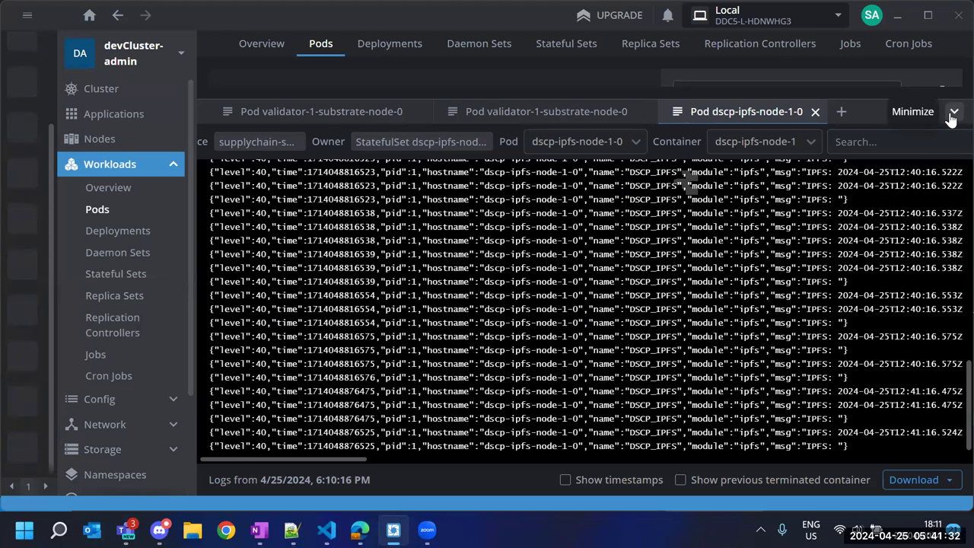
{"action": "left_click", "coordinate": [952, 114]}
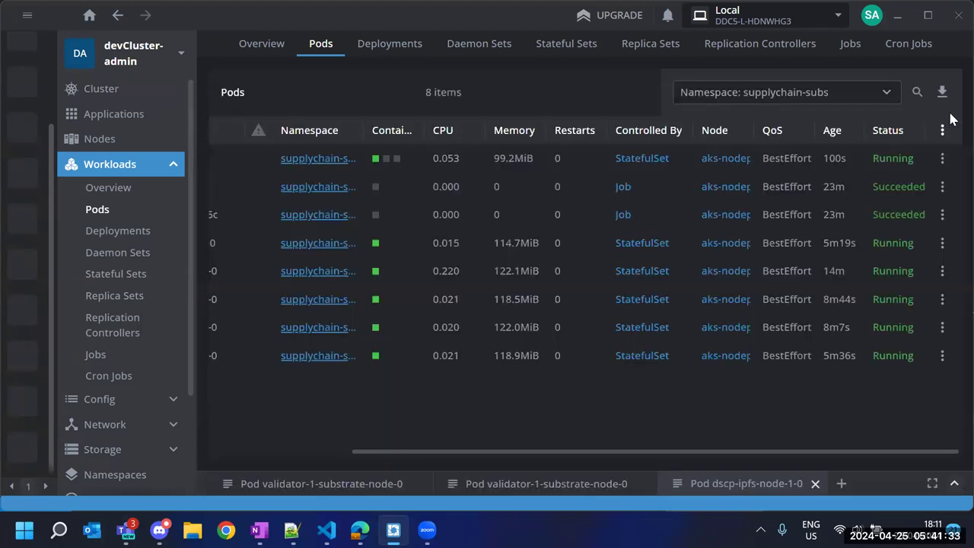
{"action": "left_click", "coordinate": [942, 159]}
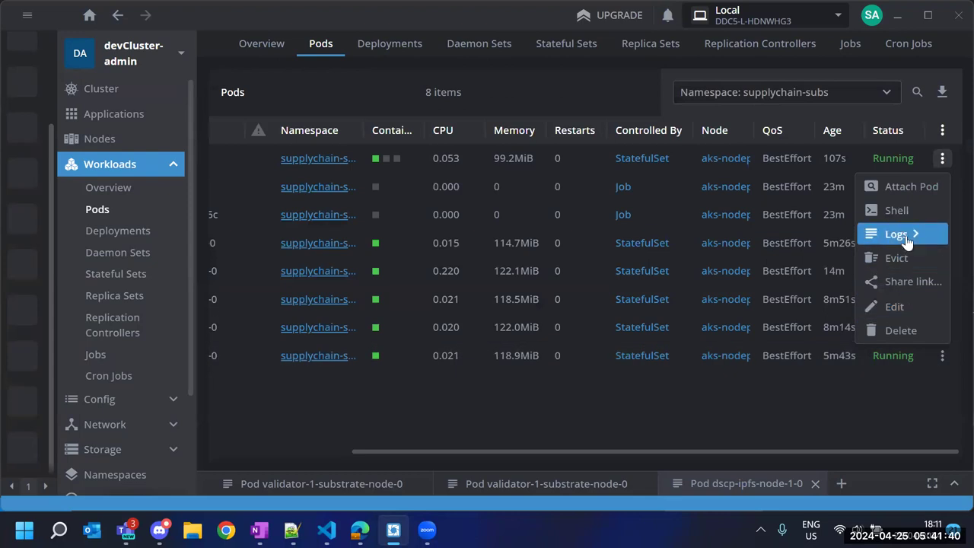
{"action": "left_click", "coordinate": [302, 451]}
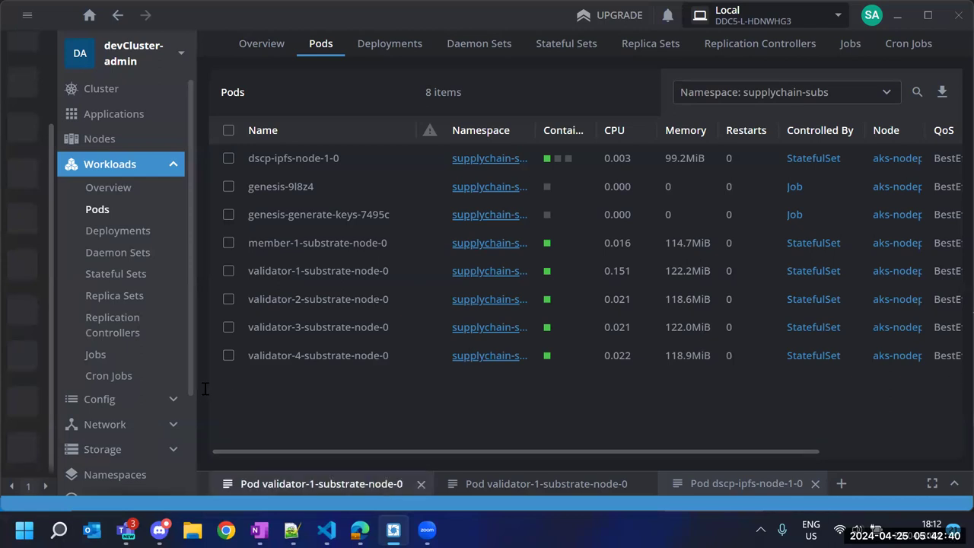
{"action": "key", "text": "alt+Tab"}
{"action": "key", "text": "Return"}
{"action": "type", "text": "#"}
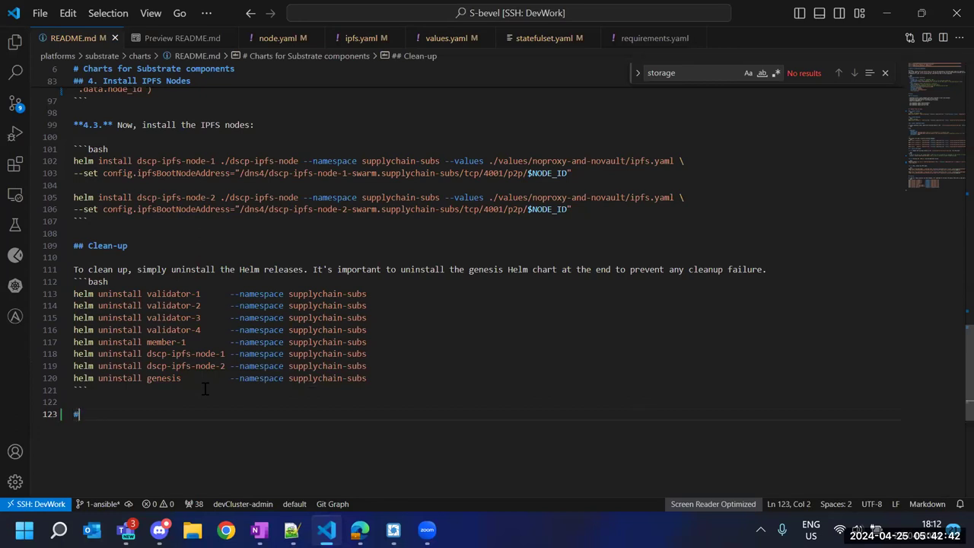
{"action": "type", "text": " NOTES:"}
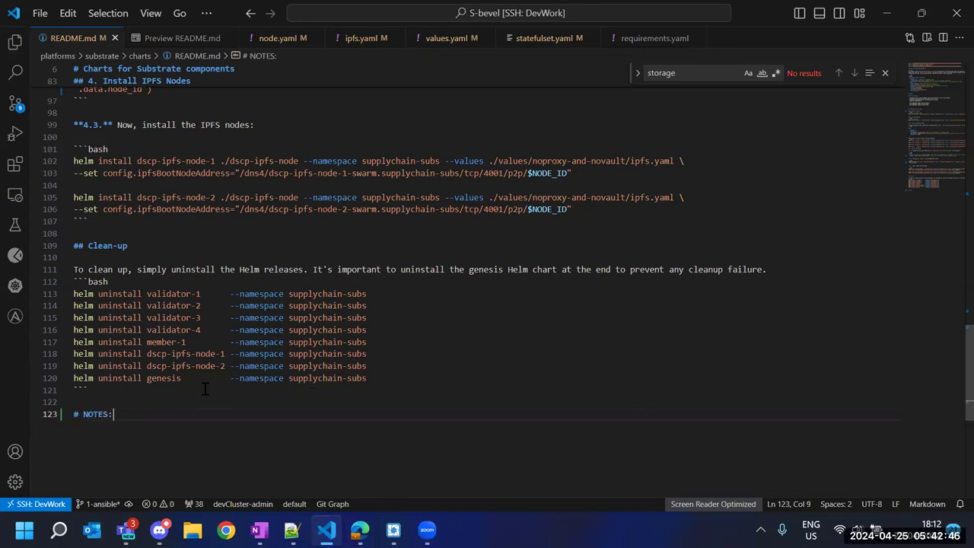
{"action": "left_click_drag", "start_coordinate": [115, 415], "coordinate": [42, 421]}
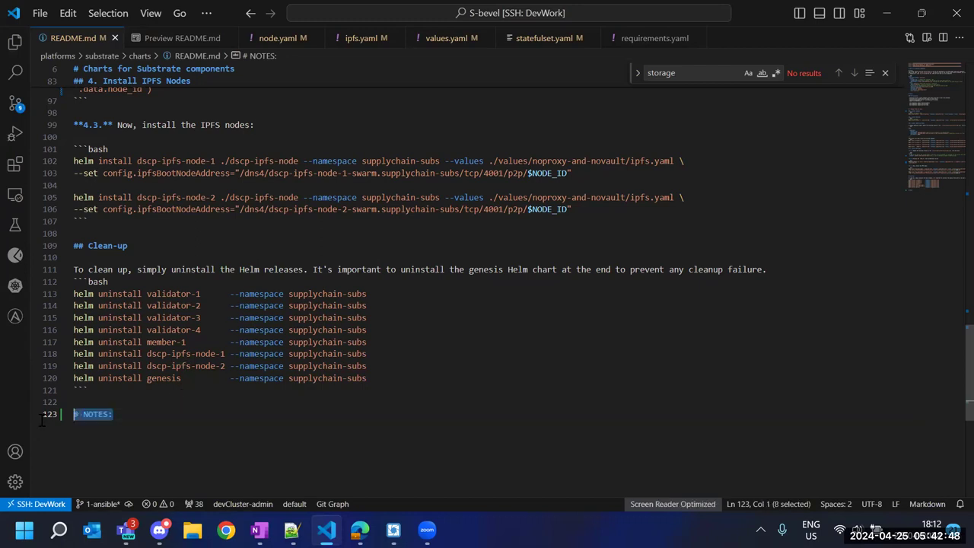
{"action": "key", "text": "BackSpace"}
Insert a new line reading "Enable namespace" between the step 4.3 code block and the Clean-up heading in README.md
{"action": "scroll", "coordinate": [149, 351], "scroll_direction": "up", "scroll_amount": 2}
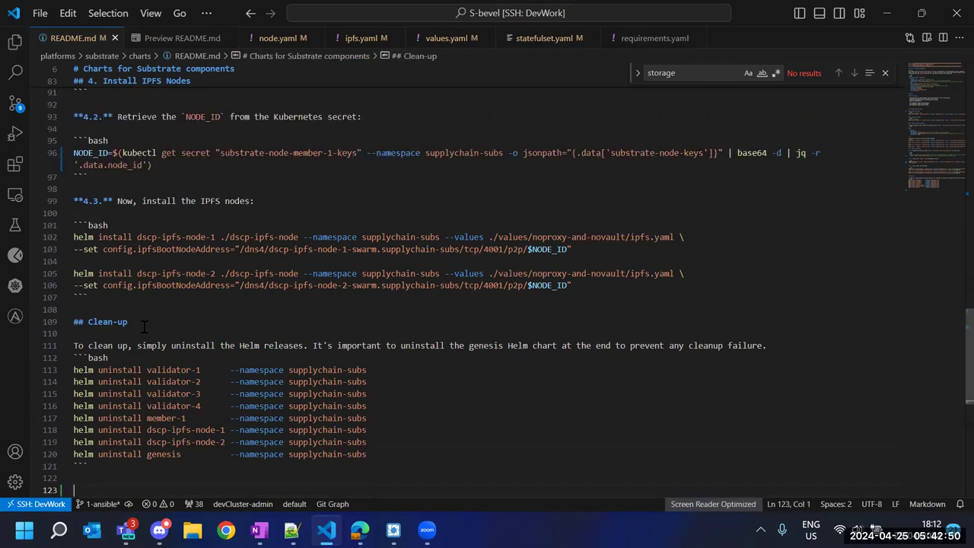
{"action": "left_click", "coordinate": [125, 308]}
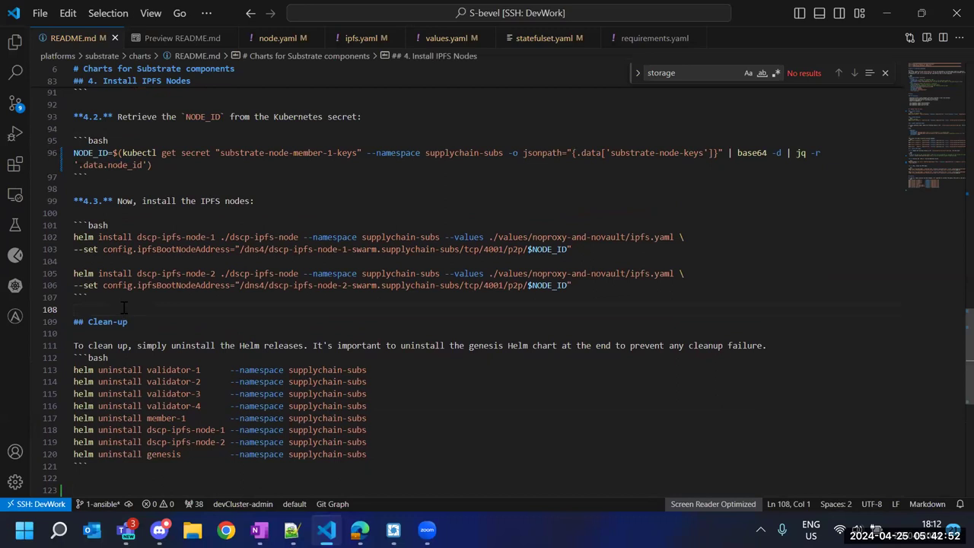
{"action": "key", "text": "Return"}
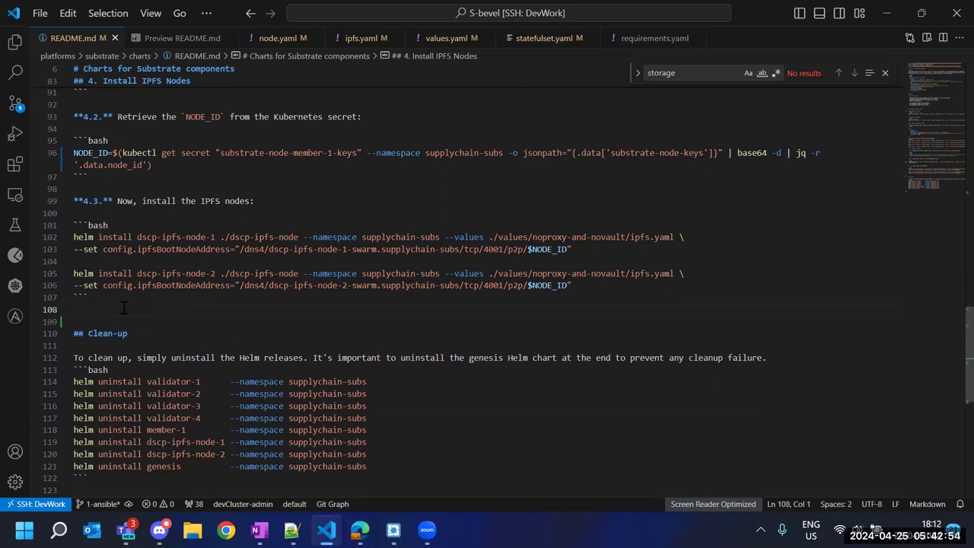
{"action": "key", "text": "Return"}
{"action": "type", "text": "Enale namespace"}
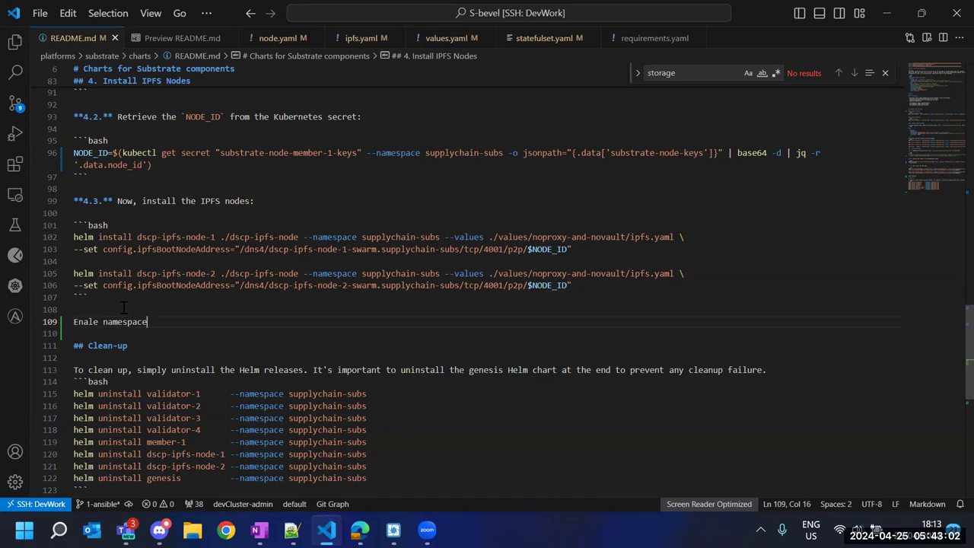
{"action": "key", "text": "ctrl+Left"}
{"action": "key", "text": "ctrl+Left"}
{"action": "key", "text": "Right"}
{"action": "key", "text": "Right"}
{"action": "key", "text": "Right"}
{"action": "type", "text": "b"}
Turn the "Enable namespace" line in README.md into a bullet item with a leading dash
{"action": "key", "text": "Left"}
{"action": "key", "text": "Left"}
{"action": "key", "text": "Left"}
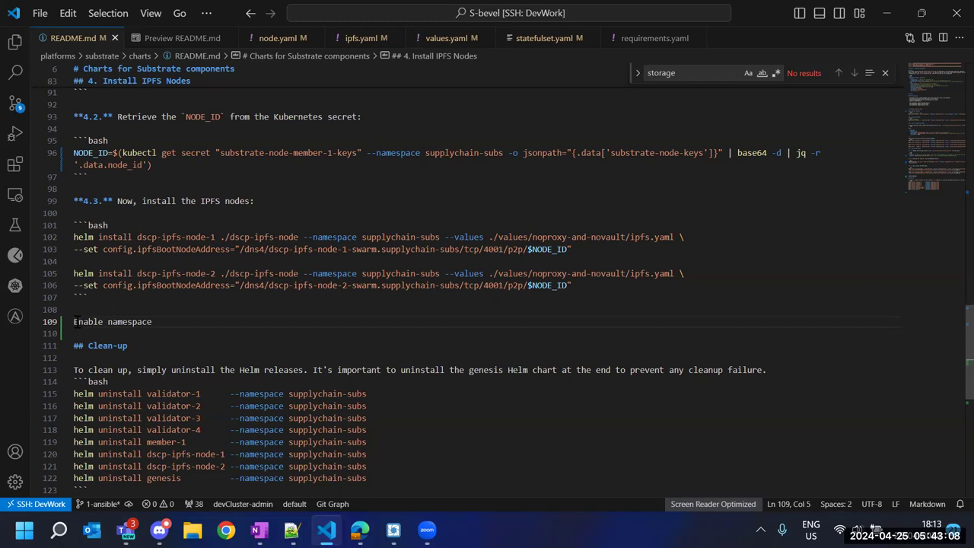
{"action": "key", "text": "Left"}
{"action": "type", "text": "-"}
{"action": "key", "text": "End"}
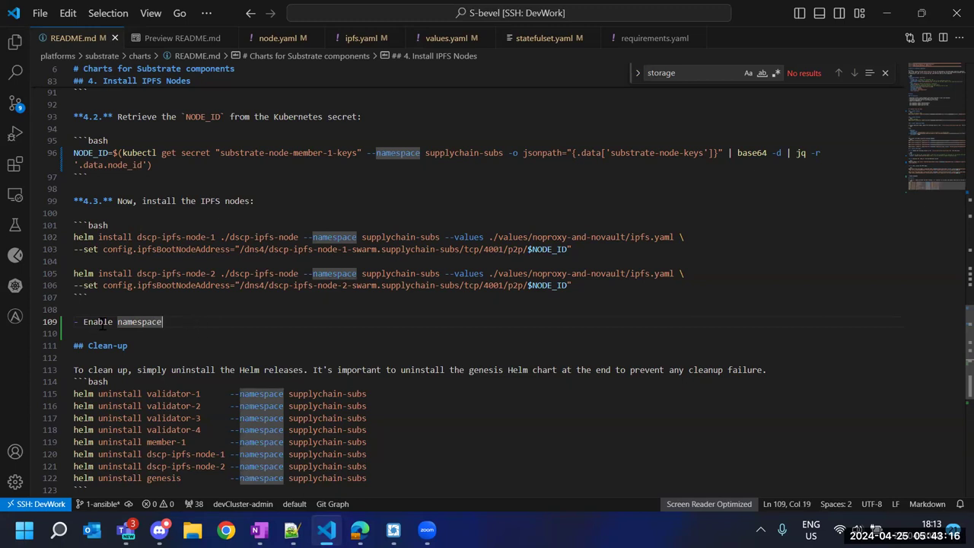
{"action": "key", "text": "shift+Home"}
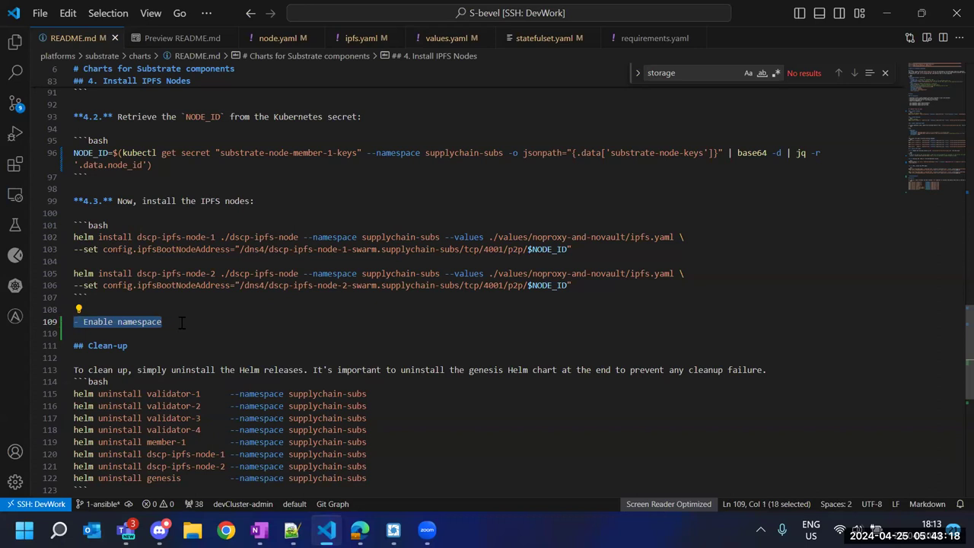
{"action": "left_click", "coordinate": [181, 322]}
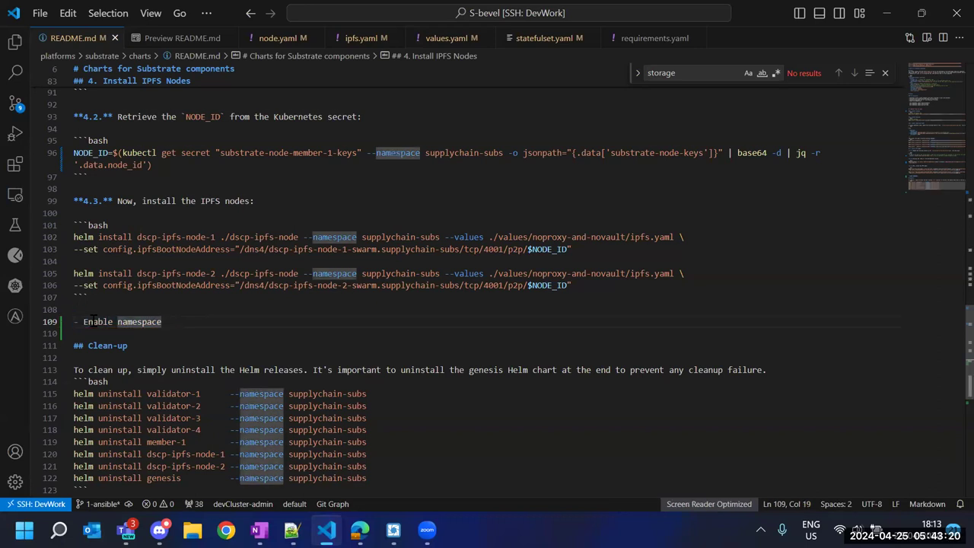
Add a line reading "TODO:" directly above the "- Enable namespace" bullet in README.md
{"action": "key", "text": "shift+Home"}
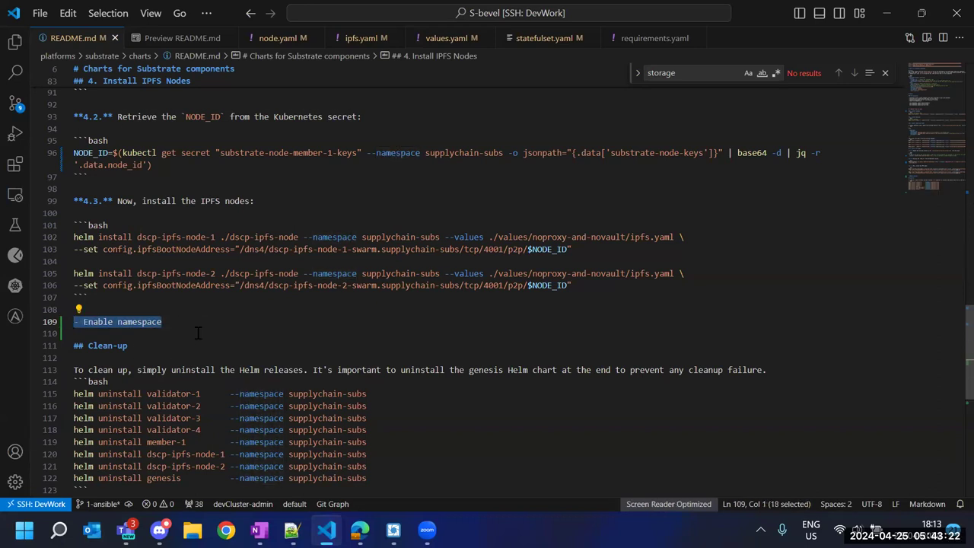
{"action": "left_click", "coordinate": [198, 327]}
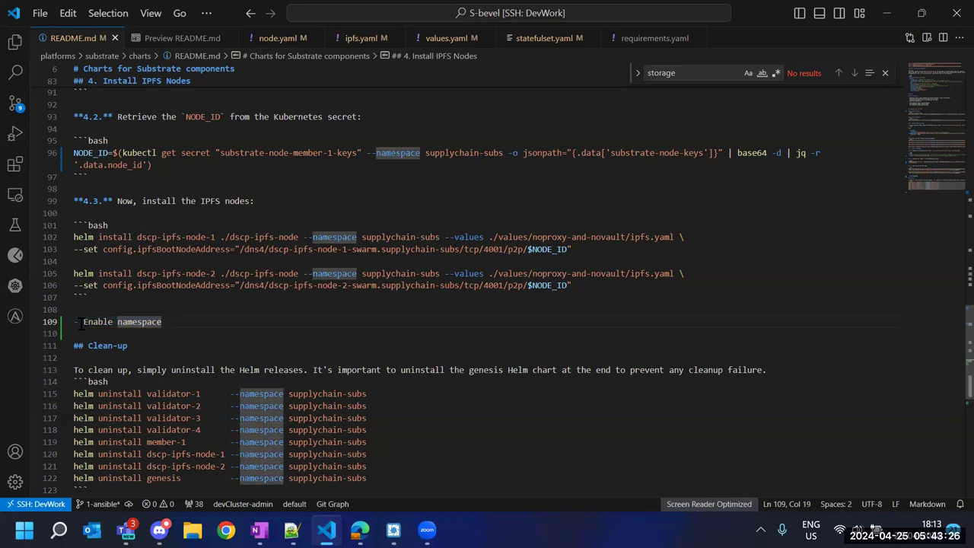
{"action": "key", "text": "Up"}
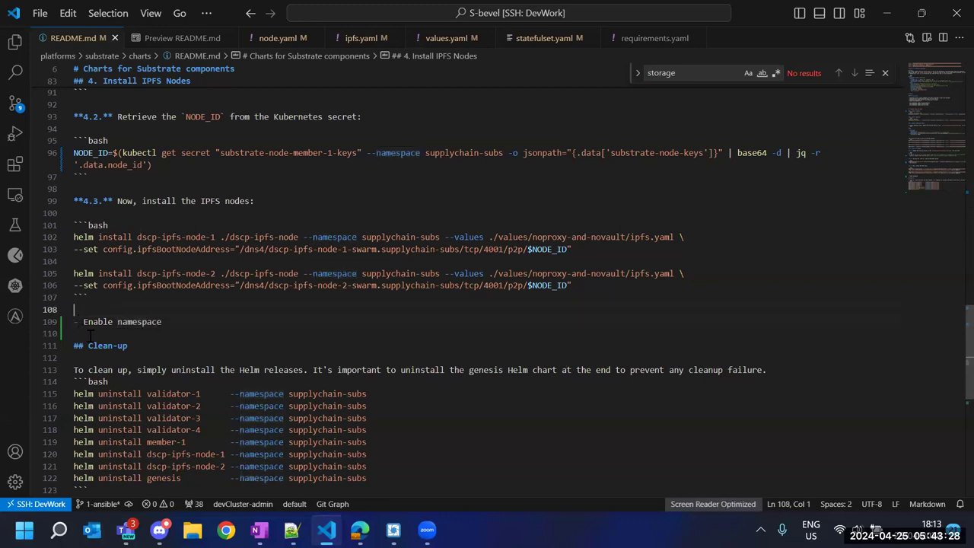
{"action": "key", "text": "Return"}
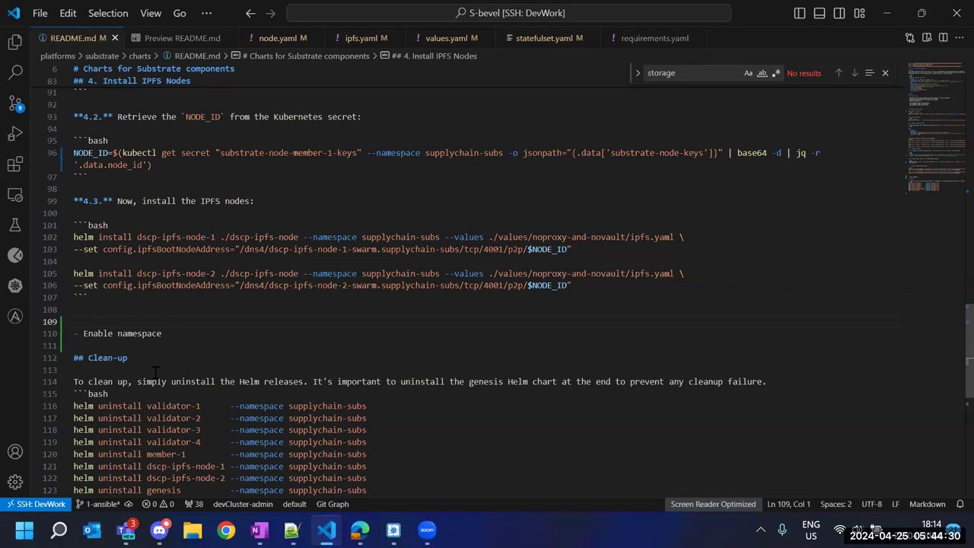
{"action": "type", "text": "T"}
{"action": "type", "text": "DO:"}
Turn the TODO line and its "Enable namespace" bullet into one Markdown comment block
{"action": "left_click_drag", "start_coordinate": [163, 335], "coordinate": [64, 320]}
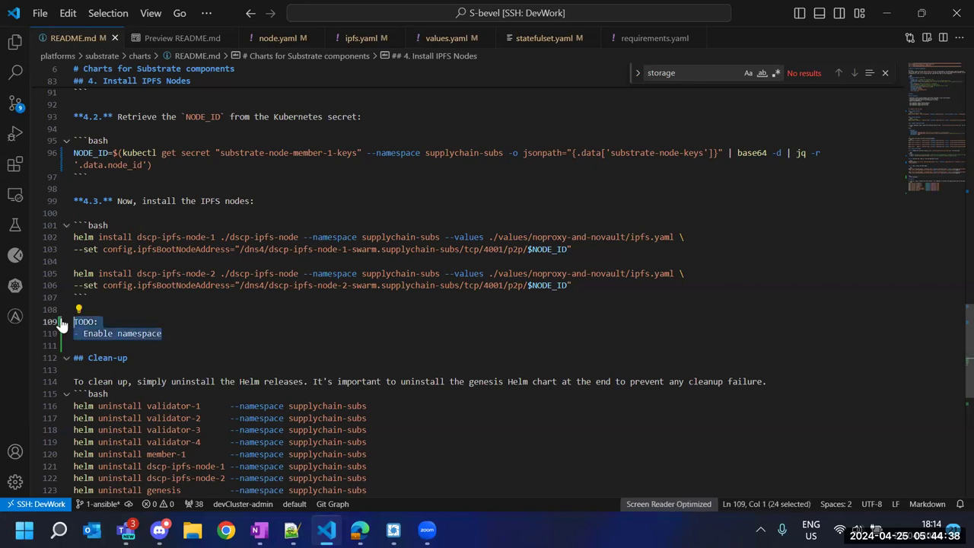
{"action": "key", "text": "ctrl+slash"}
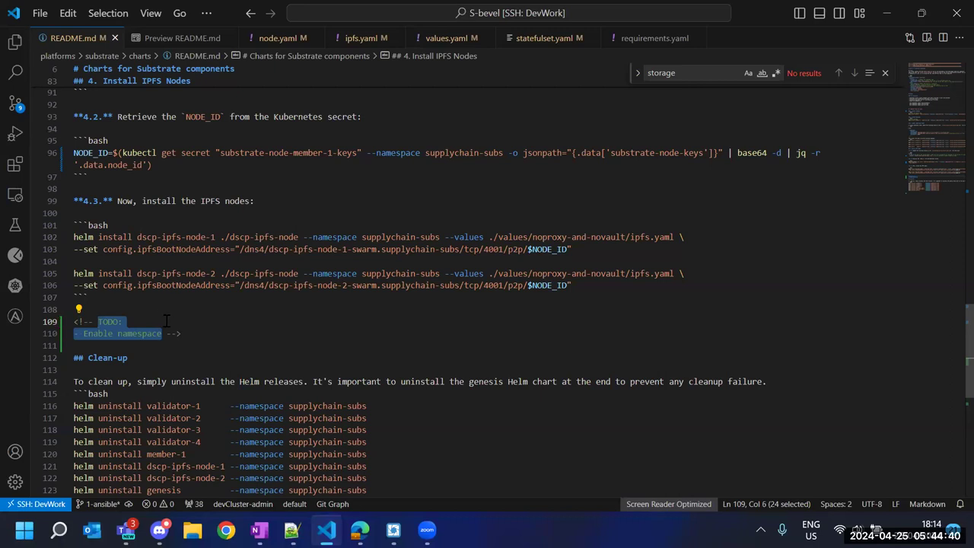
{"action": "left_click", "coordinate": [158, 322]}
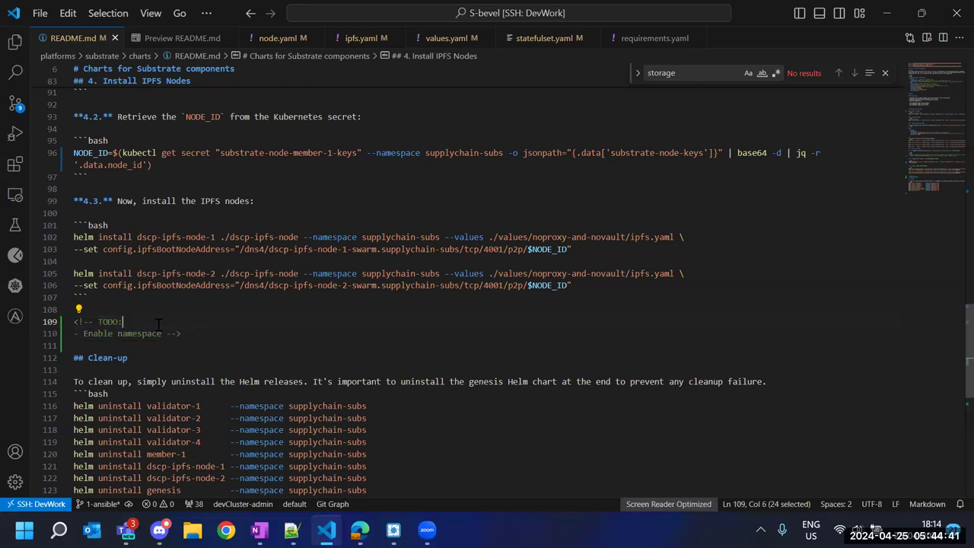
{"action": "left_click", "coordinate": [84, 334]}
{"action": "left_click", "coordinate": [229, 335]}
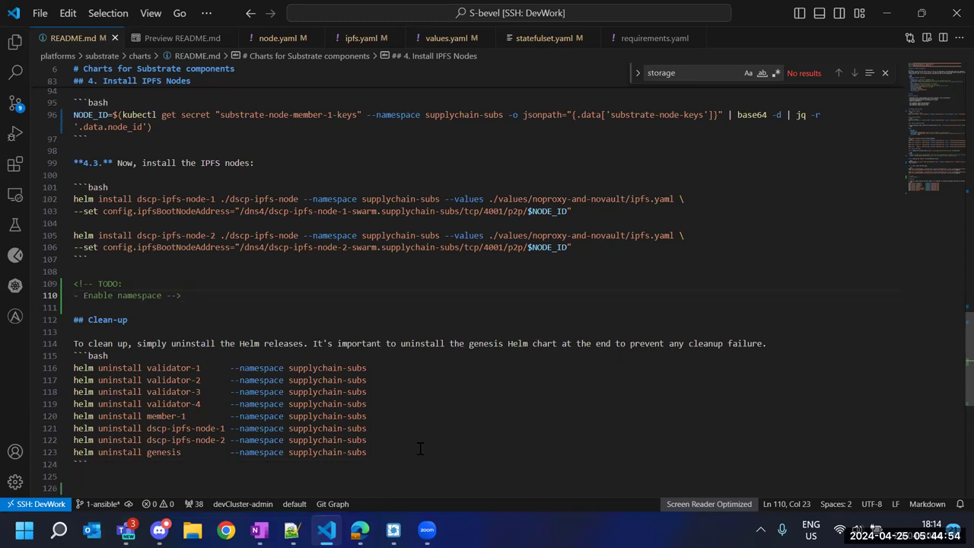
Delete the extra blank line at the end of README.md, below the Clean-up code block
{"action": "scroll", "coordinate": [417, 449], "scroll_direction": "down", "scroll_amount": 2}
{"action": "left_click", "coordinate": [129, 456]}
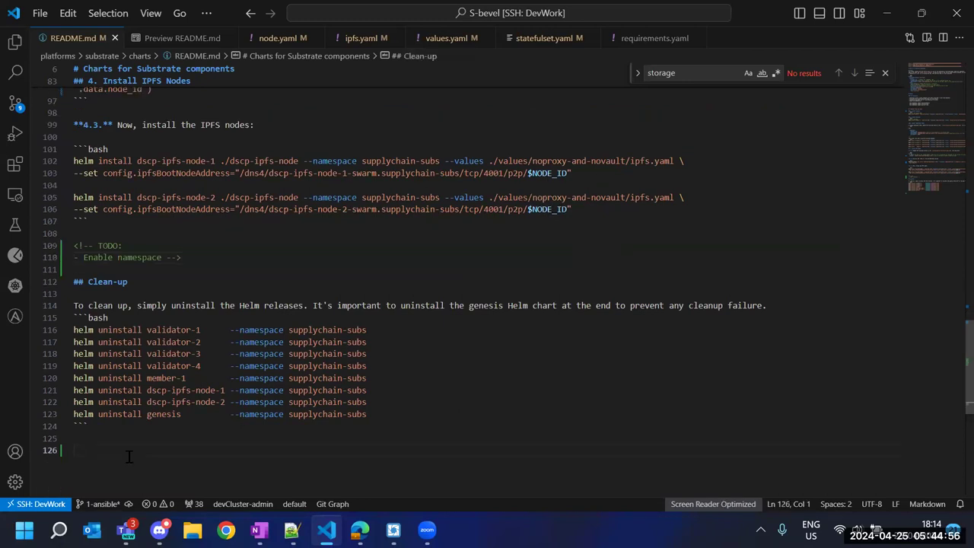
{"action": "key", "text": "BackSpace"}
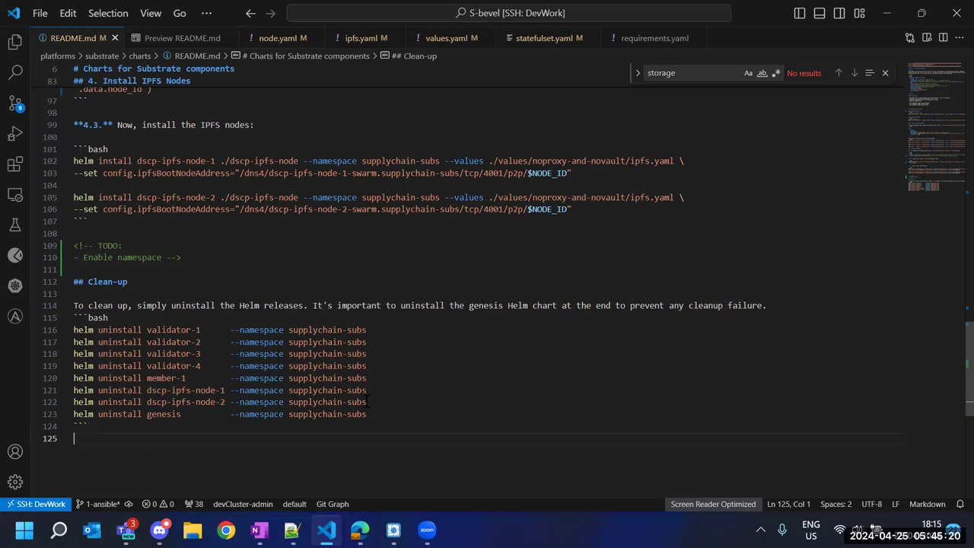
Review the dscp-ipfs-node-2 uninstall command, the node and IPFS installation sections, and the Clean-up commands in README.md
{"action": "left_click_drag", "start_coordinate": [369, 402], "coordinate": [74, 402]}
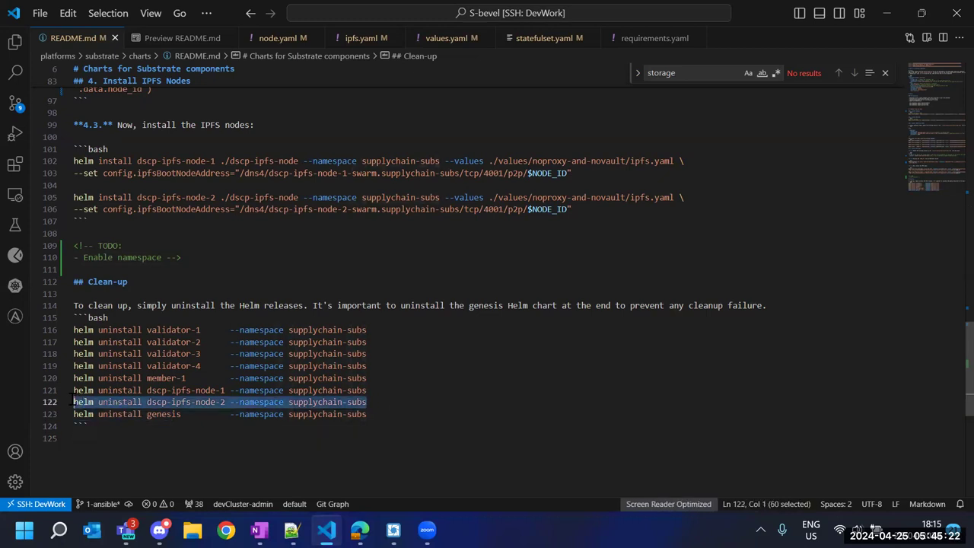
{"action": "left_click", "coordinate": [388, 401]}
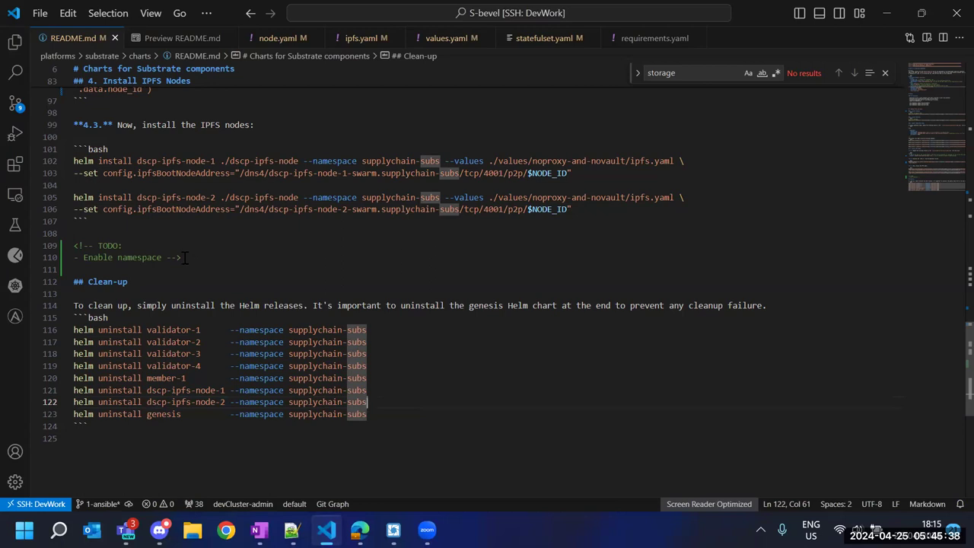
{"action": "scroll", "coordinate": [210, 397], "scroll_direction": "up", "scroll_amount": 6}
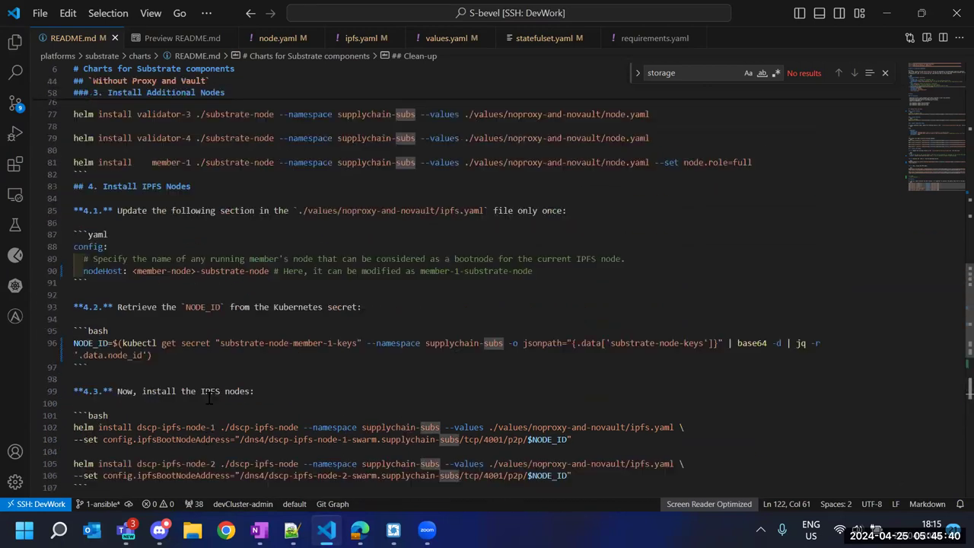
{"action": "scroll", "coordinate": [209, 397], "scroll_direction": "up", "scroll_amount": 10}
{"action": "scroll", "coordinate": [208, 398], "scroll_direction": "down", "scroll_amount": 12}
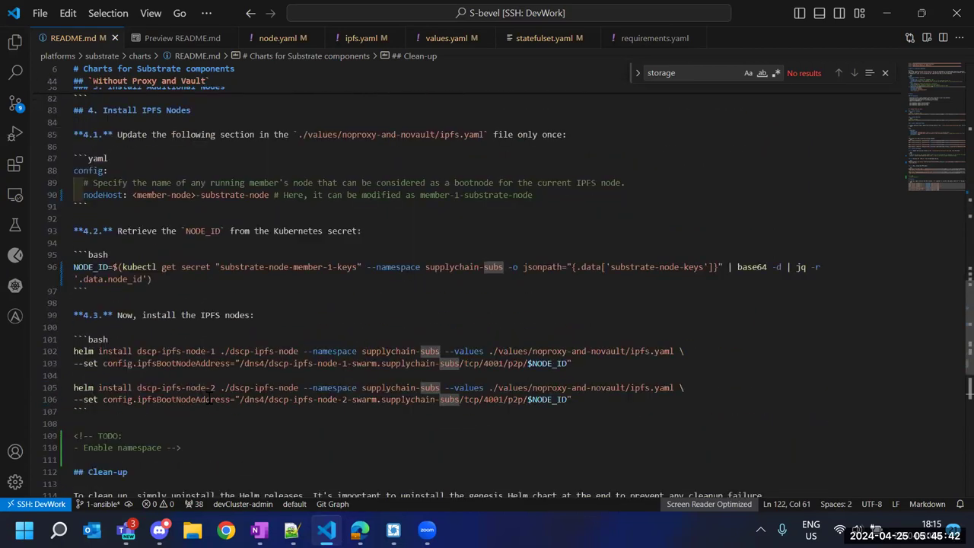
{"action": "scroll", "coordinate": [208, 398], "scroll_direction": "down", "scroll_amount": 4}
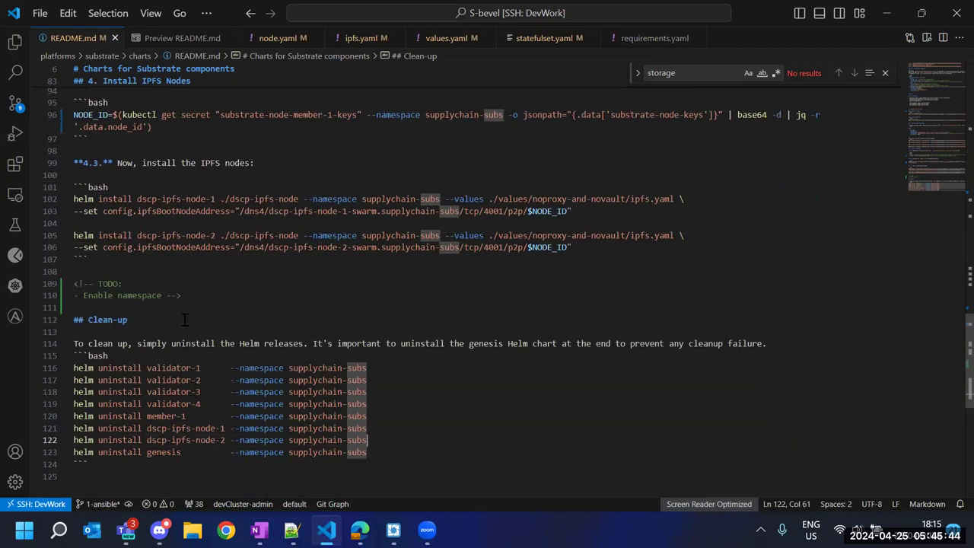
{"action": "scroll", "coordinate": [191, 349], "scroll_direction": "up", "scroll_amount": 7}
{"action": "scroll", "coordinate": [194, 352], "scroll_direction": "down", "scroll_amount": 3}
{"action": "scroll", "coordinate": [193, 352], "scroll_direction": "down", "scroll_amount": 8}
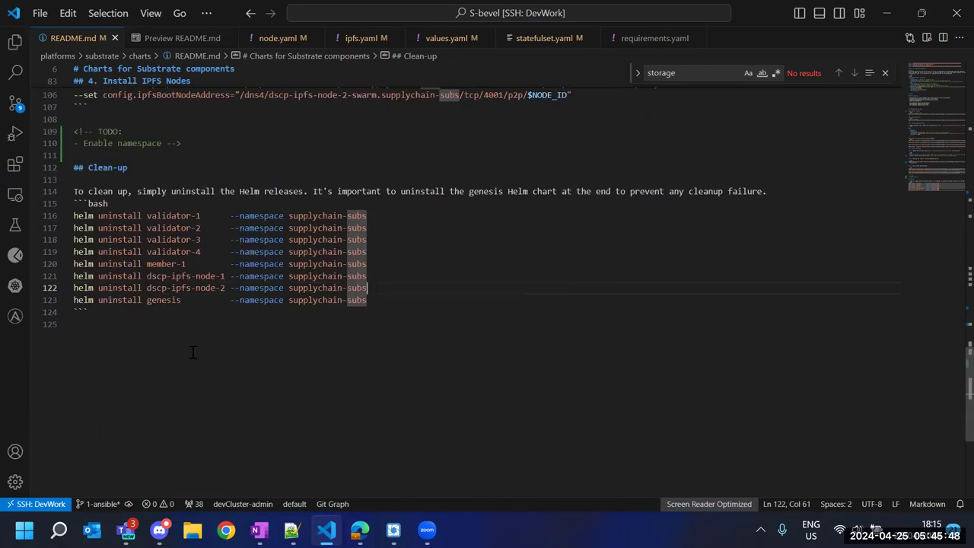
{"action": "left_click", "coordinate": [192, 352]}
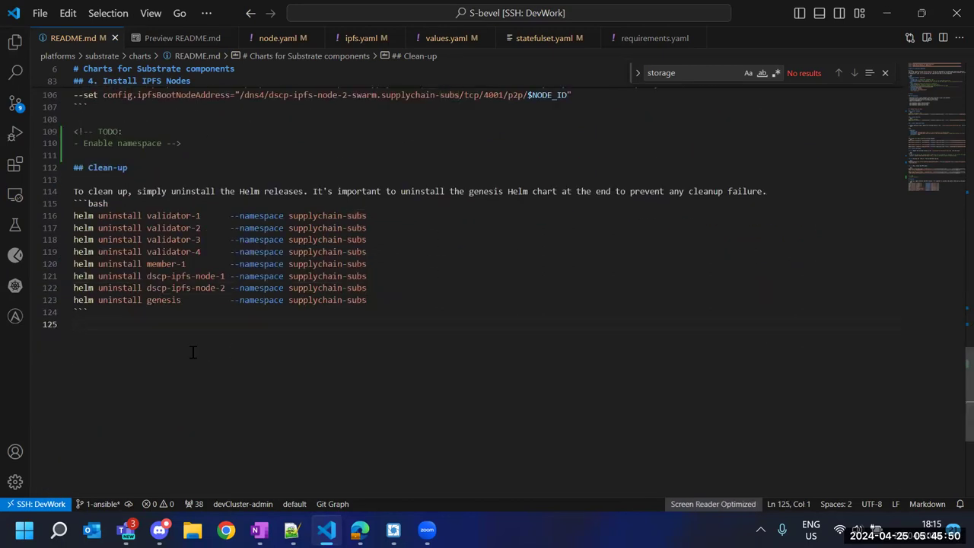